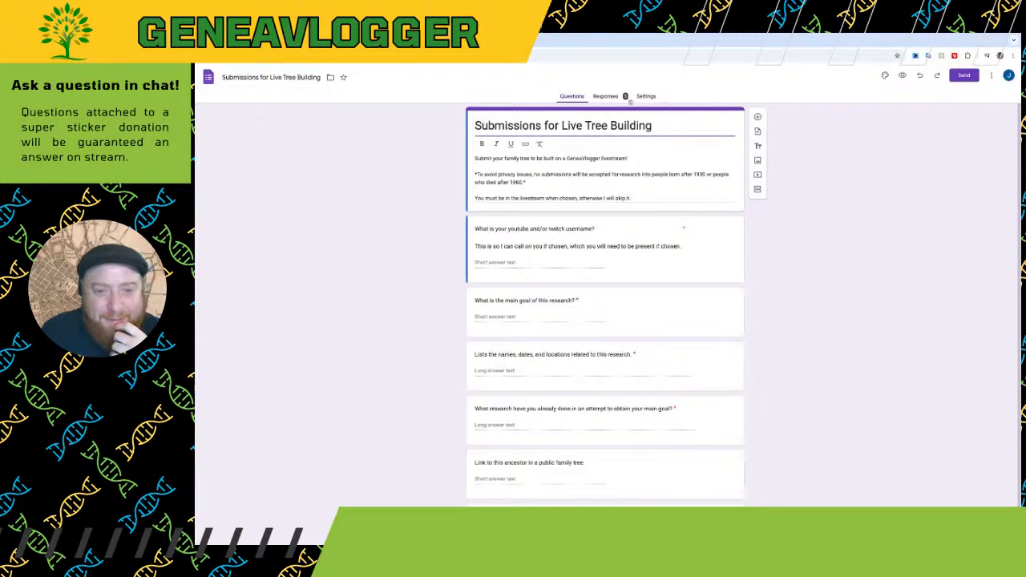
Open the third individual response to the submissions form and look through its answers
{"action": "left_click", "coordinate": [630, 100]}
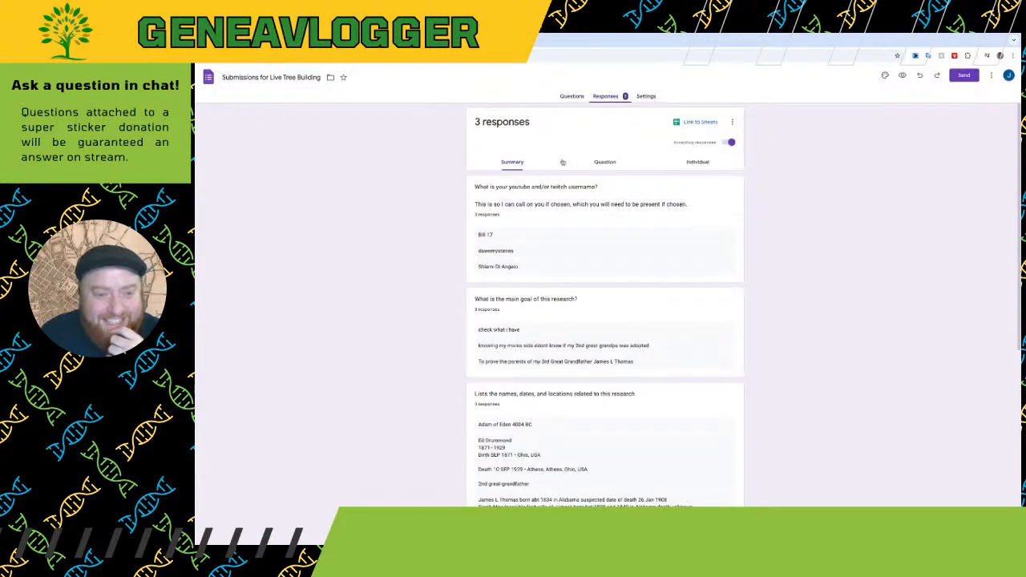
{"action": "left_click", "coordinate": [571, 96]}
{"action": "left_click", "coordinate": [605, 96]}
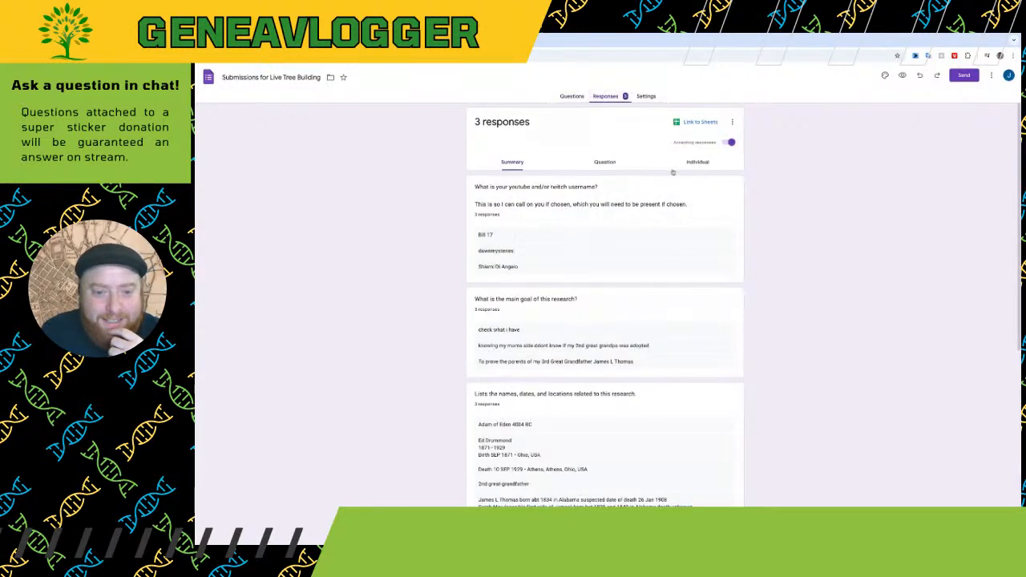
{"action": "left_click", "coordinate": [697, 162]}
{"action": "left_click", "coordinate": [534, 184]}
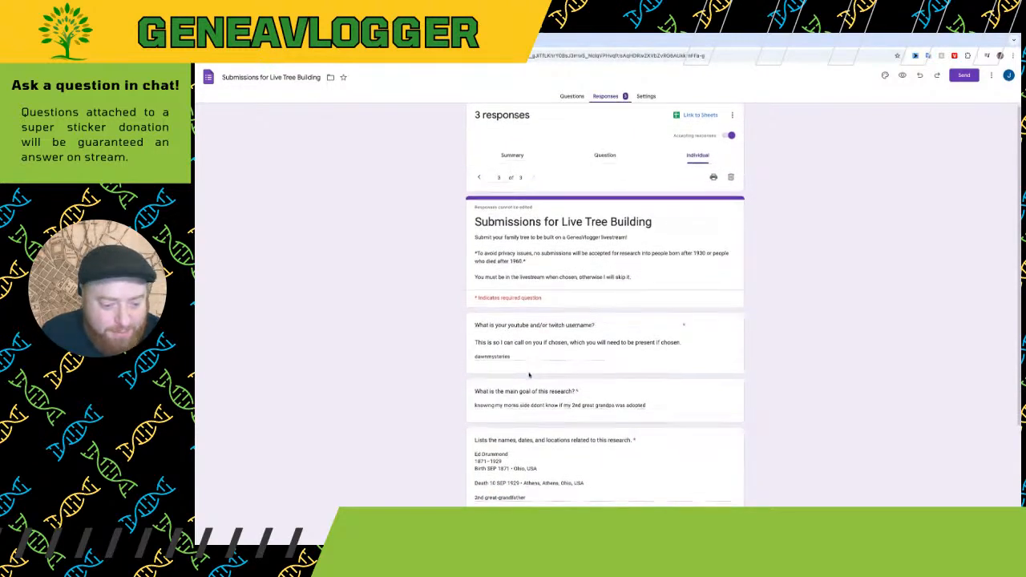
{"action": "scroll", "coordinate": [529, 377], "scroll_direction": "down", "scroll_amount": 2}
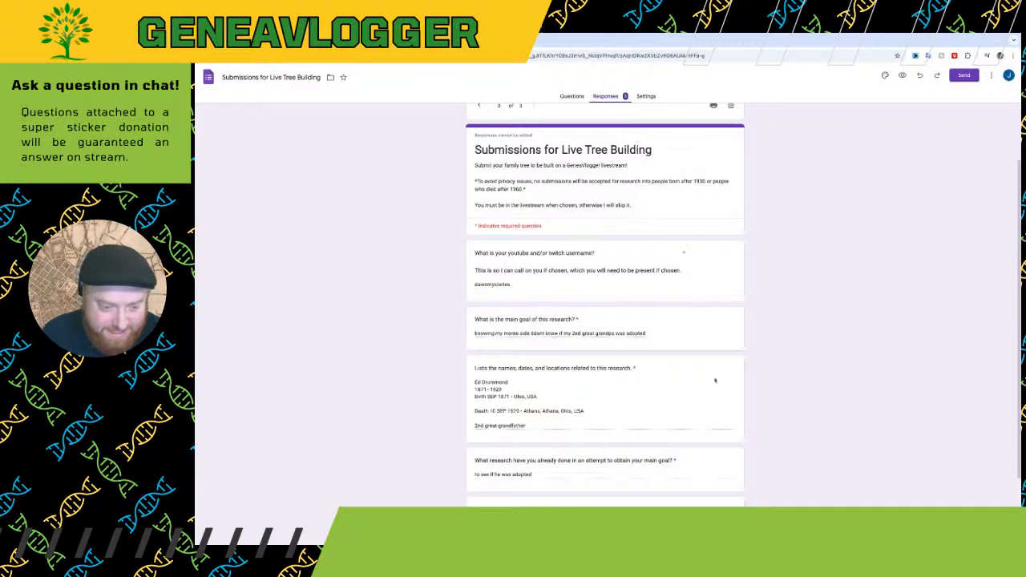
{"action": "scroll", "coordinate": [715, 380], "scroll_direction": "down", "scroll_amount": 2}
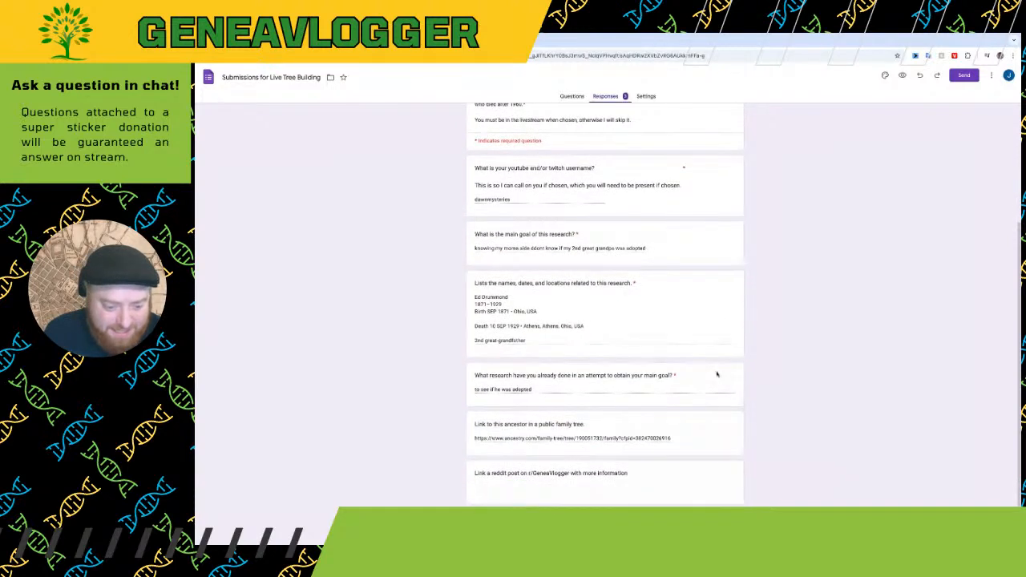
{"action": "scroll", "coordinate": [717, 374], "scroll_direction": "up", "scroll_amount": 2}
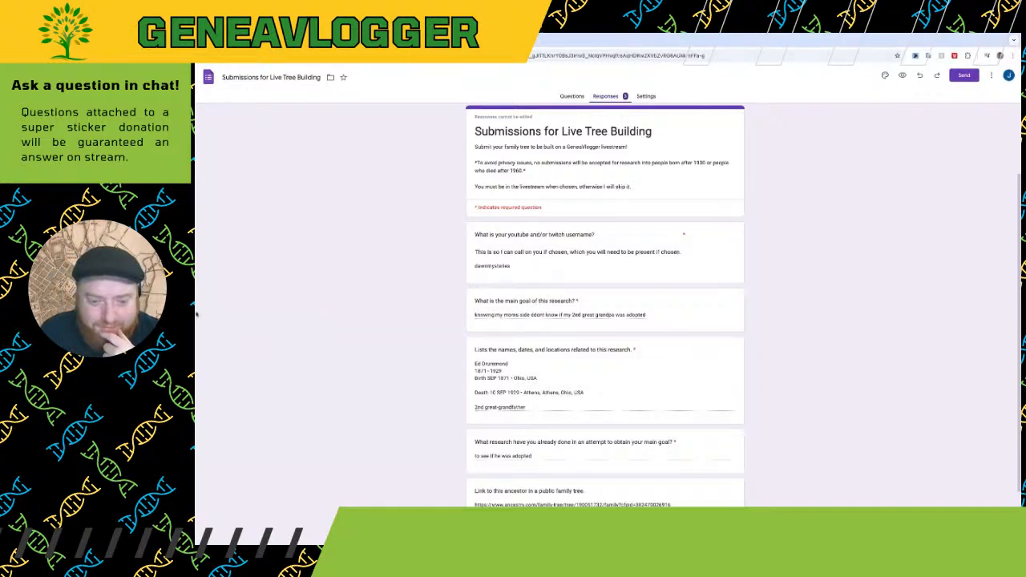
Enlarge the page and examine the response's research goal, ancestor details, previous research and public tree link
{"action": "key", "text": "ctrl+plus"}
{"action": "key", "text": "ctrl+plus"}
{"action": "key", "text": "ctrl+plus"}
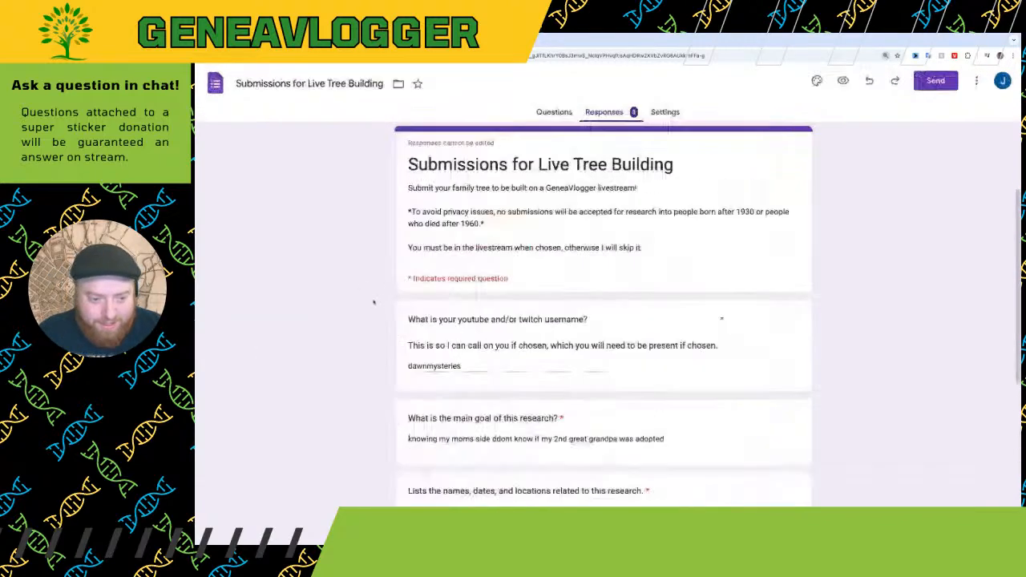
{"action": "scroll", "coordinate": [377, 313], "scroll_direction": "down", "scroll_amount": 1}
{"action": "scroll", "coordinate": [379, 318], "scroll_direction": "down", "scroll_amount": 3}
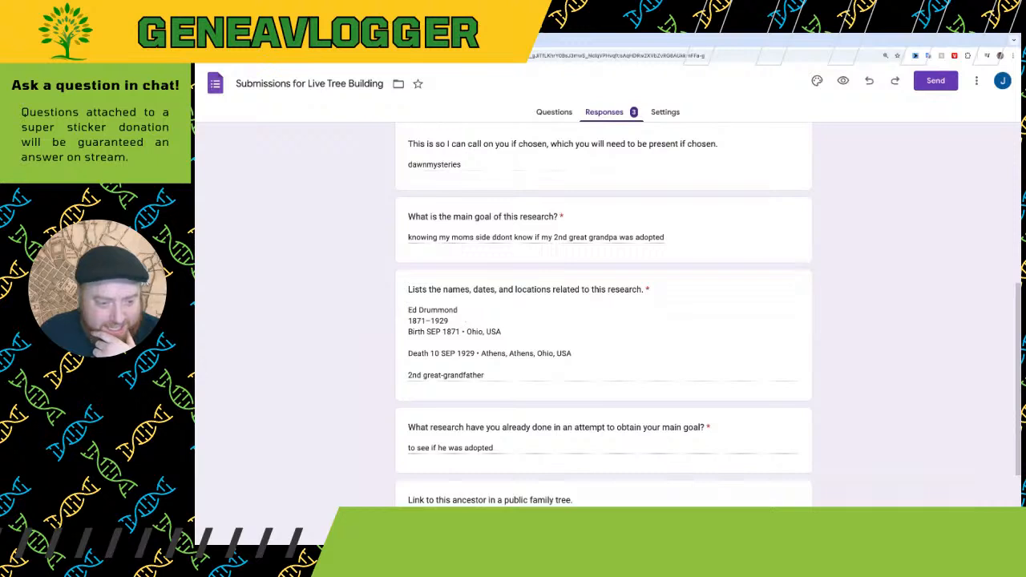
{"action": "left_click_drag", "start_coordinate": [408, 309], "coordinate": [458, 310]}
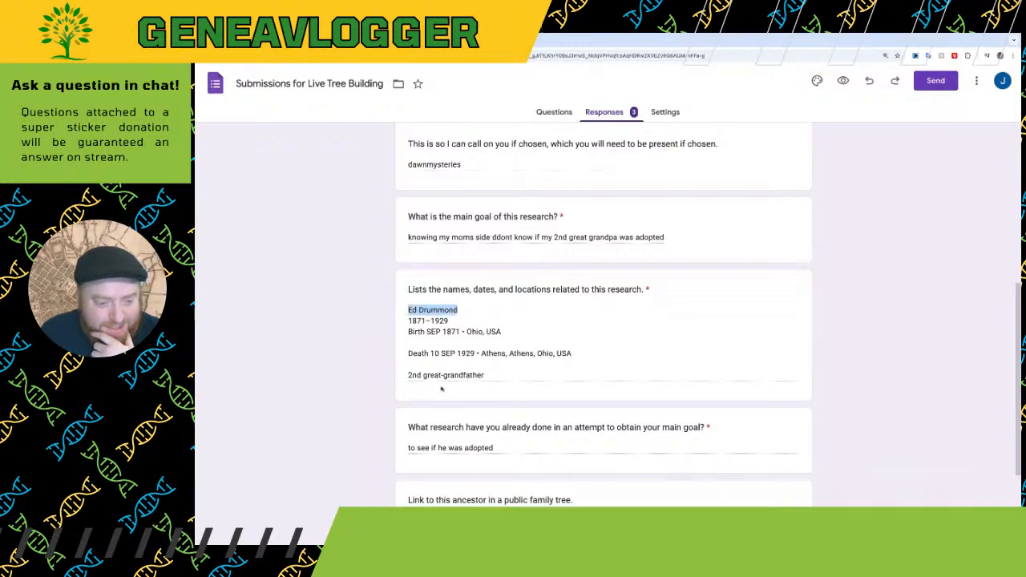
{"action": "triple_click", "coordinate": [489, 377]}
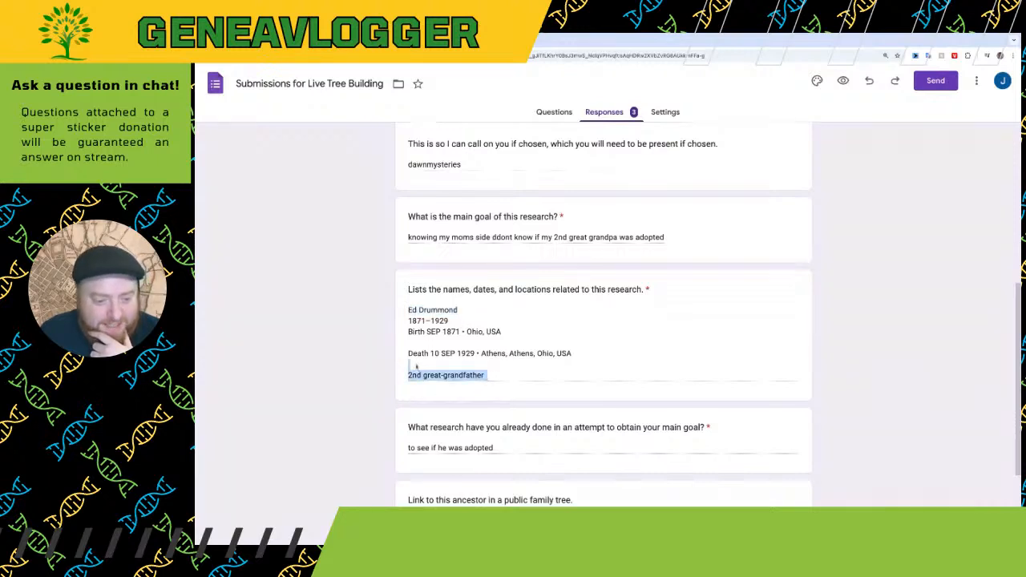
{"action": "scroll", "coordinate": [517, 380], "scroll_direction": "down", "scroll_amount": 1}
{"action": "left_click_drag", "start_coordinate": [502, 410], "coordinate": [408, 406]}
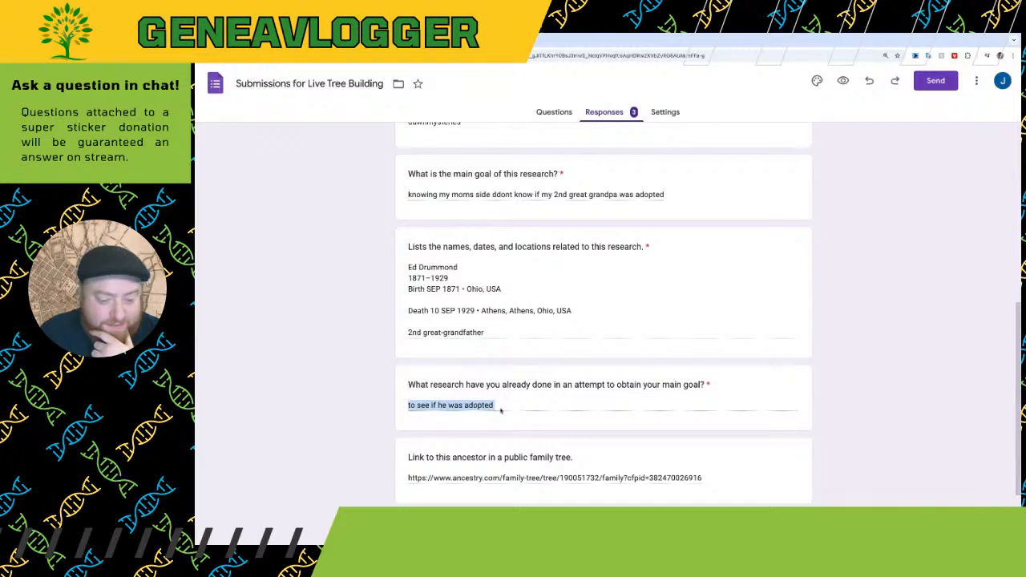
{"action": "left_click", "coordinate": [526, 401]}
{"action": "scroll", "coordinate": [532, 400], "scroll_direction": "down", "scroll_amount": 2}
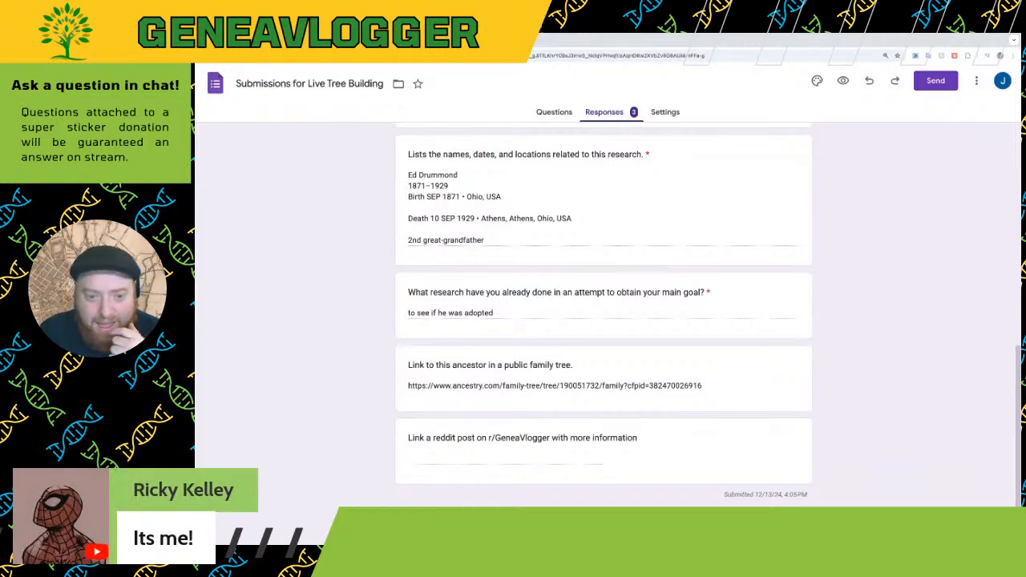
{"action": "scroll", "coordinate": [271, 351], "scroll_direction": "up", "scroll_amount": 15}
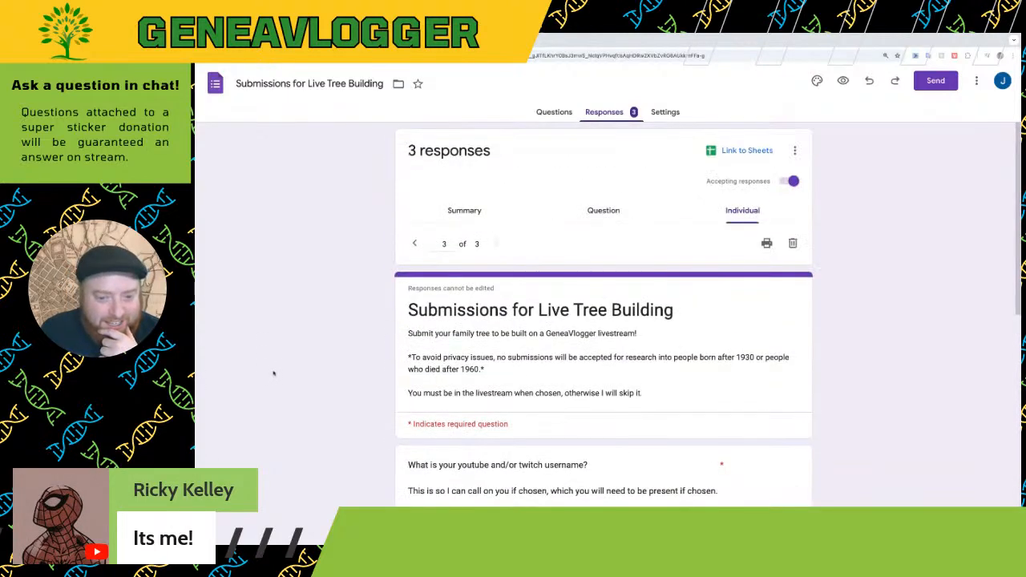
{"action": "scroll", "coordinate": [272, 371], "scroll_direction": "down", "scroll_amount": 3}
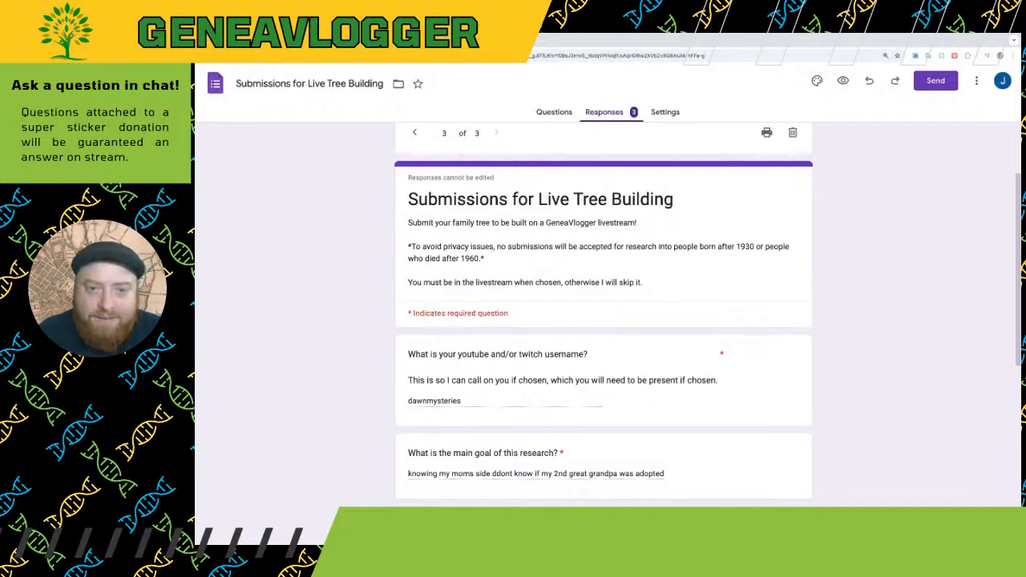
Copy the public family tree link from the response and try to load it in a new tab
{"action": "key", "text": "ctrl+Tab"}
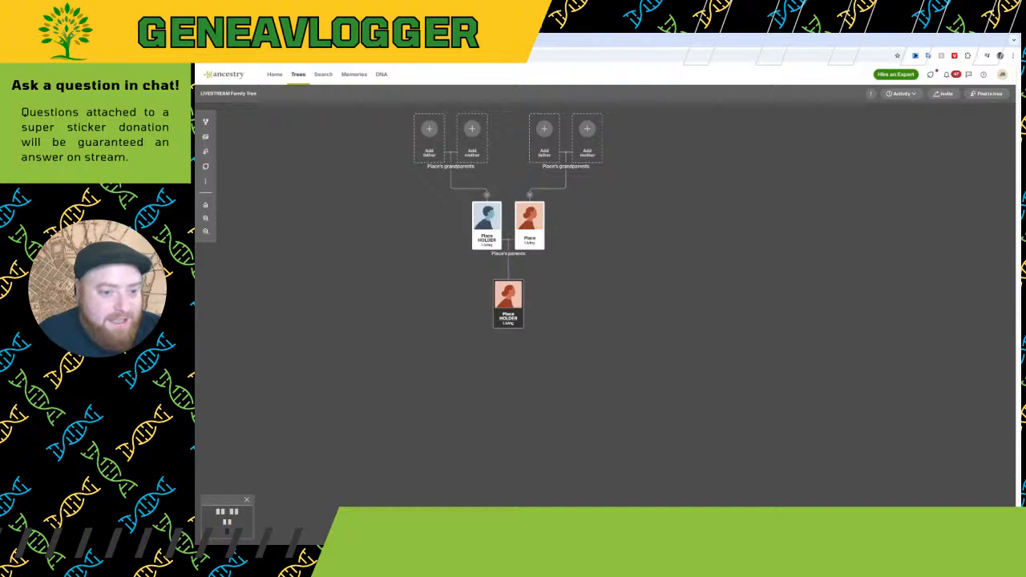
{"action": "key", "text": "ctrl+Tab"}
{"action": "key", "text": "ctrl+Tab"}
{"action": "scroll", "coordinate": [637, 448], "scroll_direction": "down", "scroll_amount": 4}
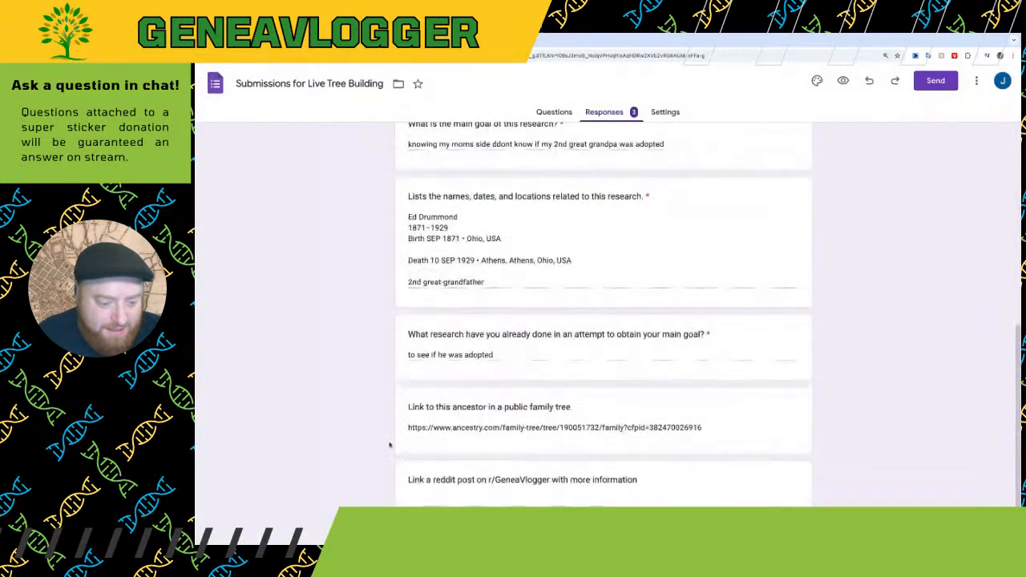
{"action": "left_click_drag", "start_coordinate": [702, 427], "coordinate": [407, 428]}
{"action": "key", "text": "ctrl+c"}
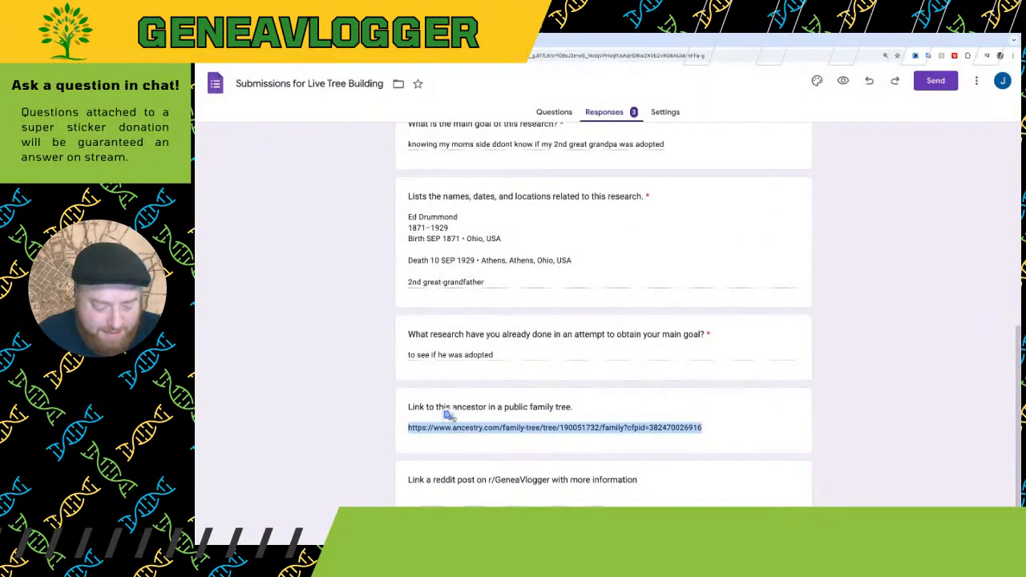
{"action": "key", "text": "ctrl+t"}
{"action": "key", "text": "ctrl+v"}
{"action": "key", "text": "Return"}
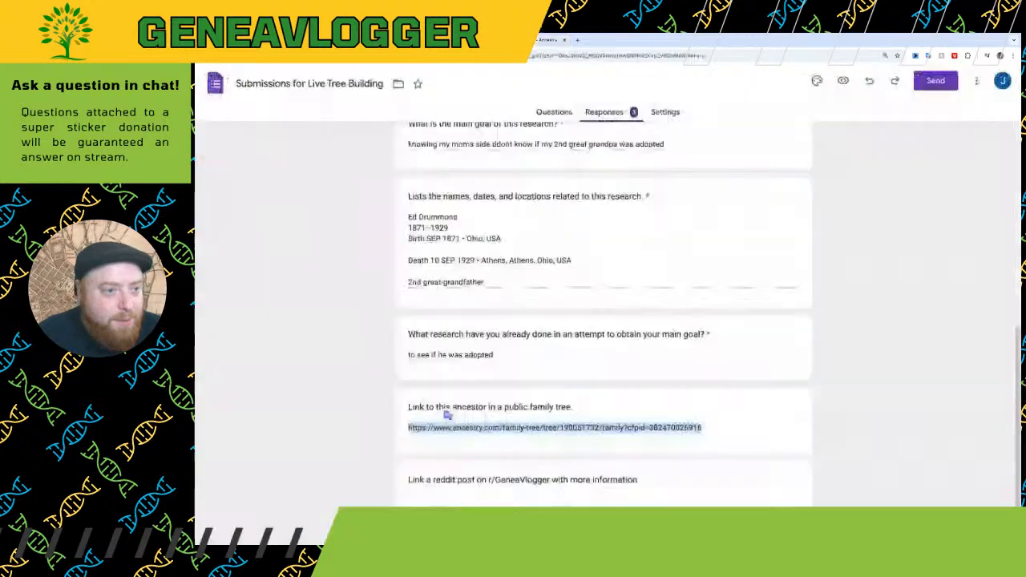
Check the submission's answers again and load the copied public tree link in the Ancestry tab
{"action": "key", "text": "ctrl+shift+Tab"}
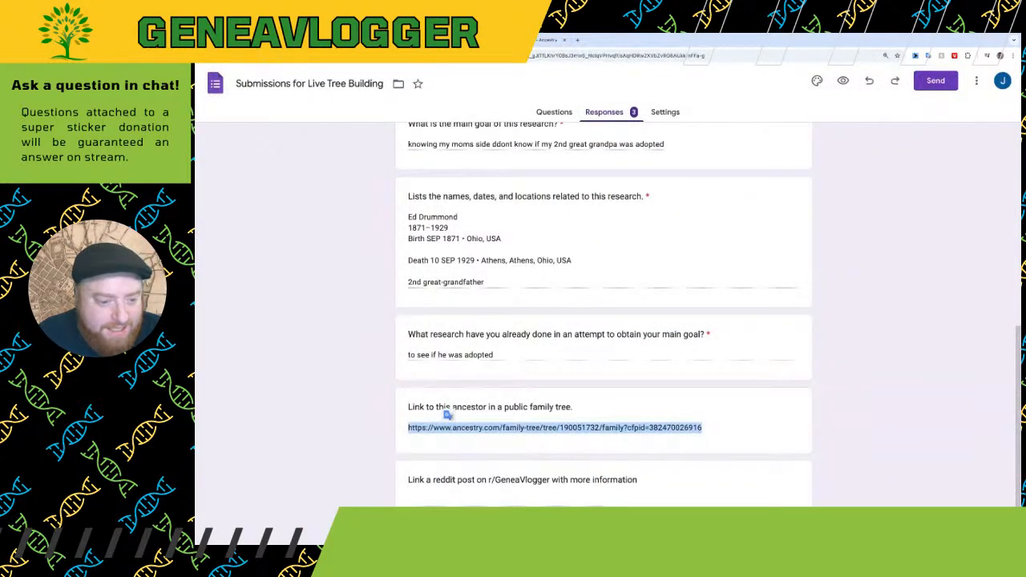
{"action": "scroll", "coordinate": [382, 189], "scroll_direction": "up", "scroll_amount": 1}
{"action": "scroll", "coordinate": [382, 189], "scroll_direction": "up", "scroll_amount": 1}
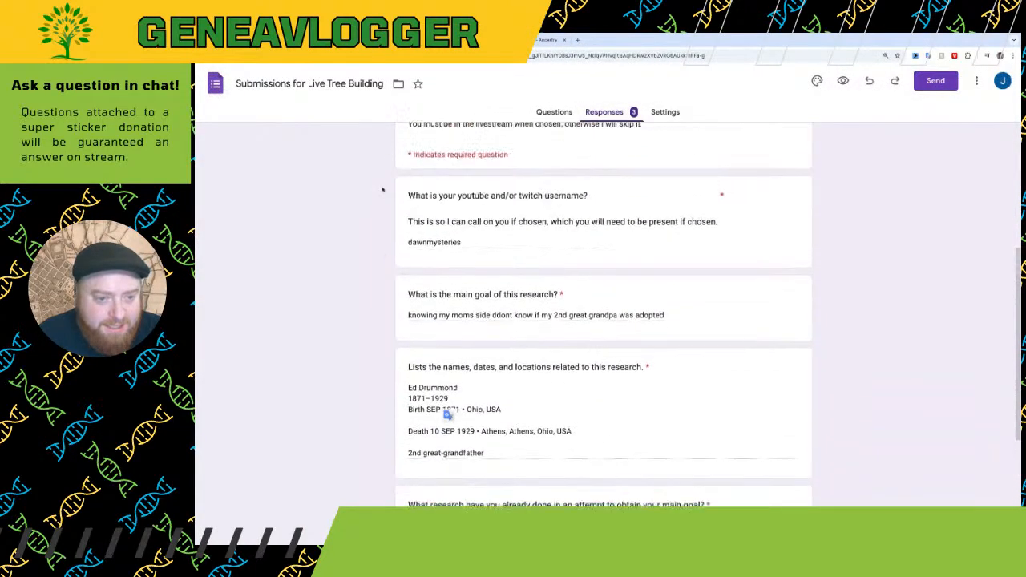
{"action": "scroll", "coordinate": [383, 189], "scroll_direction": "down", "scroll_amount": 3}
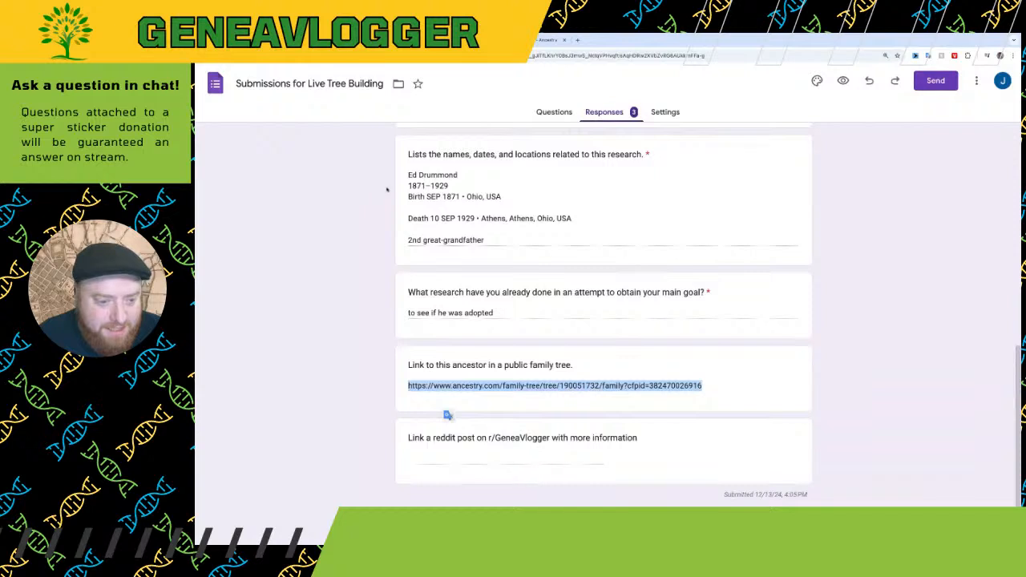
{"action": "left_click", "coordinate": [546, 40]}
{"action": "left_click", "coordinate": [573, 56]}
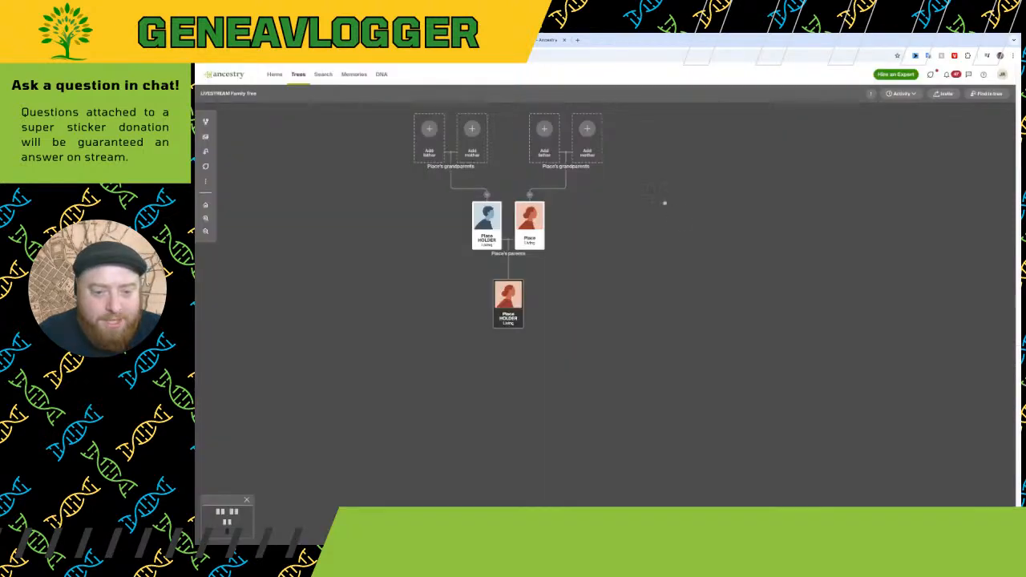
{"action": "key", "text": "super+v"}
{"action": "key", "text": "Return"}
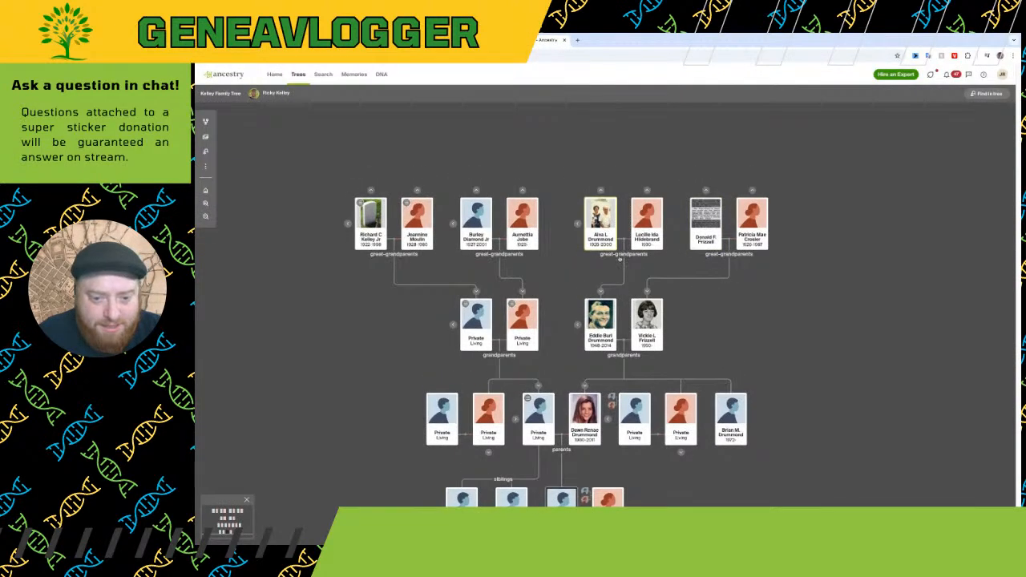
Show the family tree of the submitter's maternal grandfather and compare it with the details in the submission
{"action": "left_click", "coordinate": [609, 327]}
{"action": "left_click", "coordinate": [635, 333]}
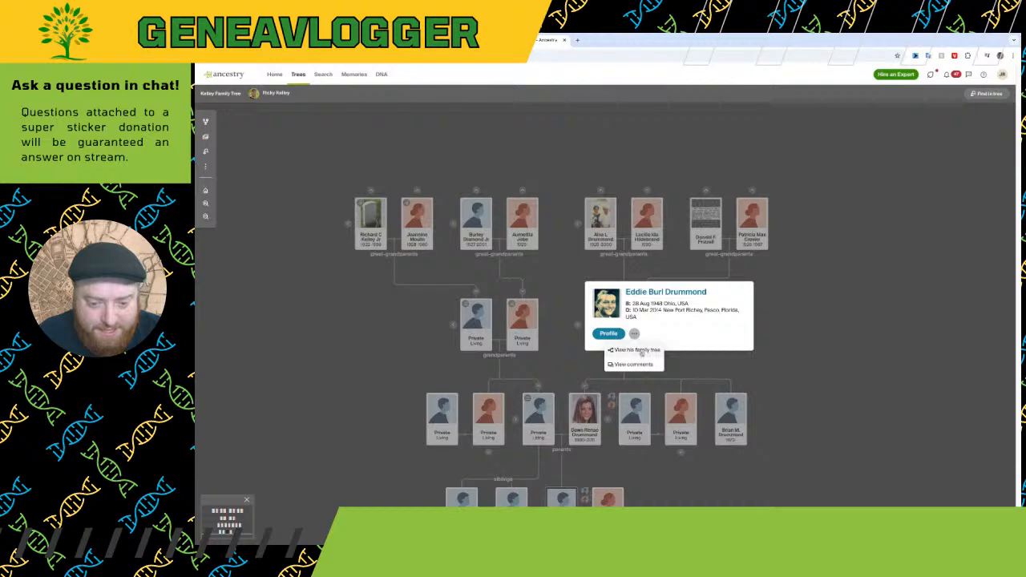
{"action": "left_click", "coordinate": [641, 355]}
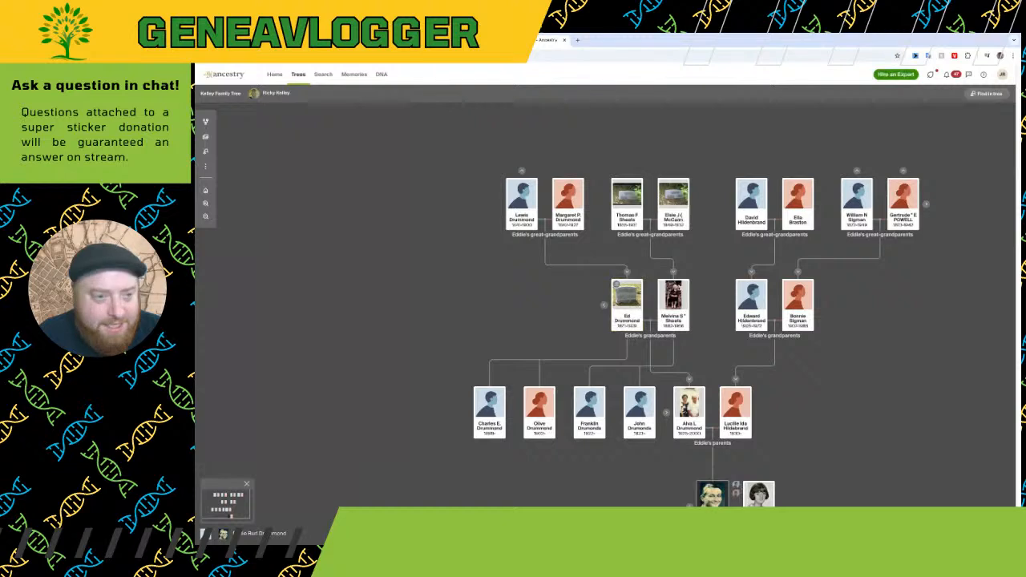
{"action": "key", "text": "alt+Tab"}
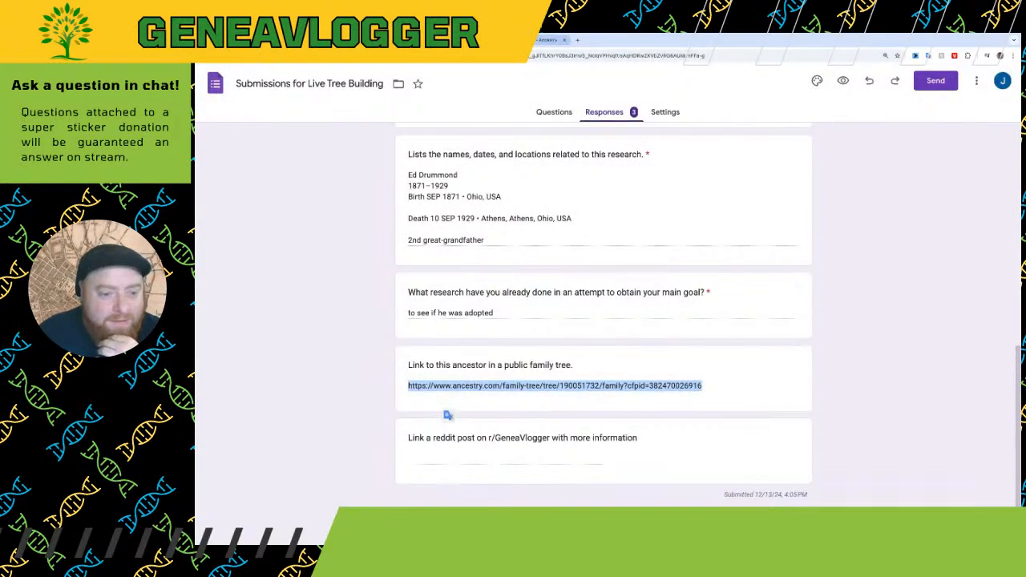
{"action": "key", "text": "alt+Tab"}
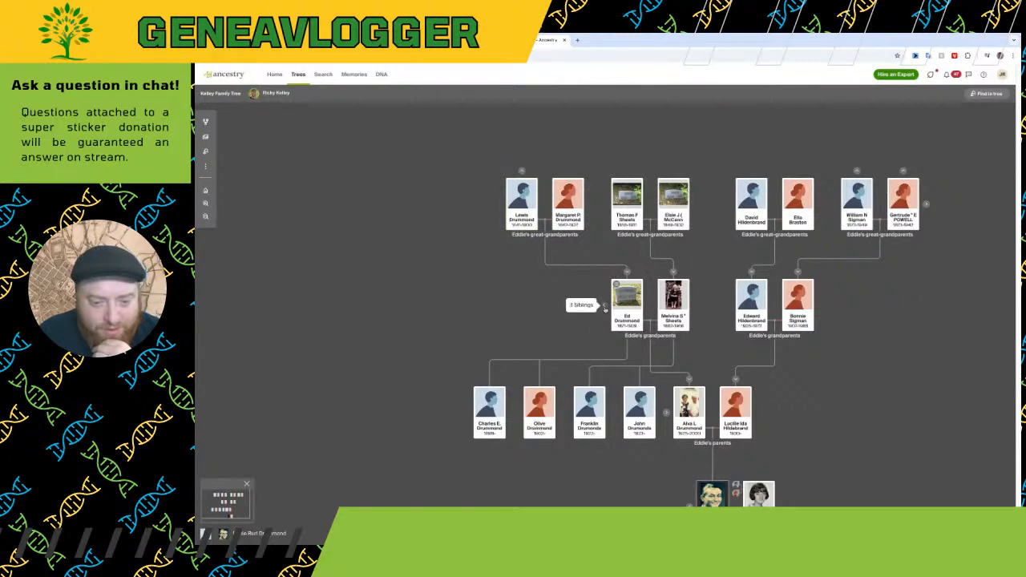
Expand the siblings of the ancestor dated 1871-1929 and check his list of spouses
{"action": "left_click", "coordinate": [605, 307]}
{"action": "left_click", "coordinate": [616, 285]}
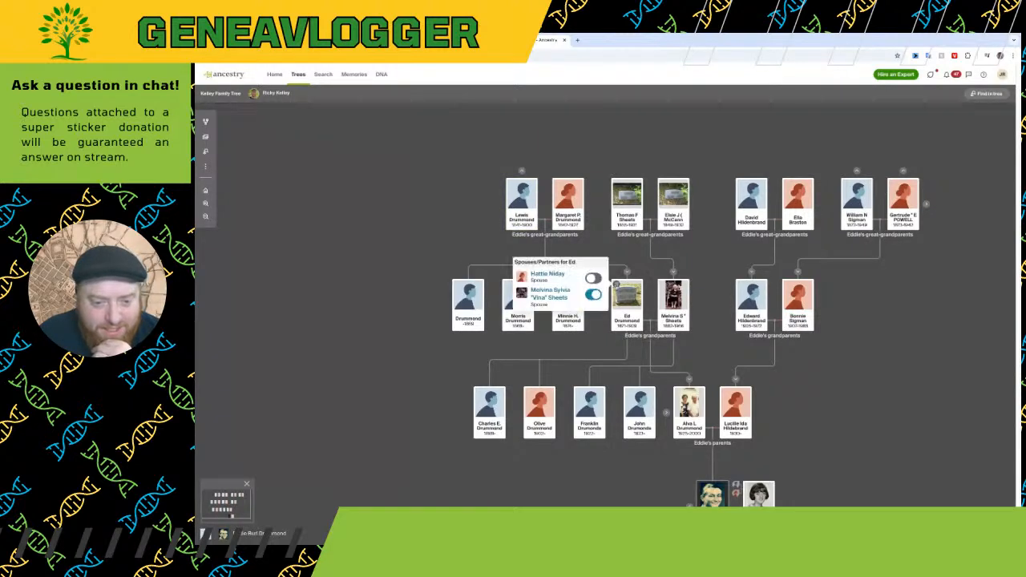
{"action": "left_click", "coordinate": [616, 285]}
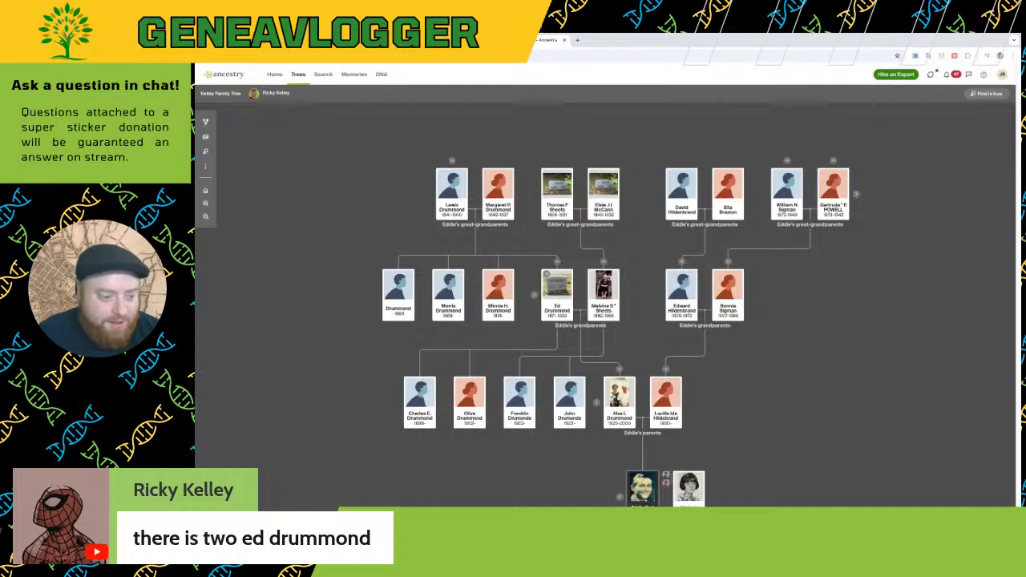
Examine the enlarged tree from the 1871-1929 ancestor down to the focus person, including the focus person's children
{"action": "scroll", "coordinate": [326, 299], "scroll_direction": "up", "scroll_amount": 2}
{"action": "scroll", "coordinate": [336, 233], "scroll_direction": "up", "scroll_amount": 3}
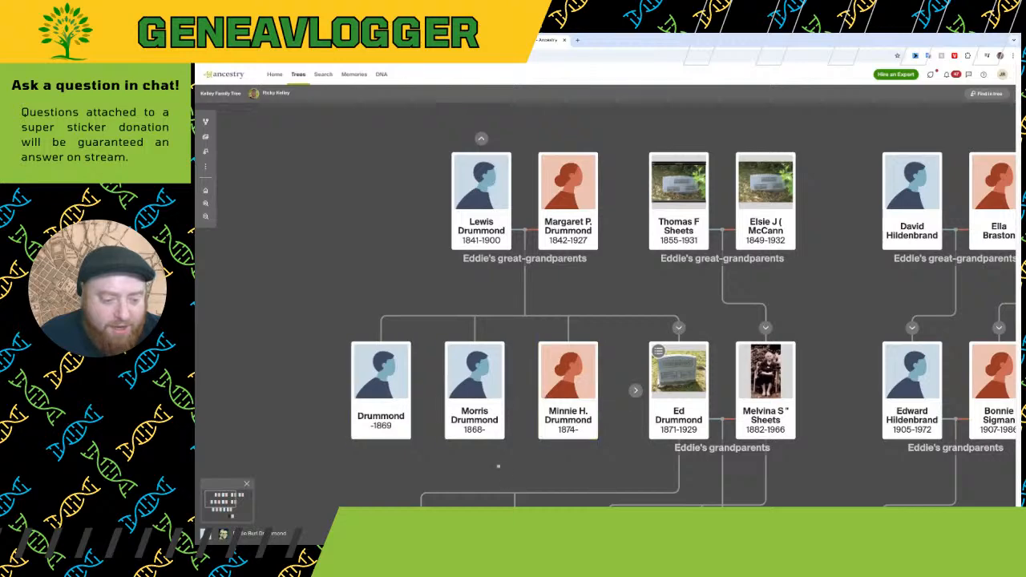
{"action": "scroll", "coordinate": [503, 434], "scroll_direction": "down", "scroll_amount": 1}
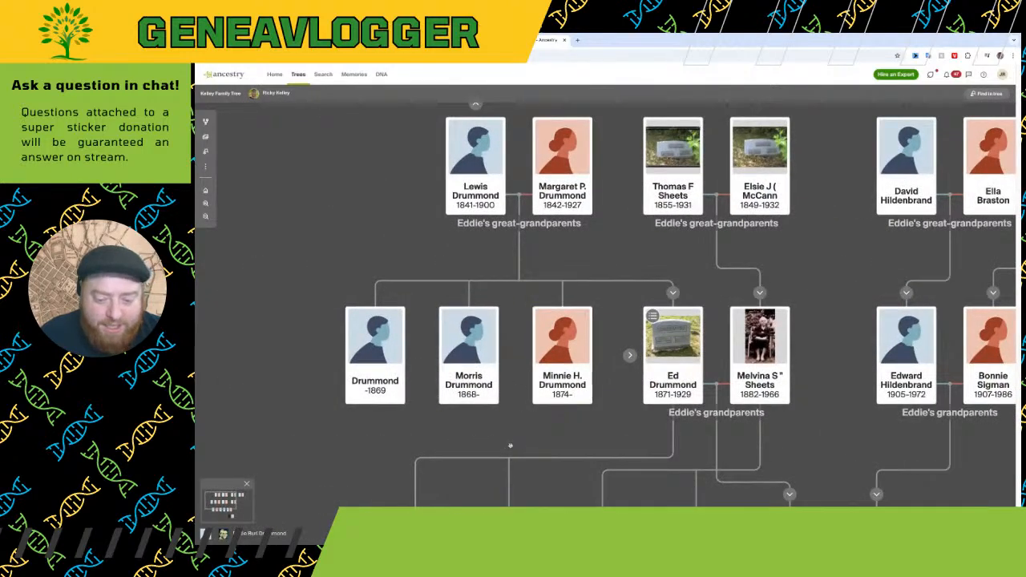
{"action": "scroll", "coordinate": [503, 434], "scroll_direction": "down", "scroll_amount": 4}
{"action": "scroll", "coordinate": [551, 468], "scroll_direction": "down", "scroll_amount": 4}
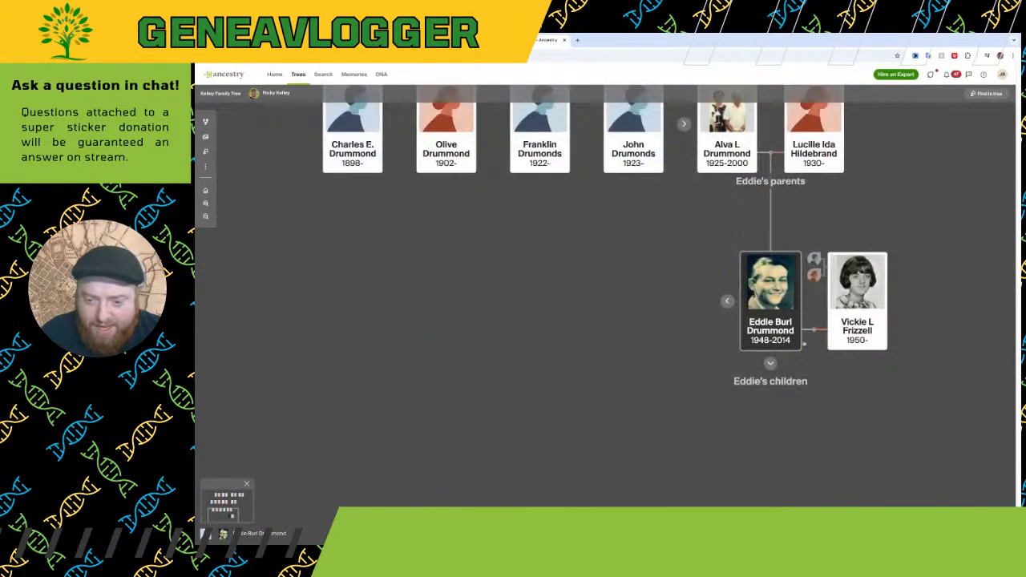
{"action": "left_click", "coordinate": [770, 363]}
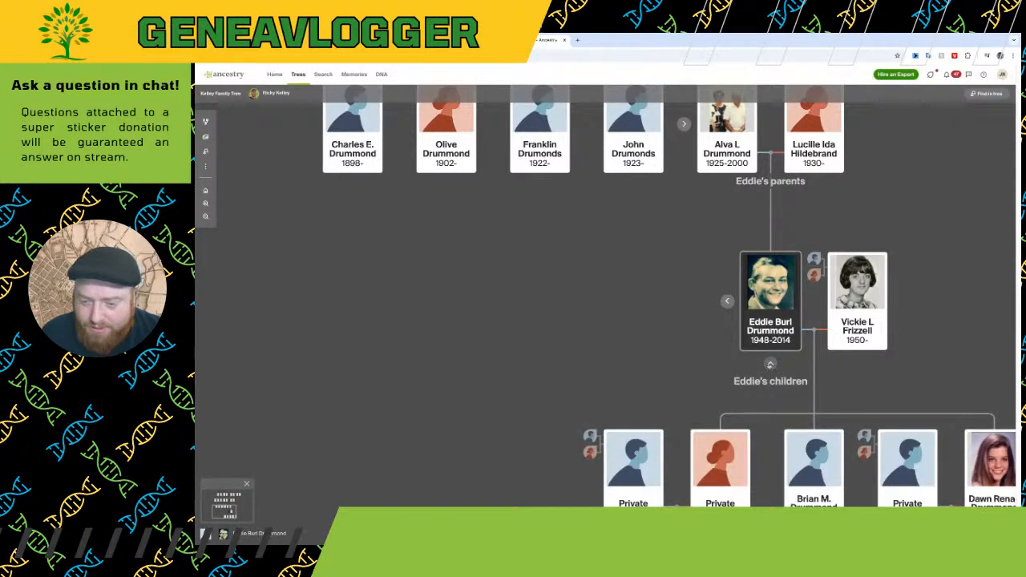
{"action": "left_click", "coordinate": [770, 363]}
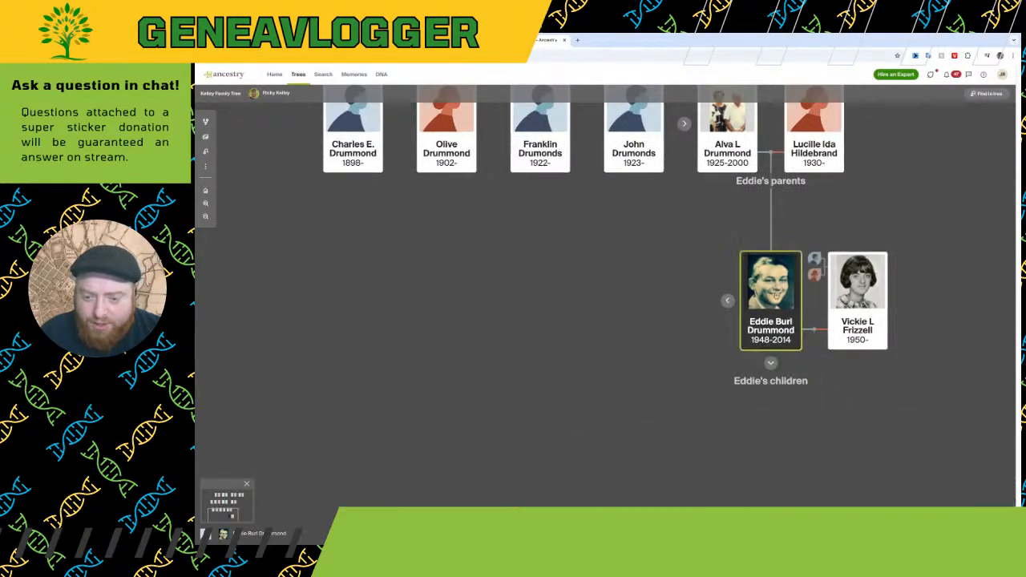
{"action": "scroll", "coordinate": [642, 283], "scroll_direction": "up", "scroll_amount": 4}
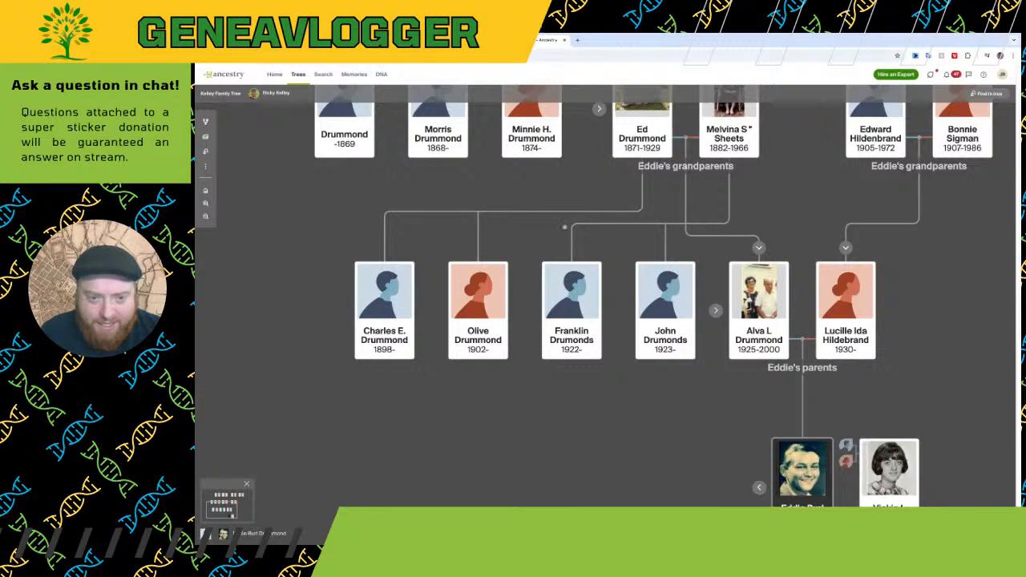
Compare the children of the 1871-1929 ancestor's two marriages with the focus person's parents and spouse in the tree
{"action": "scroll", "coordinate": [641, 282], "scroll_direction": "up", "scroll_amount": 3}
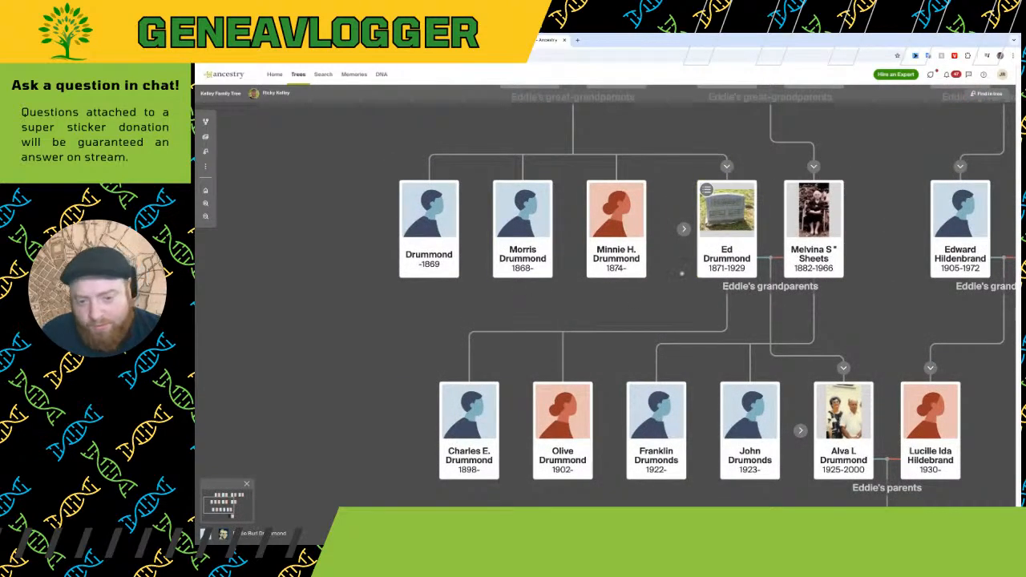
{"action": "scroll", "coordinate": [694, 461], "scroll_direction": "down", "scroll_amount": 5}
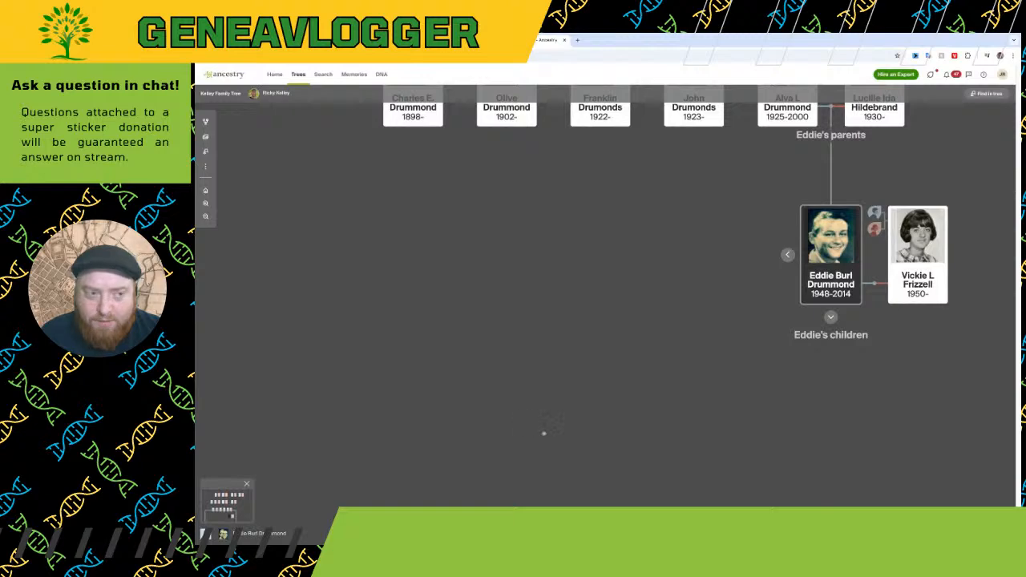
{"action": "scroll", "coordinate": [520, 265], "scroll_direction": "up", "scroll_amount": 3}
{"action": "scroll", "coordinate": [451, 277], "scroll_direction": "up", "scroll_amount": 2}
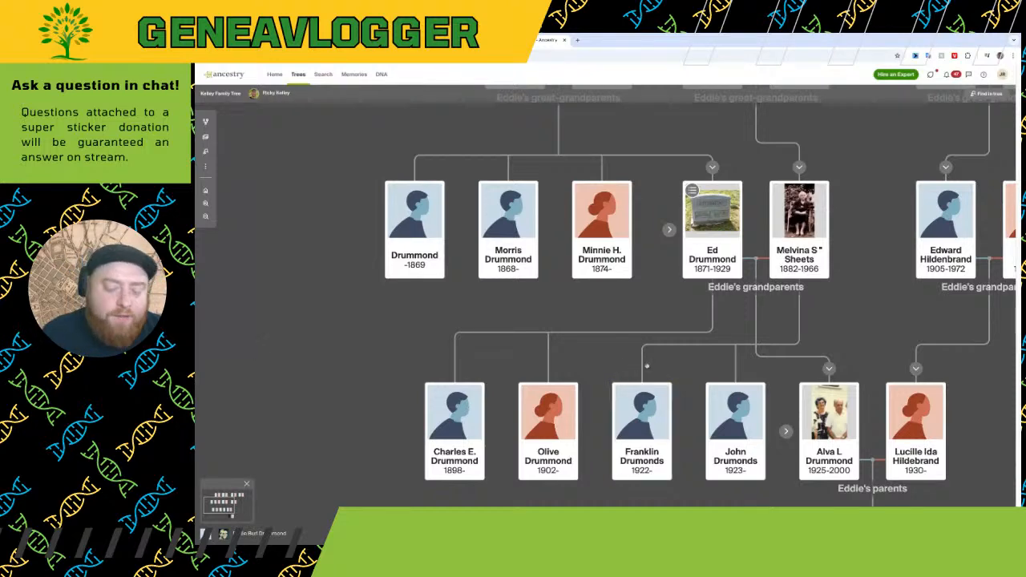
{"action": "left_click_drag", "start_coordinate": [648, 371], "coordinate": [595, 245]}
{"action": "scroll", "coordinate": [595, 245], "scroll_direction": "down", "scroll_amount": 3}
{"action": "scroll", "coordinate": [593, 384], "scroll_direction": "up", "scroll_amount": 2}
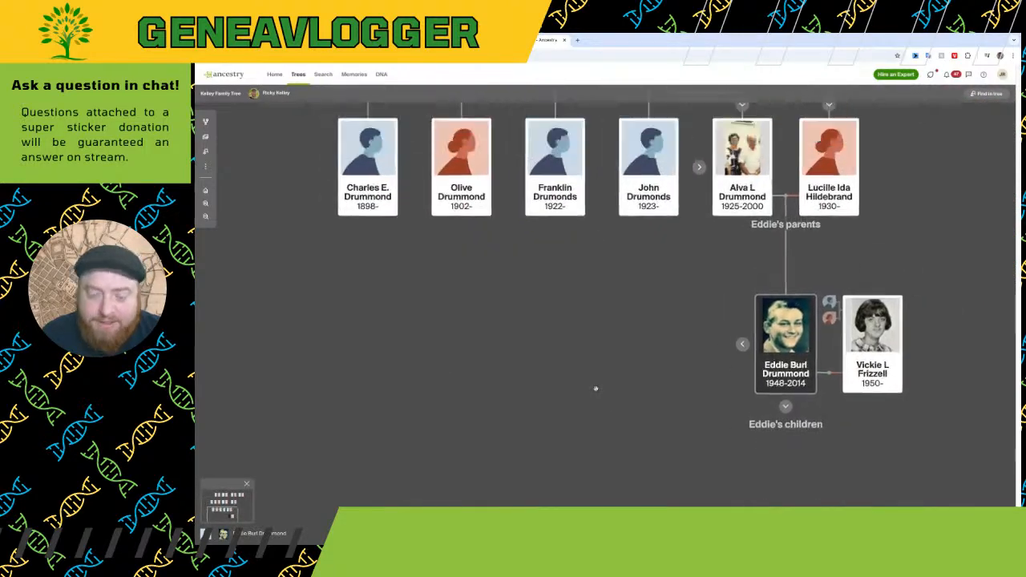
{"action": "scroll", "coordinate": [625, 449], "scroll_direction": "up", "scroll_amount": 2}
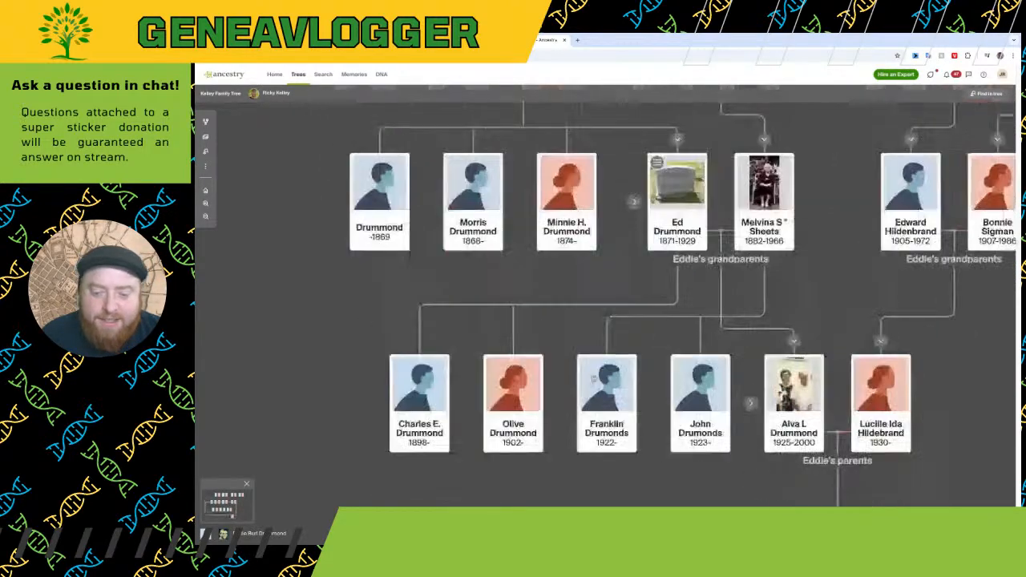
{"action": "scroll", "coordinate": [636, 462], "scroll_direction": "down", "scroll_amount": 3}
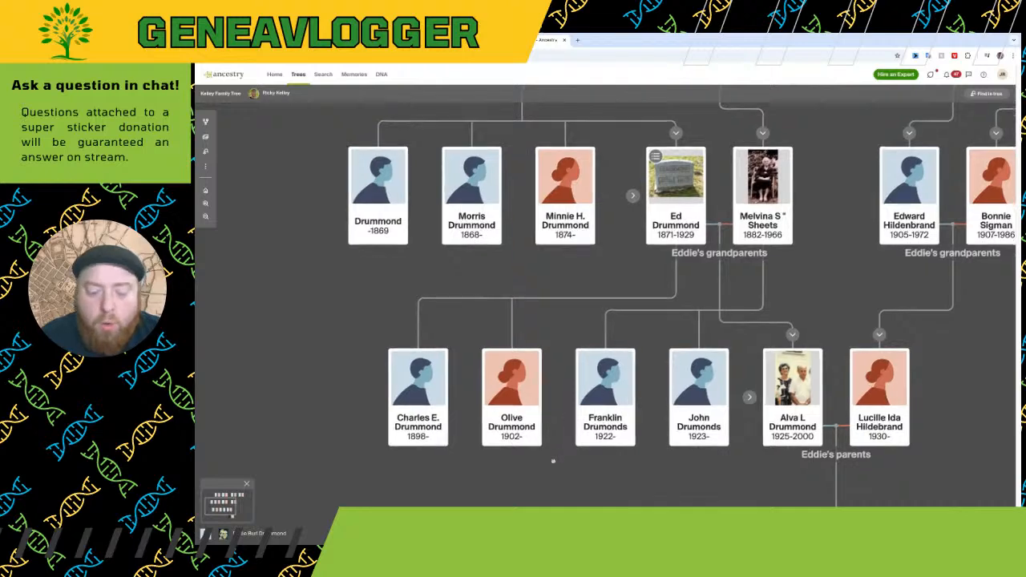
{"action": "scroll", "coordinate": [570, 373], "scroll_direction": "up", "scroll_amount": 2}
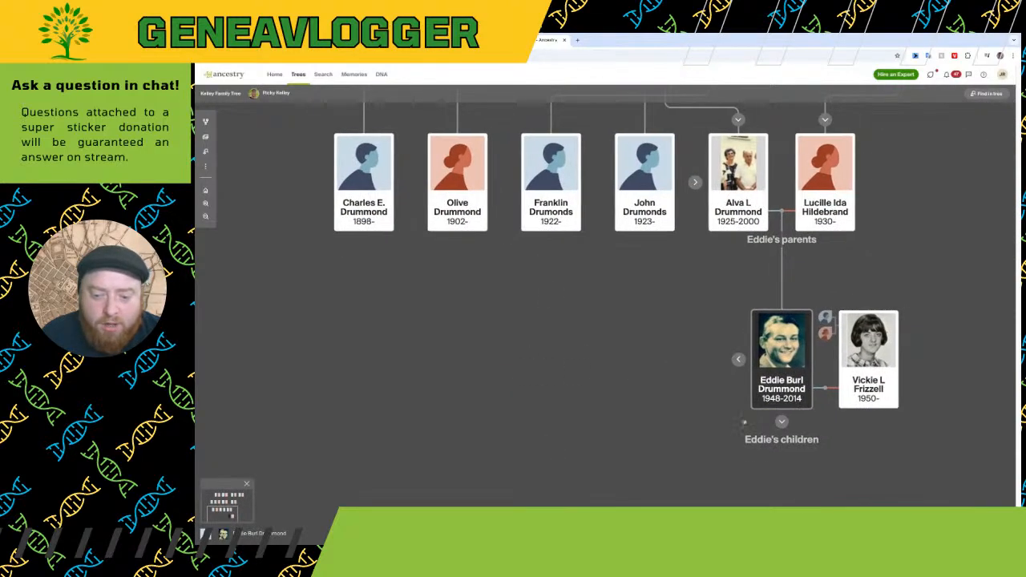
{"action": "scroll", "coordinate": [703, 339], "scroll_direction": "up", "scroll_amount": 2}
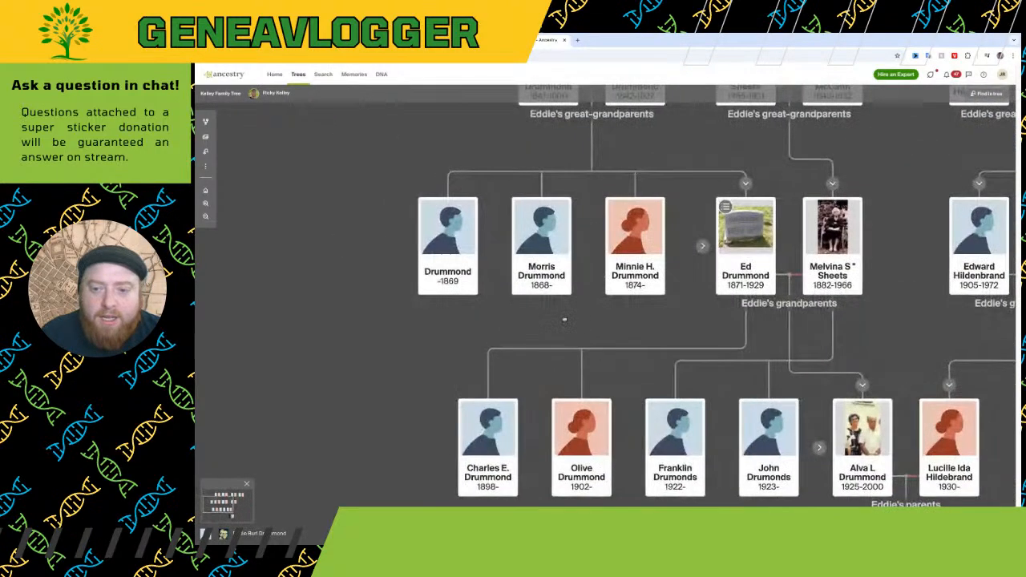
{"action": "left_click_drag", "start_coordinate": [755, 384], "coordinate": [726, 257]}
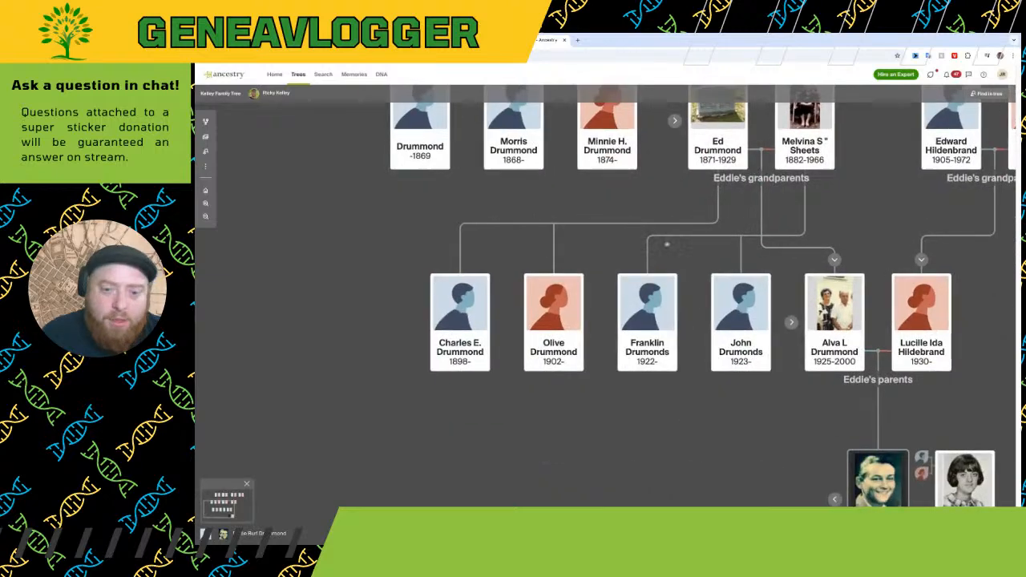
Check the summary card of the 1871-1929 ancestor's sister and return to the tree with his parents in view
{"action": "left_click_drag", "start_coordinate": [438, 154], "coordinate": [615, 218]}
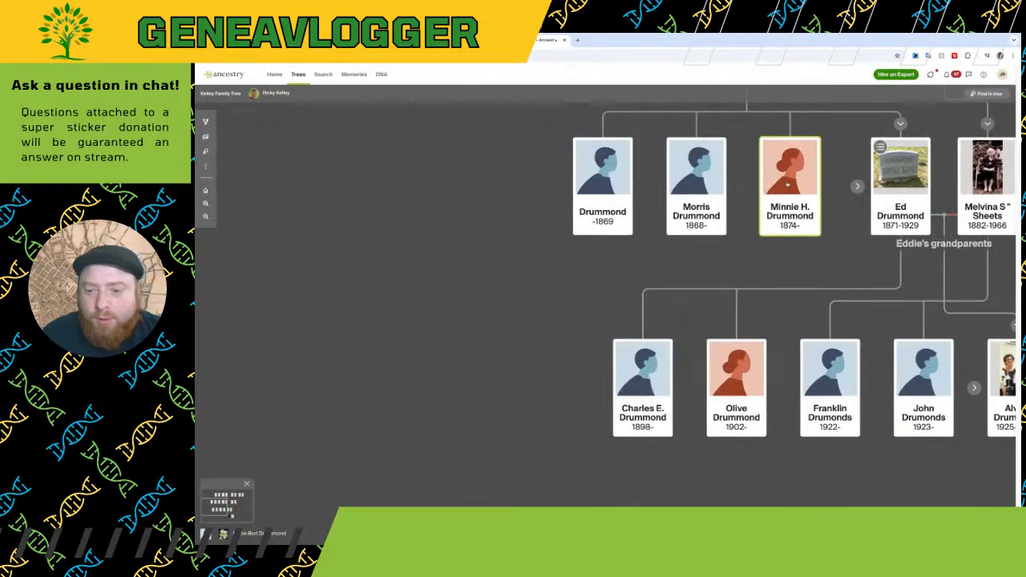
{"action": "left_click", "coordinate": [777, 183]}
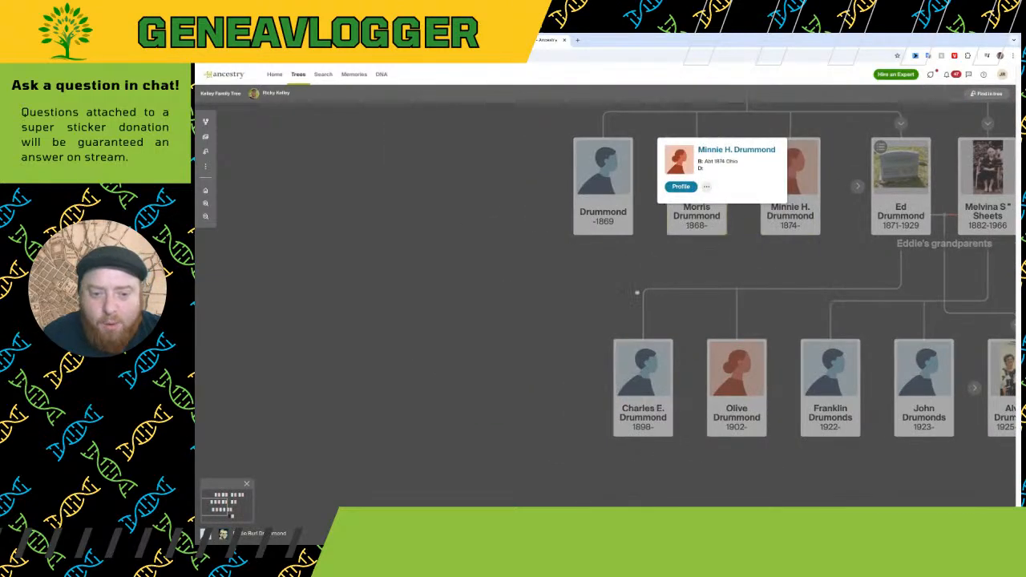
{"action": "left_click", "coordinate": [649, 200]}
{"action": "left_click_drag", "start_coordinate": [611, 207], "coordinate": [489, 292]}
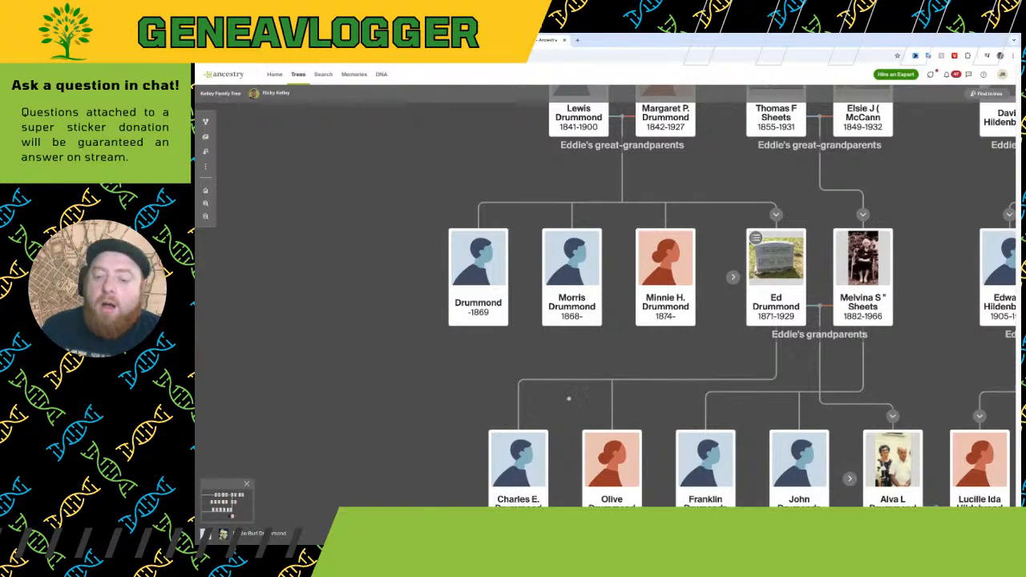
Review the tree from the focus person's great-grandparents down to the focus person for relatives relevant to a great-aunt DNA match
{"action": "scroll", "coordinate": [569, 417], "scroll_direction": "up", "scroll_amount": 1}
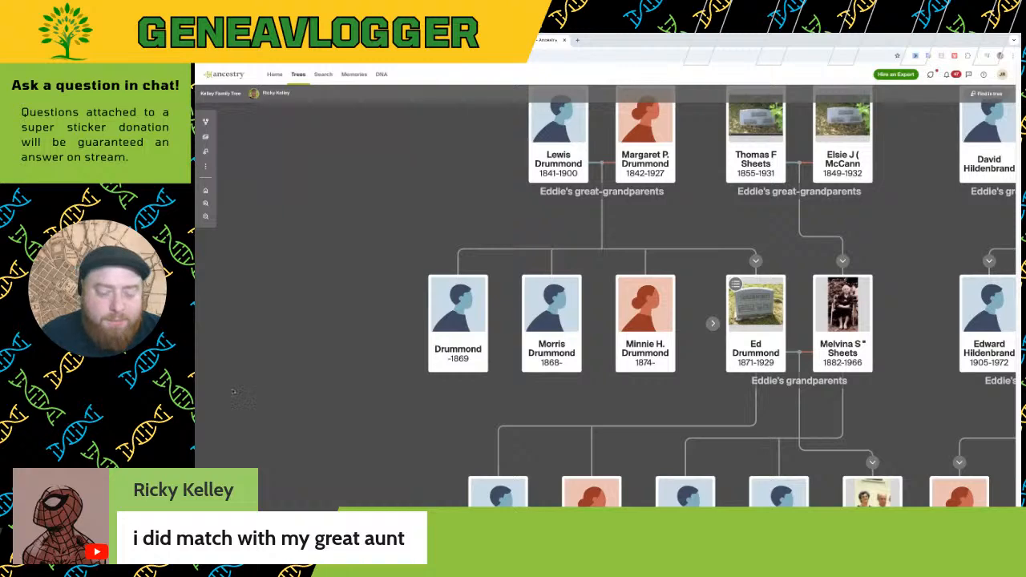
{"action": "scroll", "coordinate": [553, 484], "scroll_direction": "down", "scroll_amount": 5}
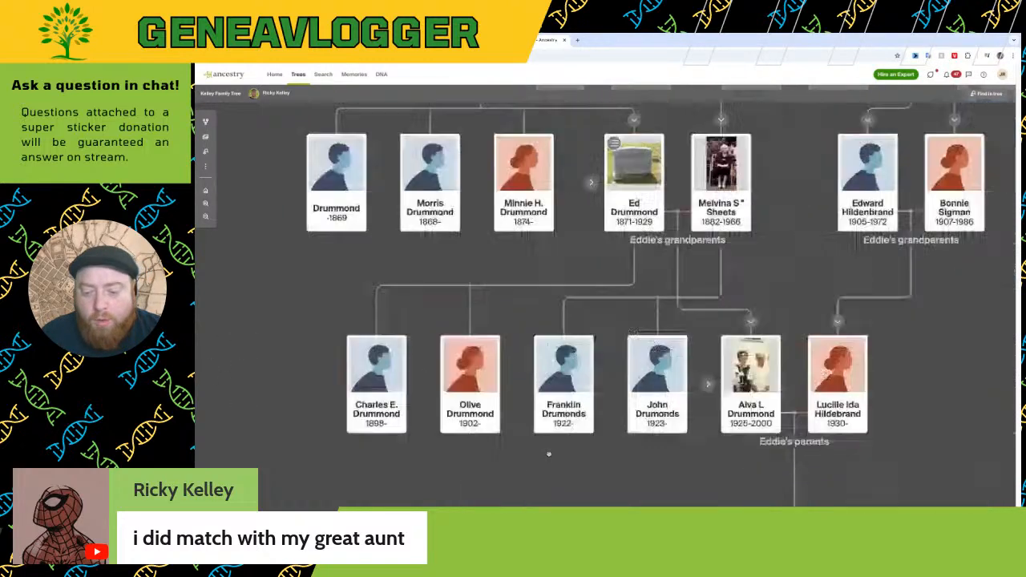
{"action": "scroll", "coordinate": [553, 484], "scroll_direction": "down", "scroll_amount": 3}
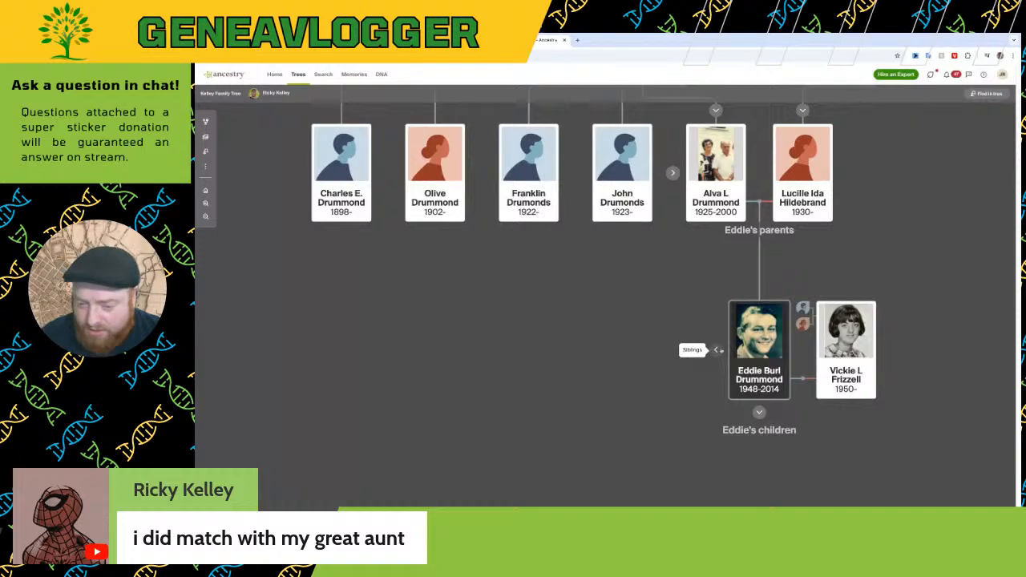
{"action": "scroll", "coordinate": [549, 300], "scroll_direction": "up", "scroll_amount": 3}
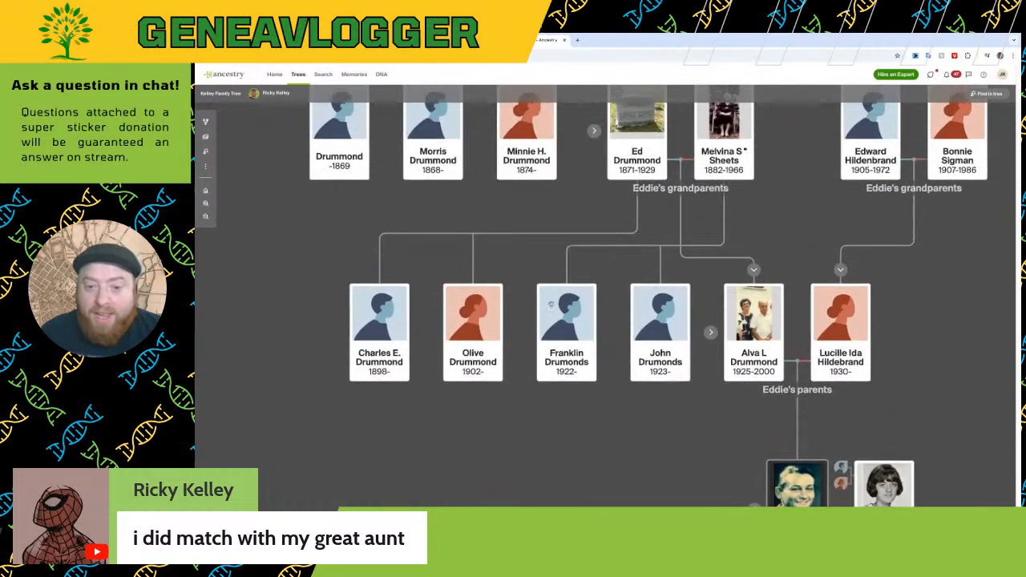
{"action": "scroll", "coordinate": [561, 305], "scroll_direction": "left", "scroll_amount": 1}
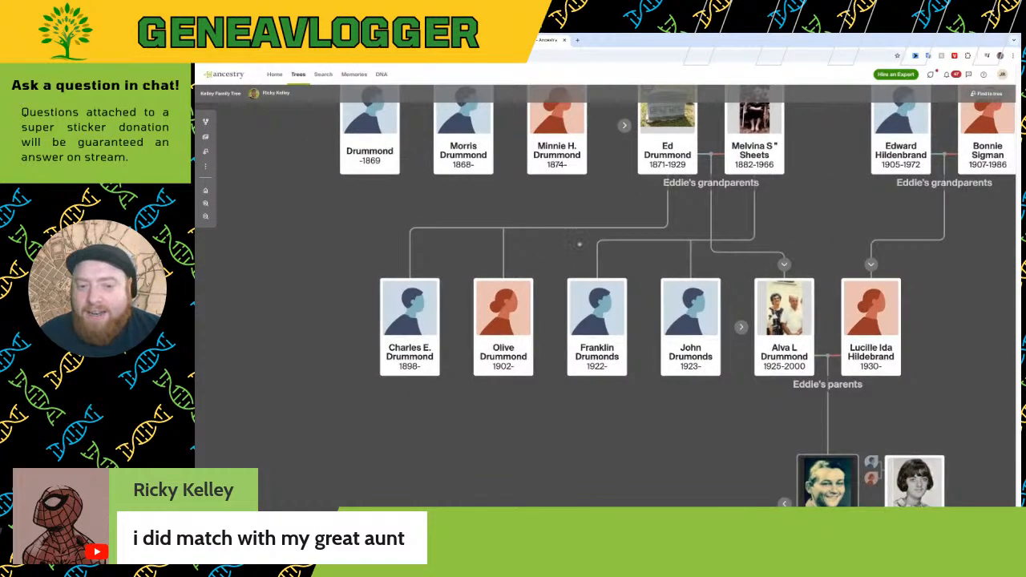
{"action": "scroll", "coordinate": [553, 152], "scroll_direction": "down", "scroll_amount": 1}
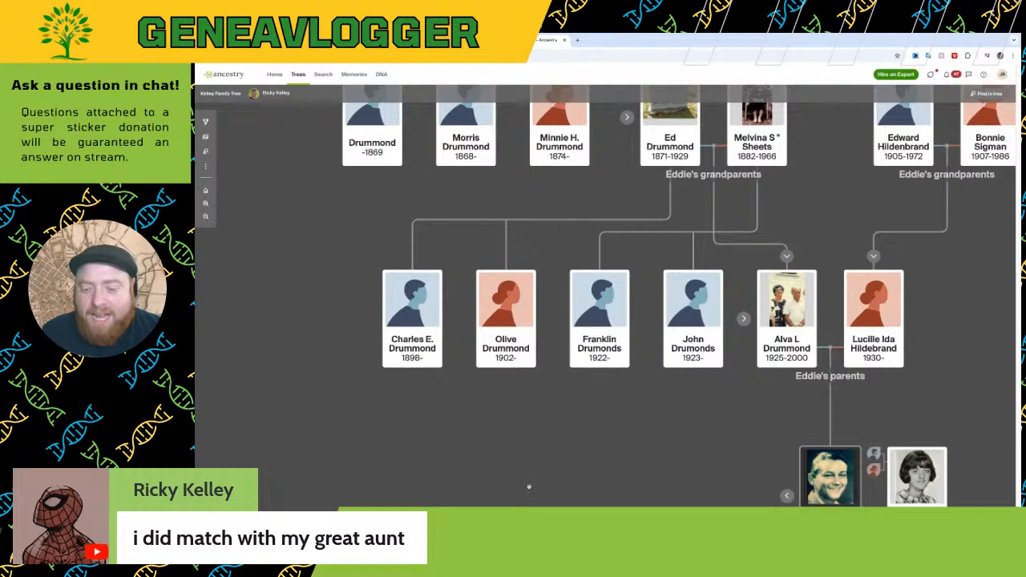
{"action": "mouse_move", "coordinate": [513, 480]}
{"action": "left_mouse_down"}
{"action": "mouse_move", "coordinate": [511, 457]}
{"action": "mouse_move", "coordinate": [511, 471]}
{"action": "left_mouse_up"}
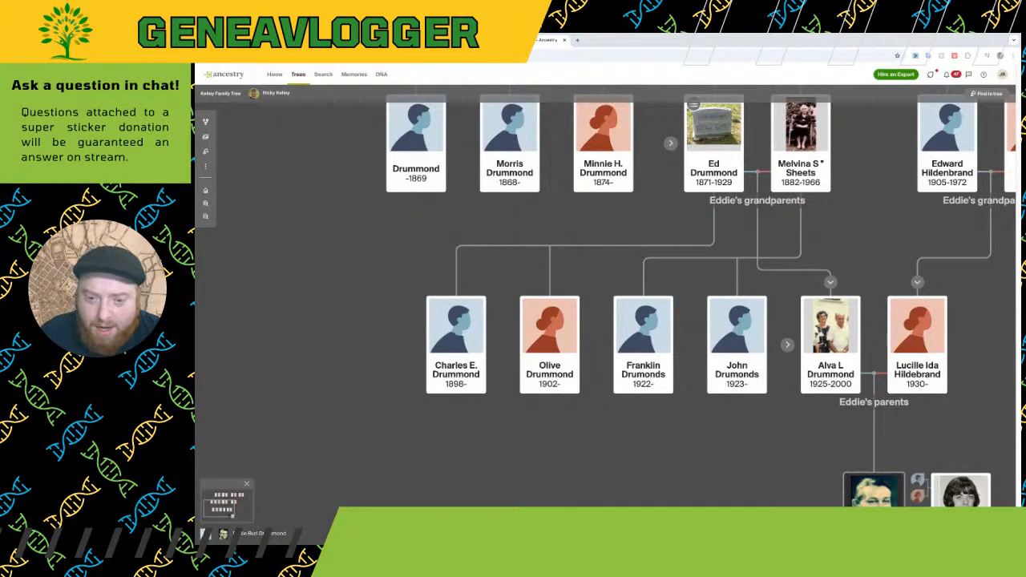
Open the full profile of the focus person's paternal grandfather, dated 1871-1929
{"action": "left_click_drag", "start_coordinate": [713, 137], "coordinate": [644, 239]}
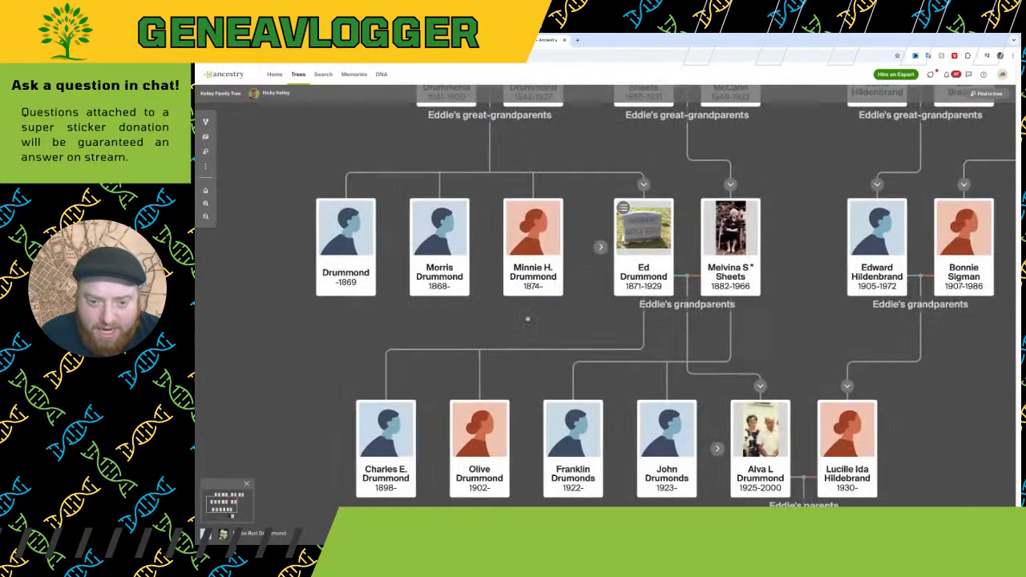
{"action": "left_click", "coordinate": [666, 240]}
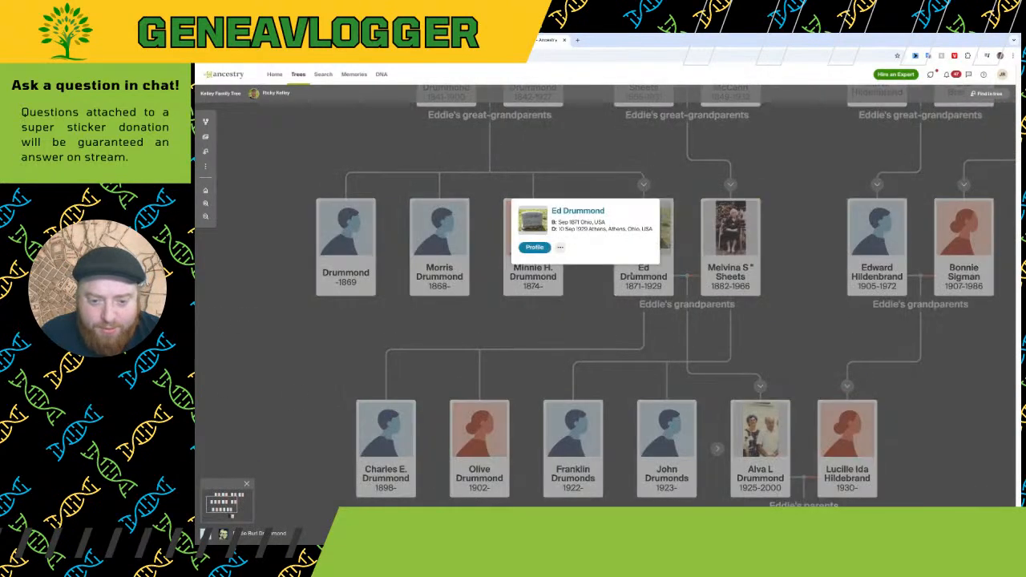
{"action": "left_click", "coordinate": [539, 251]}
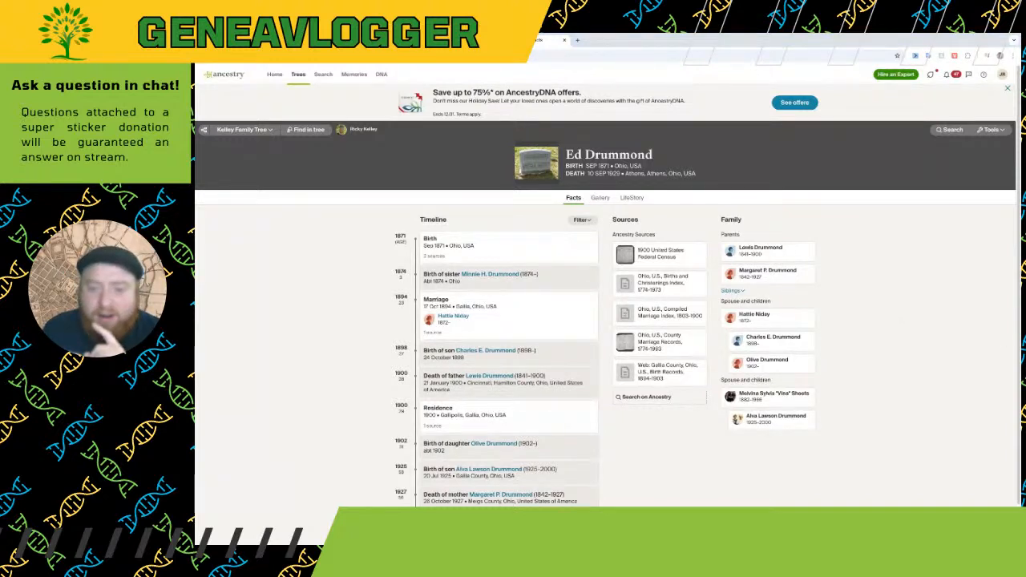
Enlarge the ancestor's profile page and read his timeline, sources and family members
{"action": "key", "text": "ctrl+plus"}
{"action": "key", "text": "ctrl+plus"}
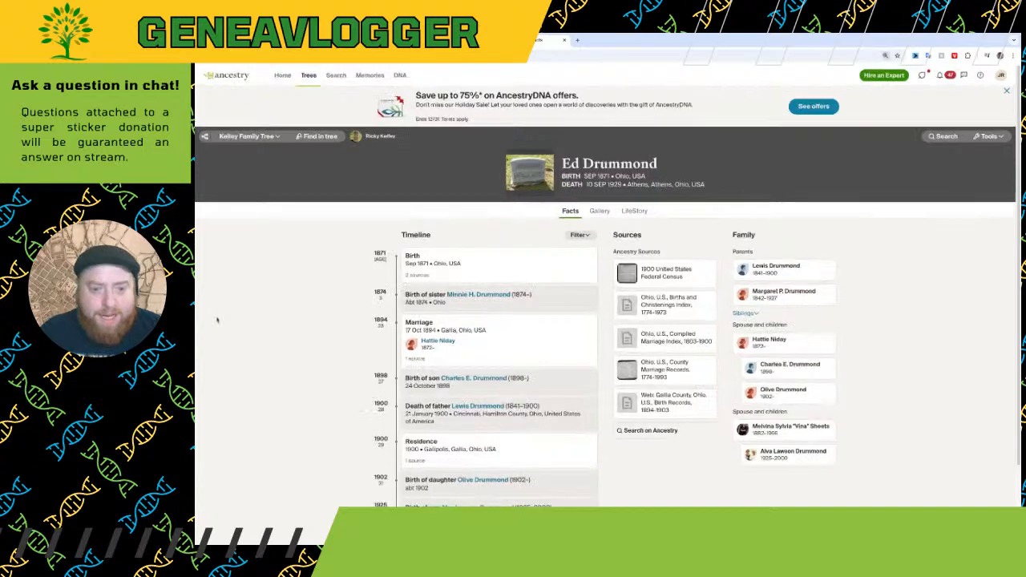
{"action": "key", "text": "ctrl+plus"}
{"action": "scroll", "coordinate": [216, 320], "scroll_direction": "down", "scroll_amount": 2}
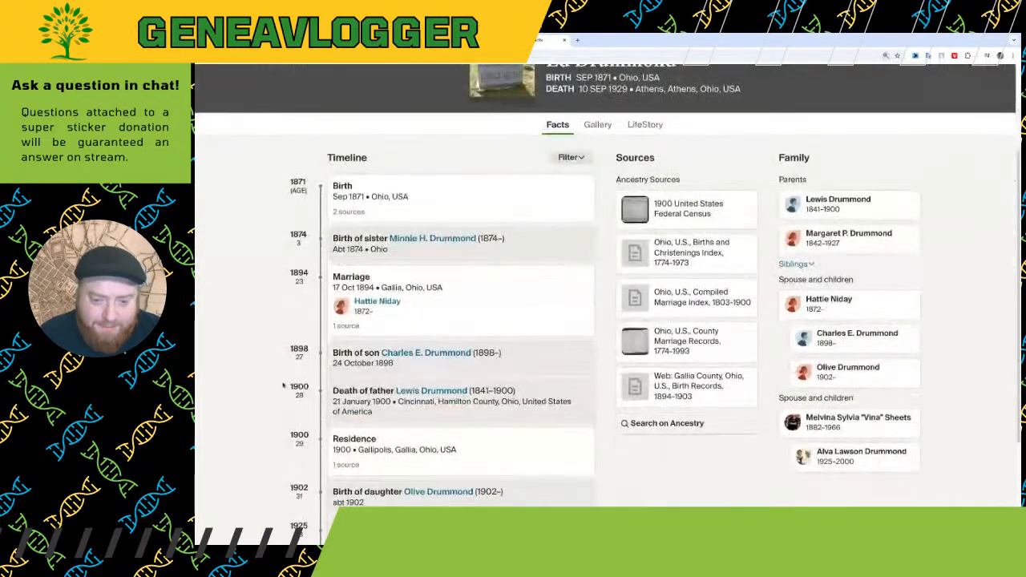
{"action": "scroll", "coordinate": [280, 389], "scroll_direction": "up", "scroll_amount": 1}
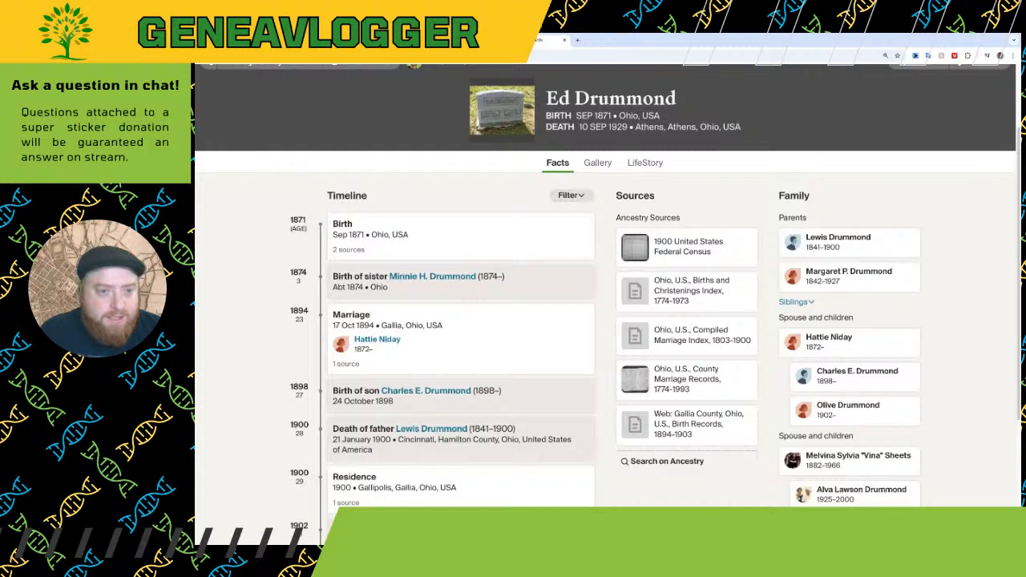
In the LIVESTREAM Family Tree, start adding a new father for the placeholder father and enter the ancestor's first and last name
{"action": "left_click", "coordinate": [417, 40]}
{"action": "left_click", "coordinate": [530, 175]}
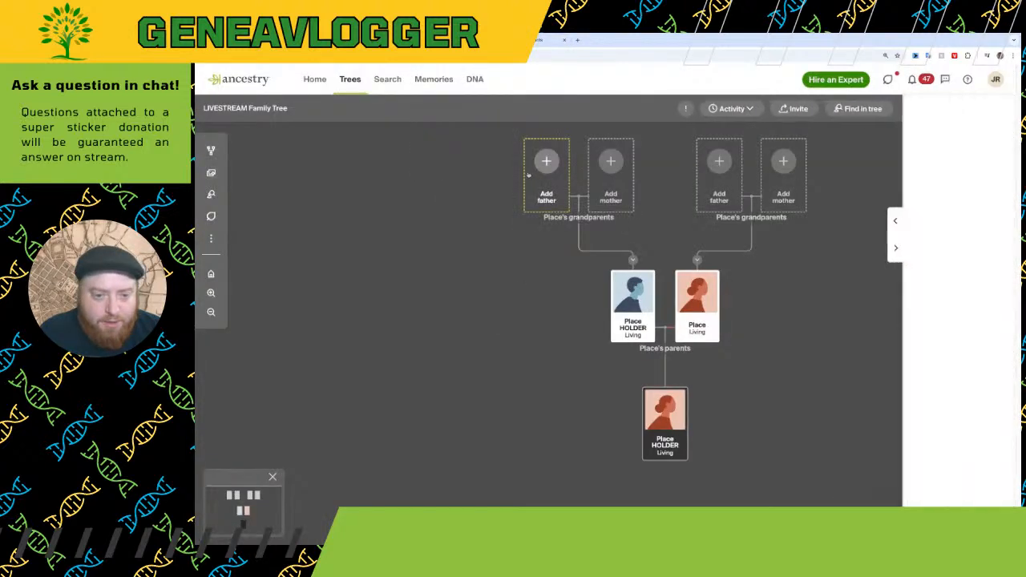
{"action": "left_click", "coordinate": [877, 183]}
{"action": "type", "text": "Ed"}
{"action": "key", "text": "Tab"}
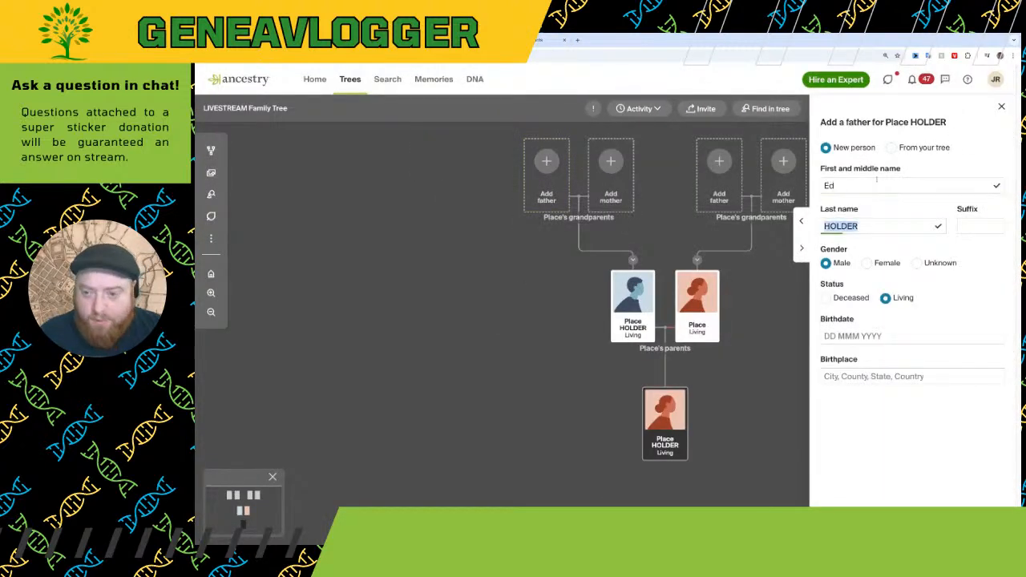
{"action": "type", "text": "Drummop"}
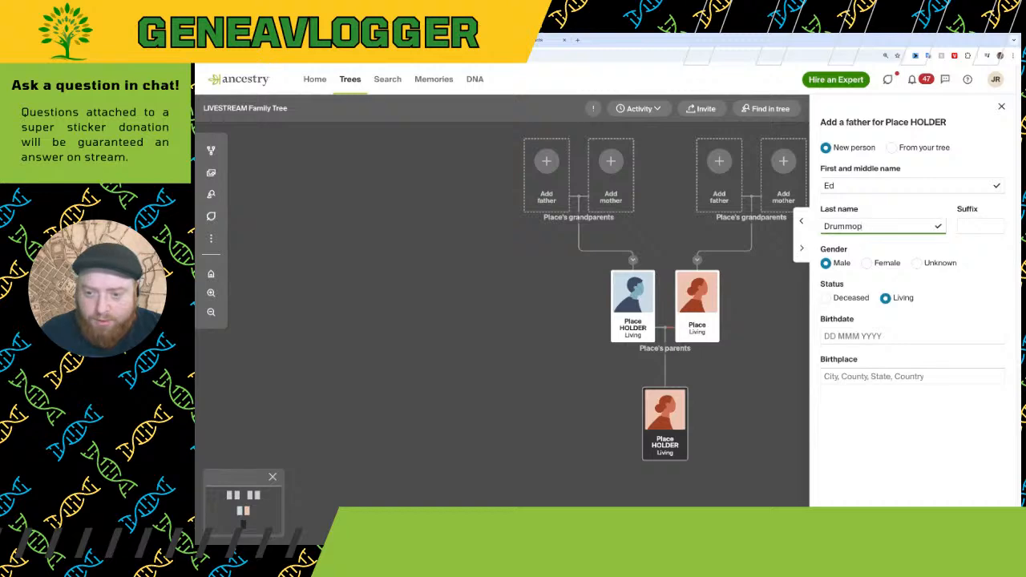
{"action": "key", "text": "BackSpace"}
{"action": "type", "text": "nd"}
Check the ancestor's profile, mark the new father as deceased and enter the birth month and year shown there
{"action": "left_click", "coordinate": [547, 40]}
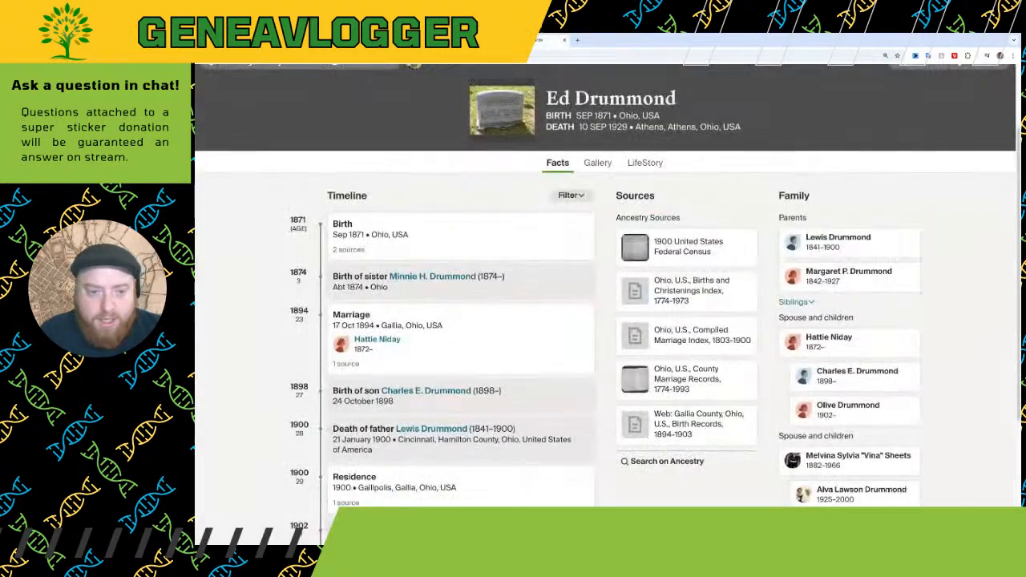
{"action": "key", "text": "ctrl+shift+Tab"}
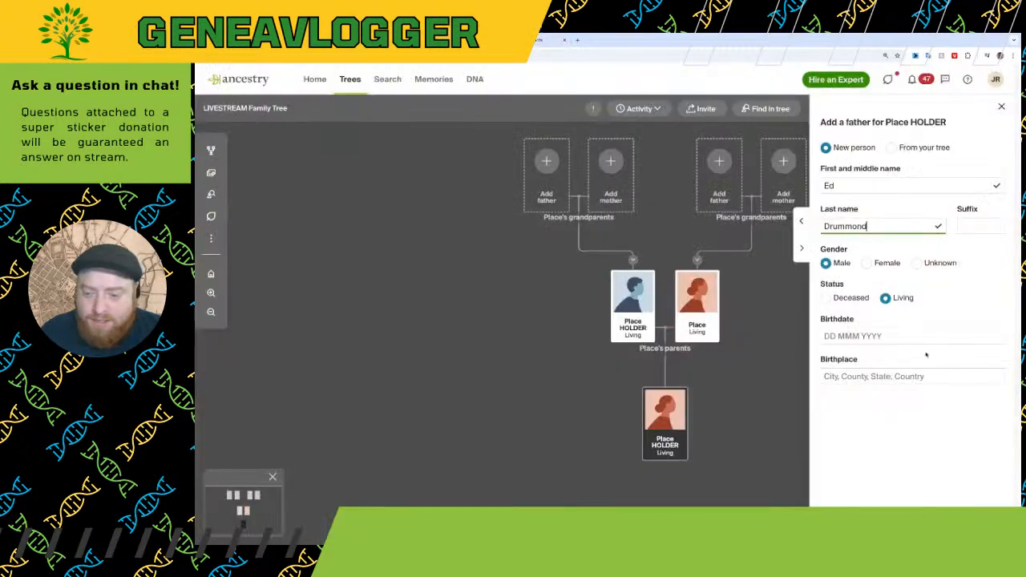
{"action": "left_click", "coordinate": [843, 300]}
{"action": "left_click", "coordinate": [847, 336]}
{"action": "type", "text": "se"}
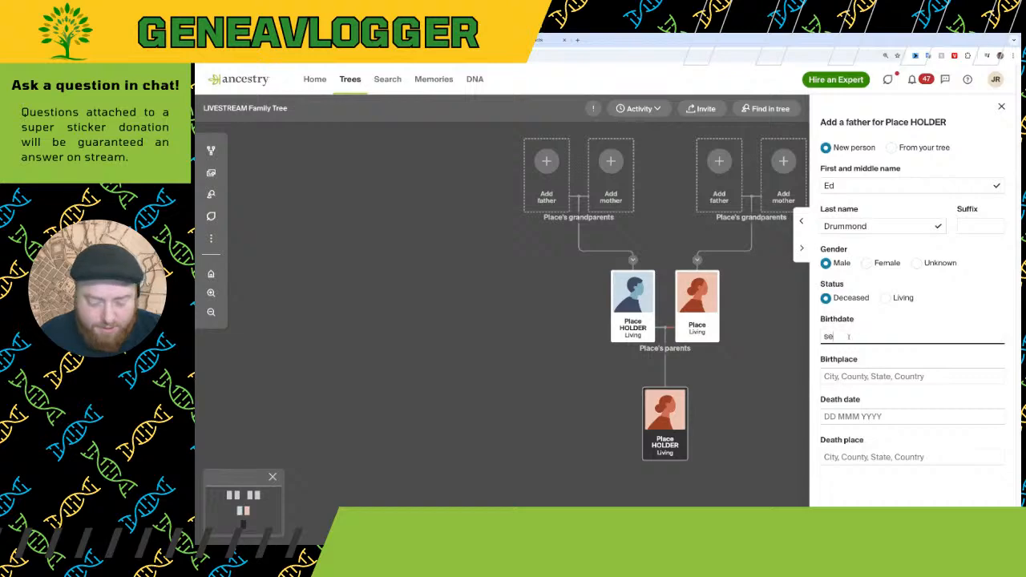
{"action": "type", "text": "p 1871"}
{"action": "key", "text": "Down"}
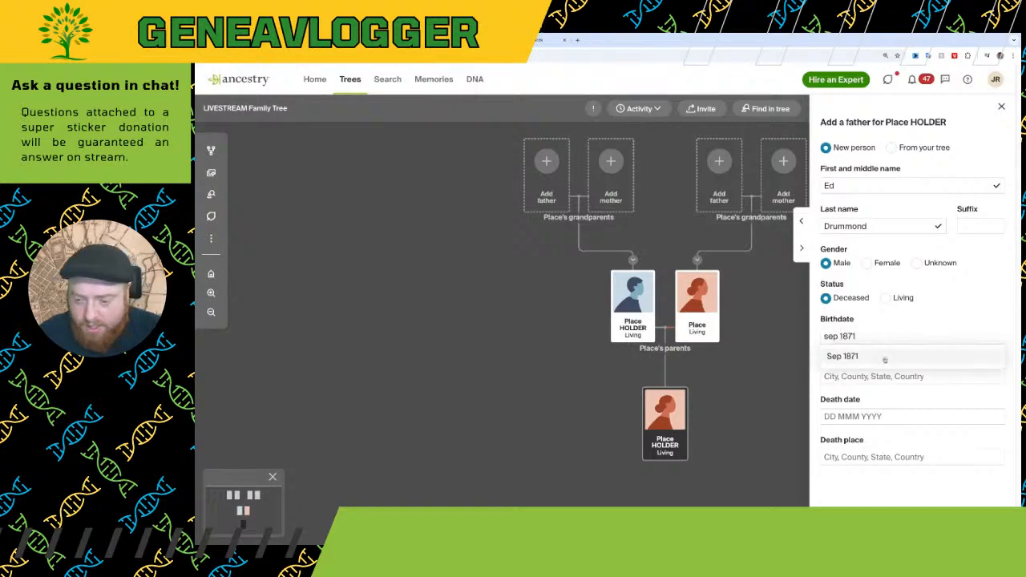
{"action": "key", "text": "Return"}
Check the ancestor's death date on his existing profile and set the new father's death date to 10 Sep 1929
{"action": "key", "text": "ctrl+Tab"}
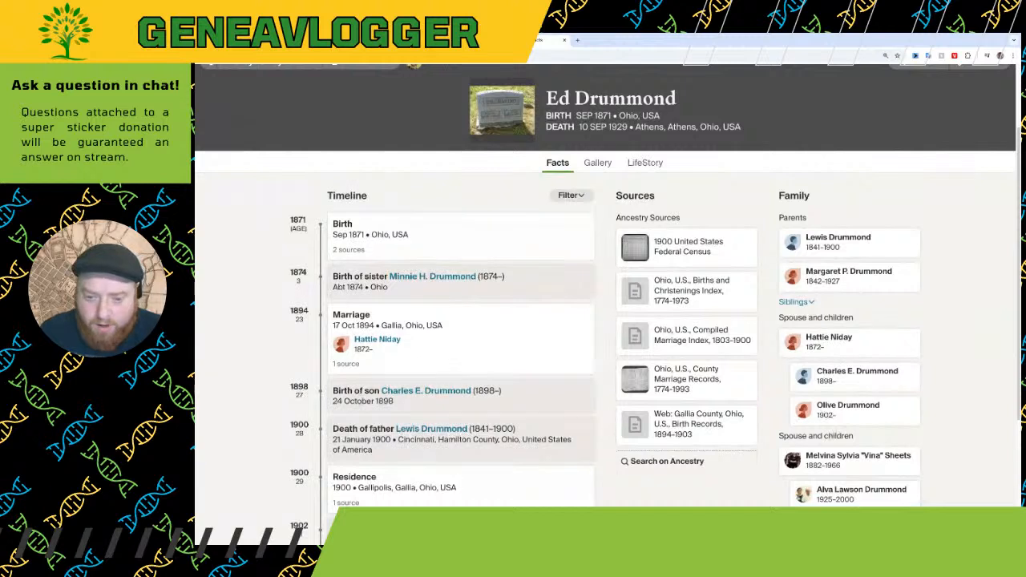
{"action": "key", "text": "ctrl+Tab"}
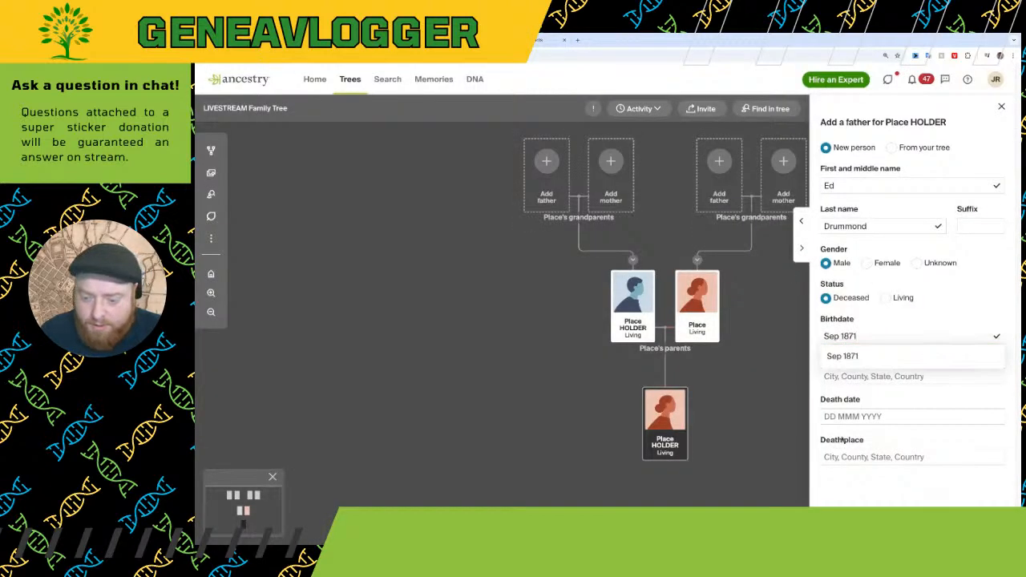
{"action": "left_click", "coordinate": [842, 417]}
{"action": "type", "text": "10 Sep 1929"}
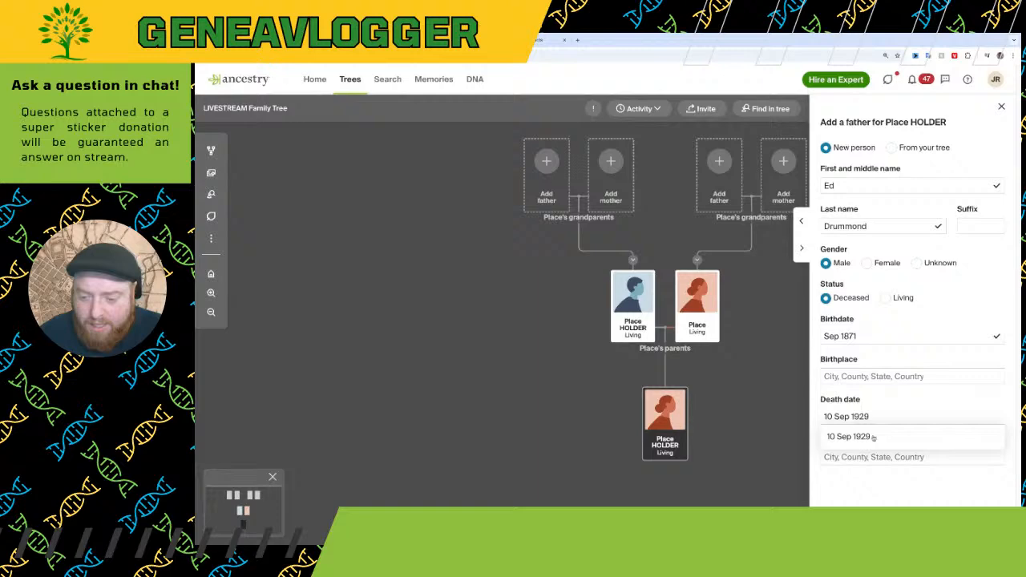
{"action": "key", "text": "Return"}
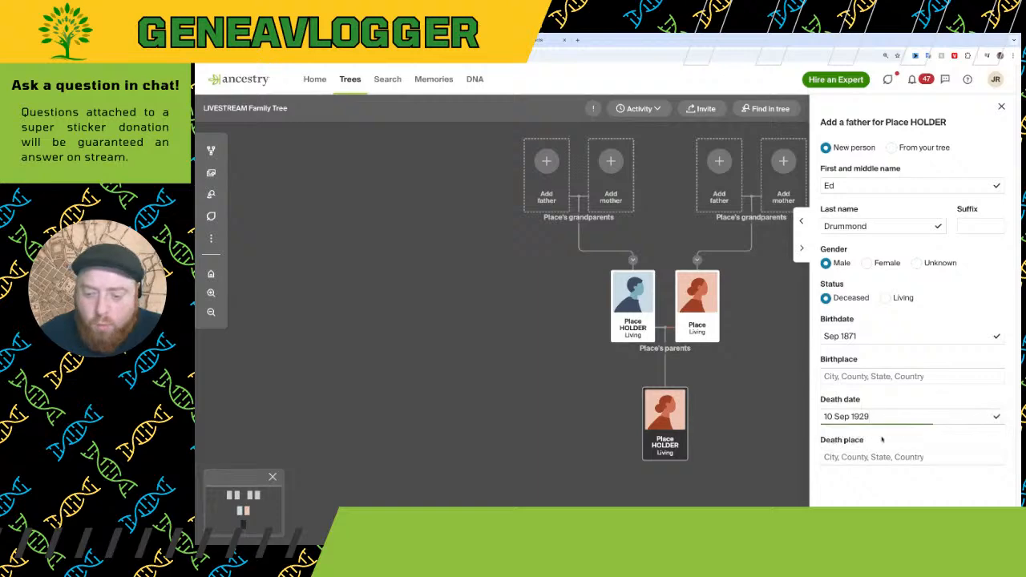
Set the new father's death place to Athens, Athens, Ohio, USA, as on the existing profile, and save him to the tree
{"action": "key", "text": "ctrl+Tab"}
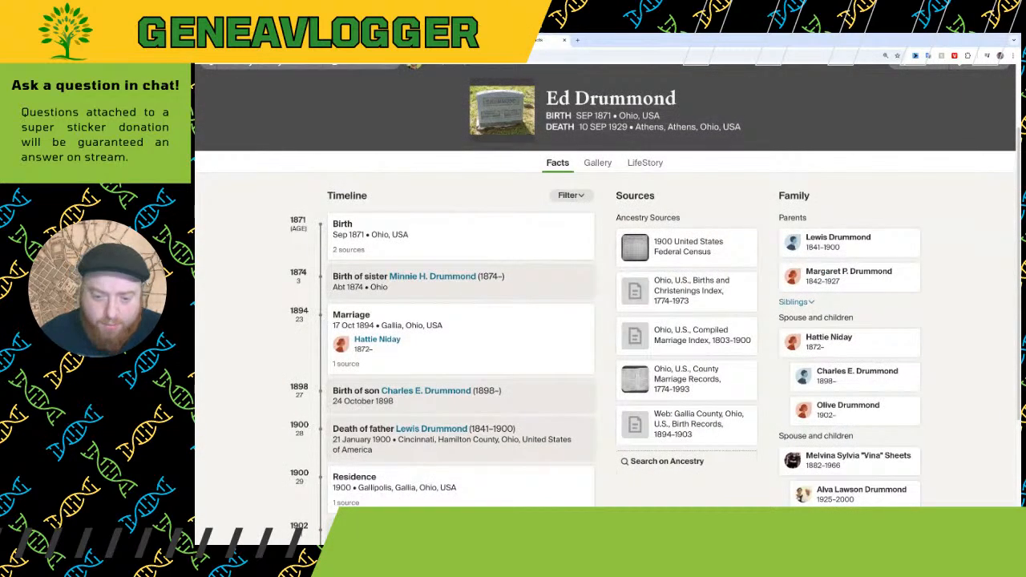
{"action": "key", "text": "ctrl+shift+Tab"}
{"action": "left_click", "coordinate": [855, 457]}
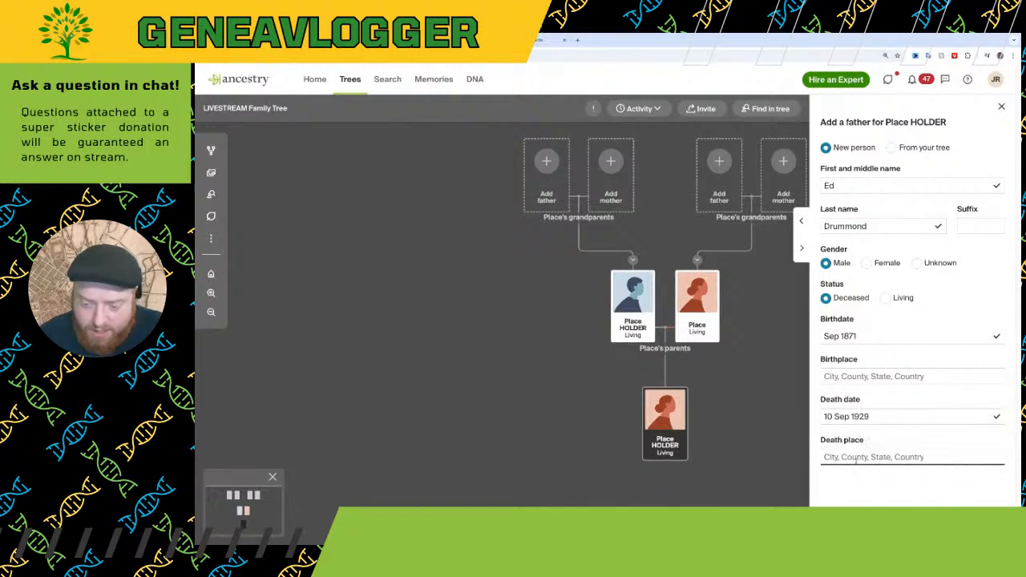
{"action": "type", "text": "Athens, Ohio"}
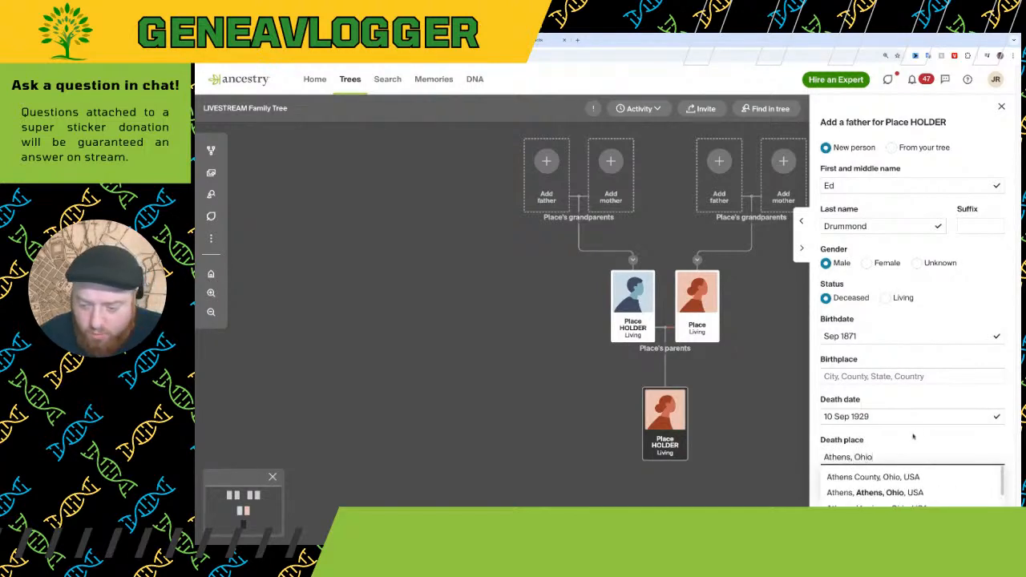
{"action": "scroll", "coordinate": [932, 476], "scroll_direction": "down", "scroll_amount": 2}
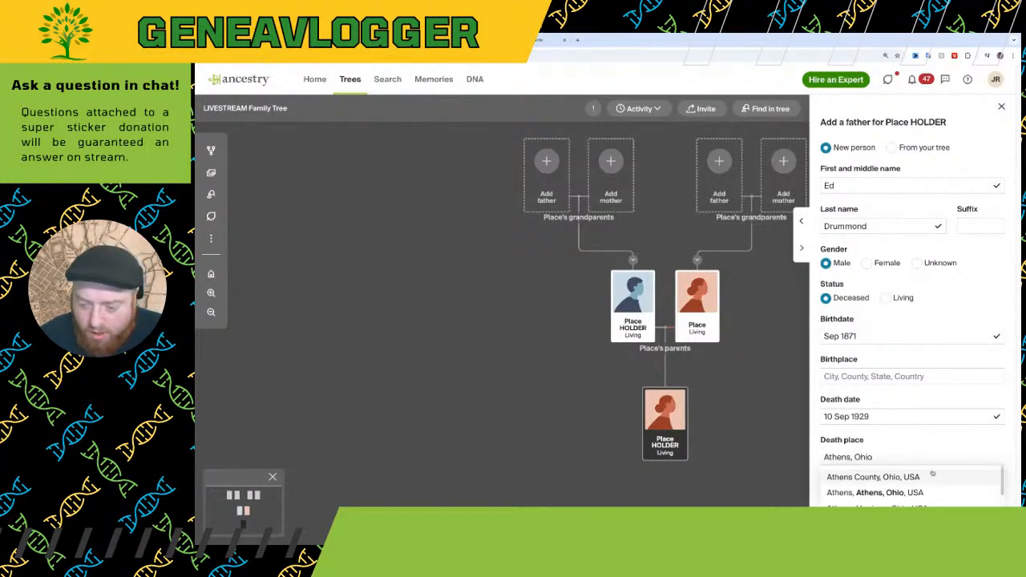
{"action": "left_click", "coordinate": [934, 481]}
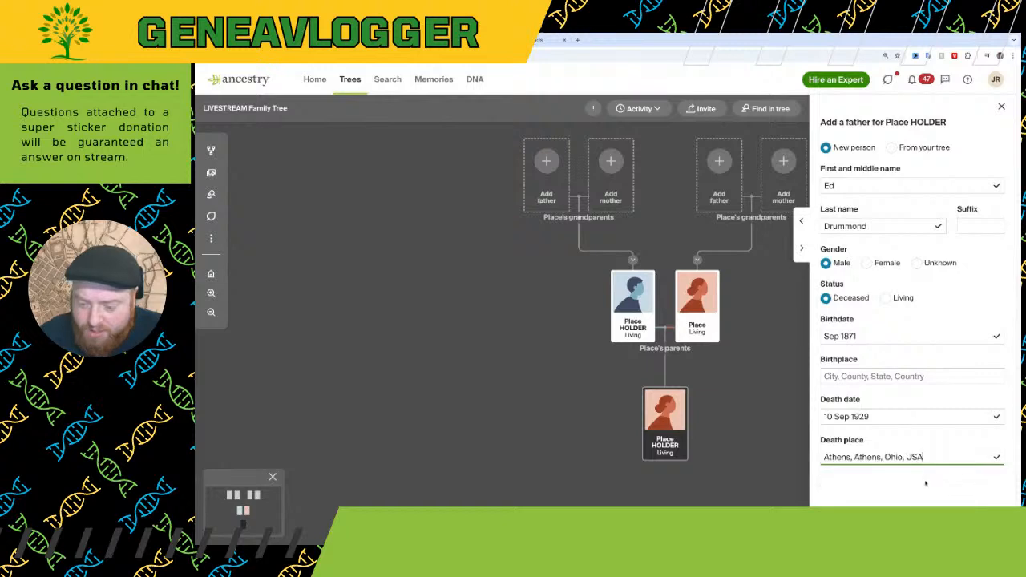
{"action": "key", "text": "Return"}
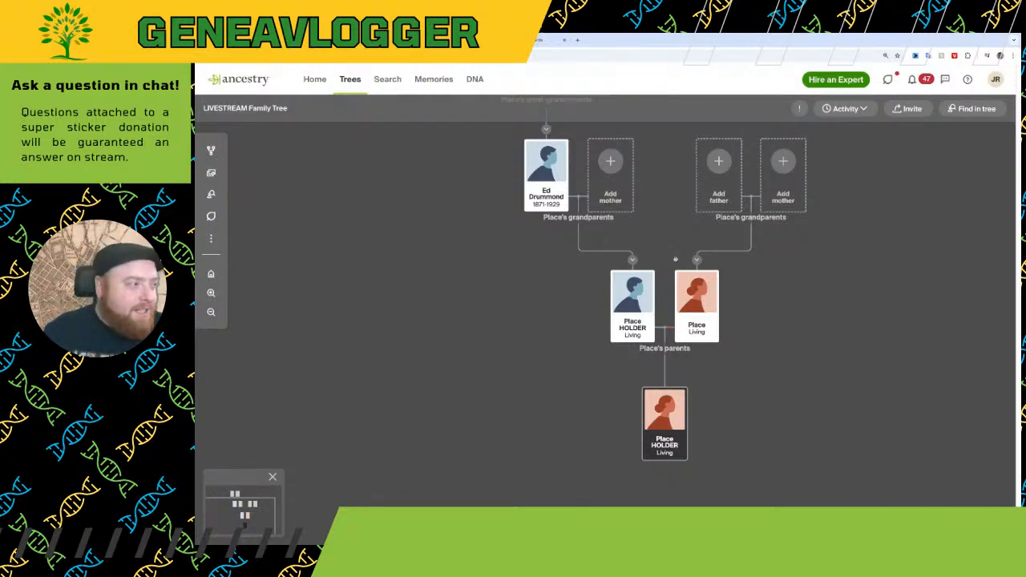
Open the new ancestor's profile, remove his child relationship with Place HOLDER and show him in the tree view
{"action": "left_click", "coordinate": [535, 175]}
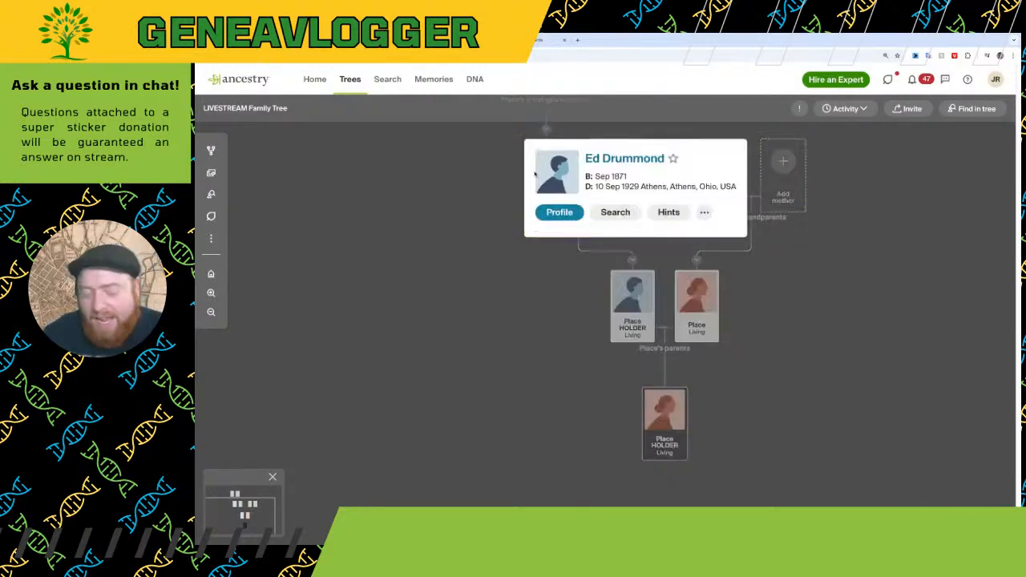
{"action": "left_click", "coordinate": [570, 215]}
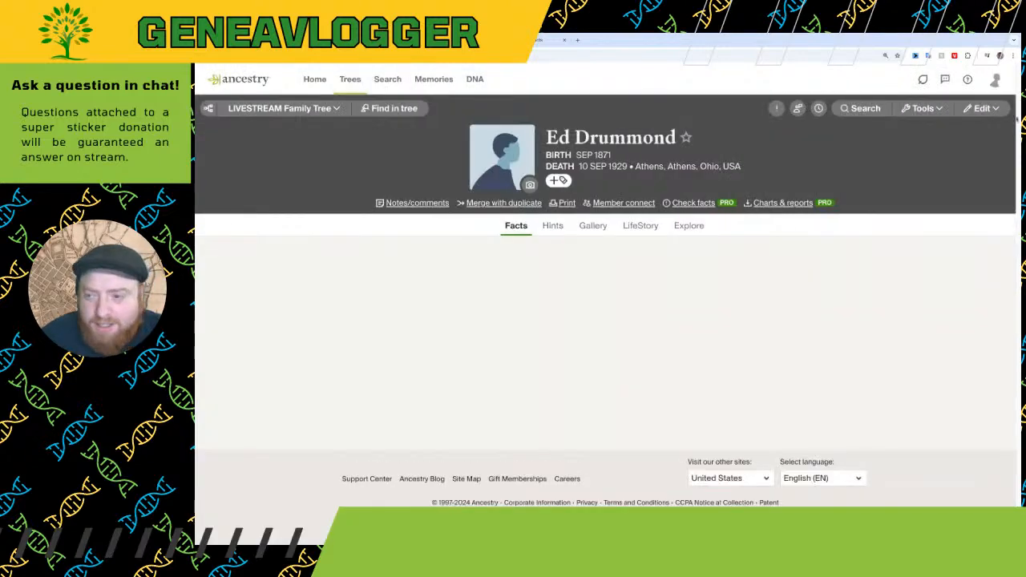
{"action": "left_click", "coordinate": [982, 108]}
{"action": "left_click", "coordinate": [974, 207]}
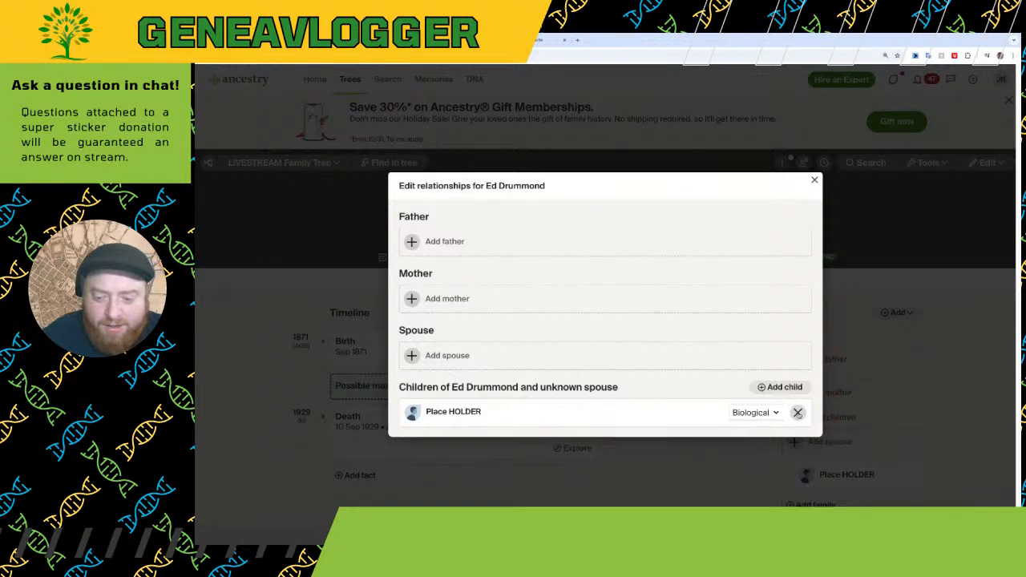
{"action": "left_click", "coordinate": [798, 412]}
{"action": "left_click", "coordinate": [725, 492]}
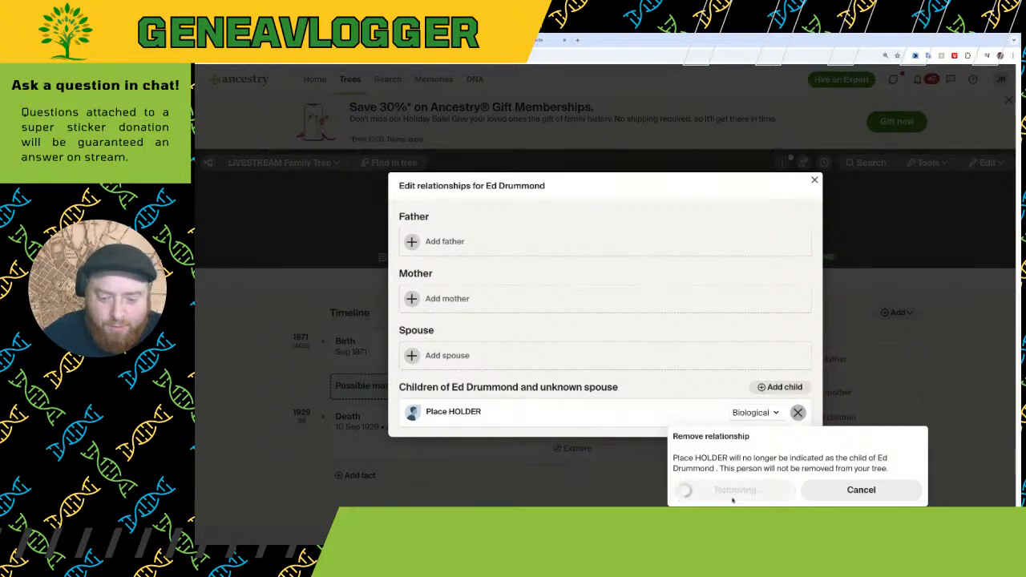
{"action": "left_click", "coordinate": [815, 180]}
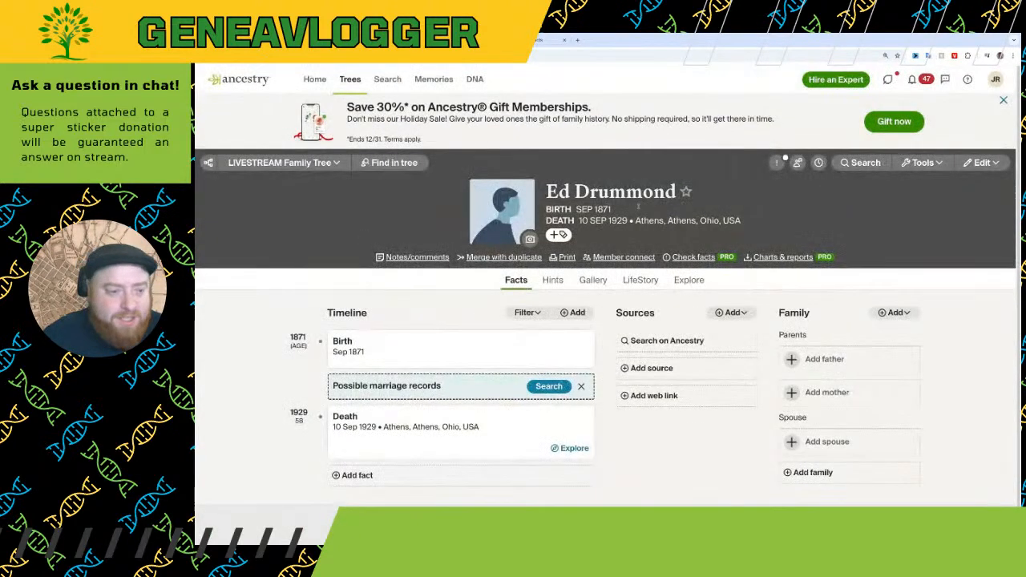
{"action": "left_click", "coordinate": [922, 162]}
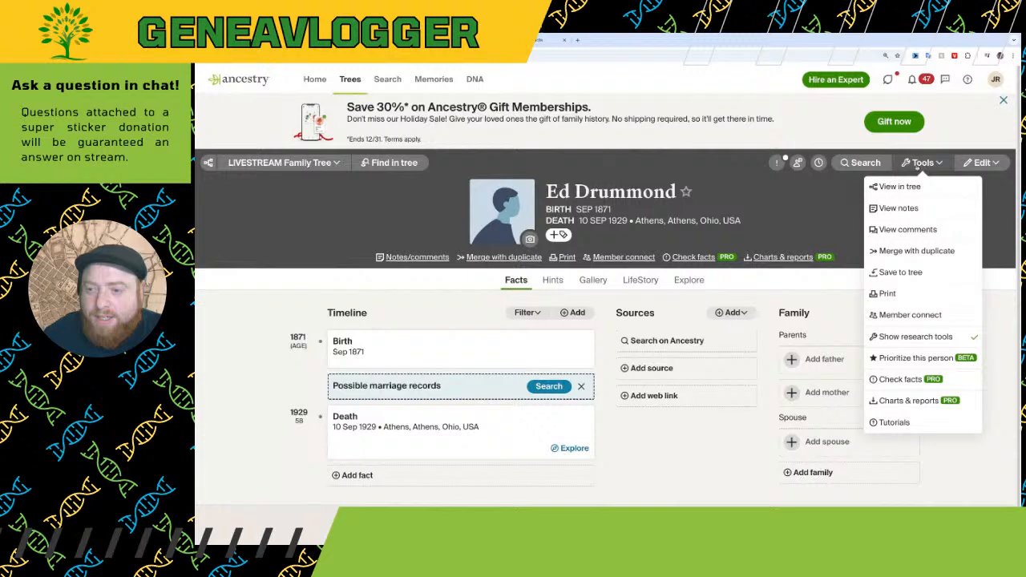
{"action": "left_click", "coordinate": [913, 190]}
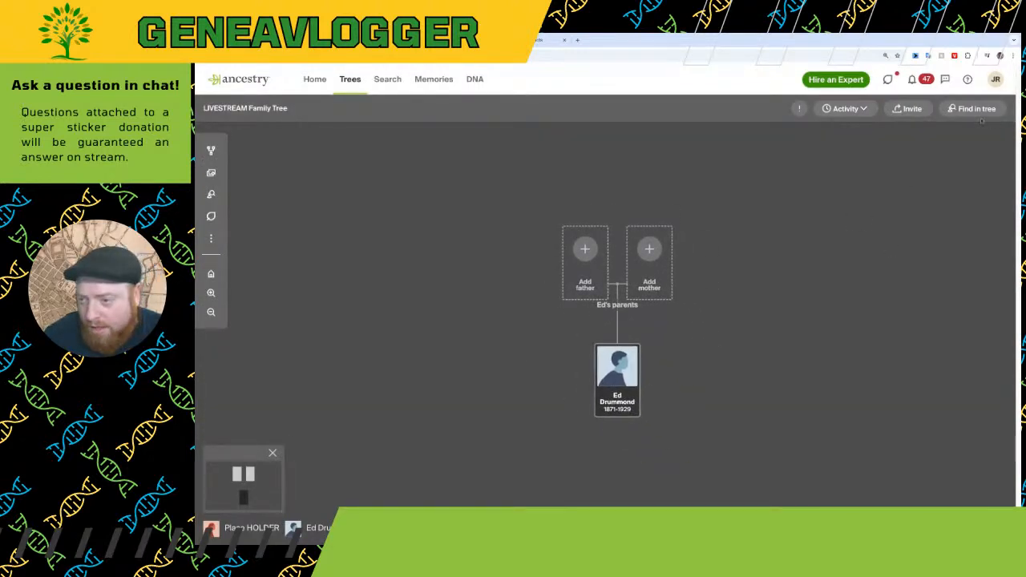
Look through the list of all people in the LIVESTREAM Family Tree and return to the tree view
{"action": "left_click", "coordinate": [980, 112]}
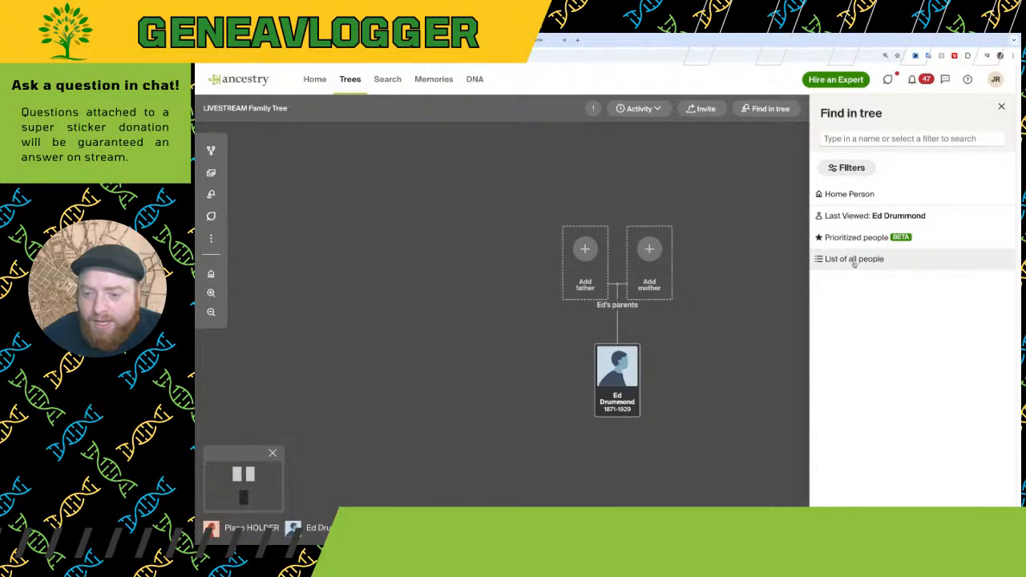
{"action": "left_click", "coordinate": [853, 260]}
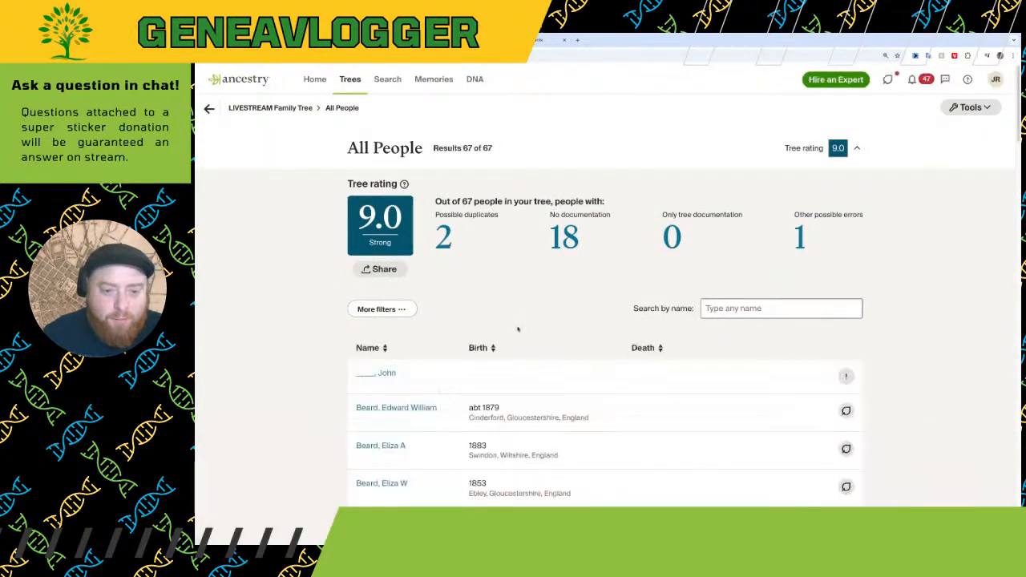
{"action": "scroll", "coordinate": [513, 332], "scroll_direction": "down", "scroll_amount": 1}
{"action": "scroll", "coordinate": [514, 332], "scroll_direction": "down", "scroll_amount": 10}
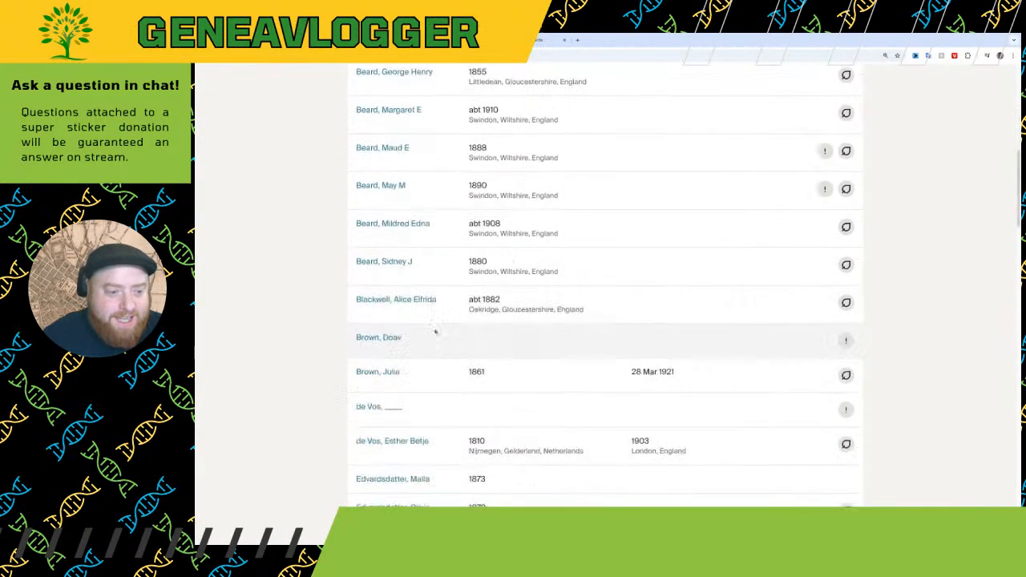
{"action": "scroll", "coordinate": [409, 340], "scroll_direction": "down", "scroll_amount": 15}
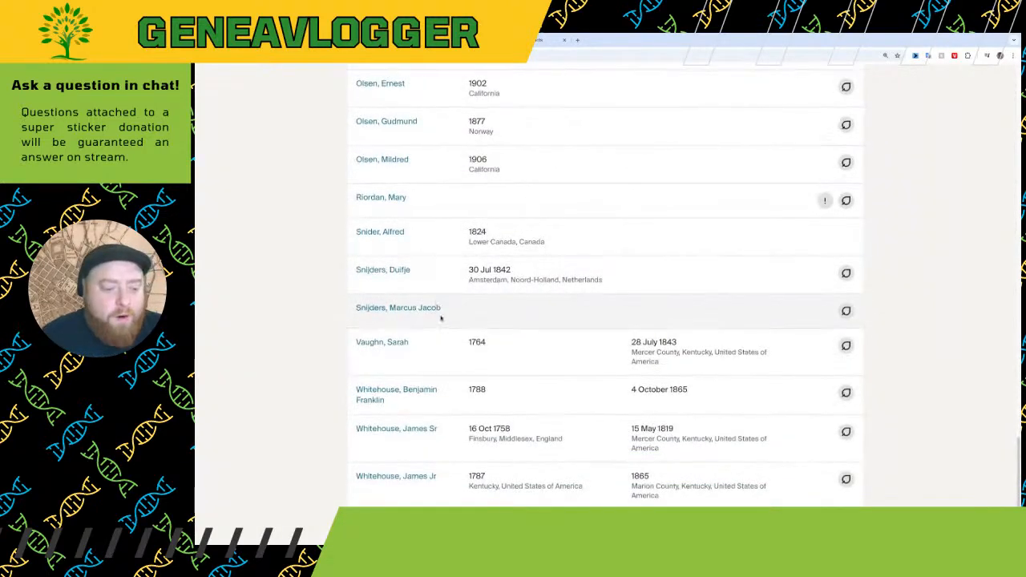
{"action": "scroll", "coordinate": [442, 316], "scroll_direction": "down", "scroll_amount": 3}
{"action": "scroll", "coordinate": [453, 353], "scroll_direction": "up", "scroll_amount": 3}
{"action": "scroll", "coordinate": [470, 375], "scroll_direction": "up", "scroll_amount": 15}
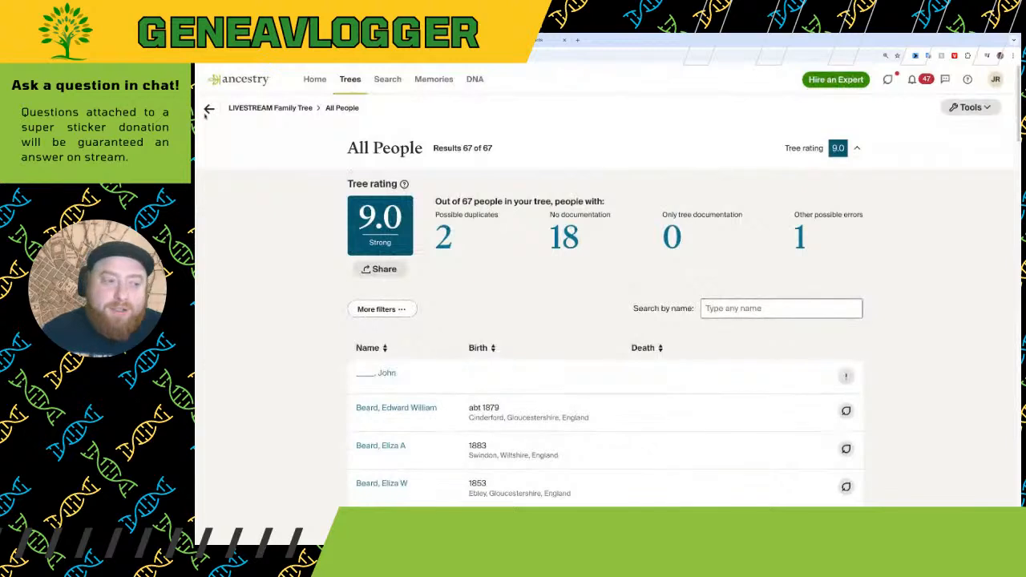
{"action": "left_click", "coordinate": [208, 108]}
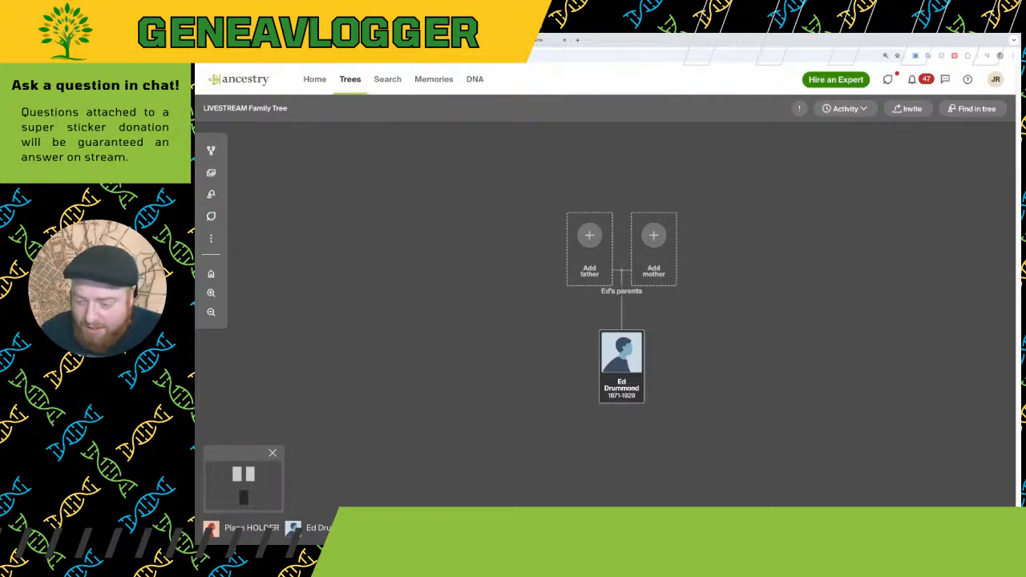
Review the ancestor's timeline, sources and spouses on his profile in the viewer's tree and open that tree's view
{"action": "scroll", "coordinate": [374, 389], "scroll_direction": "up", "scroll_amount": 2}
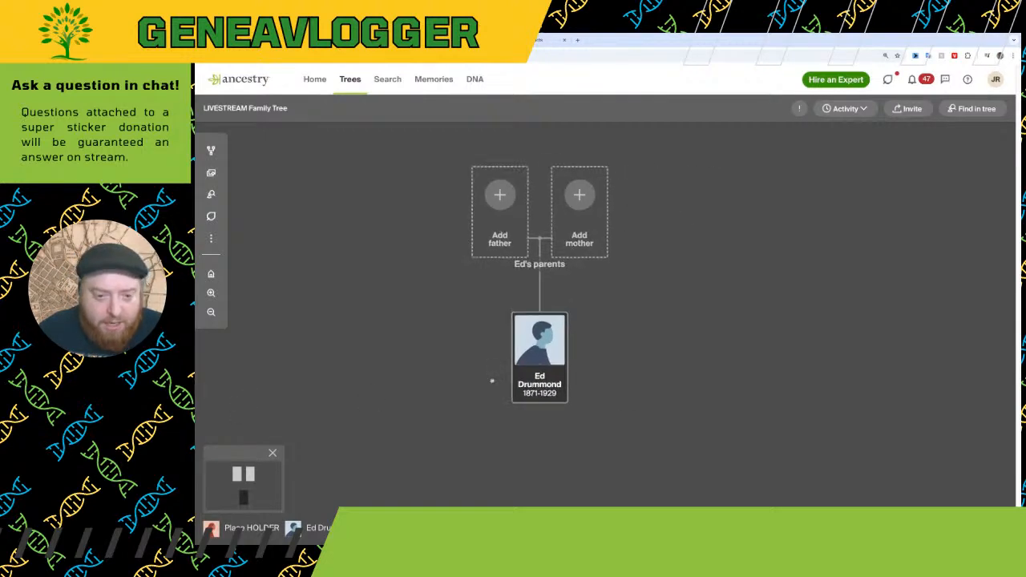
{"action": "left_click", "coordinate": [539, 345]}
{"action": "left_click", "coordinate": [548, 376]}
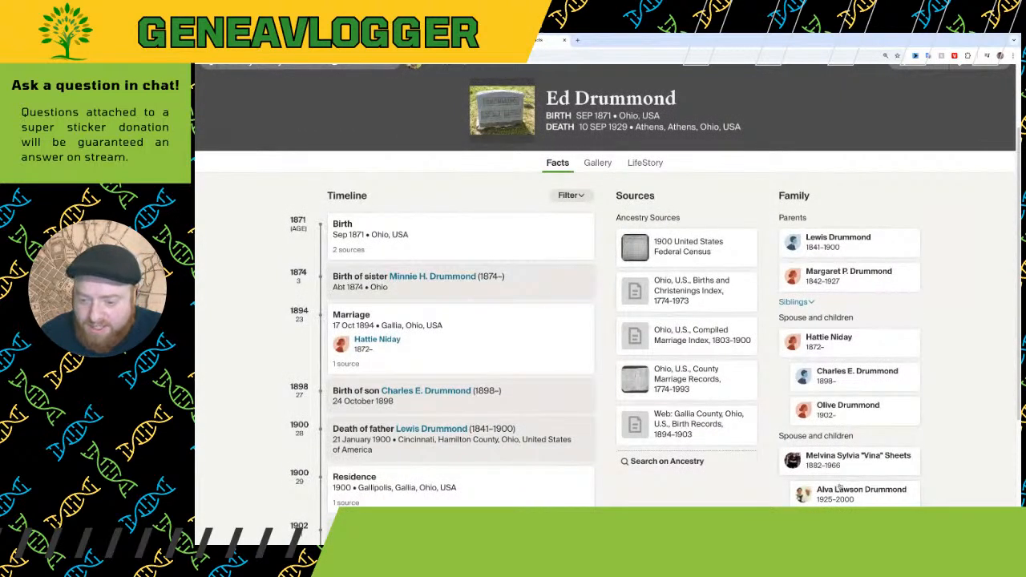
{"action": "mouse_move", "coordinate": [677, 382]}
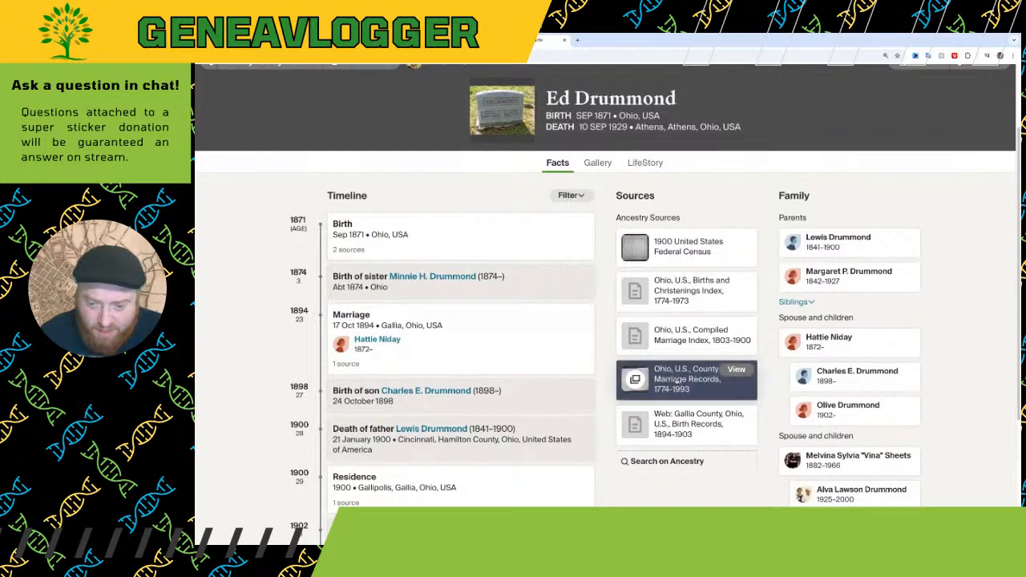
{"action": "scroll", "coordinate": [670, 402], "scroll_direction": "down", "scroll_amount": 3}
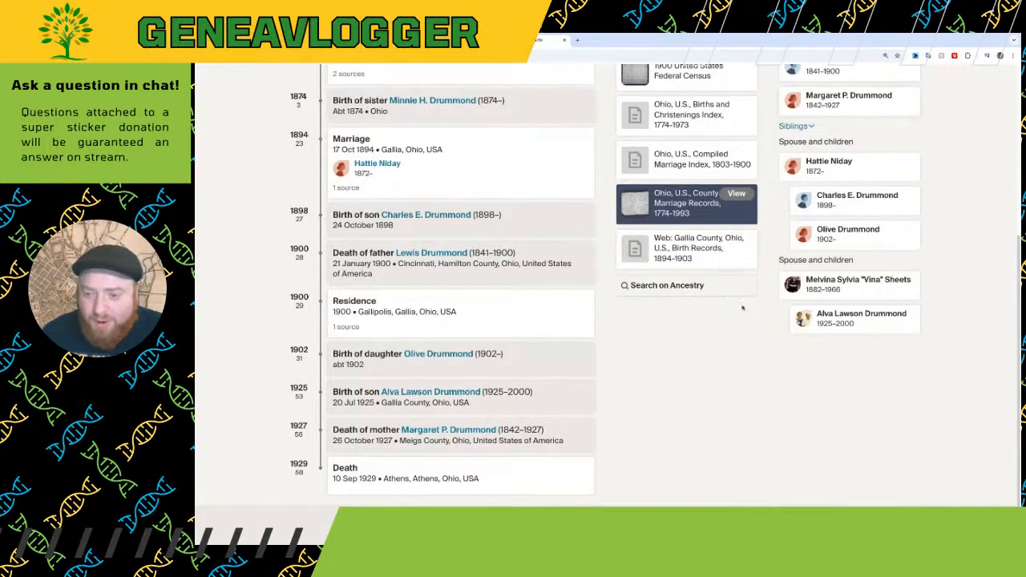
{"action": "scroll", "coordinate": [771, 322], "scroll_direction": "up", "scroll_amount": 5}
{"action": "left_click", "coordinate": [277, 162]}
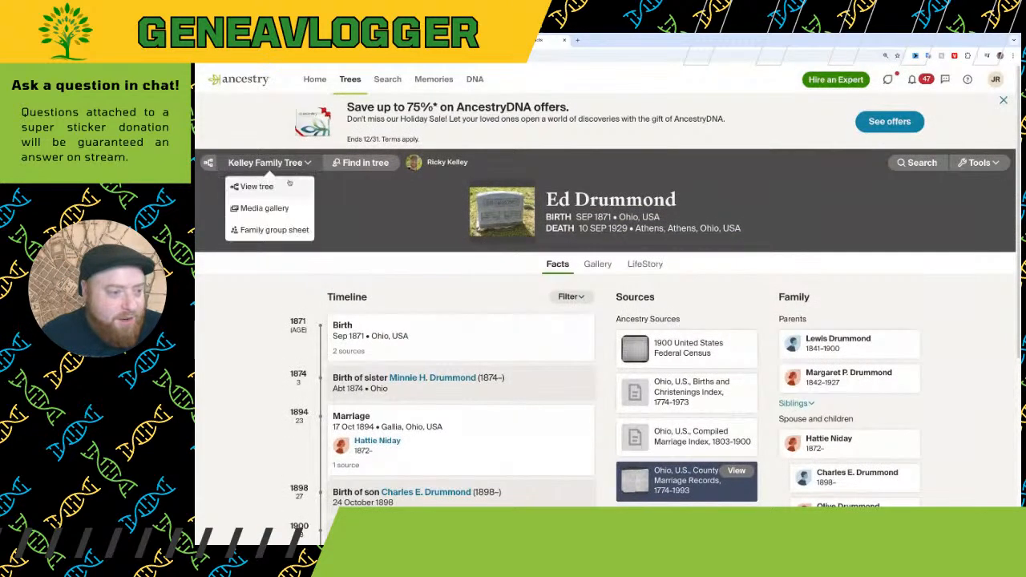
{"action": "left_click", "coordinate": [291, 185]}
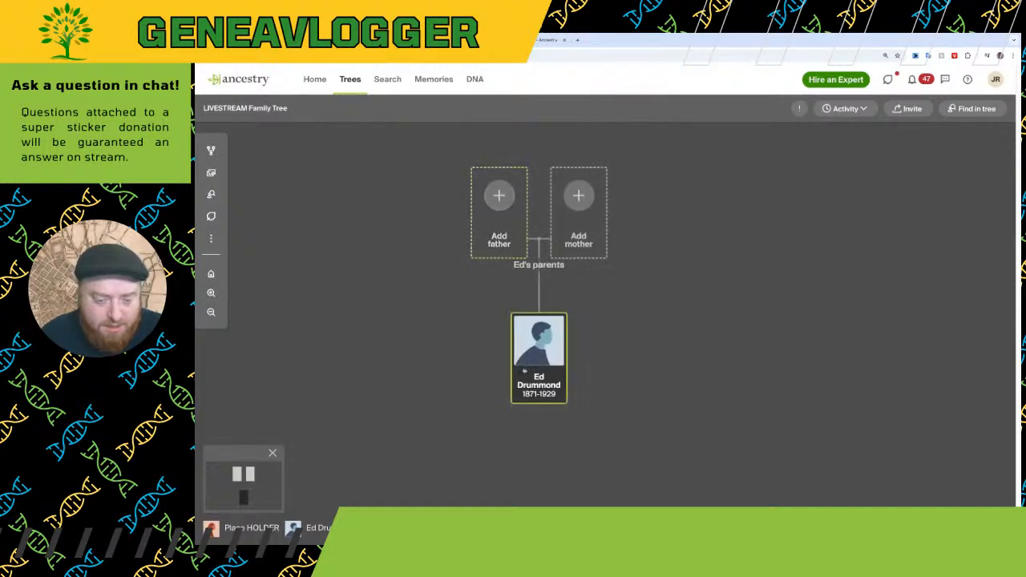
Start adding a spouse for the ancestor in the LIVESTREAM Family Tree and enter her first, middle and maiden names from the viewer's tree
{"action": "left_click", "coordinate": [524, 371]}
{"action": "left_click", "coordinate": [692, 379]}
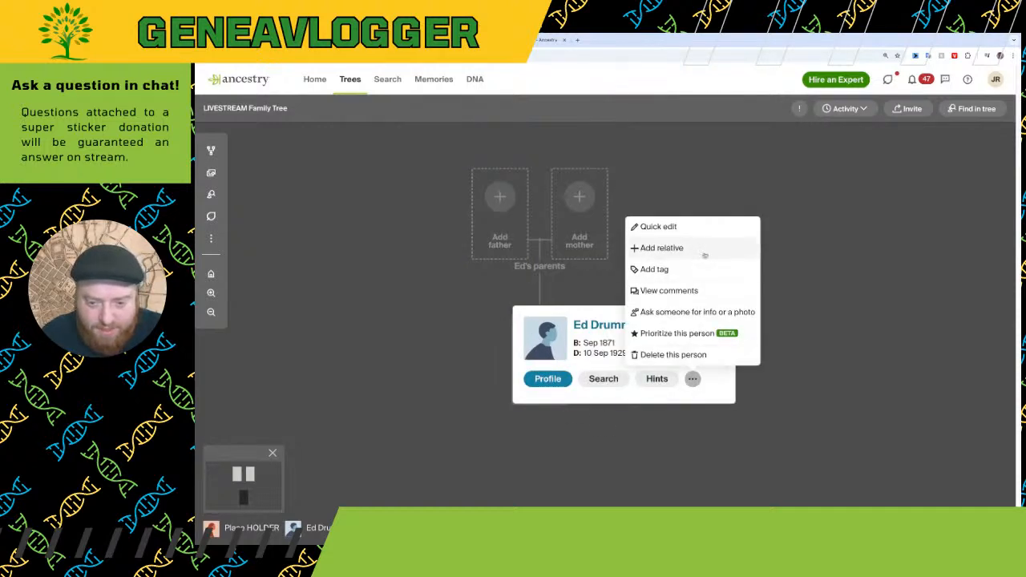
{"action": "left_click", "coordinate": [662, 247]}
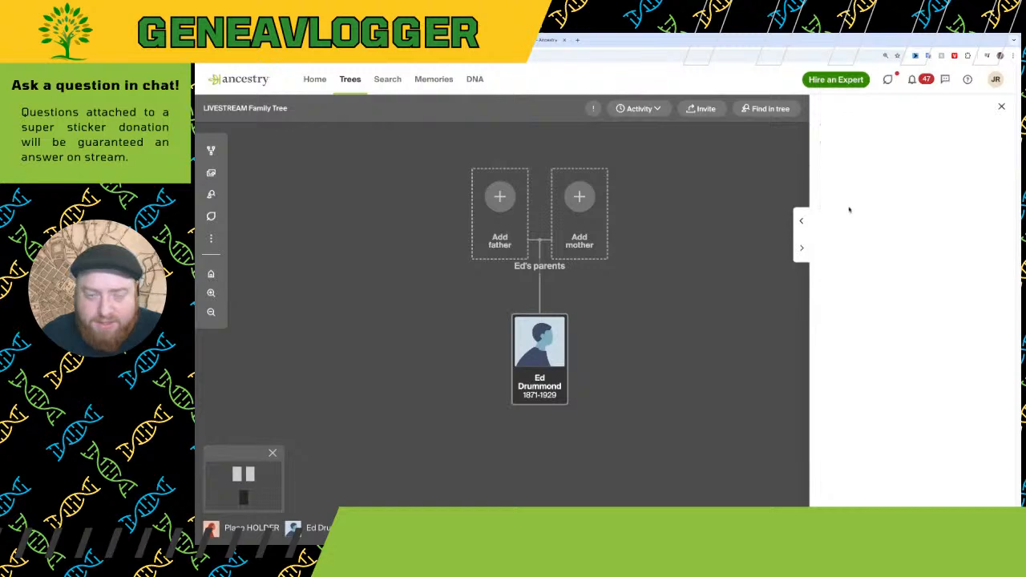
{"action": "left_click", "coordinate": [873, 185]}
{"action": "type", "text": "Melvina"}
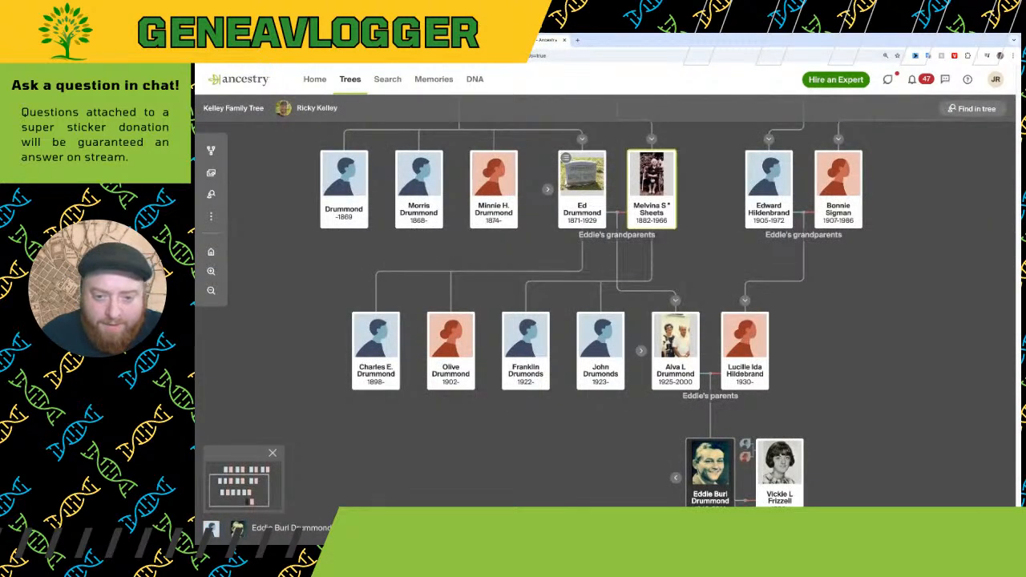
{"action": "left_click", "coordinate": [657, 186]}
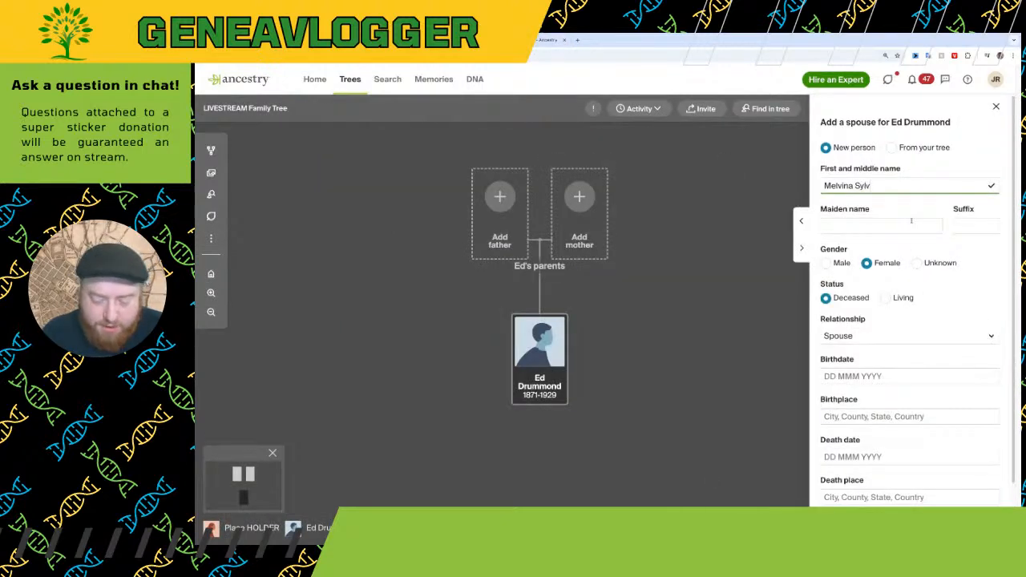
{"action": "type", "text": "ia"}
{"action": "left_click", "coordinate": [910, 220]}
{"action": "type", "text": "S"}
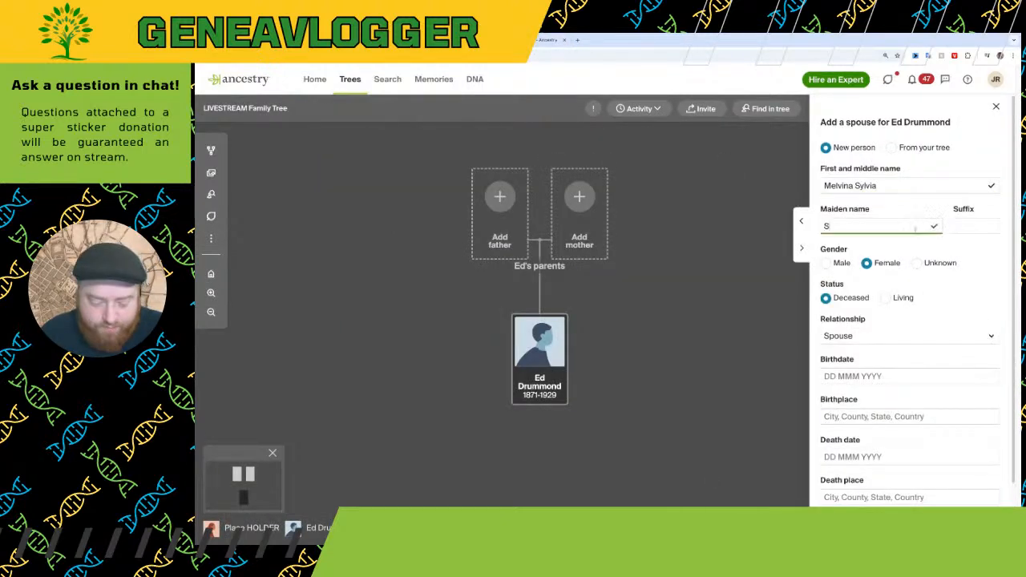
{"action": "type", "text": "heets"}
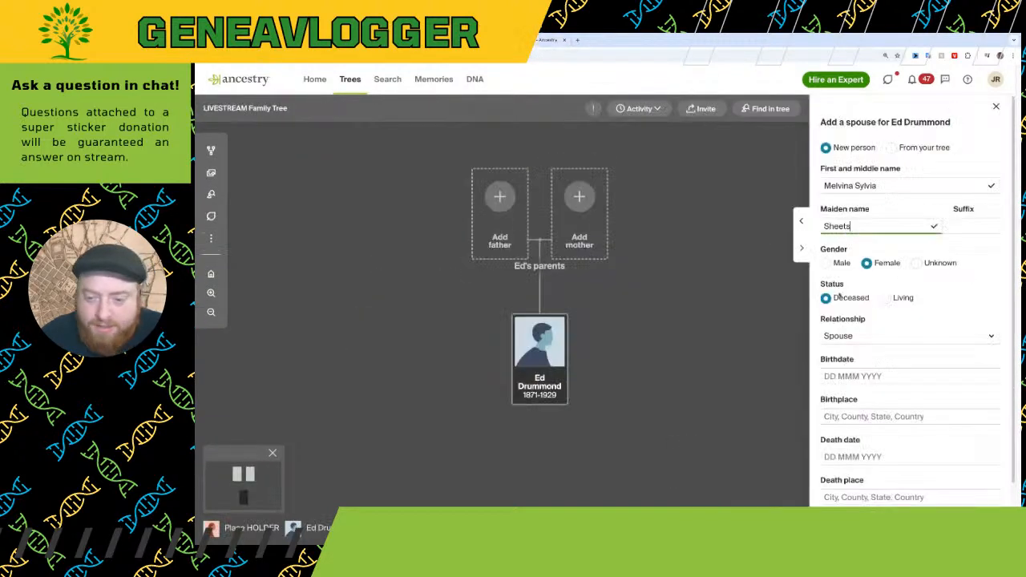
Set the spouse's birth year to 1882, death year to 1966 and death place to Columbus, Franklin, and save her to the tree
{"action": "left_click", "coordinate": [864, 375]}
{"action": "type", "text": "1882"}
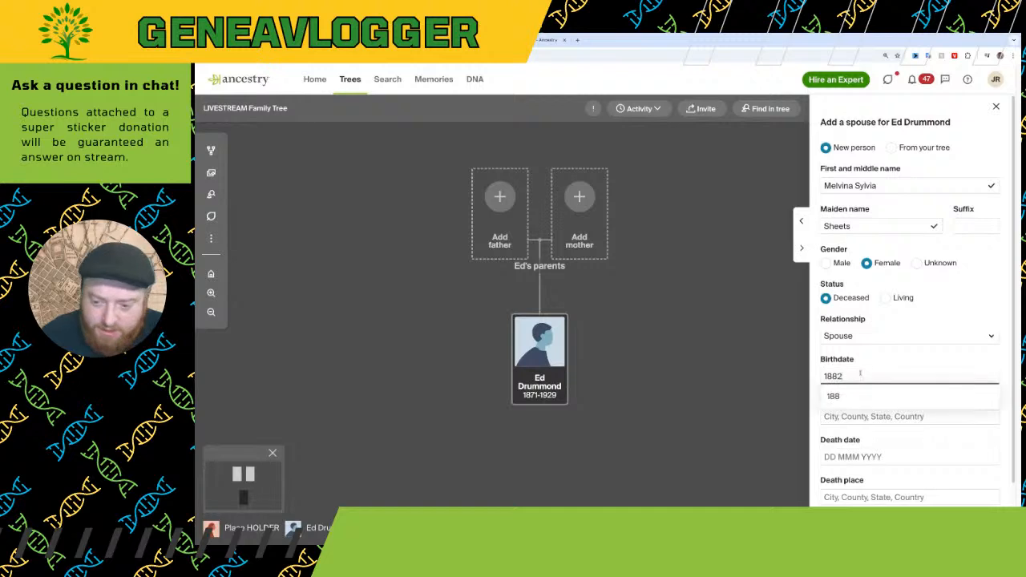
{"action": "left_click", "coordinate": [854, 456]}
{"action": "type", "text": "1966"}
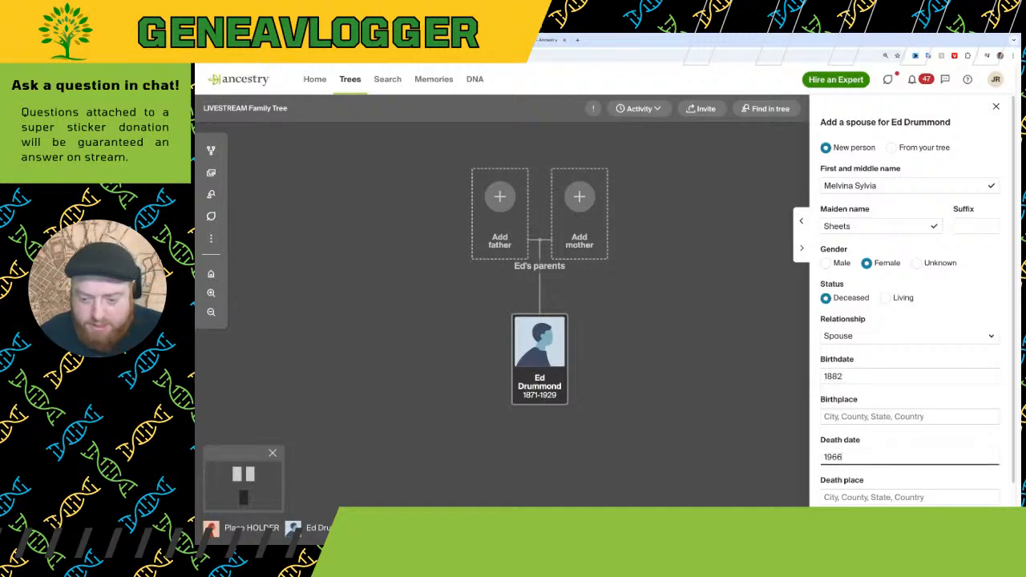
{"action": "key", "text": "Tab"}
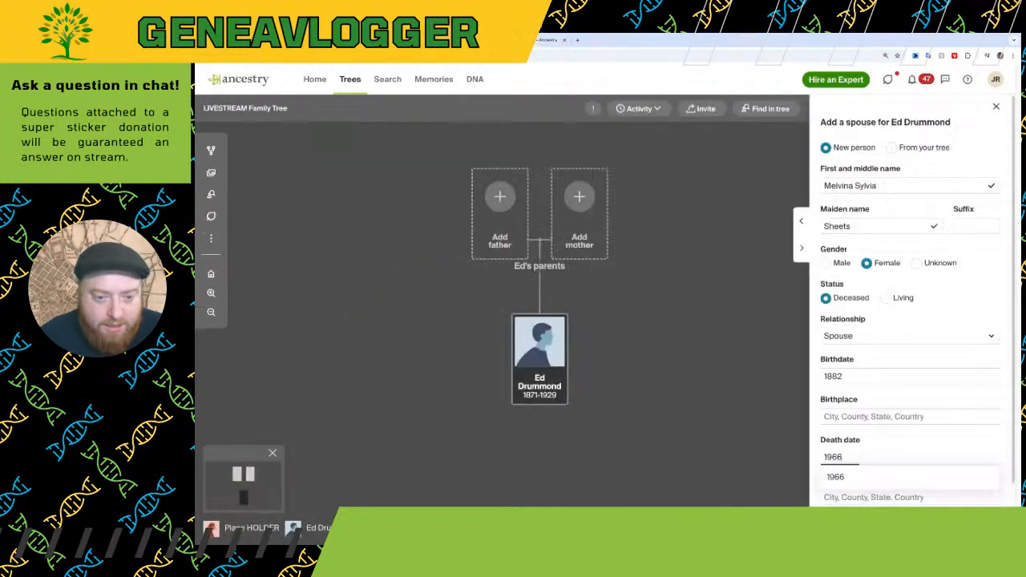
{"action": "type", "text": "Colum"}
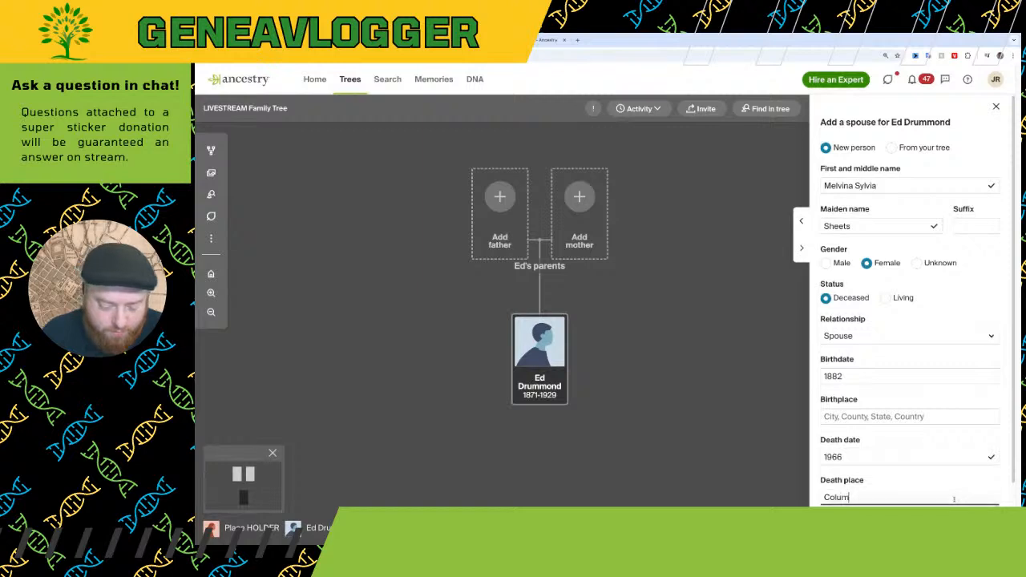
{"action": "type", "text": "bus, Franklin"}
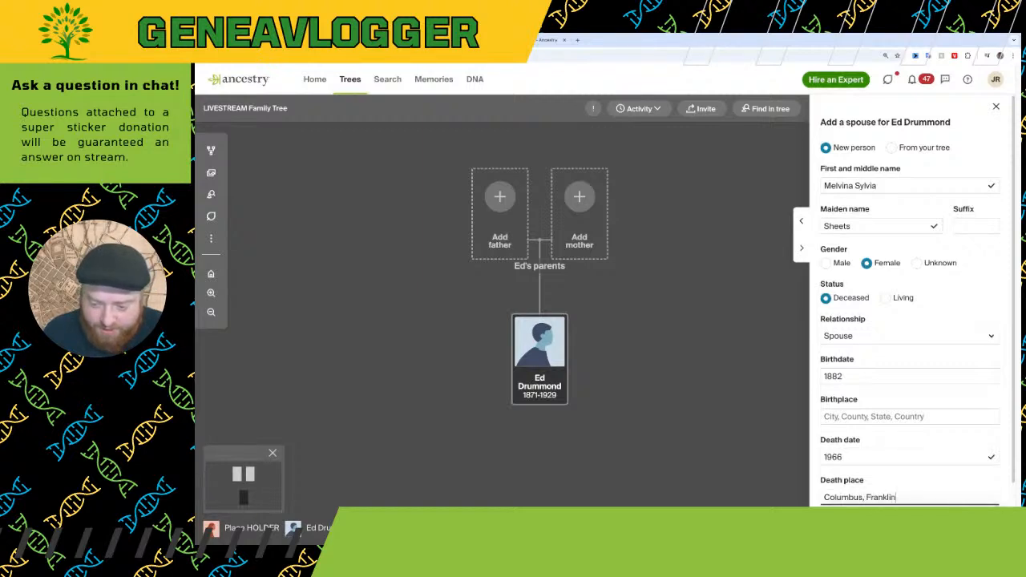
{"action": "key", "text": "Return"}
{"action": "key", "text": "Return"}
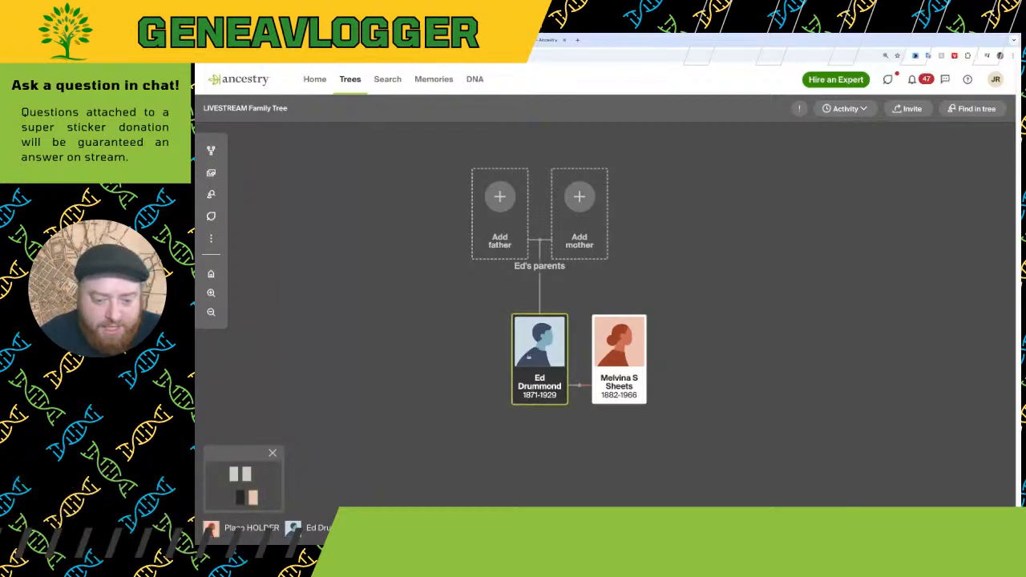
Open the ancestor's profile in the LIVESTREAM Family Tree, dismiss the offer banner and search the records for him
{"action": "left_click", "coordinate": [522, 370]}
{"action": "left_click", "coordinate": [549, 379]}
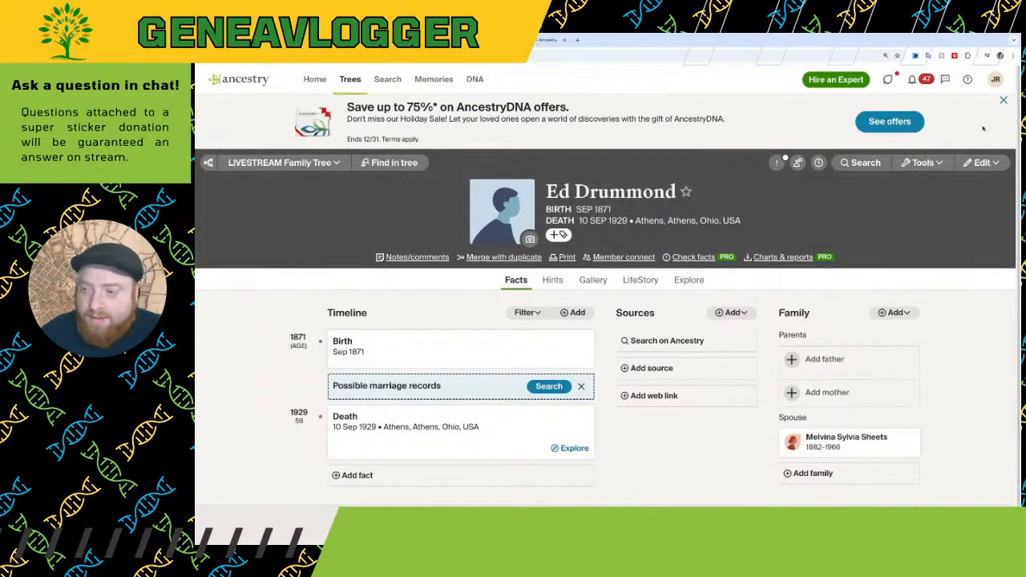
{"action": "left_click", "coordinate": [1003, 101]}
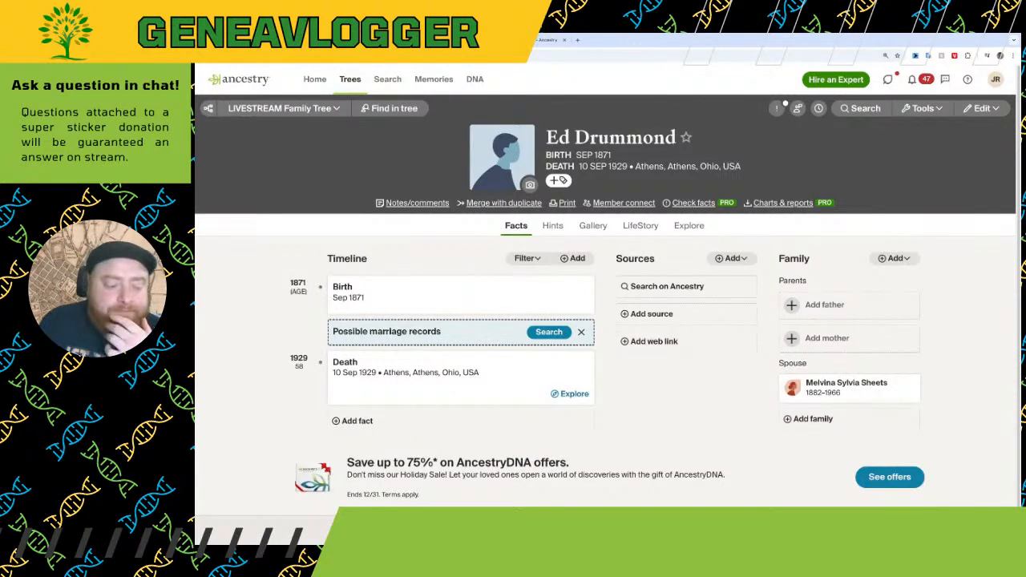
{"action": "left_click", "coordinate": [861, 108]}
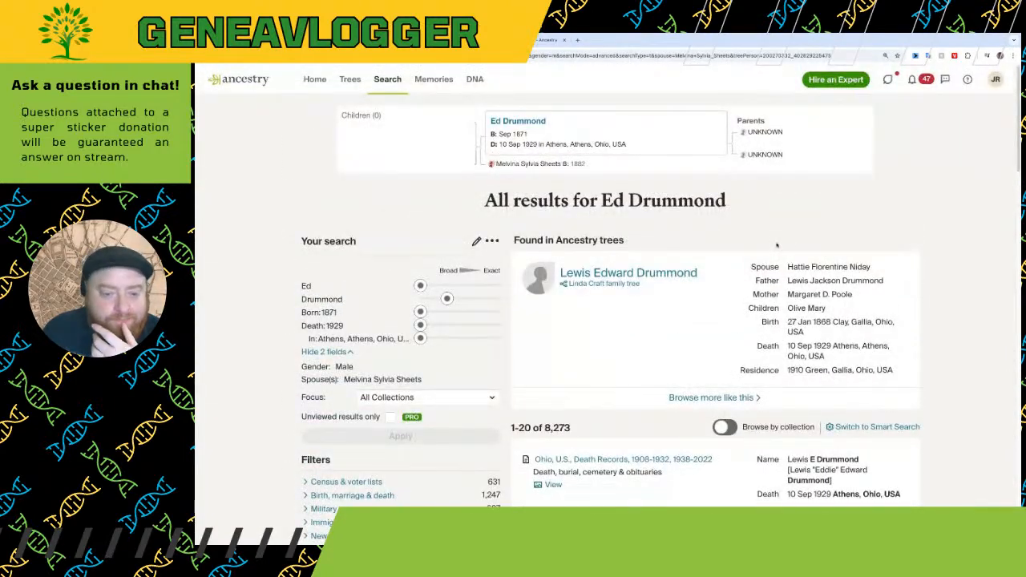
{"action": "scroll", "coordinate": [774, 246], "scroll_direction": "down", "scroll_amount": 4}
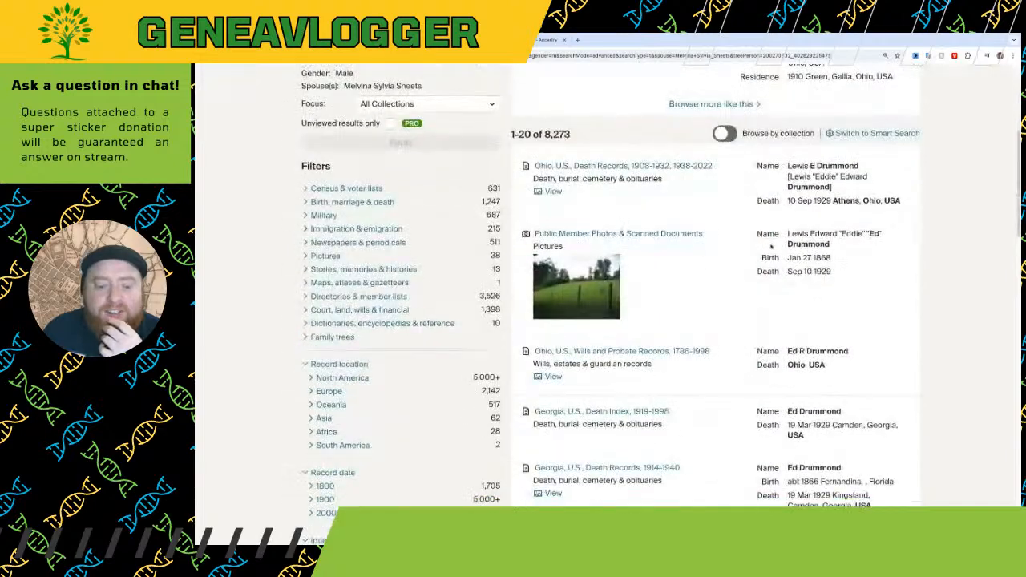
{"action": "scroll", "coordinate": [764, 256], "scroll_direction": "up", "scroll_amount": 4}
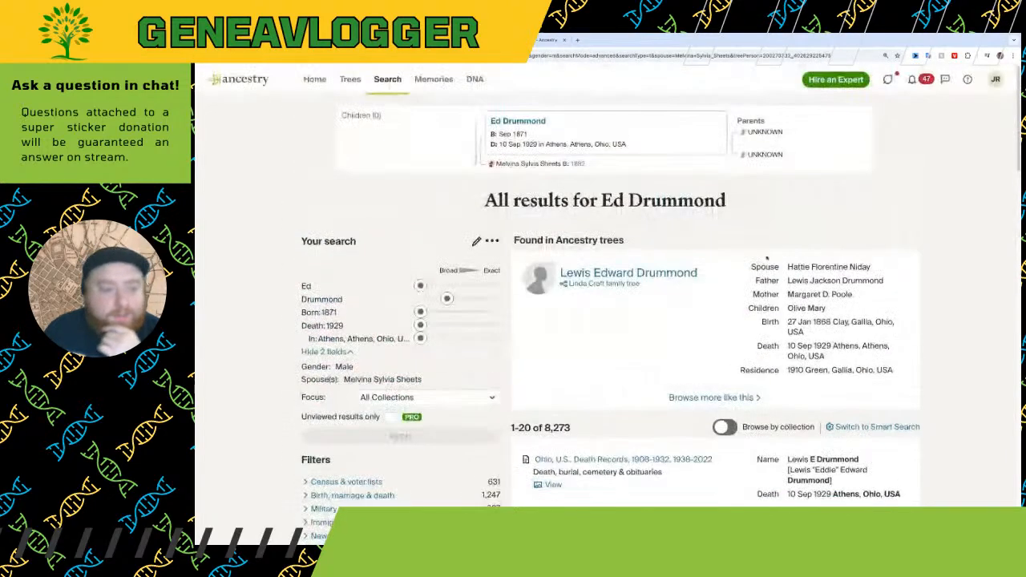
Narrow the search to exact, sounds-like and similar first names, exact and similar last names, and a birth year within +/-2 years
{"action": "left_click", "coordinate": [464, 287]}
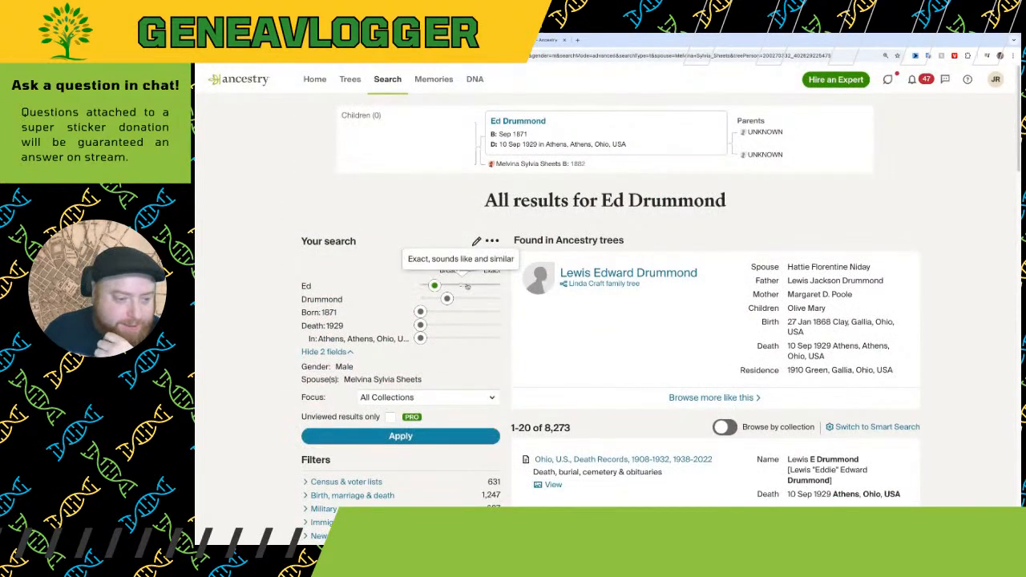
{"action": "left_click", "coordinate": [470, 299]}
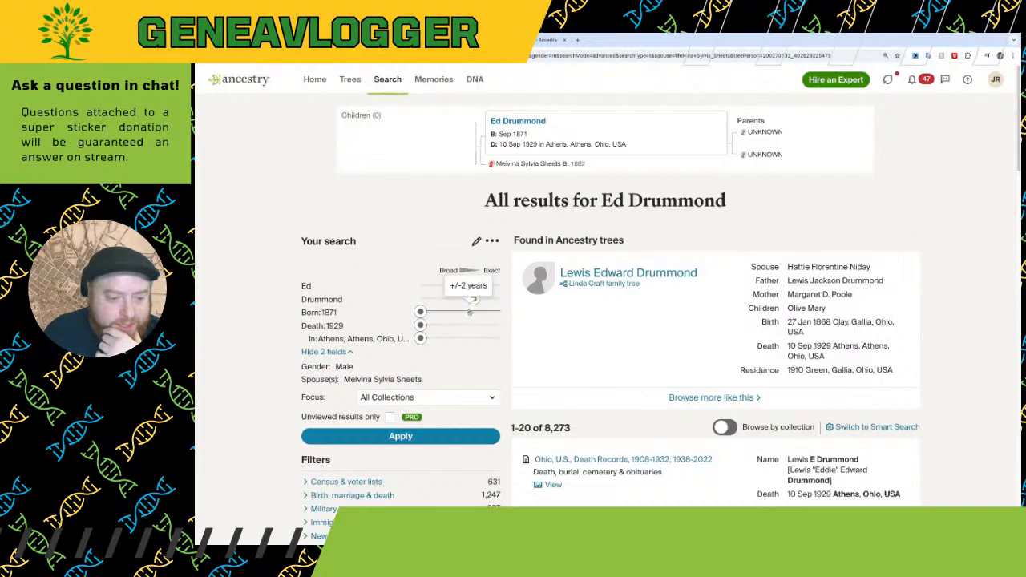
{"action": "left_click", "coordinate": [467, 312]}
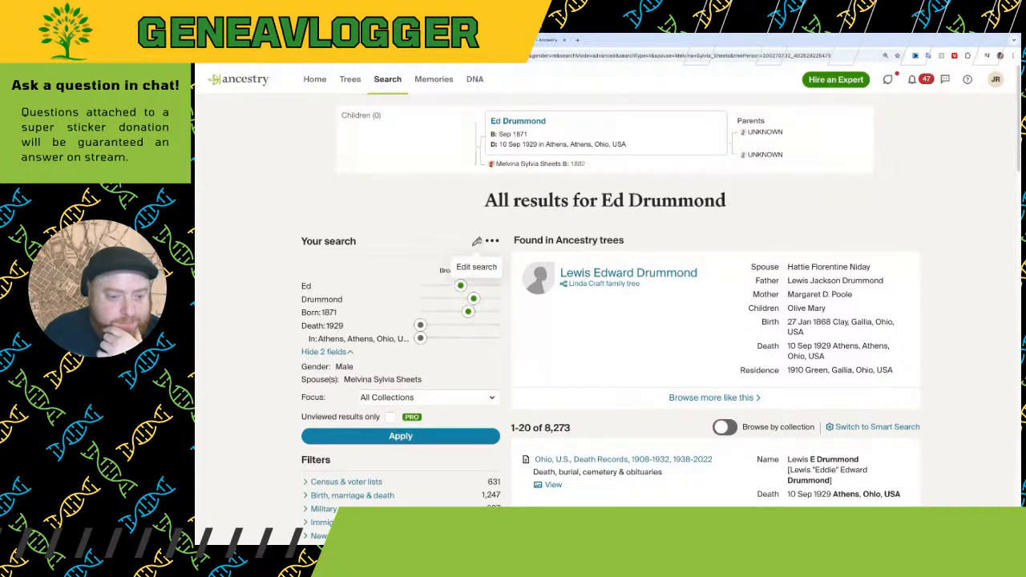
{"action": "left_click", "coordinate": [476, 241]}
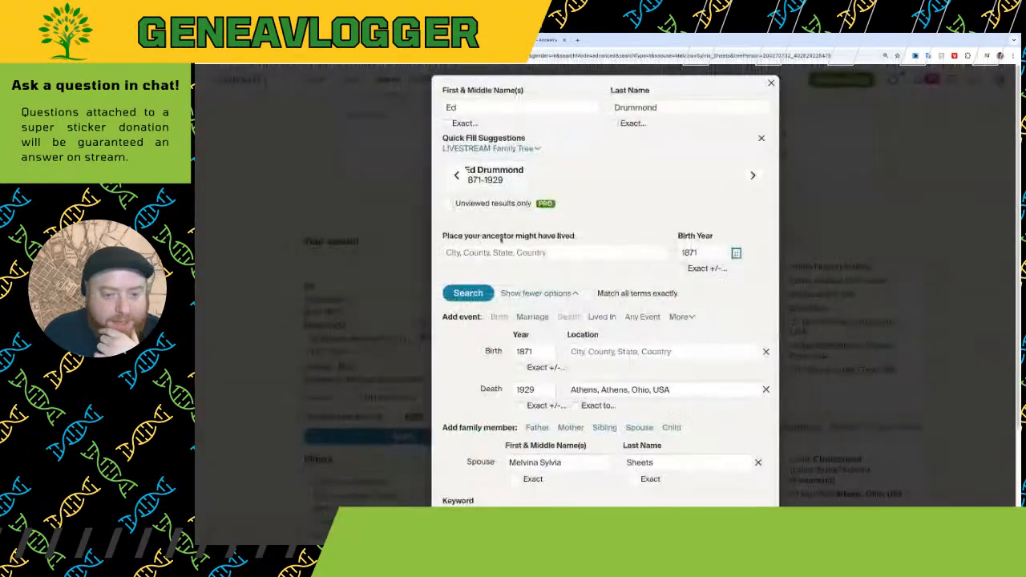
{"action": "left_click", "coordinate": [771, 82]}
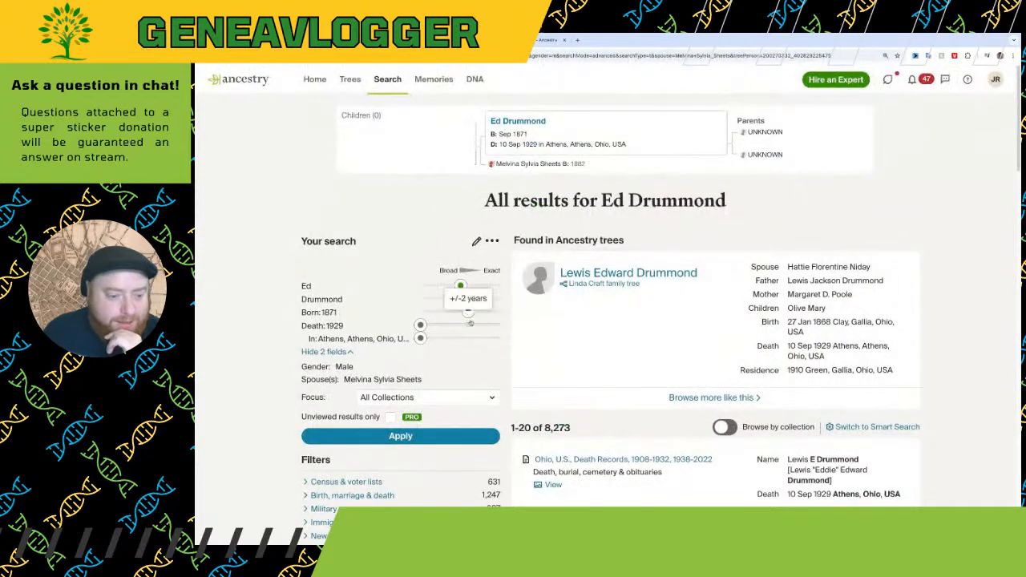
{"action": "left_click", "coordinate": [393, 440]}
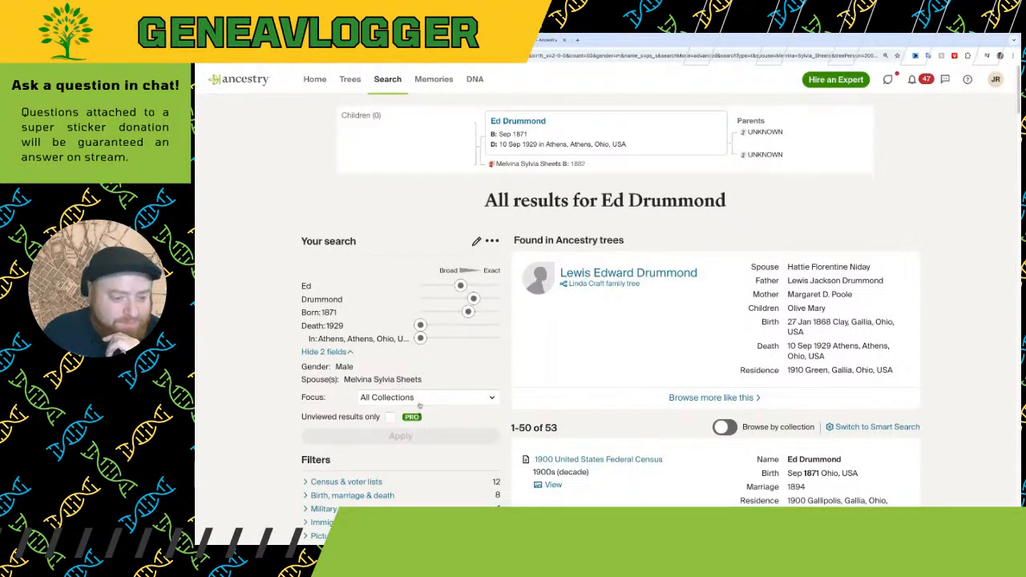
Edit the search to add Ohio, USA as a place the ancestor might have lived and run it
{"action": "left_click", "coordinate": [477, 241]}
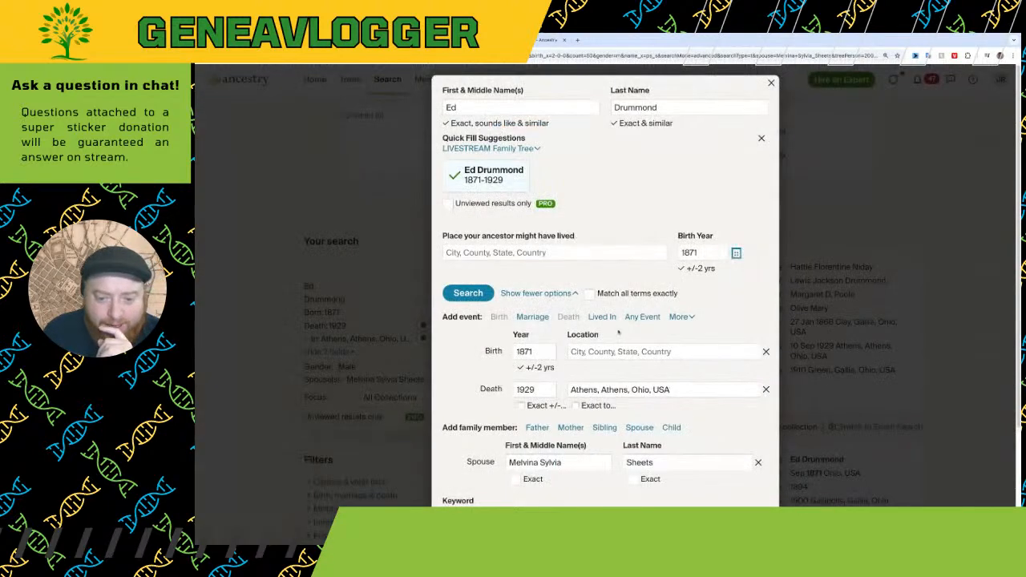
{"action": "left_click", "coordinate": [543, 251]}
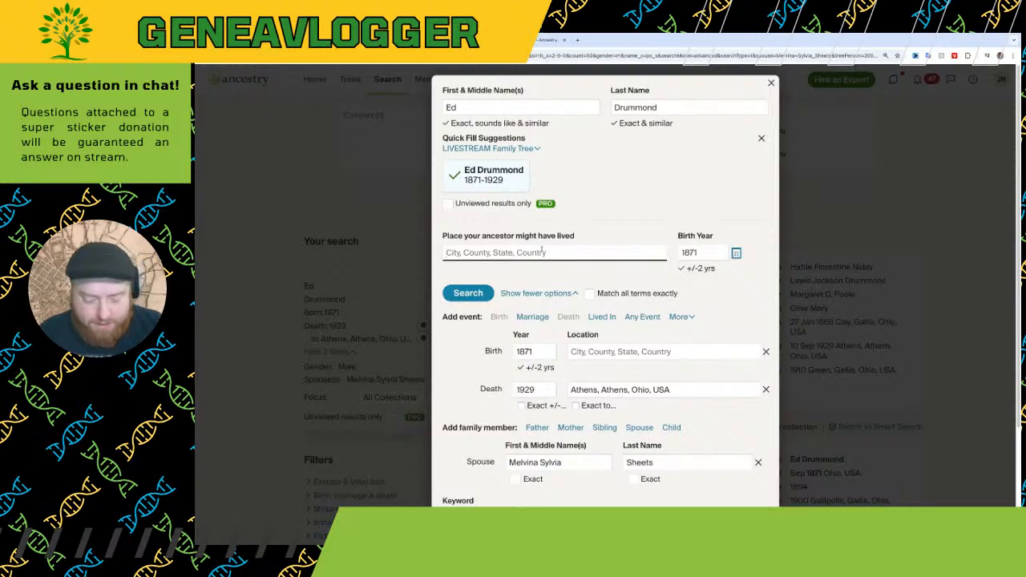
{"action": "type", "text": "Ohio"}
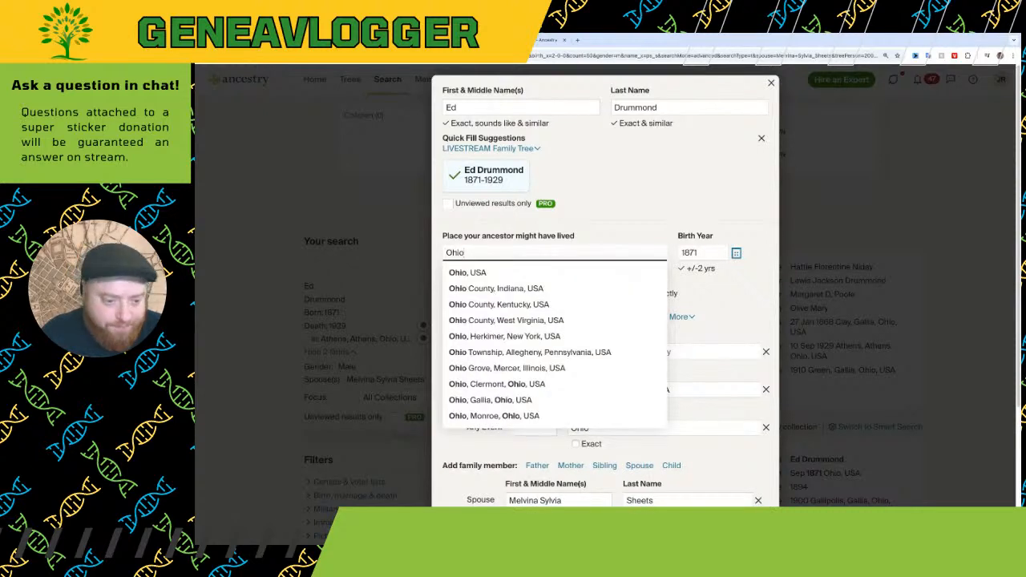
{"action": "left_click", "coordinate": [467, 272]}
{"action": "left_click", "coordinate": [472, 295]}
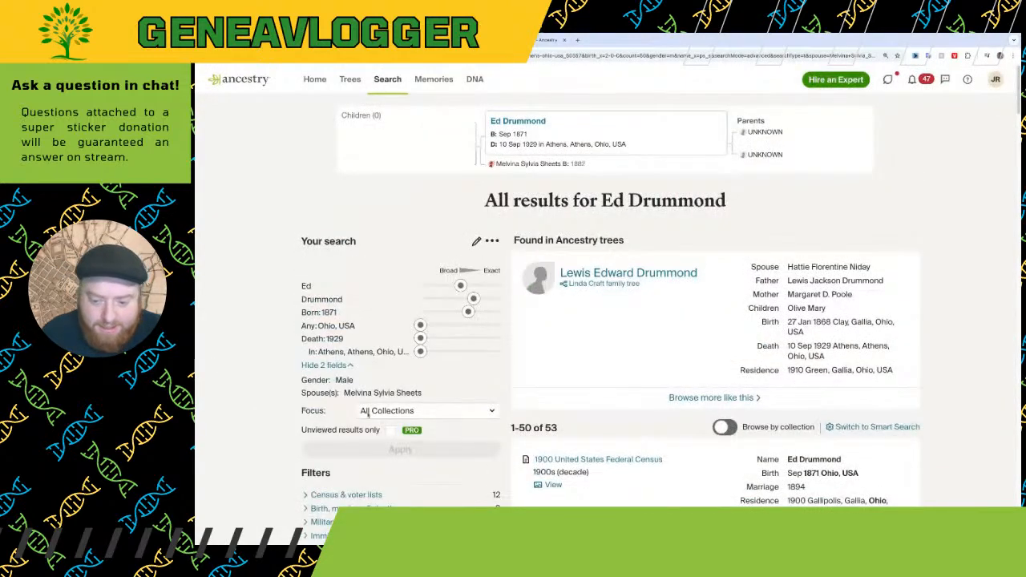
Preview the 1900 United States Federal Census result for Gallipolis and read down to its household members
{"action": "scroll", "coordinate": [367, 412], "scroll_direction": "down", "scroll_amount": 1}
{"action": "mouse_move", "coordinate": [613, 379]}
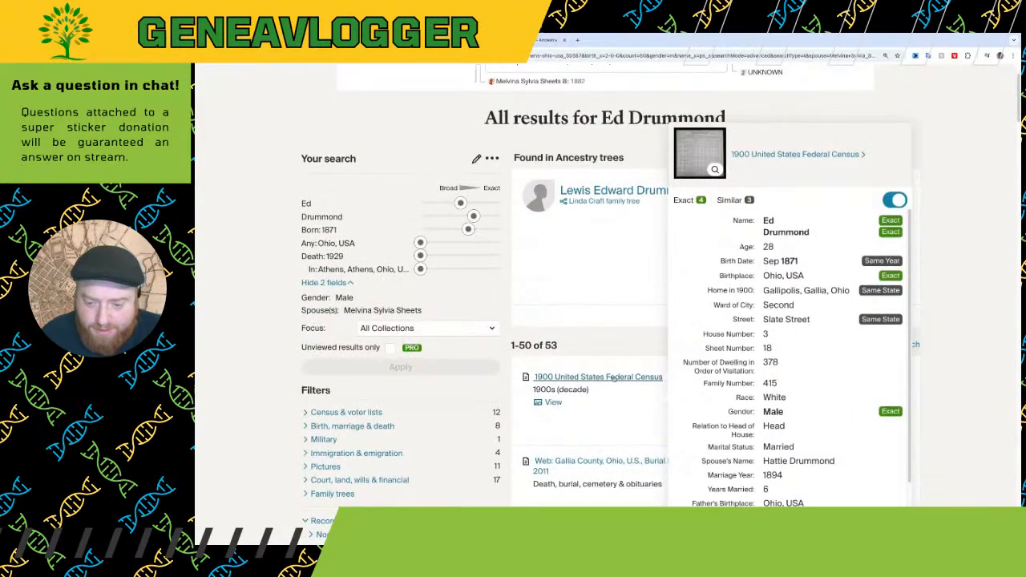
{"action": "scroll", "coordinate": [762, 378], "scroll_direction": "down", "scroll_amount": 2}
{"action": "scroll", "coordinate": [800, 371], "scroll_direction": "down", "scroll_amount": 3}
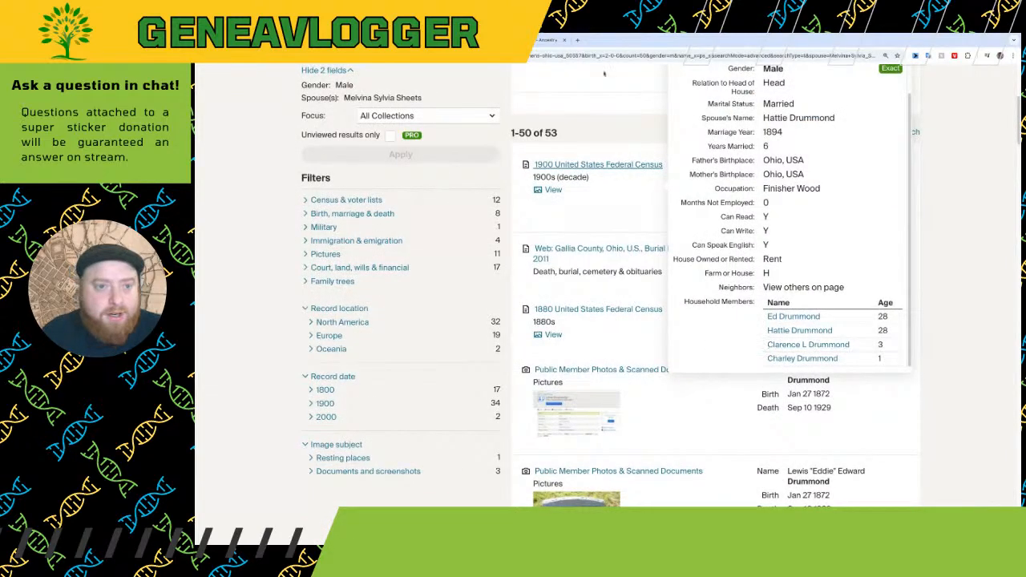
Reveal the ancestor's other spouse in the Kelley Family Tree and compare his family with the 1900 census preview
{"action": "left_click", "coordinate": [377, 40]}
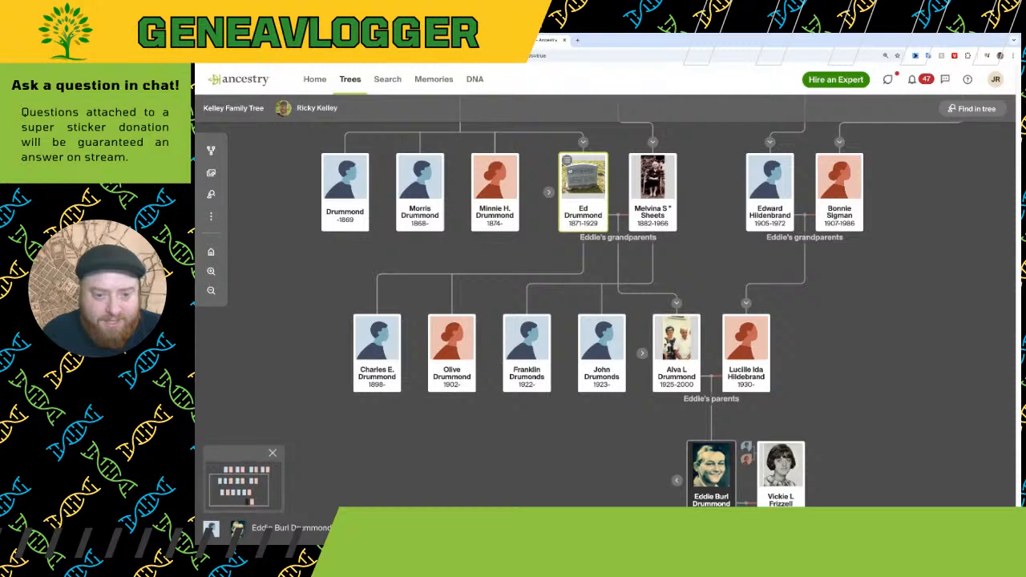
{"action": "left_click", "coordinate": [567, 160]}
{"action": "left_click", "coordinate": [533, 153]}
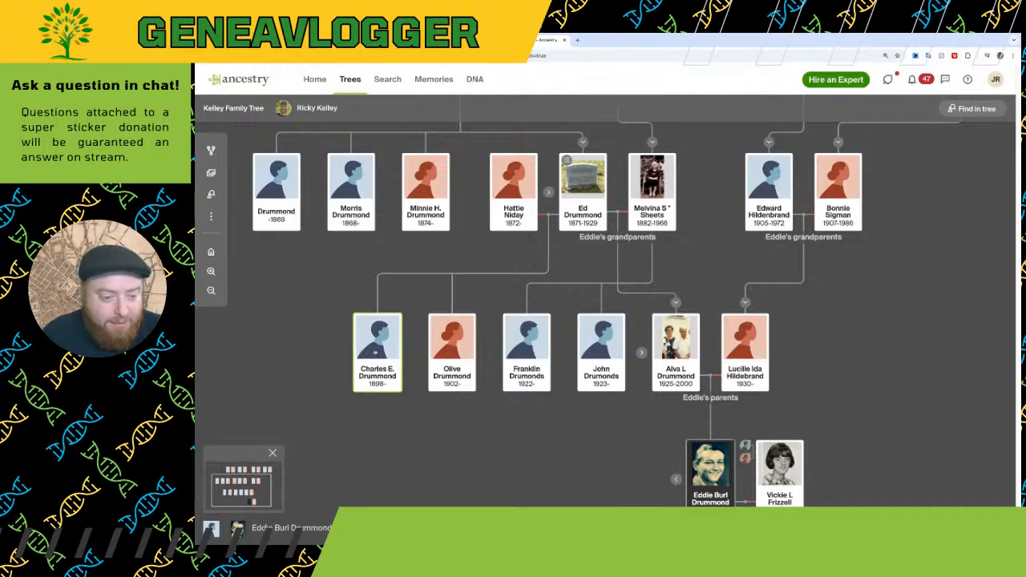
{"action": "left_click", "coordinate": [433, 40]}
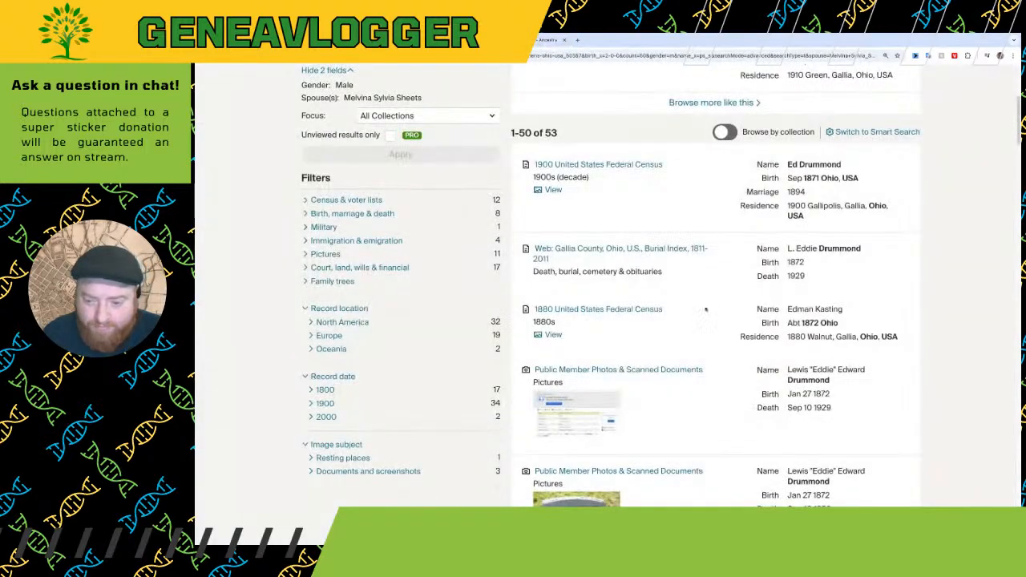
{"action": "mouse_move", "coordinate": [629, 183]}
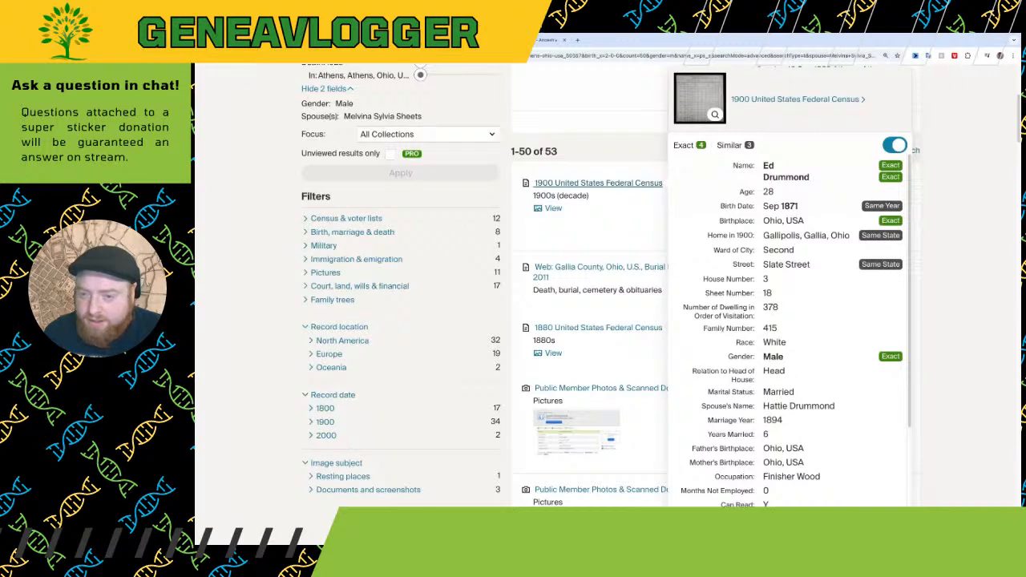
{"action": "key", "text": "ctrl+shift+Tab"}
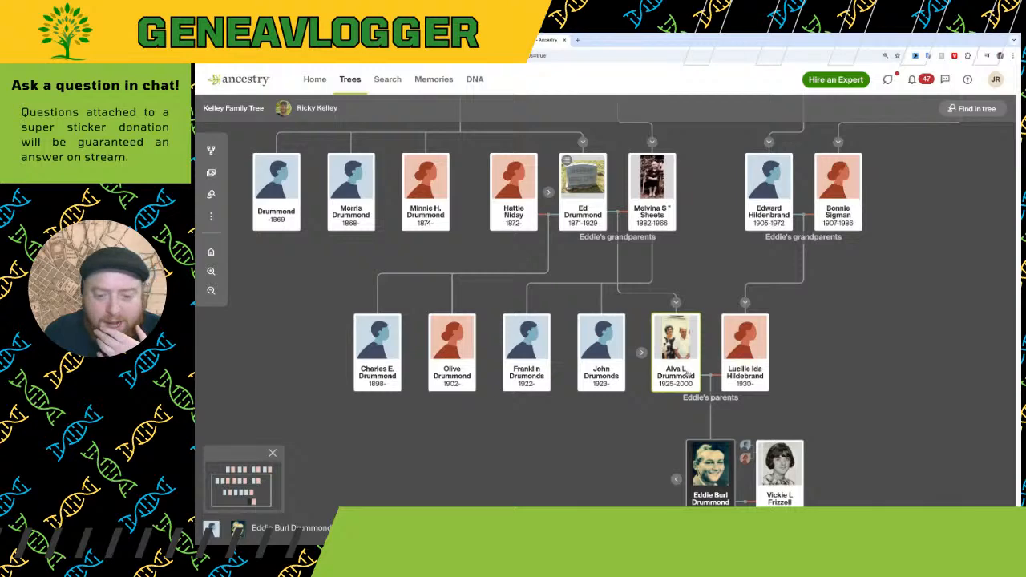
{"action": "key", "text": "ctrl+Tab"}
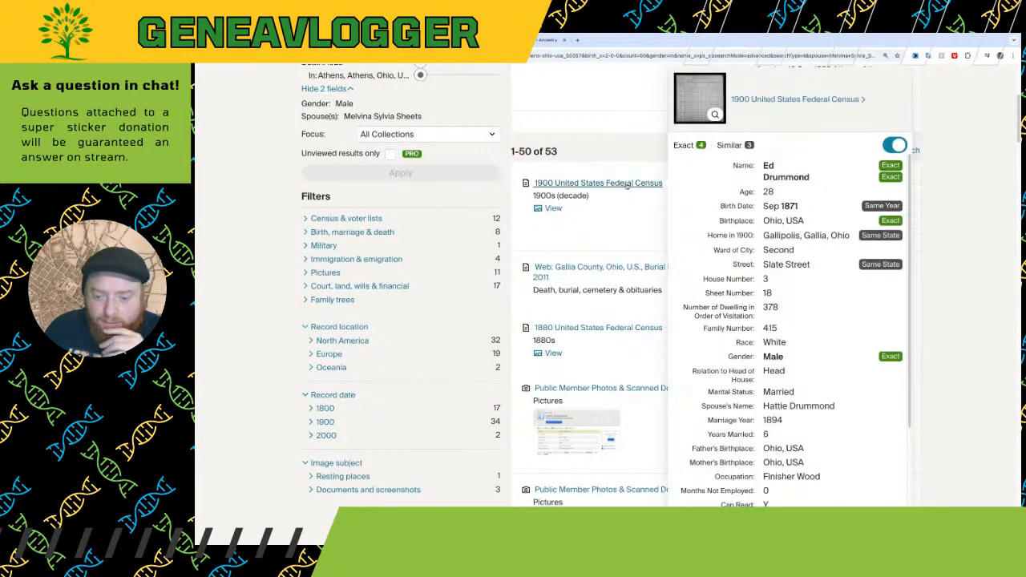
Look through the remaining record results for other census, burial and photo matches to the ancestor
{"action": "scroll", "coordinate": [856, 351], "scroll_direction": "down", "scroll_amount": 3}
{"action": "scroll", "coordinate": [854, 353], "scroll_direction": "down", "scroll_amount": 1}
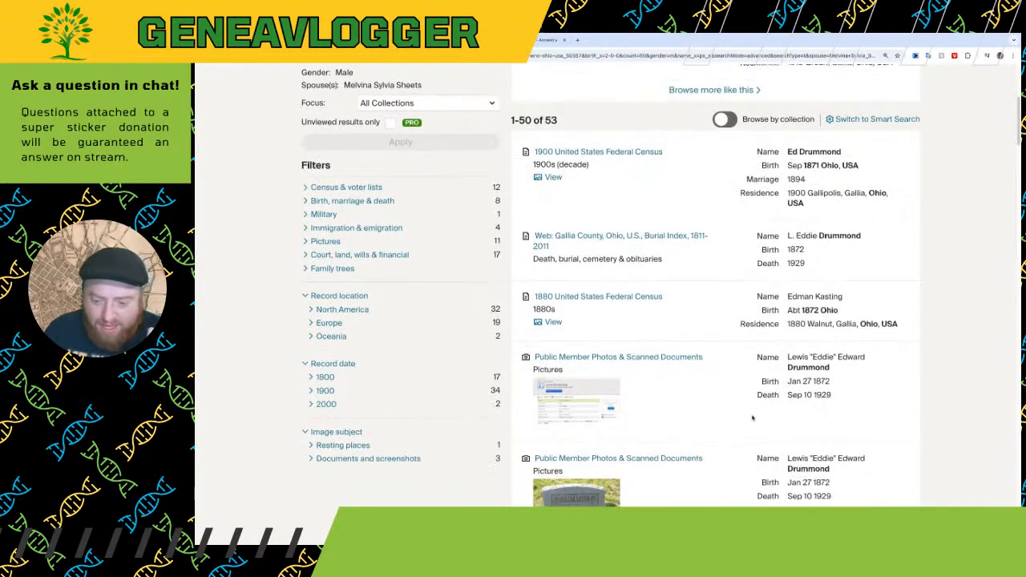
{"action": "scroll", "coordinate": [751, 417], "scroll_direction": "down", "scroll_amount": 1}
{"action": "scroll", "coordinate": [740, 417], "scroll_direction": "down", "scroll_amount": 6}
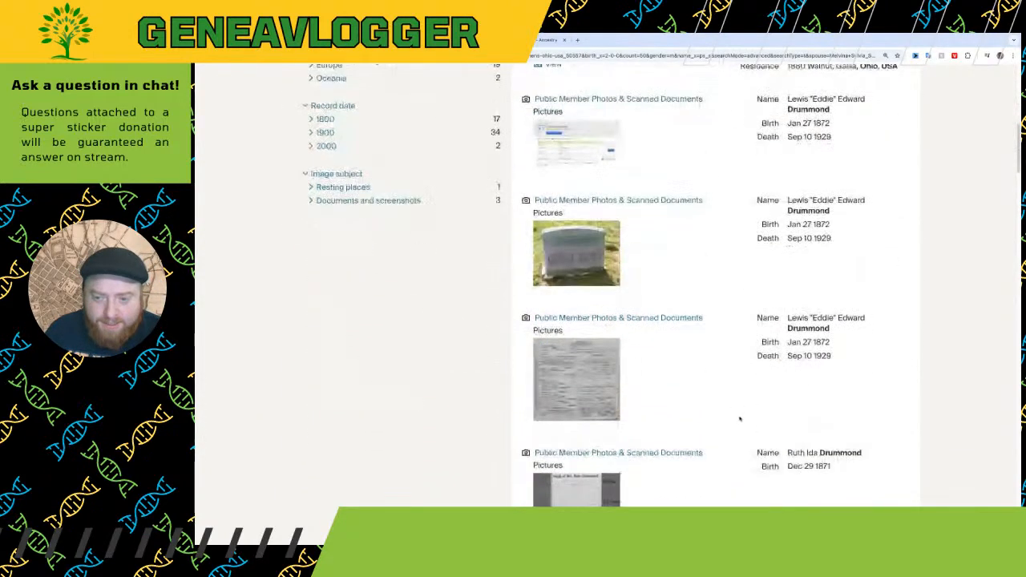
{"action": "scroll", "coordinate": [741, 419], "scroll_direction": "down", "scroll_amount": 1}
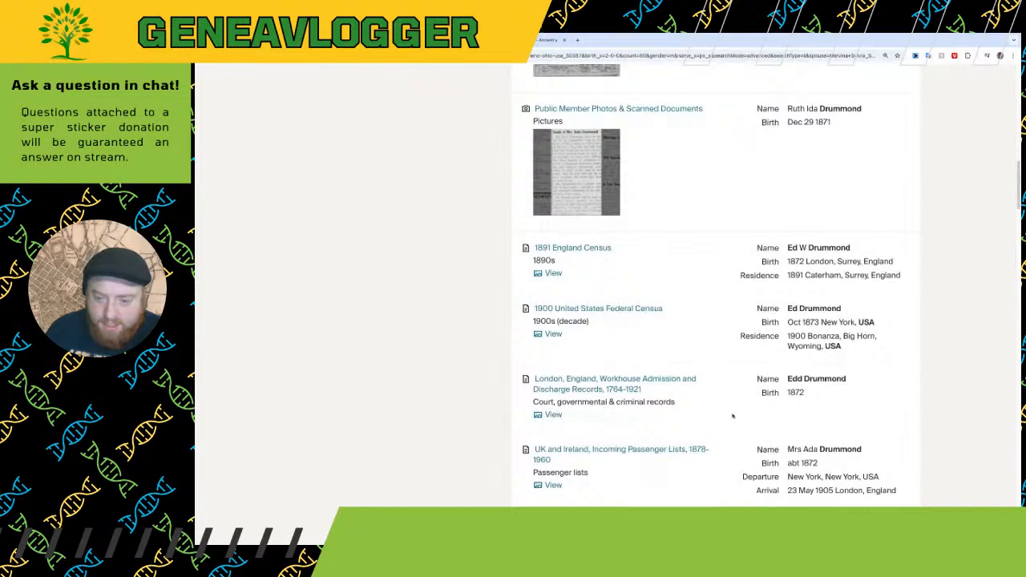
{"action": "scroll", "coordinate": [732, 416], "scroll_direction": "down", "scroll_amount": 3}
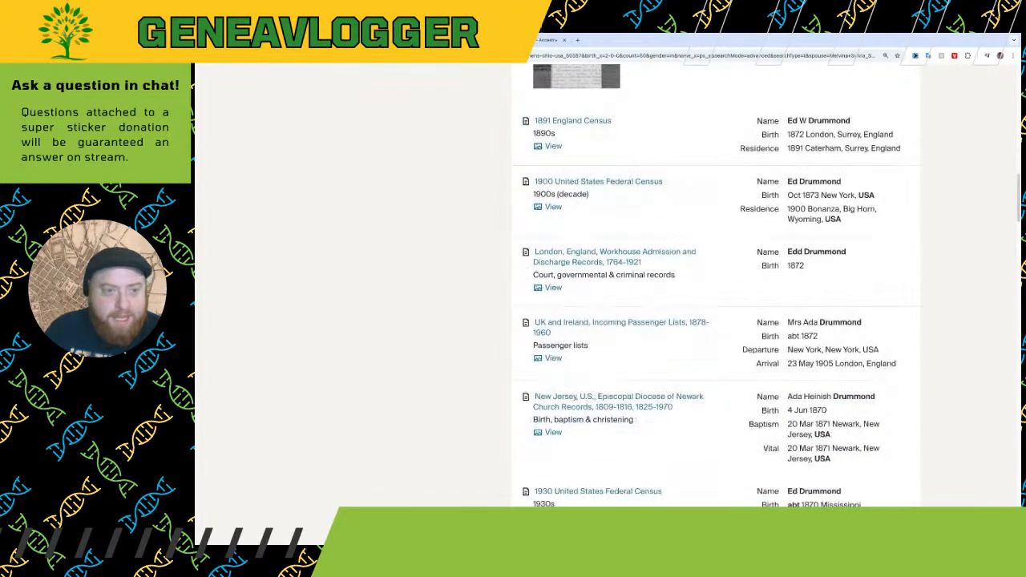
Open the ancestor's profile in the Kelley Family Tree and check which source supports his 1894 marriage
{"action": "key", "text": "ctrl+shift+Tab"}
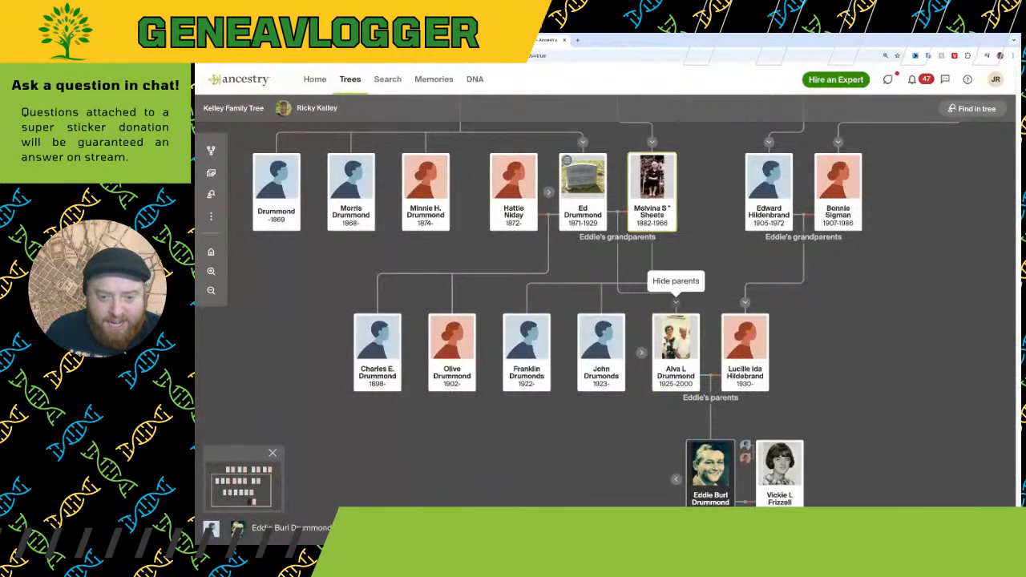
{"action": "left_click", "coordinate": [584, 198]}
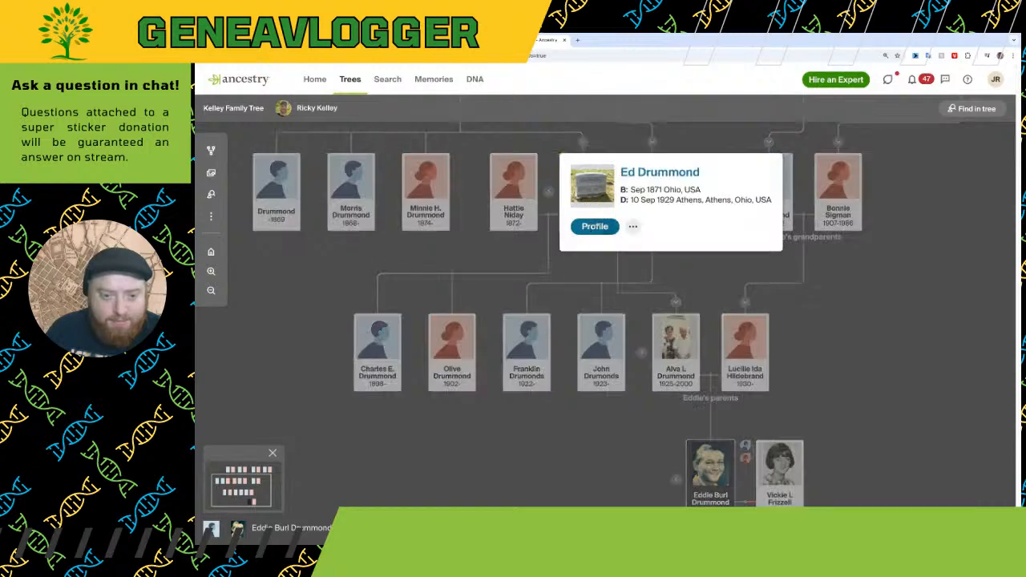
{"action": "left_click", "coordinate": [595, 226]}
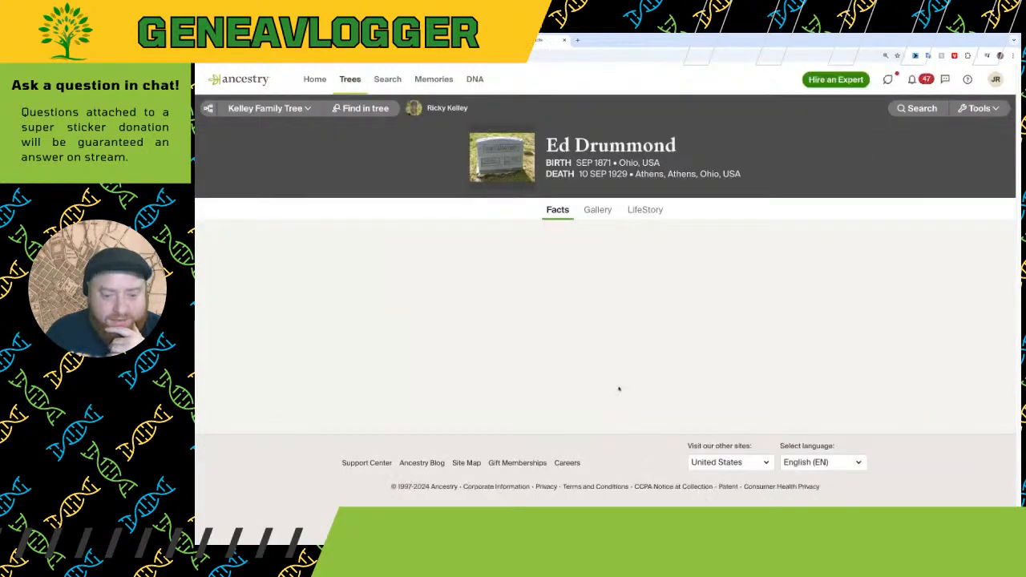
{"action": "scroll", "coordinate": [615, 394], "scroll_direction": "down", "scroll_amount": 1}
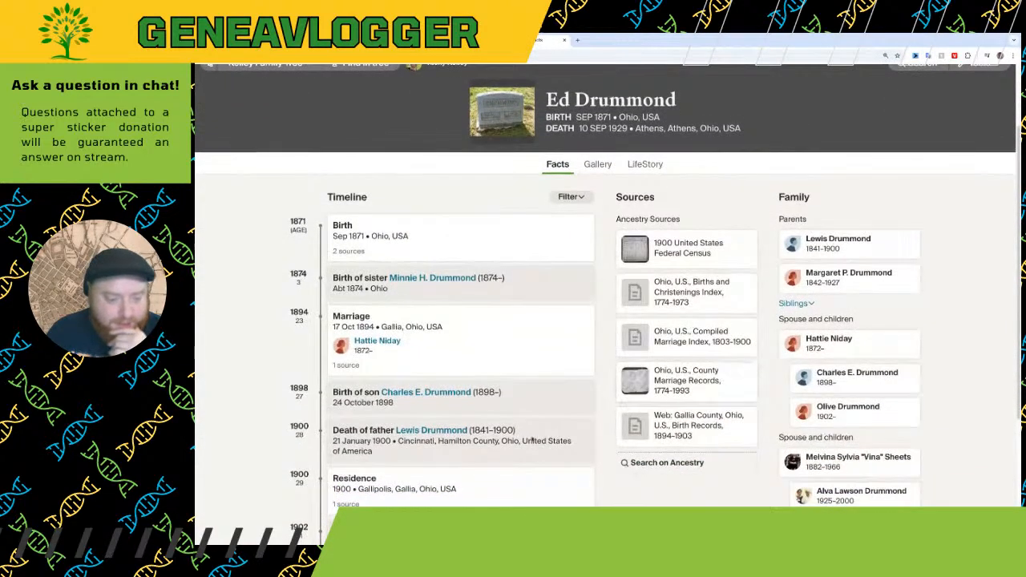
{"action": "scroll", "coordinate": [478, 340], "scroll_direction": "down", "scroll_amount": 1}
{"action": "left_click", "coordinate": [484, 362]}
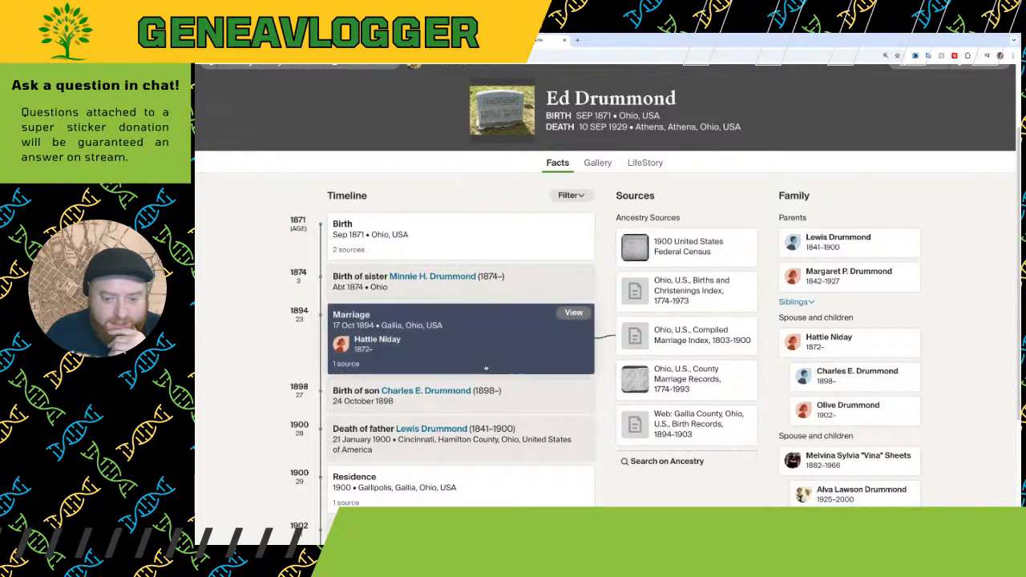
{"action": "scroll", "coordinate": [487, 369], "scroll_direction": "down", "scroll_amount": 1}
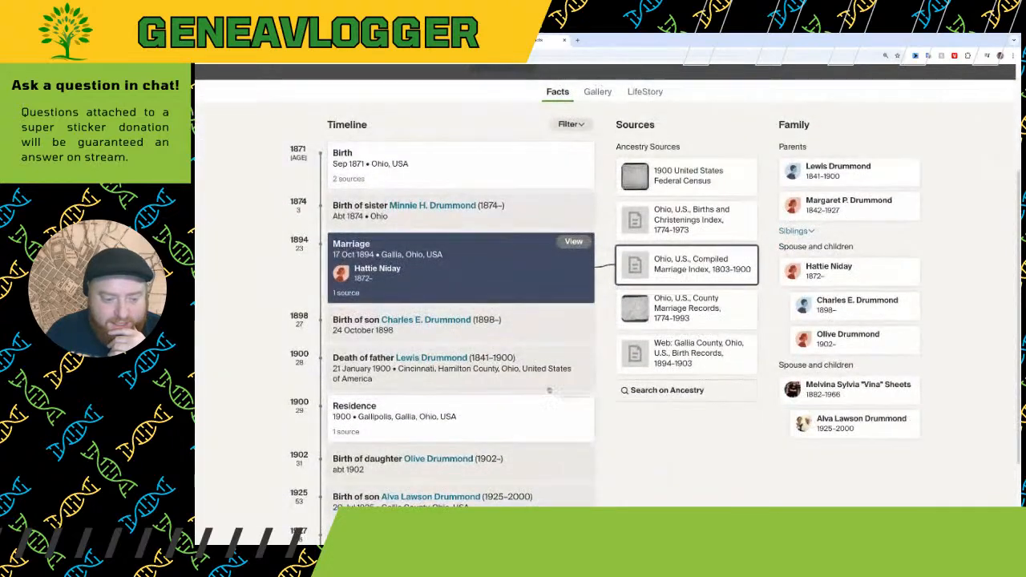
Check which facts the county marriage, Gallia County birth and Ohio births index sources support, and read through the ancestor's timeline
{"action": "left_click", "coordinate": [689, 308]}
{"action": "left_click", "coordinate": [691, 353]}
{"action": "left_click", "coordinate": [687, 219]}
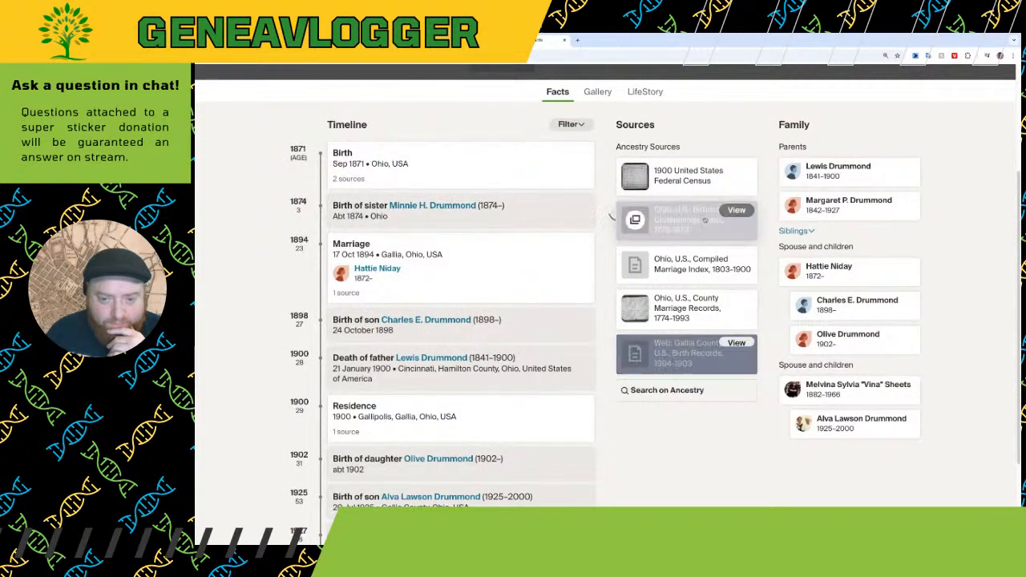
{"action": "scroll", "coordinate": [497, 414], "scroll_direction": "down", "scroll_amount": 3}
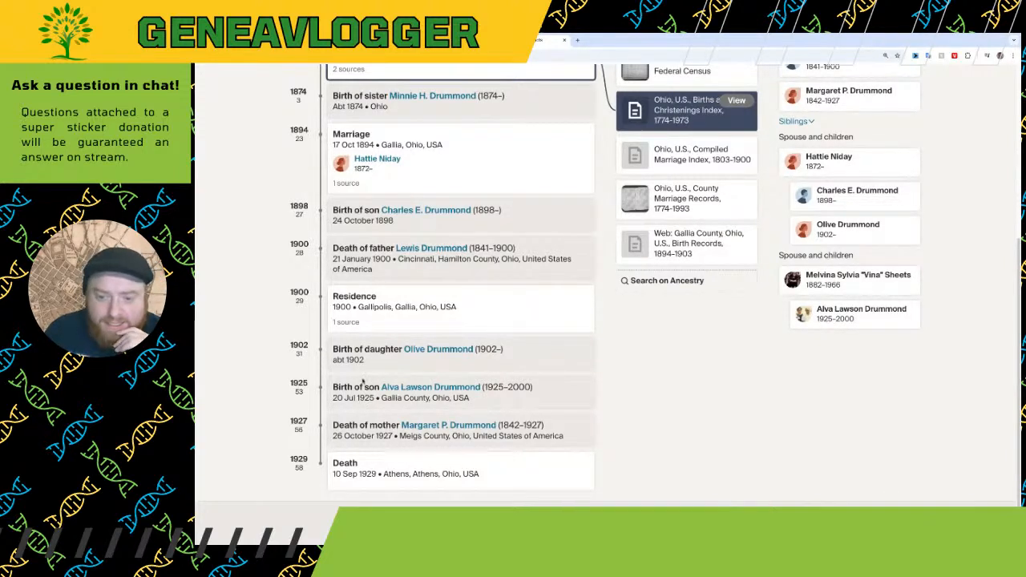
{"action": "scroll", "coordinate": [519, 387], "scroll_direction": "up", "scroll_amount": 5}
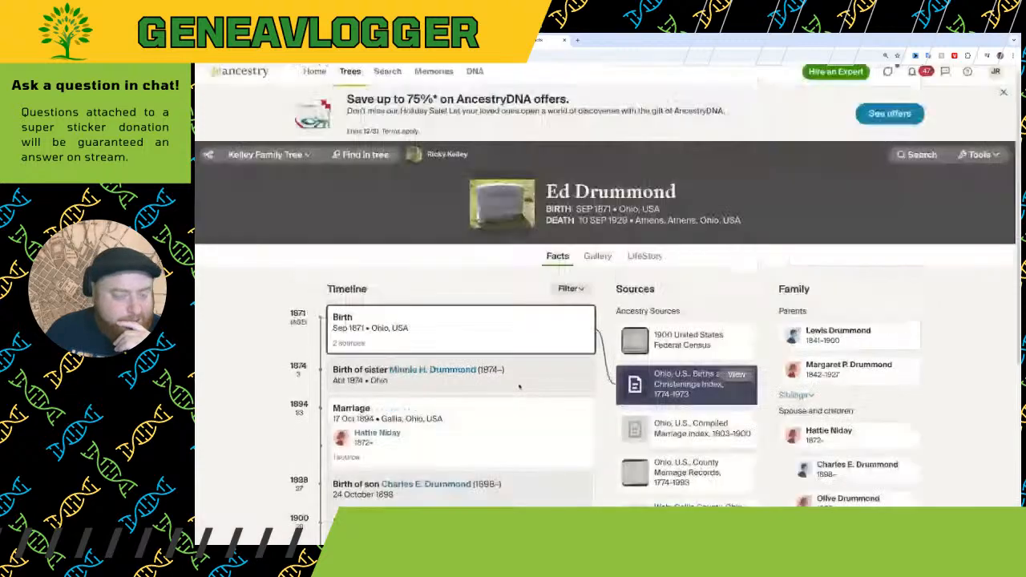
{"action": "scroll", "coordinate": [519, 387], "scroll_direction": "down", "scroll_amount": 3}
{"action": "scroll", "coordinate": [510, 388], "scroll_direction": "up", "scroll_amount": 3}
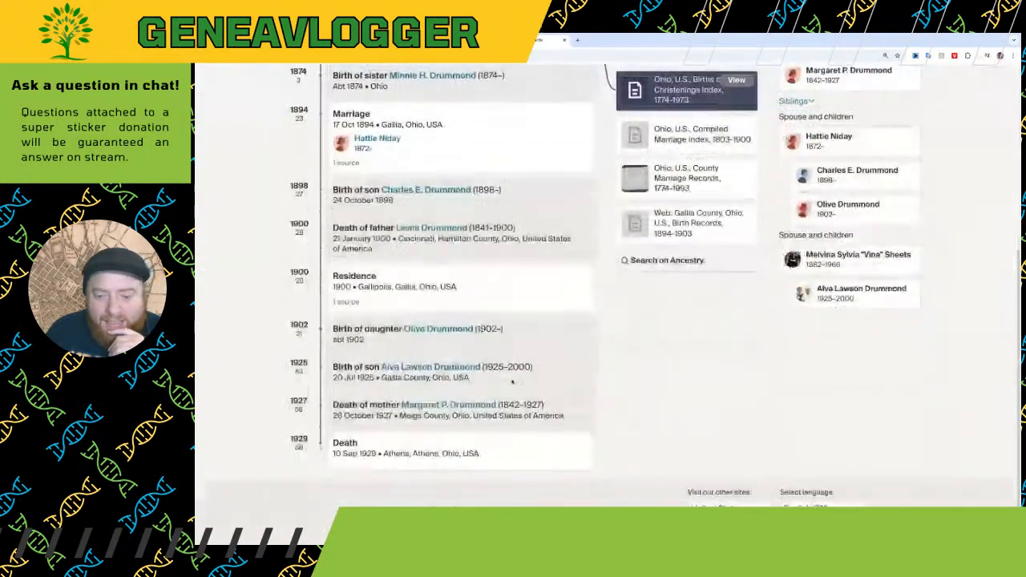
{"action": "scroll", "coordinate": [510, 387], "scroll_direction": "down", "scroll_amount": 4}
{"action": "scroll", "coordinate": [514, 382], "scroll_direction": "up", "scroll_amount": 4}
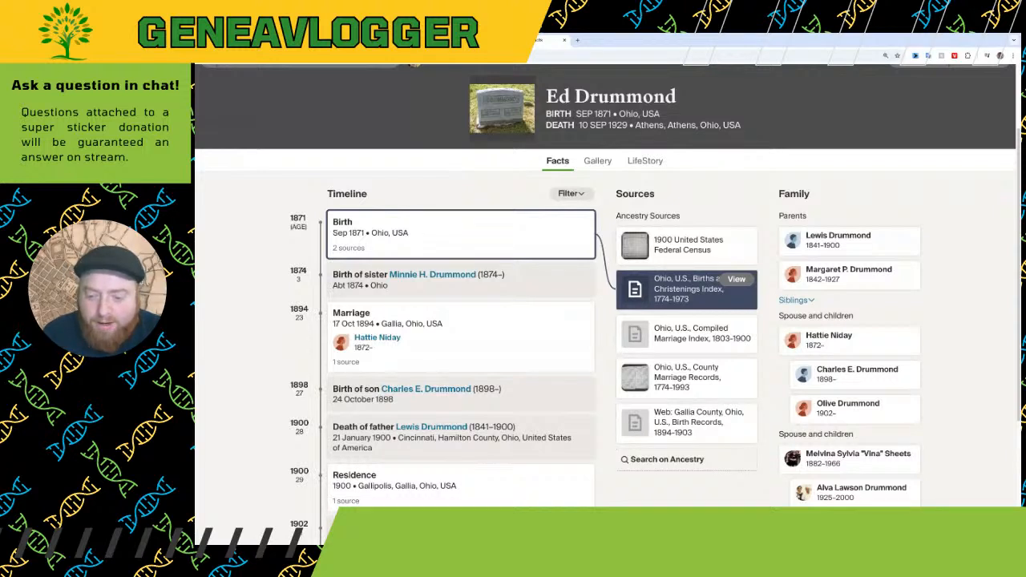
Return to the ancestor's record search and remove the spouse, death event and Ohio any-event entry from its criteria
{"action": "left_click", "coordinate": [442, 40]}
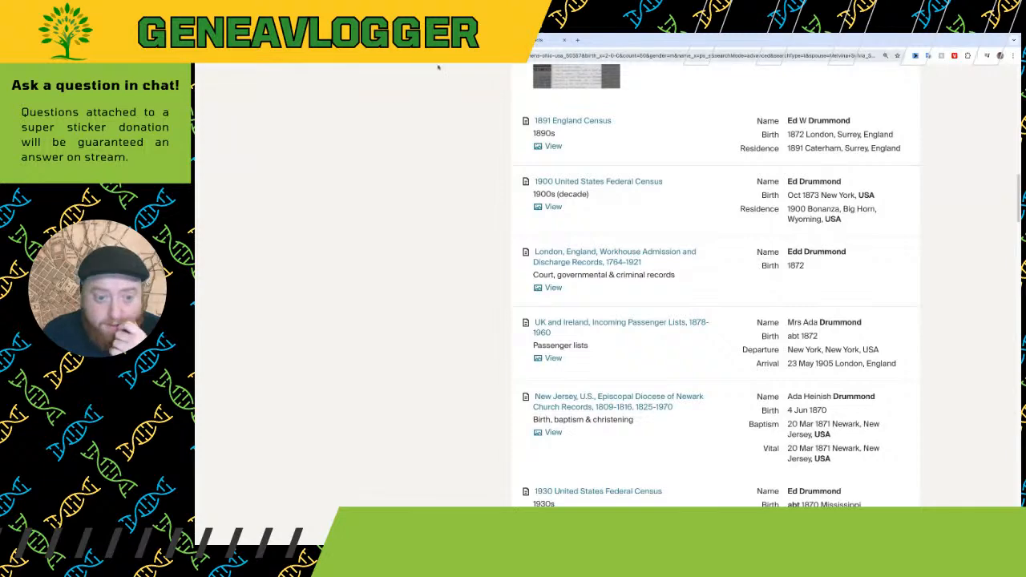
{"action": "scroll", "coordinate": [402, 129], "scroll_direction": "up", "scroll_amount": 6}
{"action": "scroll", "coordinate": [402, 129], "scroll_direction": "up", "scroll_amount": 5}
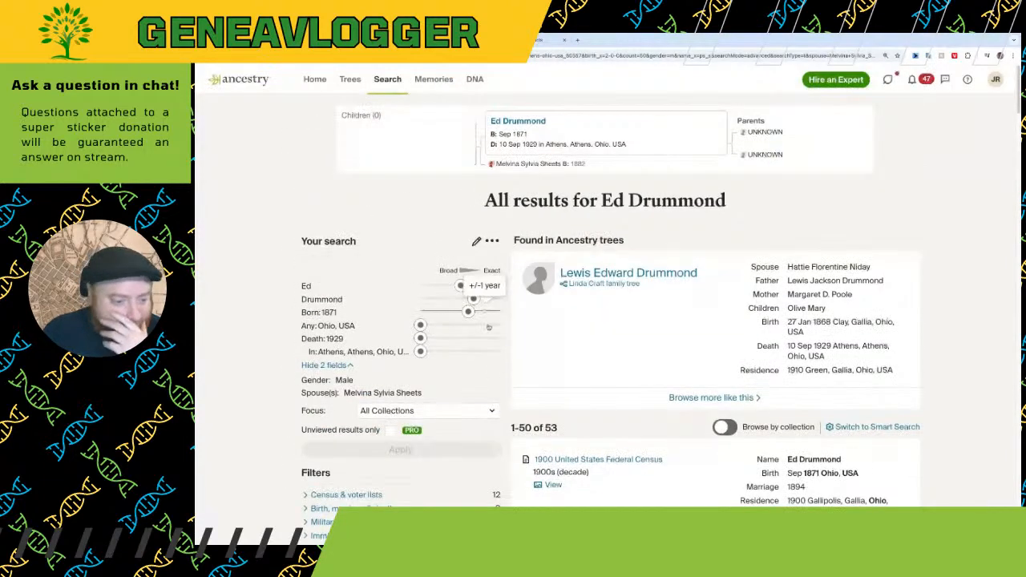
{"action": "left_click", "coordinate": [476, 242]}
{"action": "scroll", "coordinate": [757, 320], "scroll_direction": "down", "scroll_amount": 2}
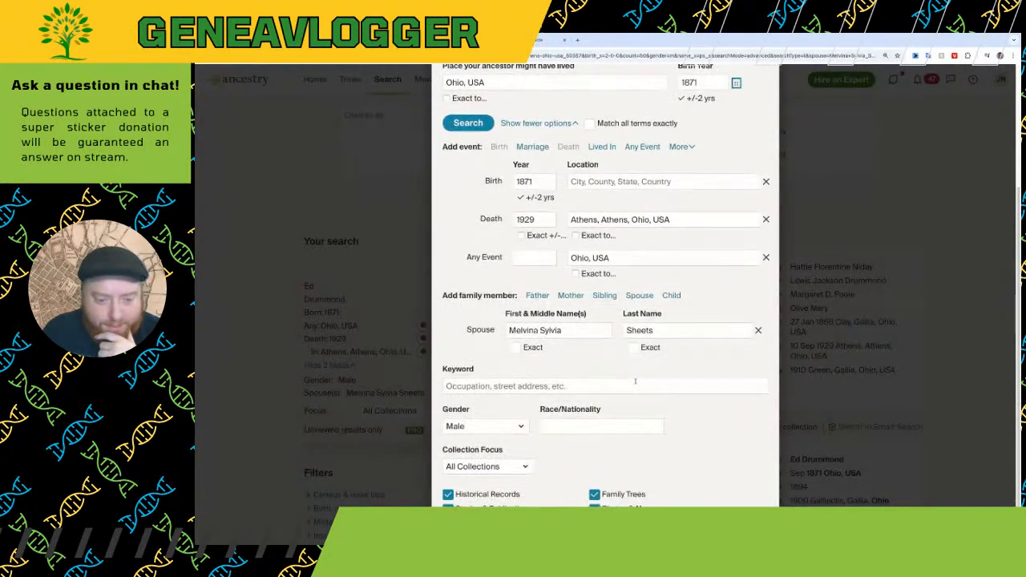
{"action": "left_click", "coordinate": [756, 321]}
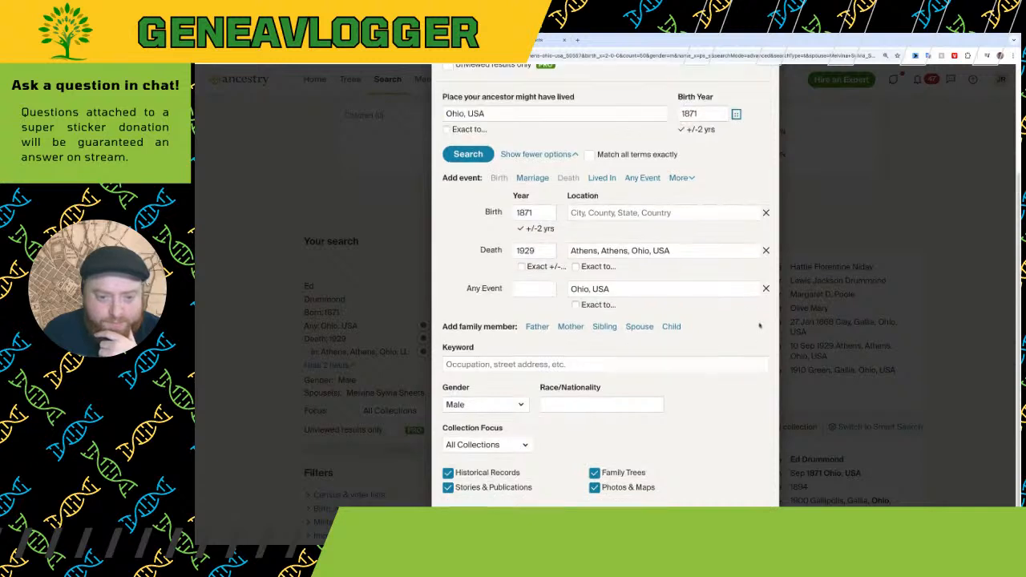
{"action": "left_click", "coordinate": [766, 267]}
{"action": "left_click", "coordinate": [765, 289]}
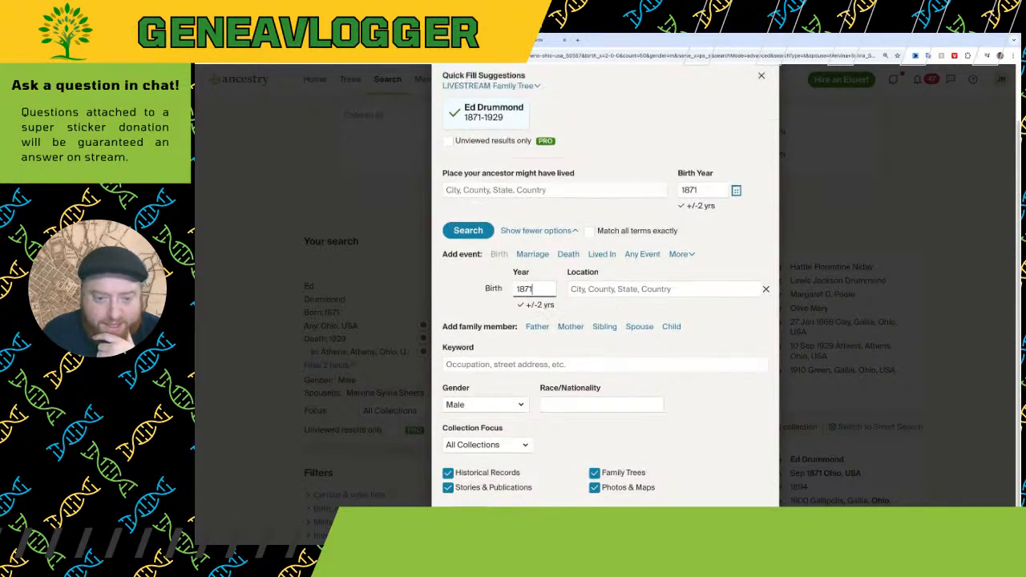
Add a marriage event for 1924, exact to +/-2 years, and run the search
{"action": "left_click", "coordinate": [534, 255]}
{"action": "type", "text": "1925"}
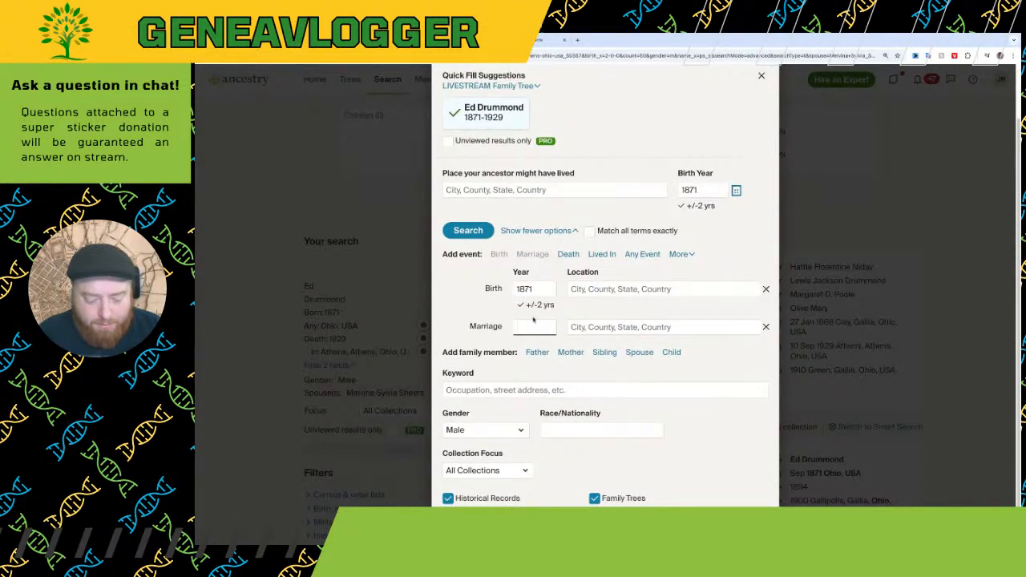
{"action": "double_click", "coordinate": [535, 331]}
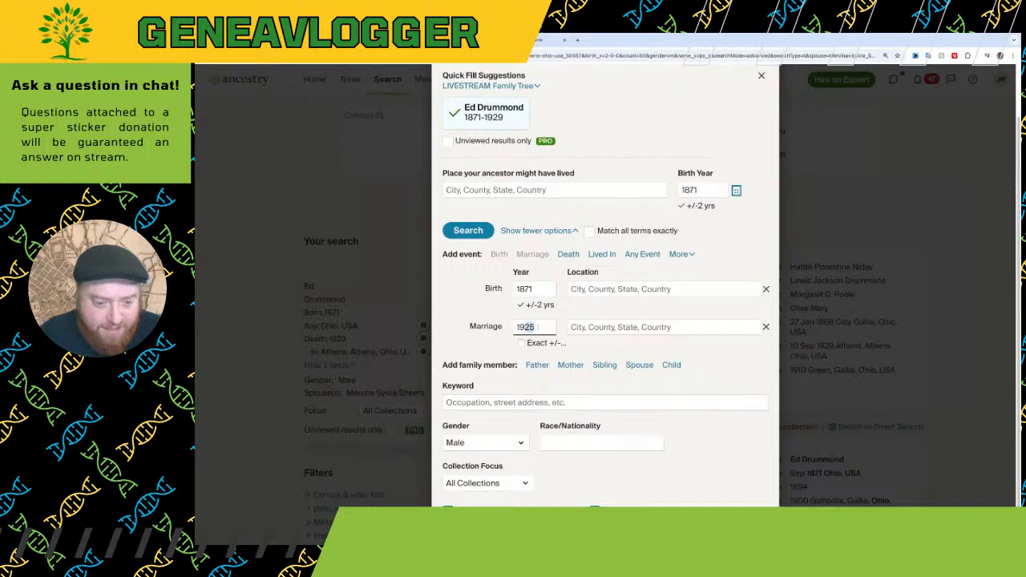
{"action": "type", "text": "1924"}
{"action": "left_click", "coordinate": [525, 343]}
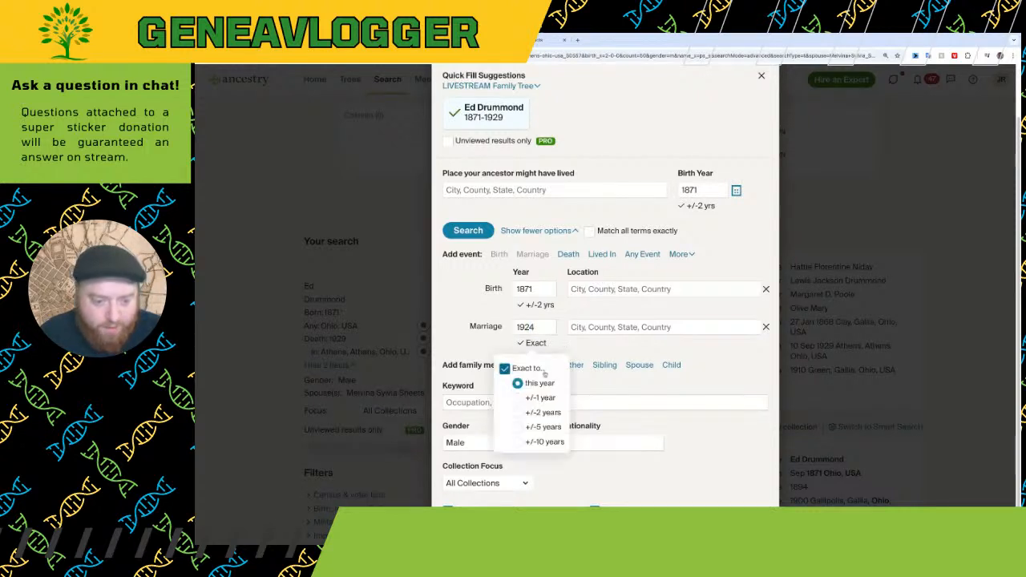
{"action": "left_click", "coordinate": [542, 412]}
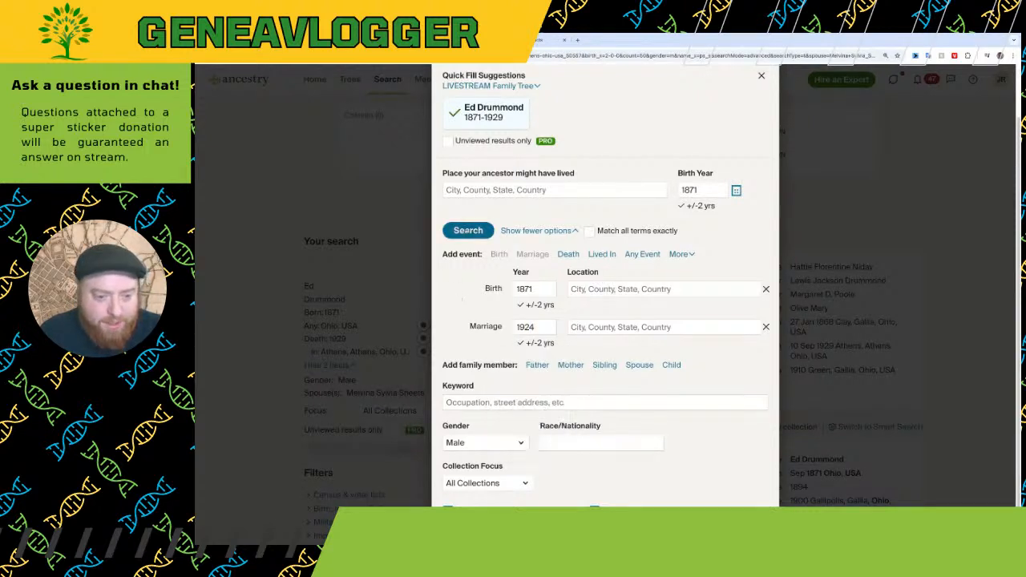
{"action": "left_click", "coordinate": [466, 231]}
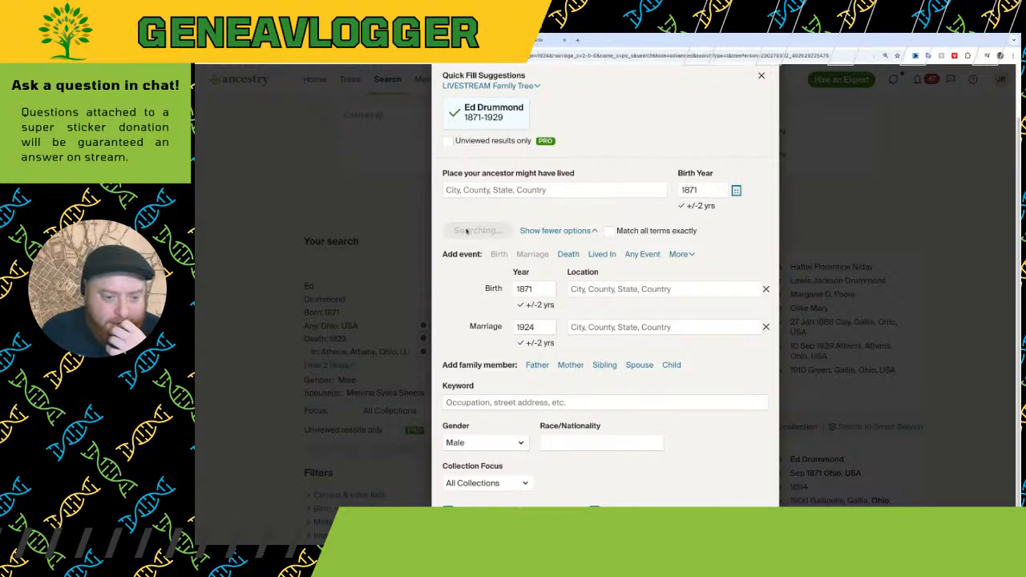
Remove the birth event from the search, rerun it and look through the marriage results
{"action": "scroll", "coordinate": [481, 281], "scroll_direction": "down", "scroll_amount": 3}
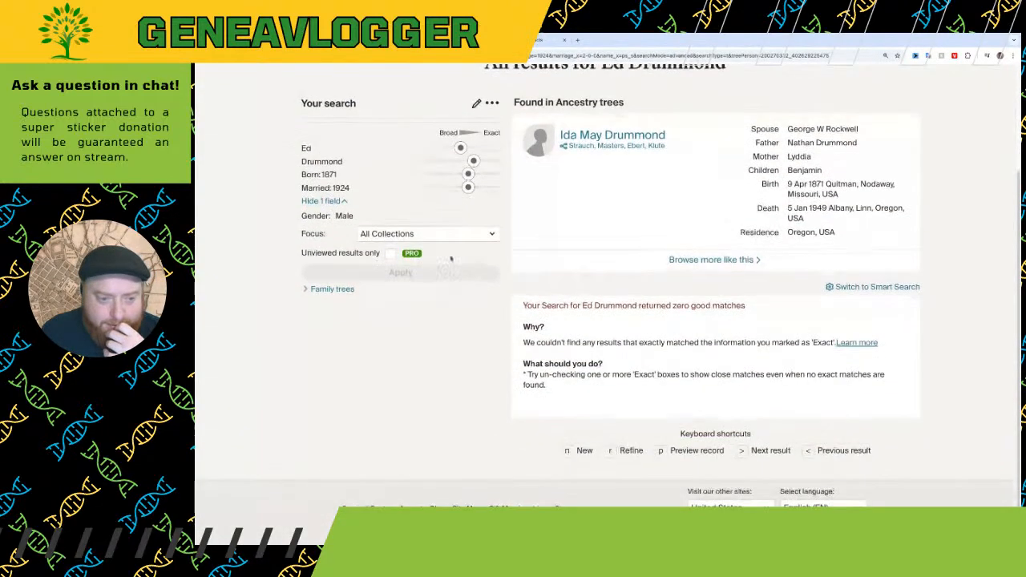
{"action": "left_click", "coordinate": [473, 102]}
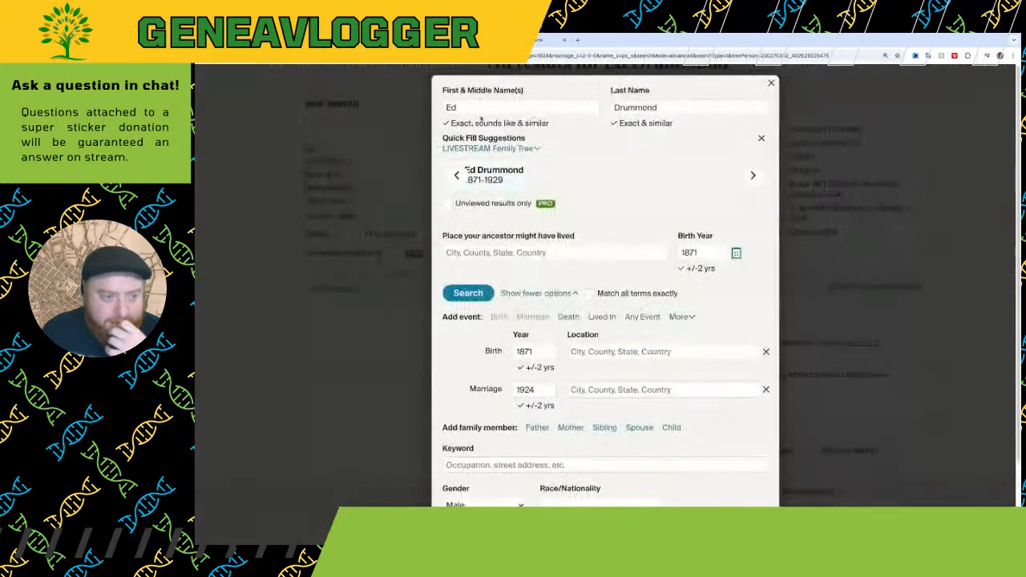
{"action": "left_click", "coordinate": [766, 351]}
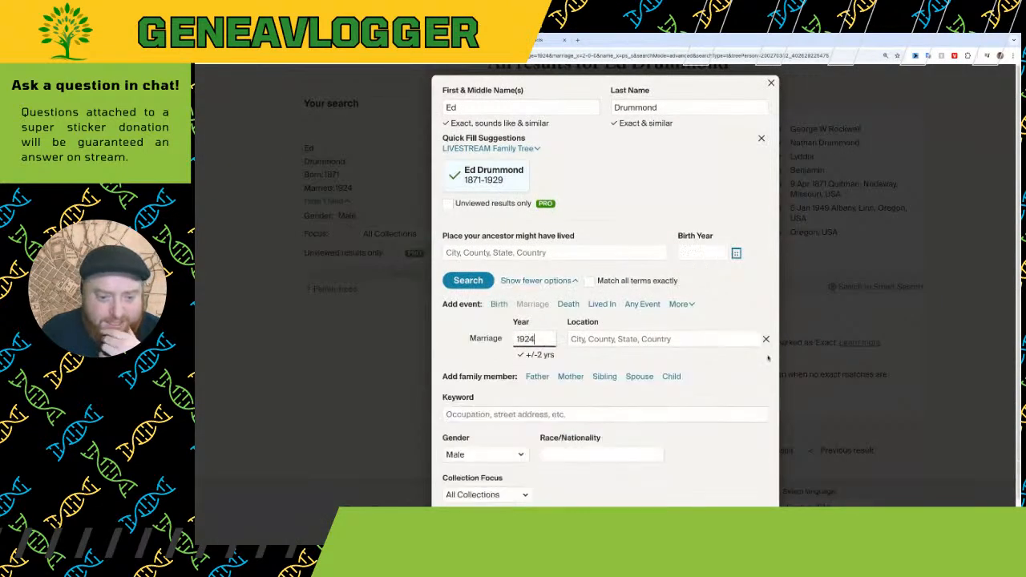
{"action": "left_click", "coordinate": [469, 281]}
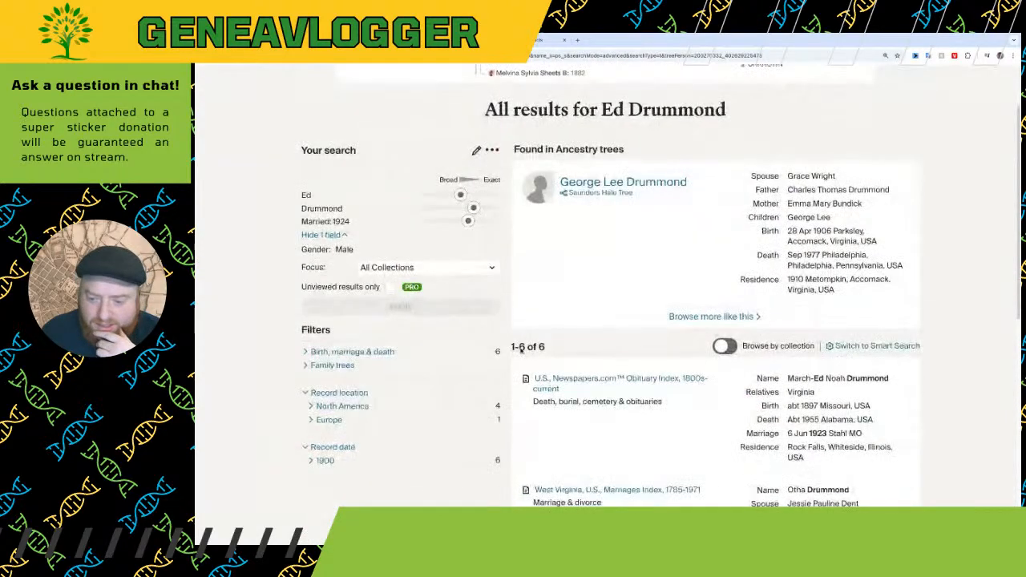
{"action": "scroll", "coordinate": [517, 352], "scroll_direction": "down", "scroll_amount": 4}
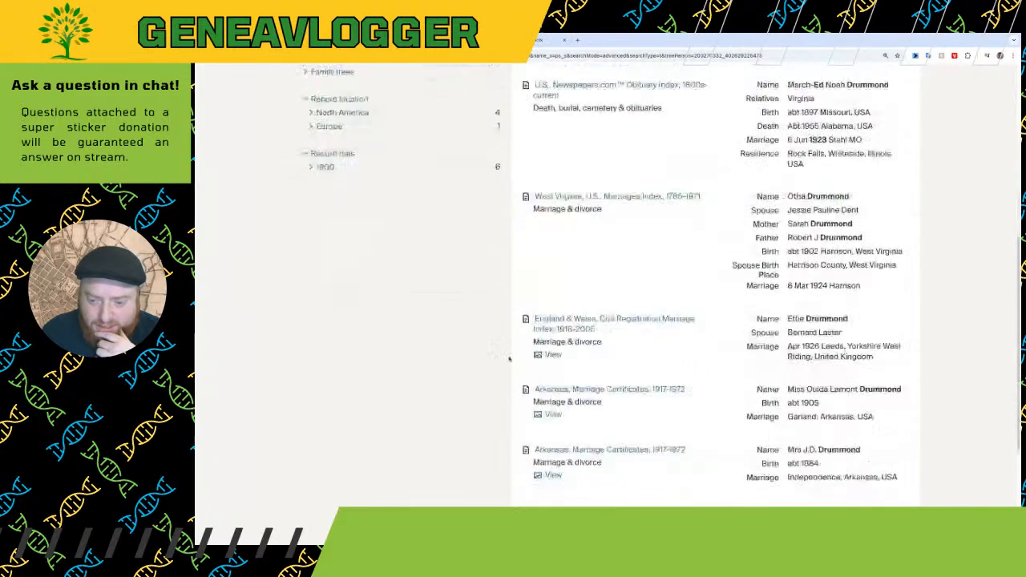
{"action": "scroll", "coordinate": [508, 359], "scroll_direction": "down", "scroll_amount": 1}
{"action": "scroll", "coordinate": [509, 359], "scroll_direction": "down", "scroll_amount": 2}
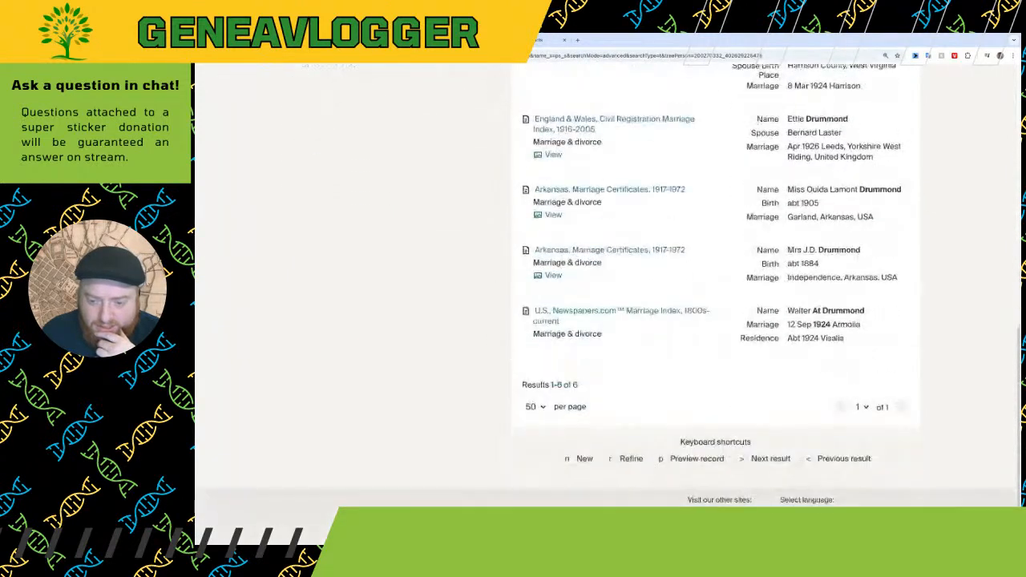
{"action": "scroll", "coordinate": [509, 359], "scroll_direction": "up", "scroll_amount": 4}
Open newspapers.com in a new browser tab
{"action": "left_click", "coordinate": [565, 40]}
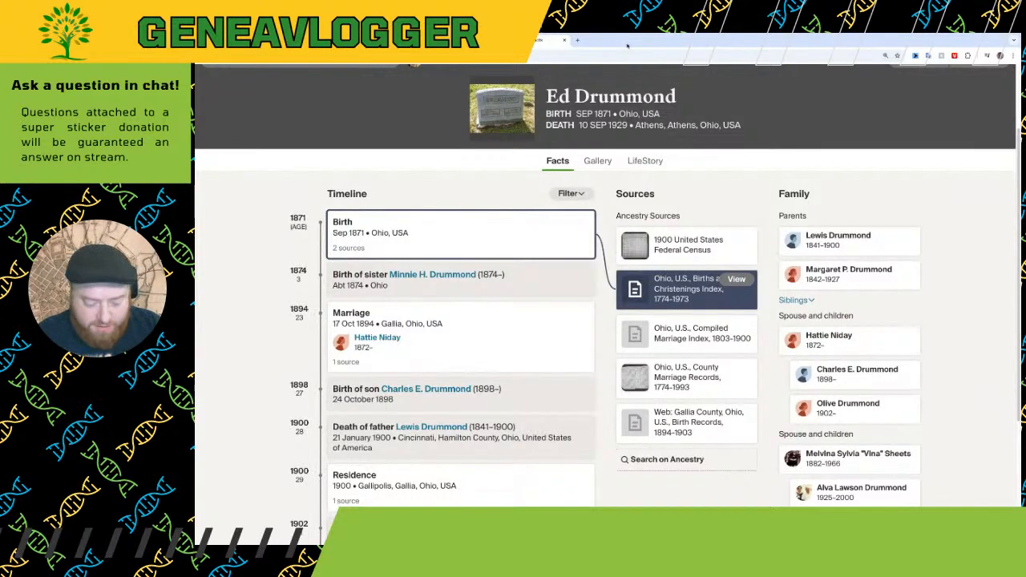
{"action": "key", "text": "ctrl+t"}
{"action": "type", "text": "newspapers.com"}
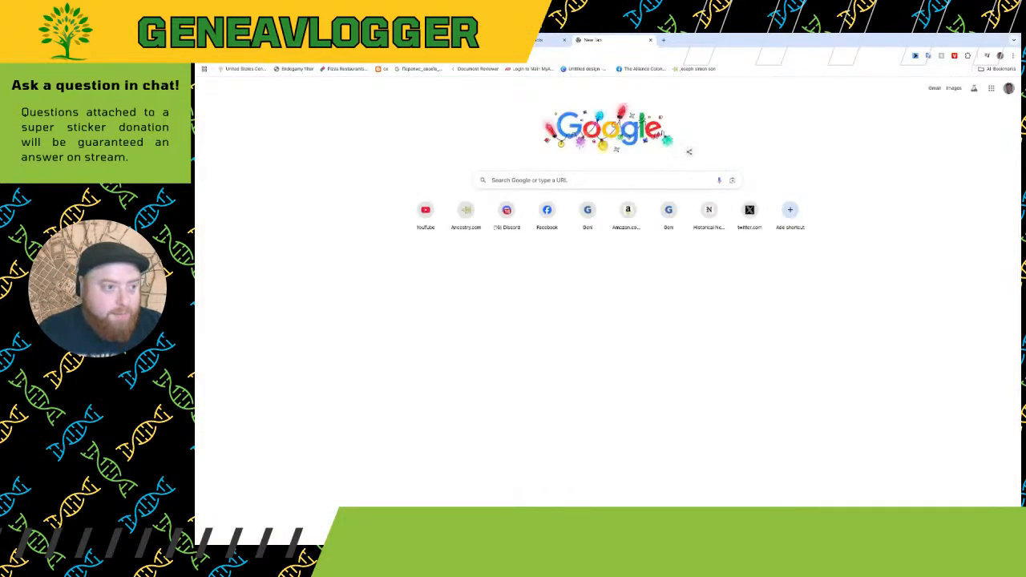
{"action": "key", "text": "Return"}
Search the newspapers for the ancestor's full name as an exact phrase in quotation marks, dated 1929
{"action": "left_click", "coordinate": [475, 138]}
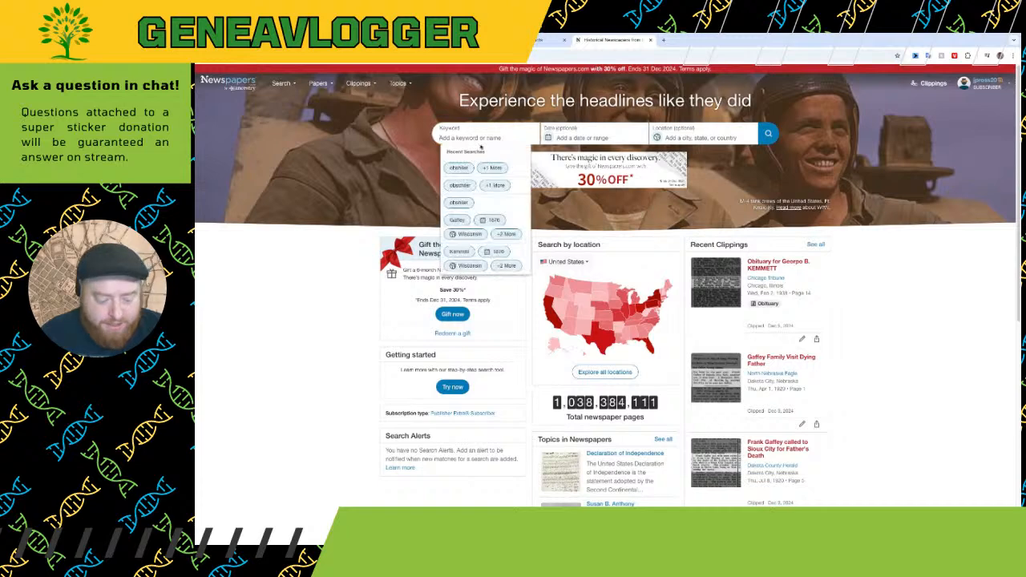
{"action": "type", "text": "Ed Dru"}
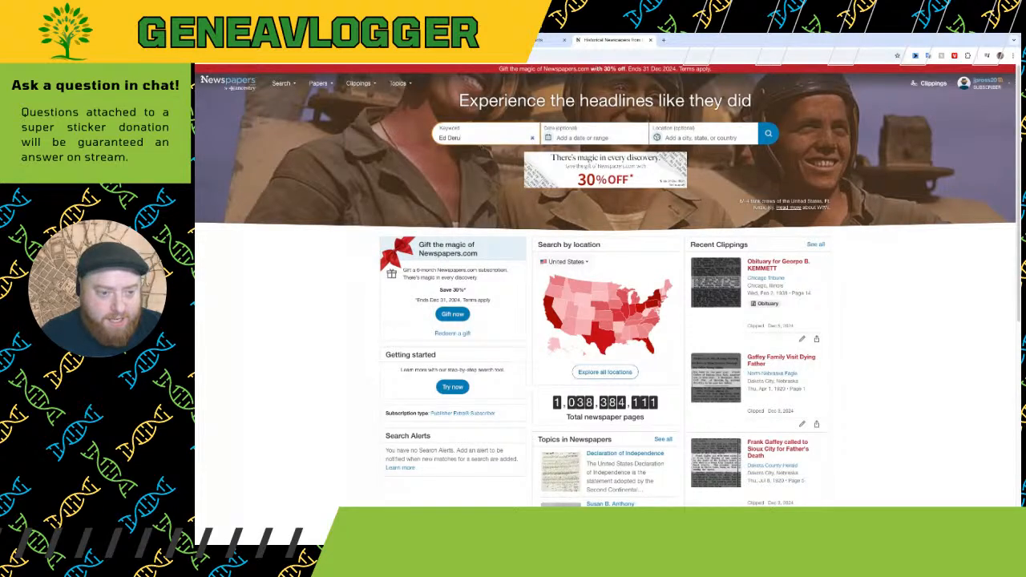
{"action": "type", "text": "mmond"}
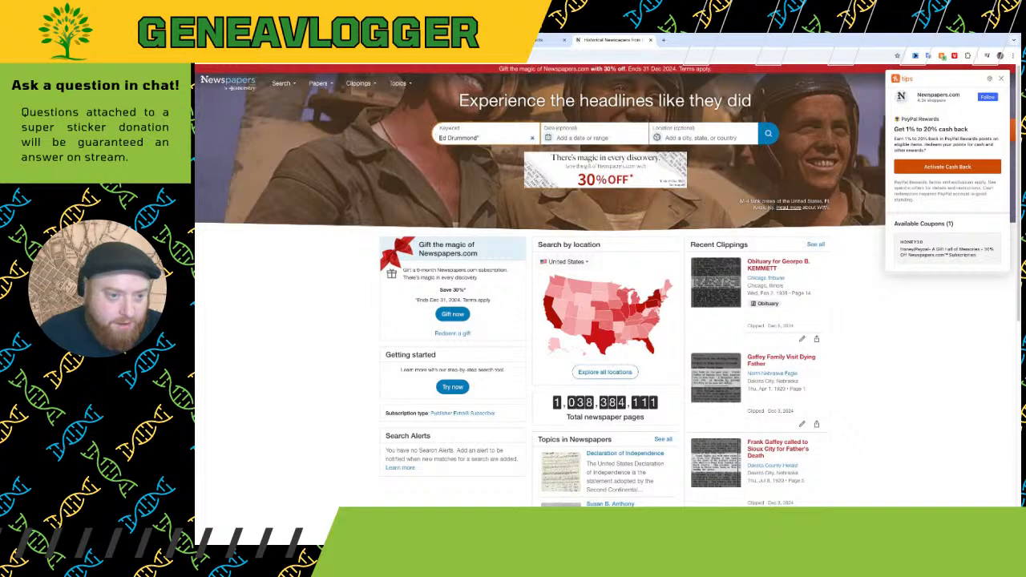
{"action": "type", "text": "\""}
{"action": "left_click", "coordinate": [440, 137]}
{"action": "type", "text": "\""}
{"action": "left_click", "coordinate": [589, 138]}
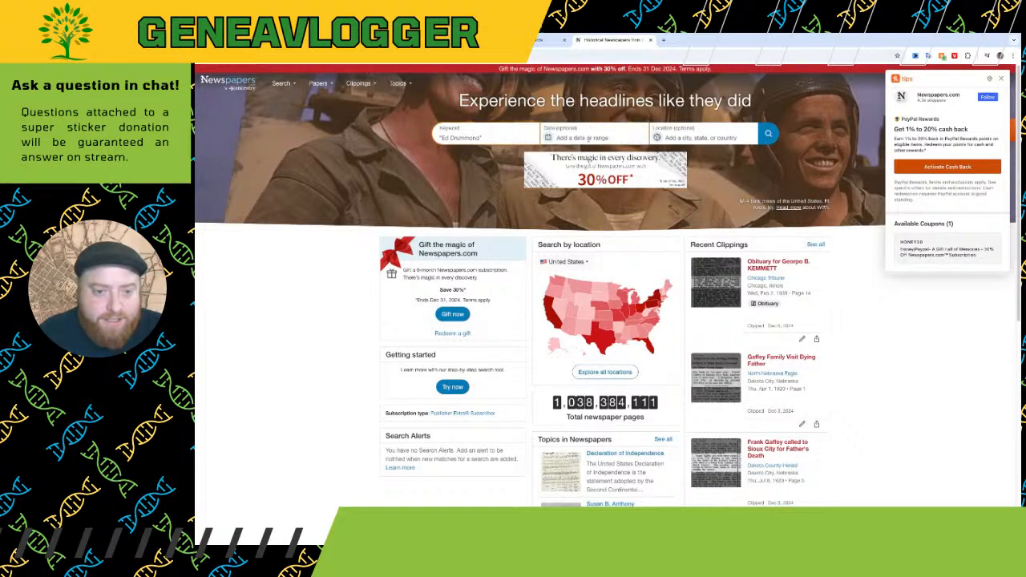
{"action": "type", "text": "1929"}
{"action": "key", "text": "Return"}
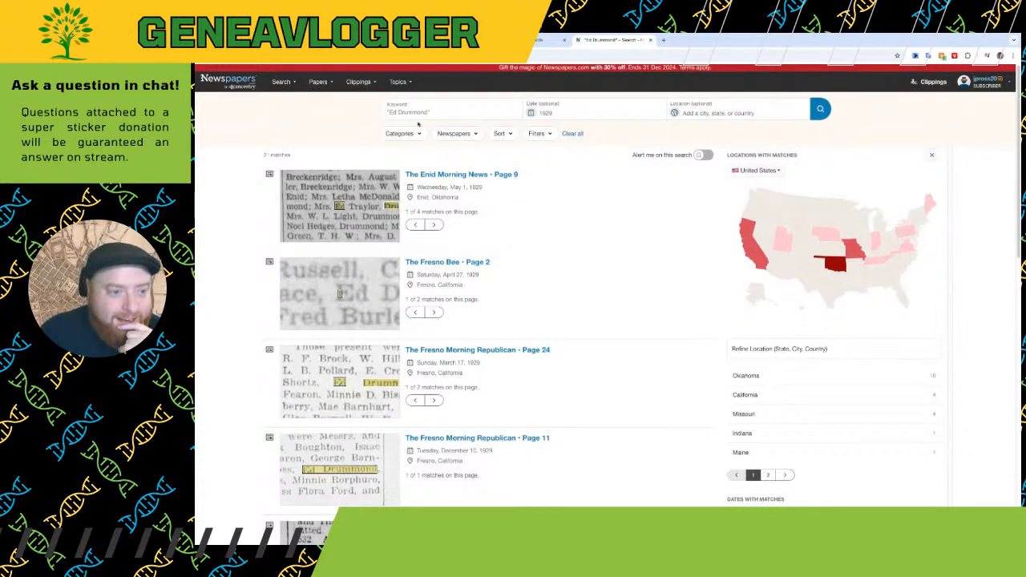
Search the newspapers for the ancestor's unabbreviated full name, limited to Ohio, and open the matching Daily Sentinel-Tribune page
{"action": "left_click", "coordinate": [393, 112]}
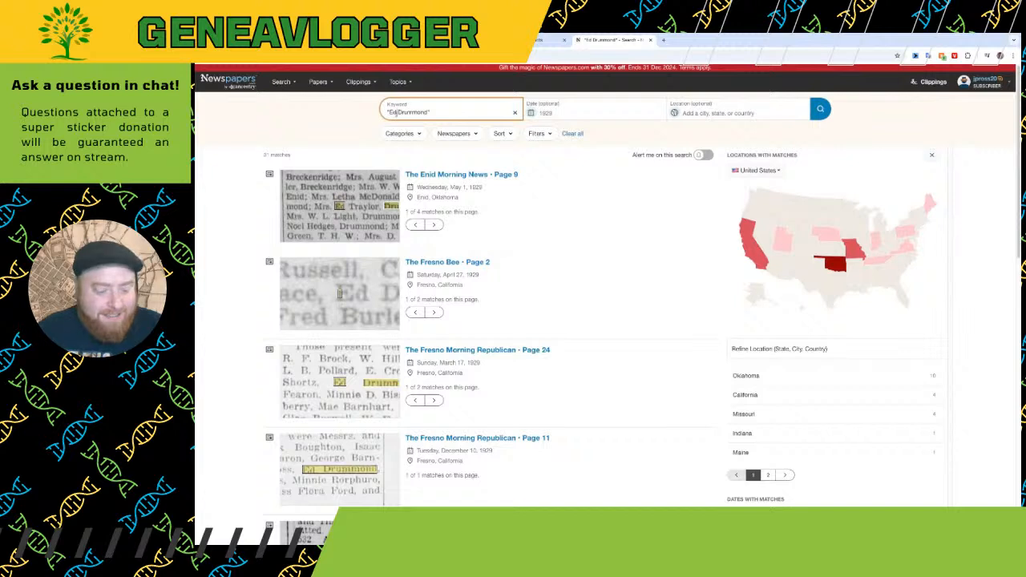
{"action": "type", "text": "ward"}
{"action": "key", "text": "Return"}
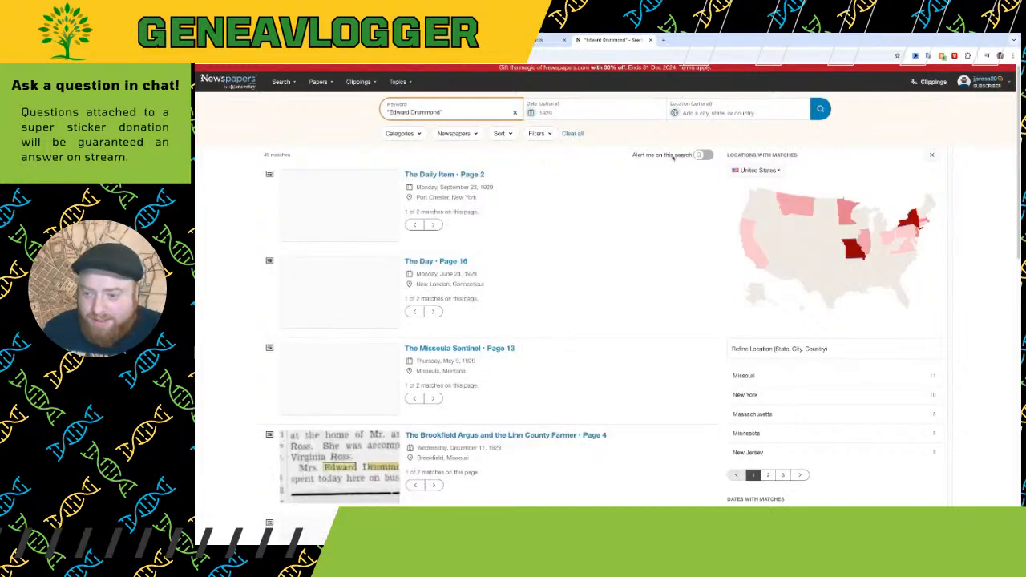
{"action": "left_click", "coordinate": [891, 233]}
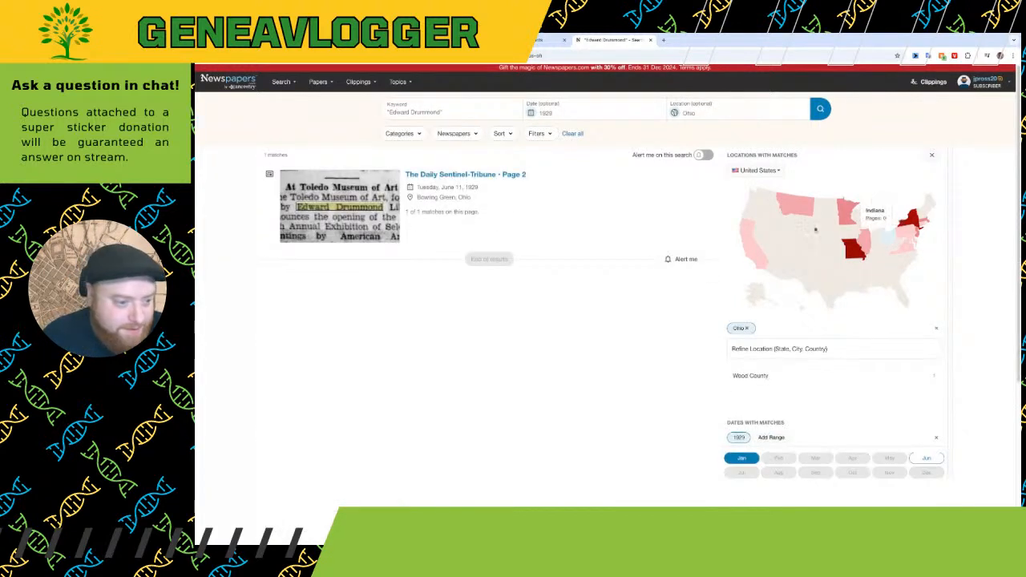
{"action": "left_click", "coordinate": [367, 217]}
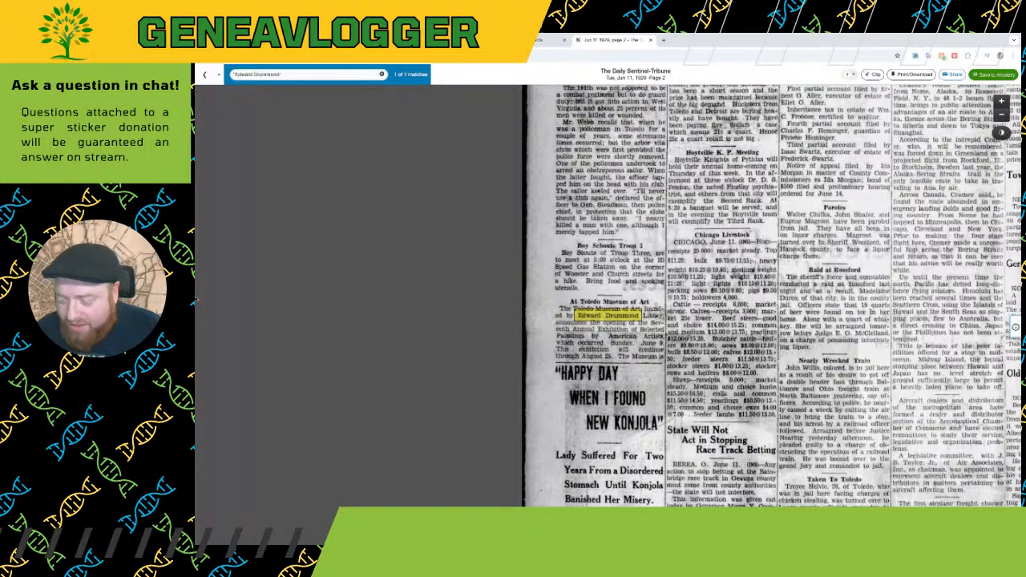
Return to Ancestry and review the timeline and record sources on the ancestor's profile in the tree
{"action": "left_click", "coordinate": [449, 41]}
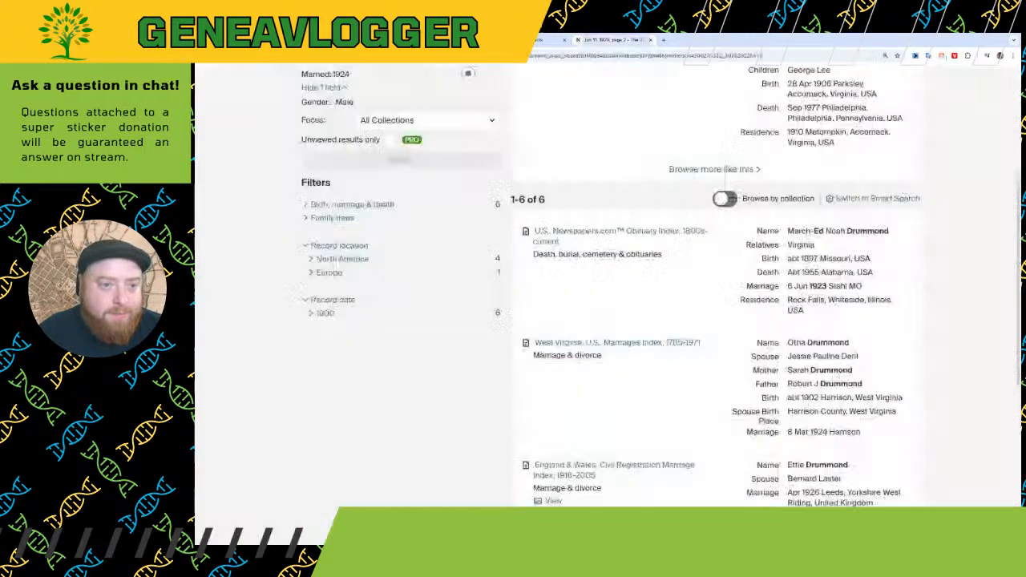
{"action": "scroll", "coordinate": [554, 189], "scroll_direction": "up", "scroll_amount": 10}
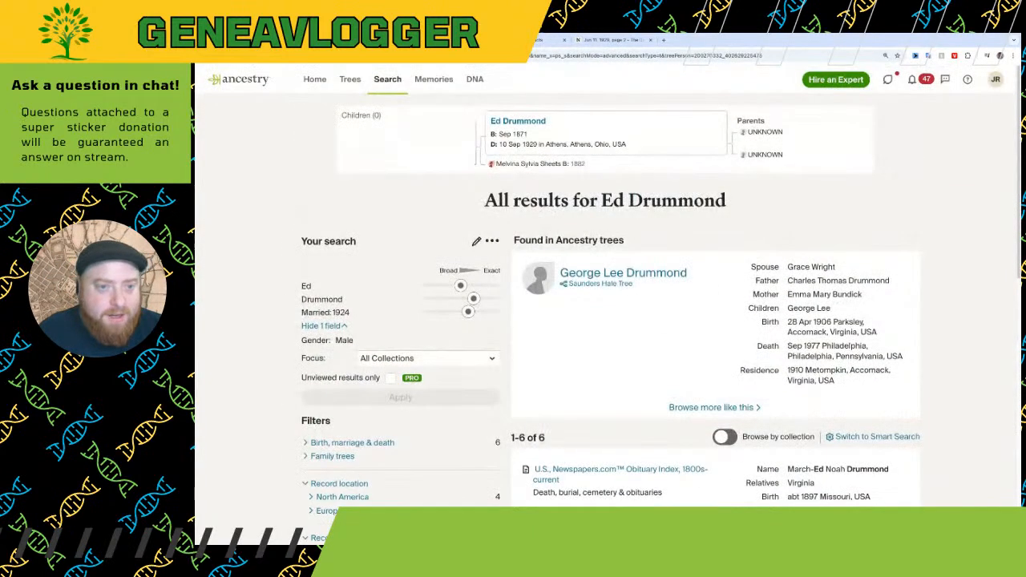
{"action": "left_click", "coordinate": [518, 115]}
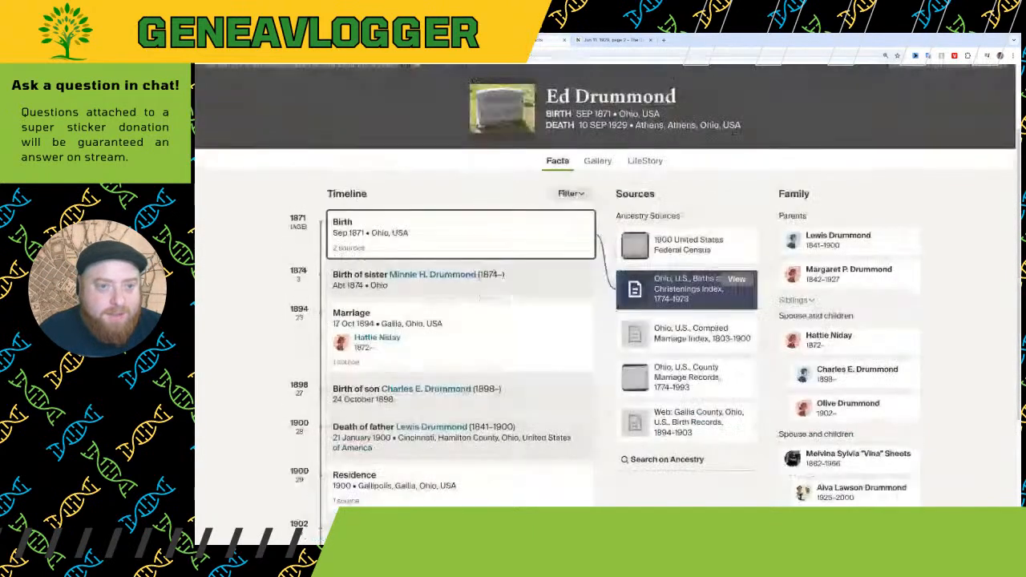
{"action": "left_click", "coordinate": [666, 425]}
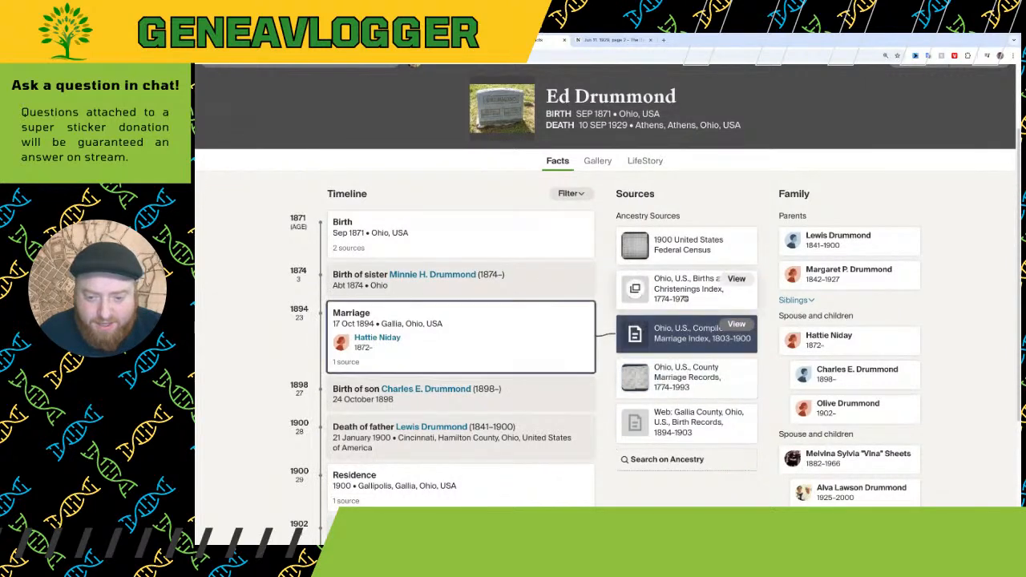
Go back from the newspaper page to the search results and remove the 1929 date so all Ohio years are searched
{"action": "left_click", "coordinate": [617, 40]}
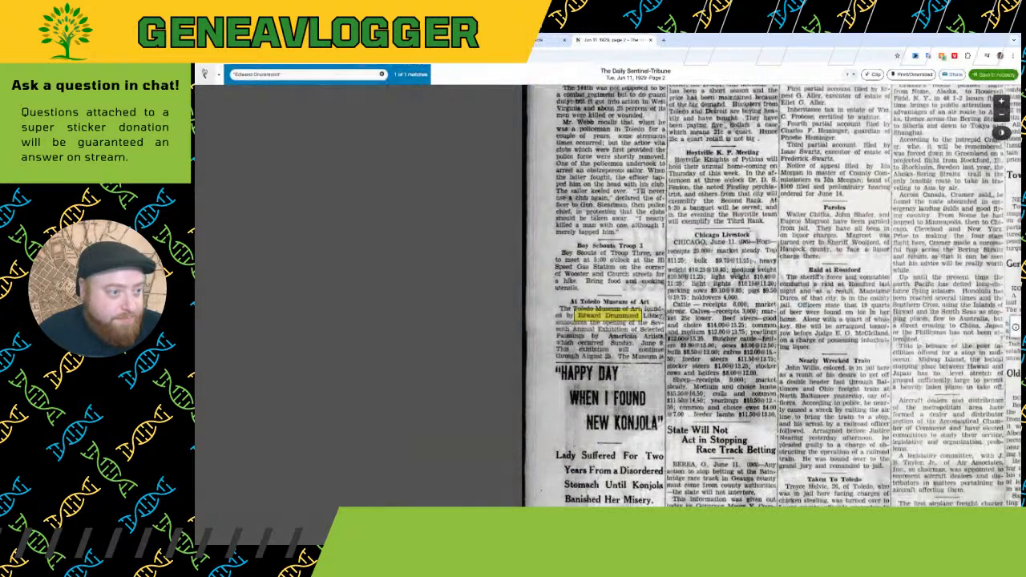
{"action": "left_click", "coordinate": [205, 75]}
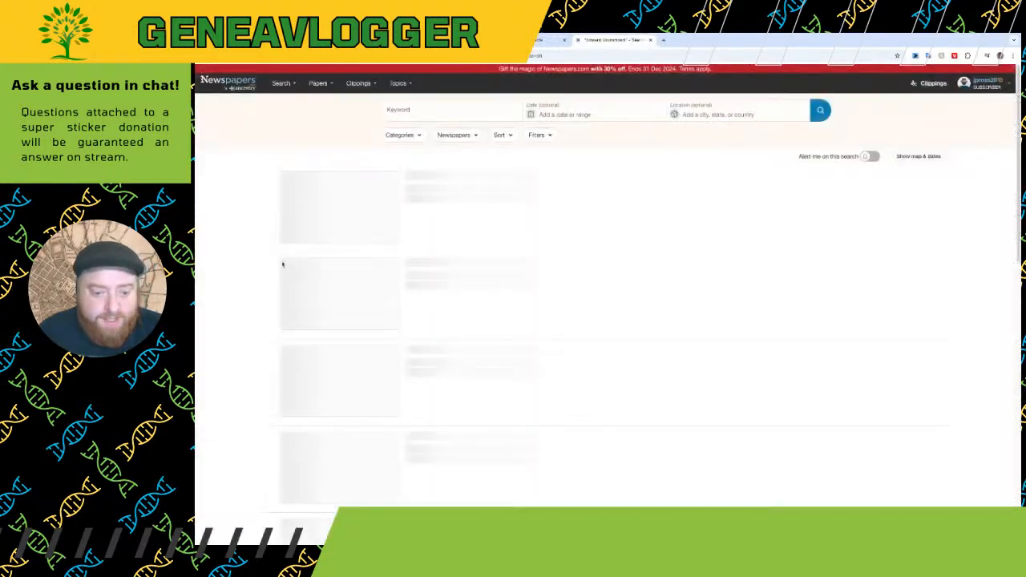
{"action": "left_click", "coordinate": [574, 116]}
{"action": "key", "text": "BackSpace"}
{"action": "key", "text": "BackSpace"}
{"action": "key", "text": "BackSpace"}
{"action": "key", "text": "BackSpace"}
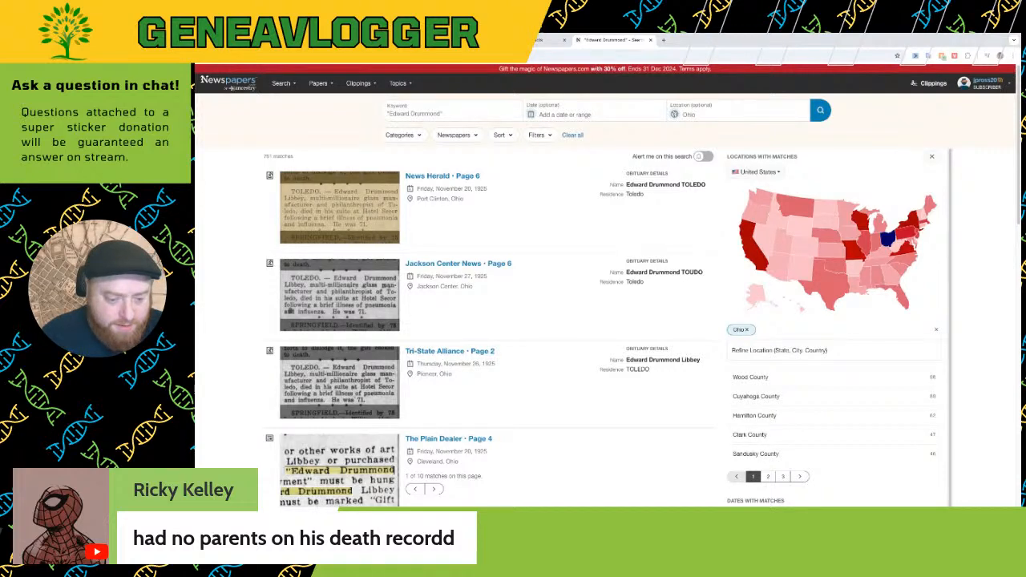
Search Ancestry's Ohio, U.S., Death Records, 1908-1932, 1938-2022 collection for the ancestor's surname with an exact 1929 death year
{"action": "key", "text": "alt+Tab"}
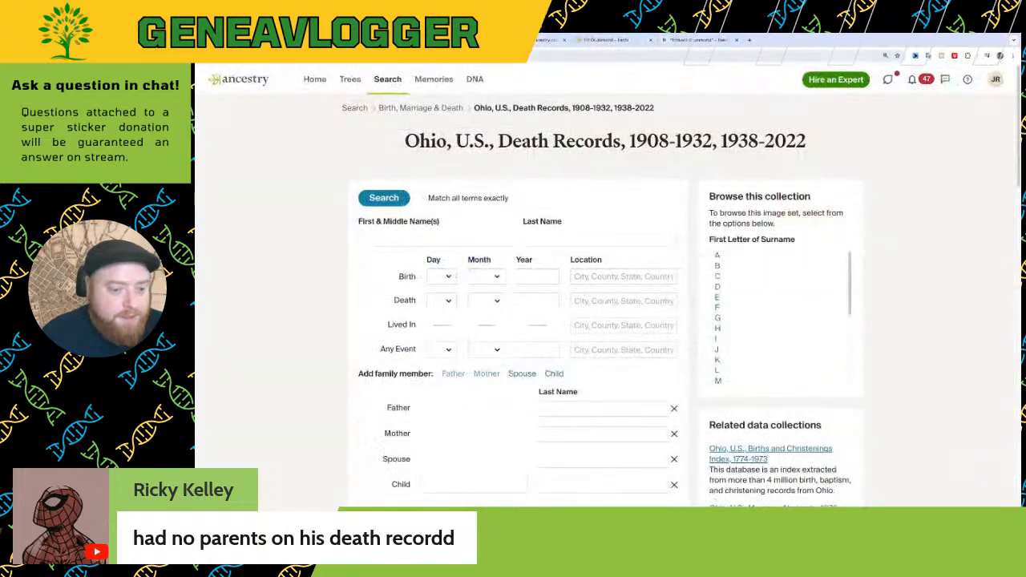
{"action": "left_click", "coordinate": [539, 235]}
{"action": "type", "text": "Drummond"}
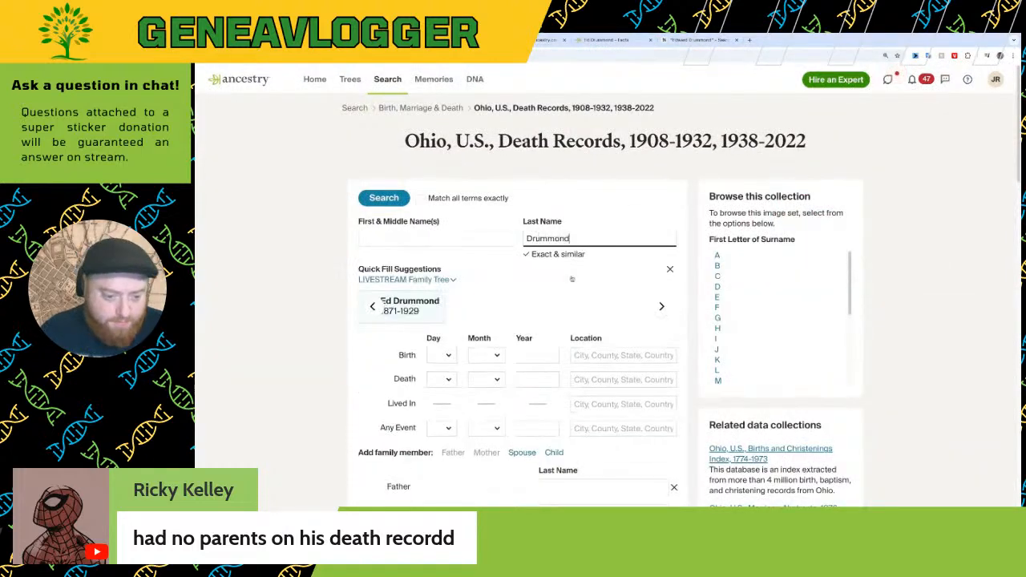
{"action": "left_click", "coordinate": [537, 379]}
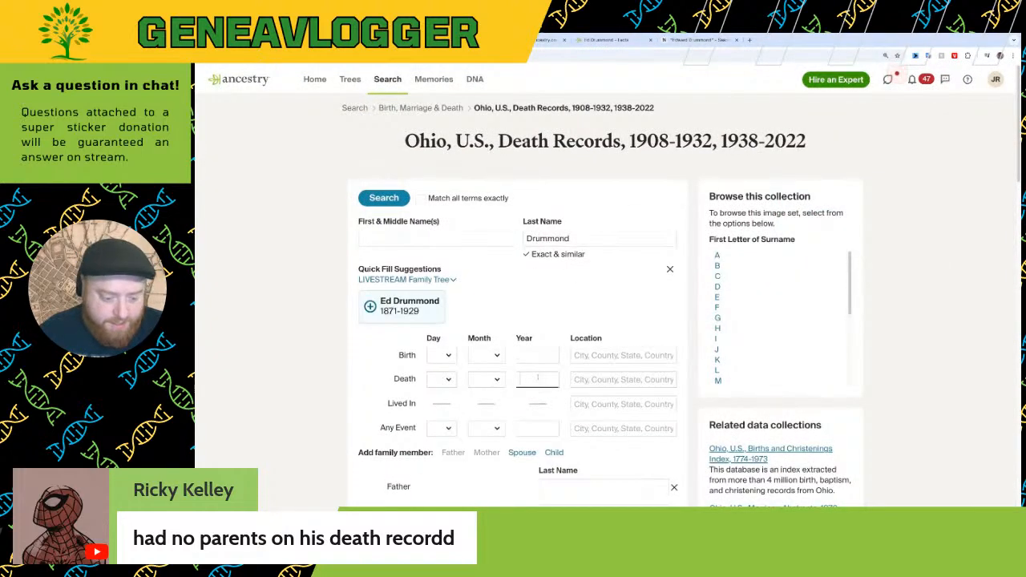
{"action": "type", "text": "1929"}
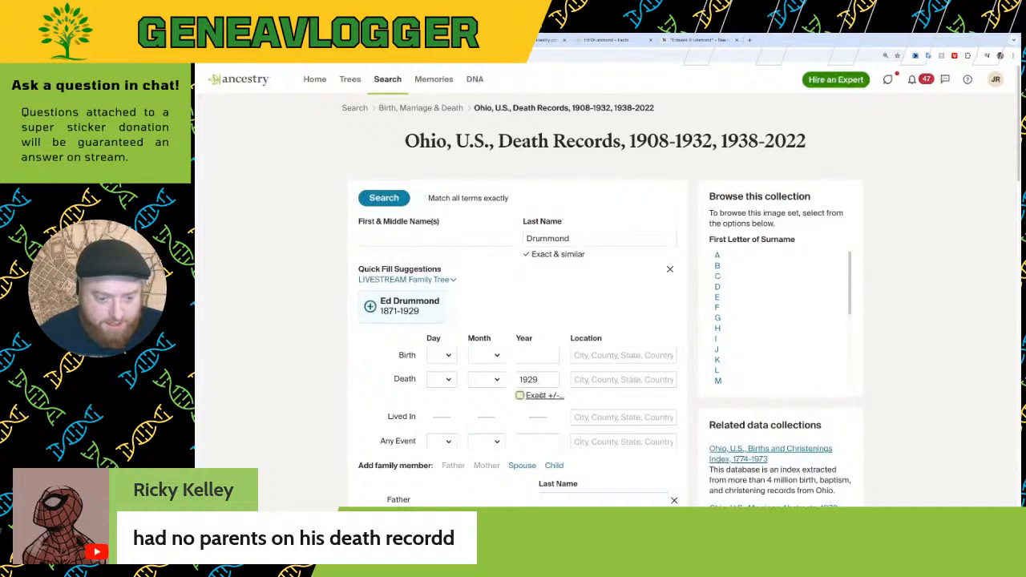
{"action": "left_click", "coordinate": [520, 395]}
{"action": "left_click", "coordinate": [405, 204]}
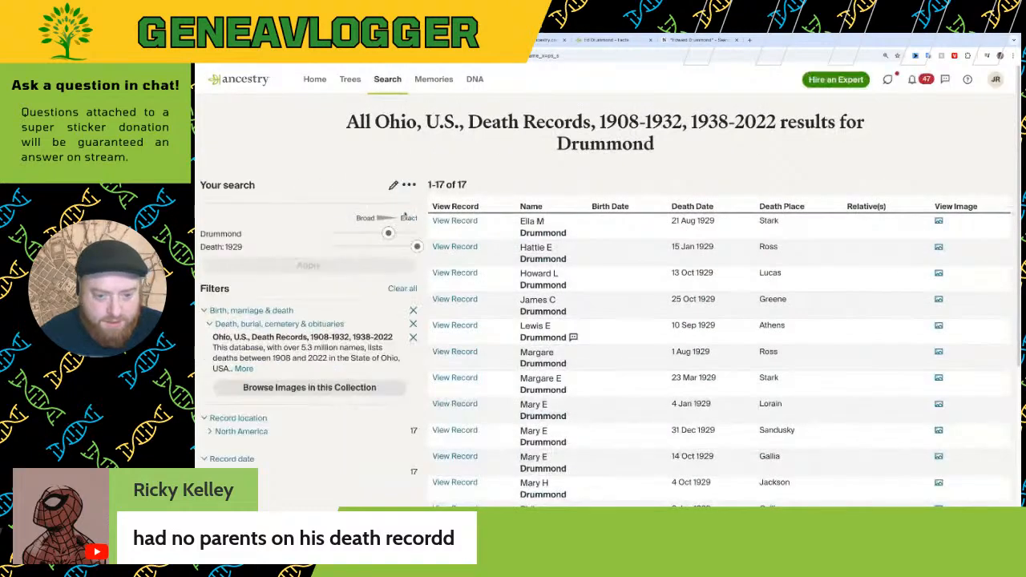
Open the 10 Sep 1929 Athens death record, examine its index page image, and return to the results
{"action": "scroll", "coordinate": [657, 257], "scroll_direction": "down", "scroll_amount": 2}
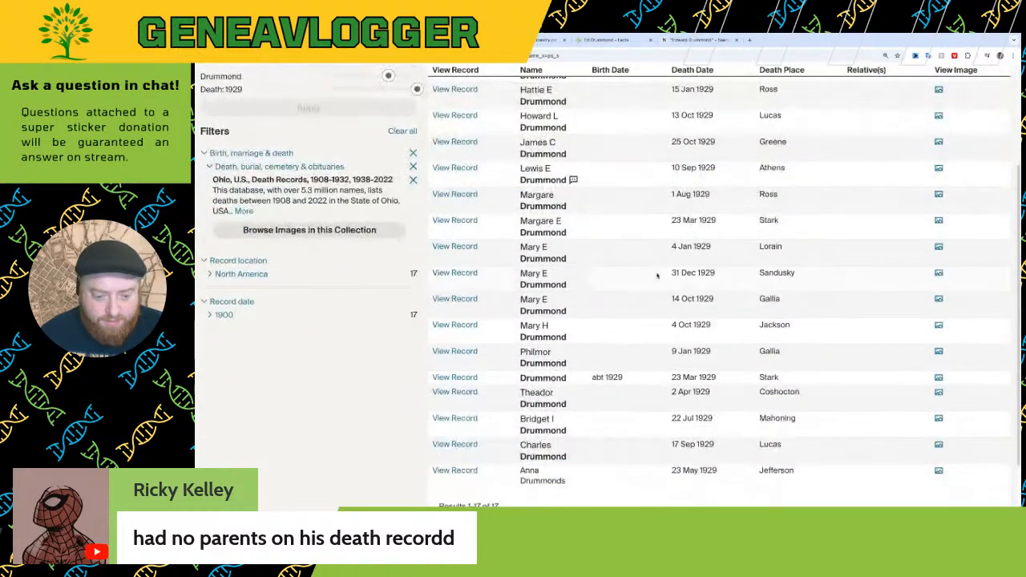
{"action": "scroll", "coordinate": [657, 285], "scroll_direction": "up", "scroll_amount": 1}
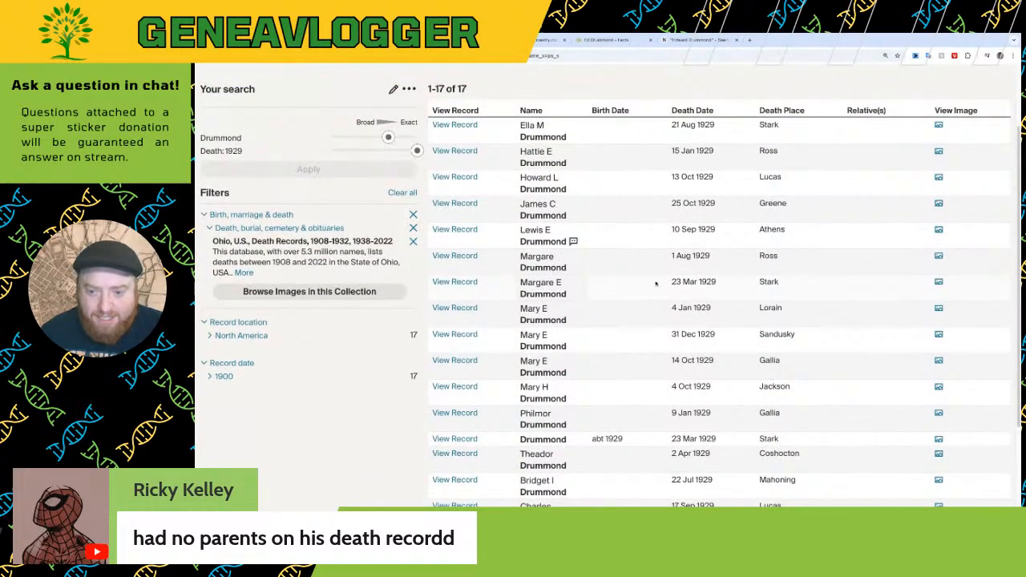
{"action": "left_click", "coordinate": [455, 230]}
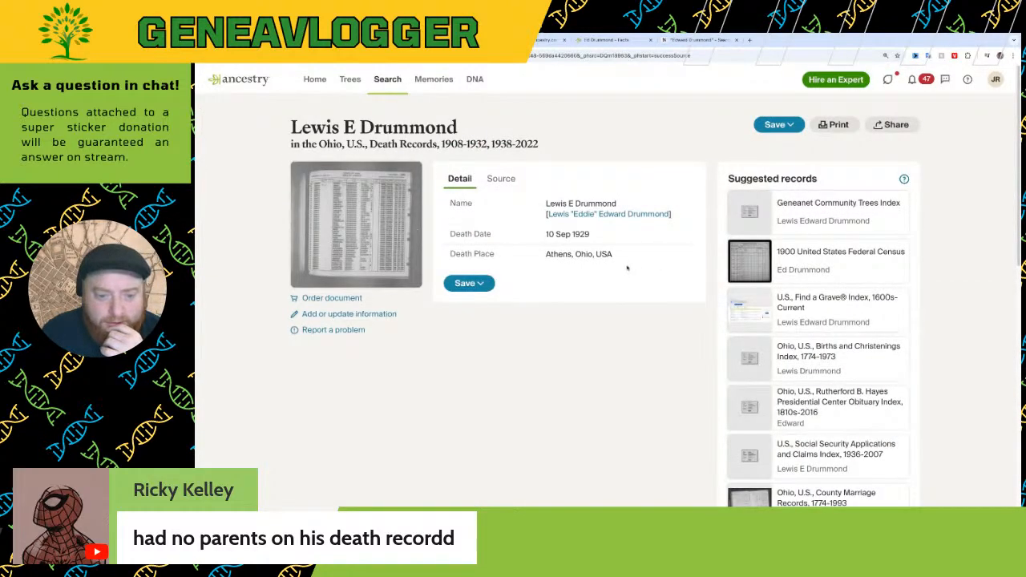
{"action": "left_click", "coordinate": [364, 226]}
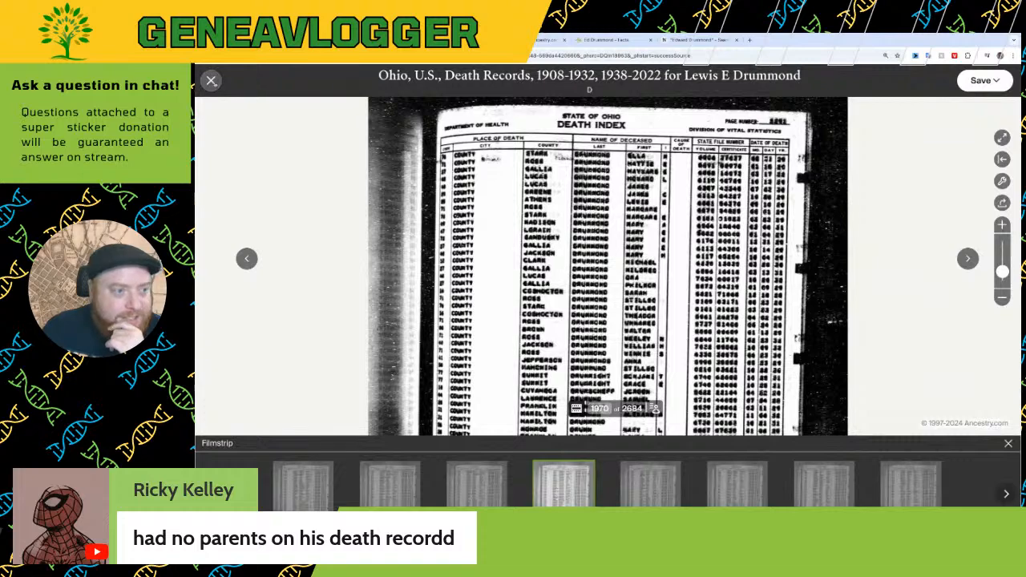
{"action": "left_click", "coordinate": [210, 80]}
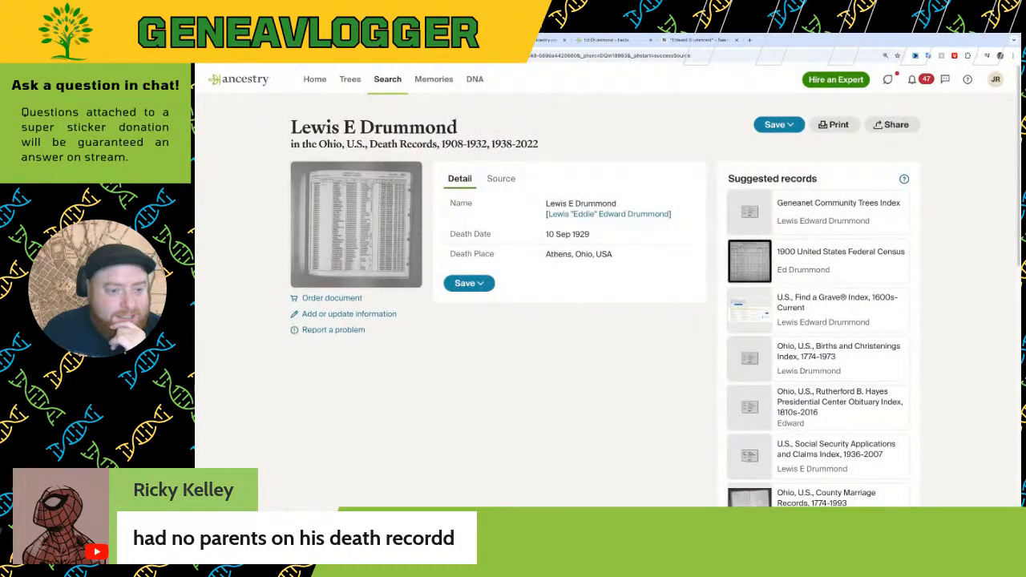
{"action": "key", "text": "alt+Left"}
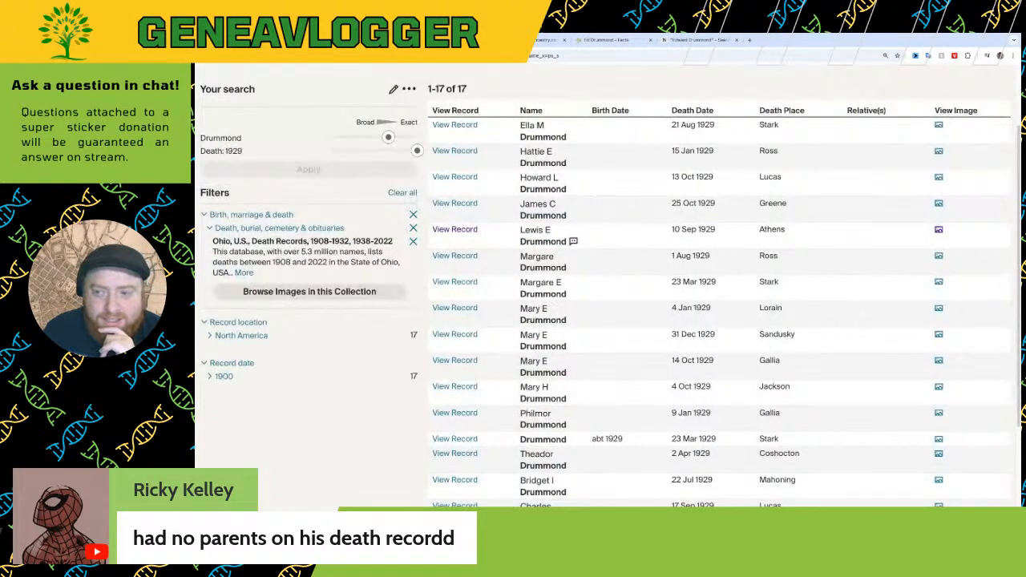
Check the years covered in the death collection's title and look through the 1929 deaths listed
{"action": "scroll", "coordinate": [276, 186], "scroll_direction": "up", "scroll_amount": 2}
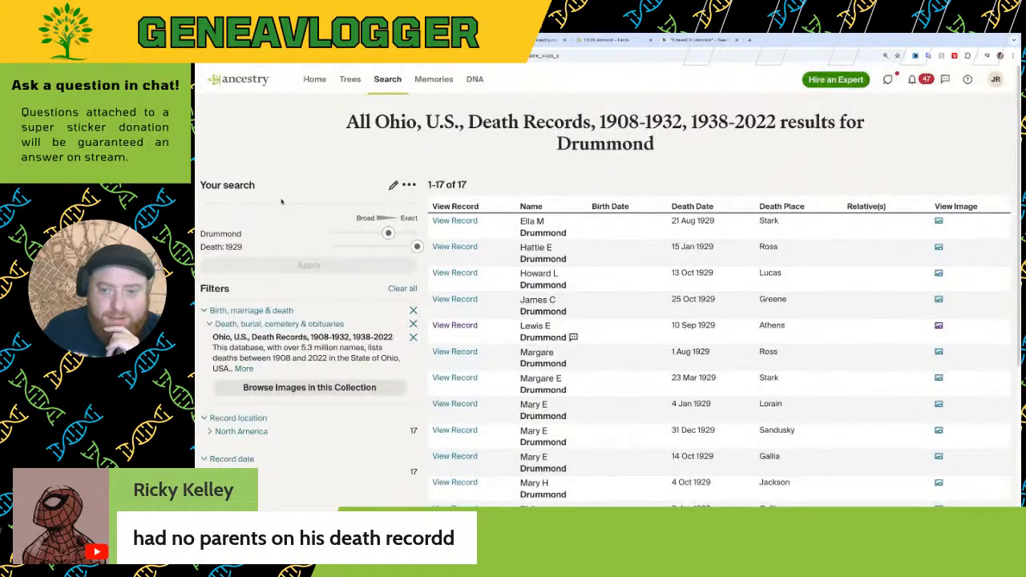
{"action": "left_click_drag", "start_coordinate": [425, 122], "coordinate": [690, 121]}
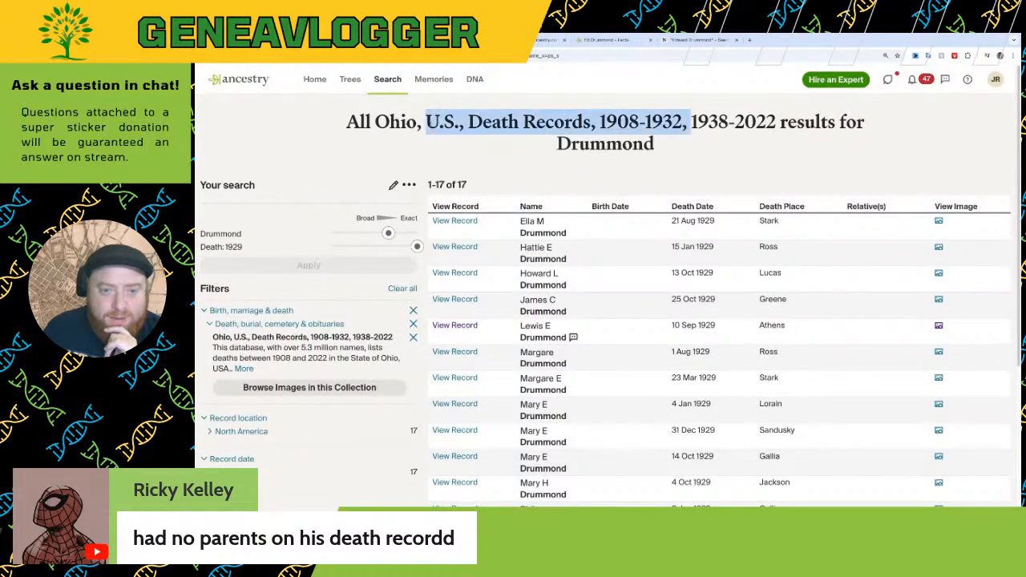
{"action": "left_click", "coordinate": [666, 141]}
{"action": "scroll", "coordinate": [648, 267], "scroll_direction": "down", "scroll_amount": 4}
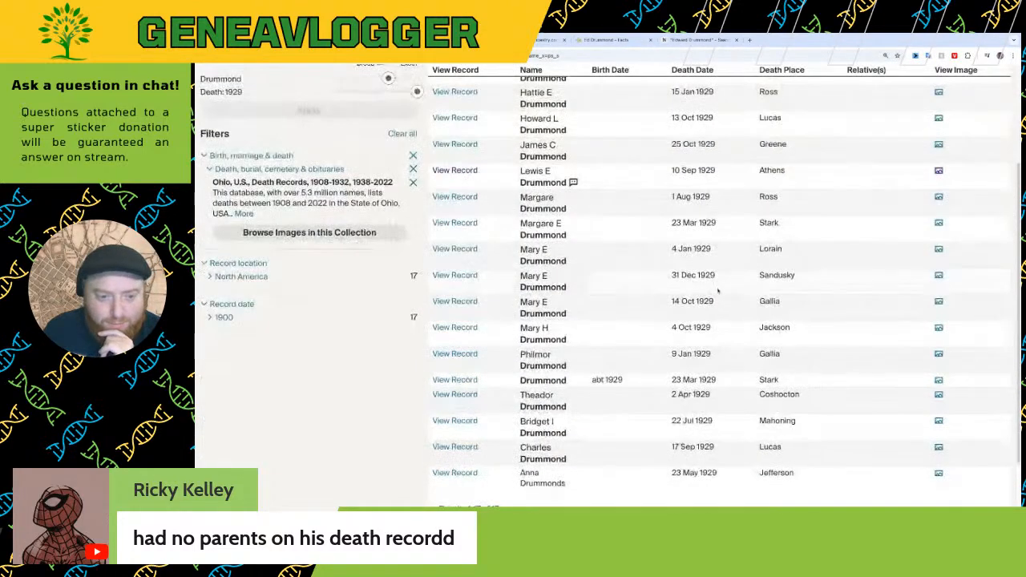
{"action": "scroll", "coordinate": [648, 267], "scroll_direction": "up", "scroll_amount": 2}
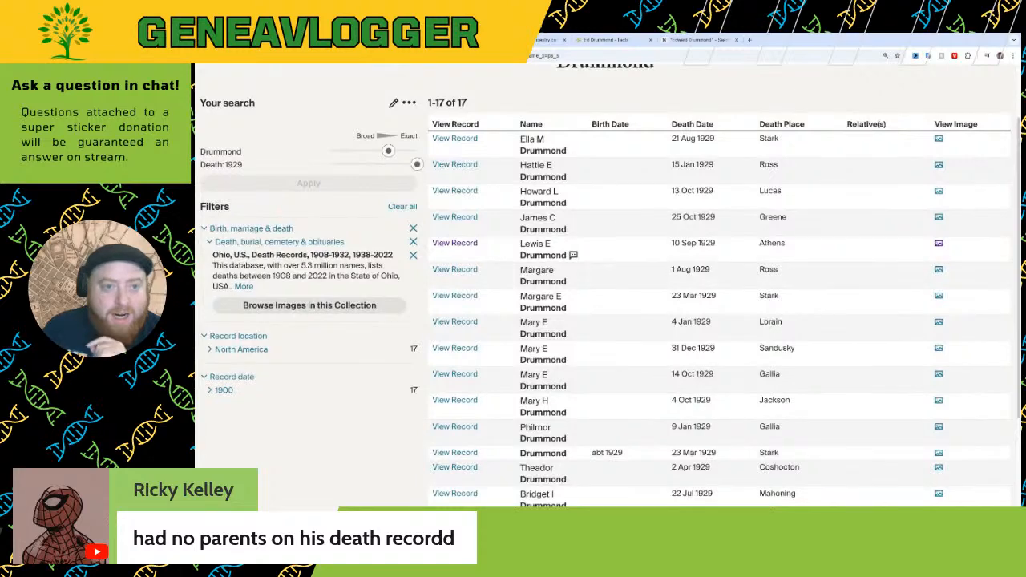
Rerun the 1924 marriage search using the first name from the death record and look through the results
{"action": "left_click", "coordinate": [590, 42]}
{"action": "left_click", "coordinate": [554, 41]}
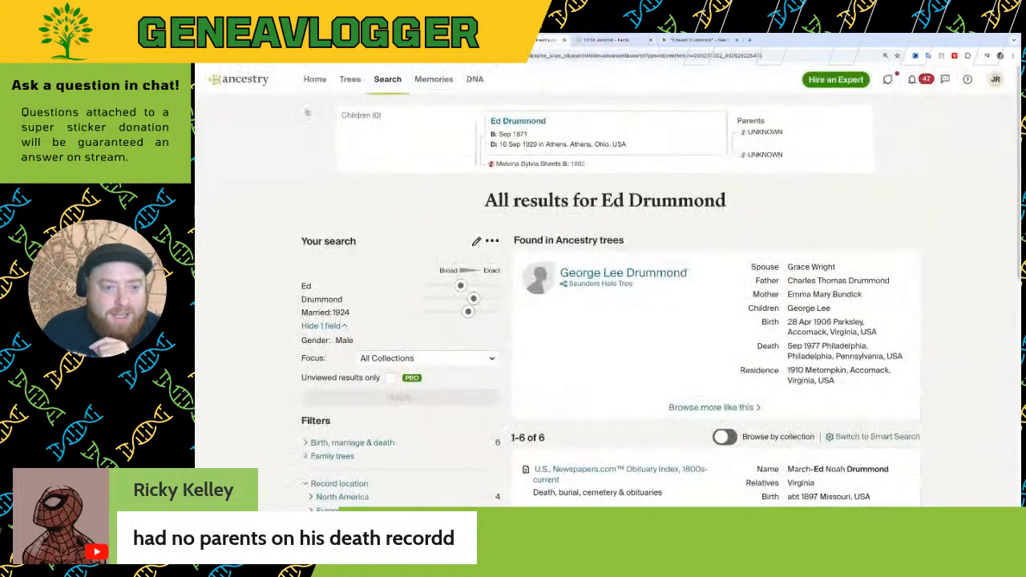
{"action": "left_click", "coordinate": [477, 240]}
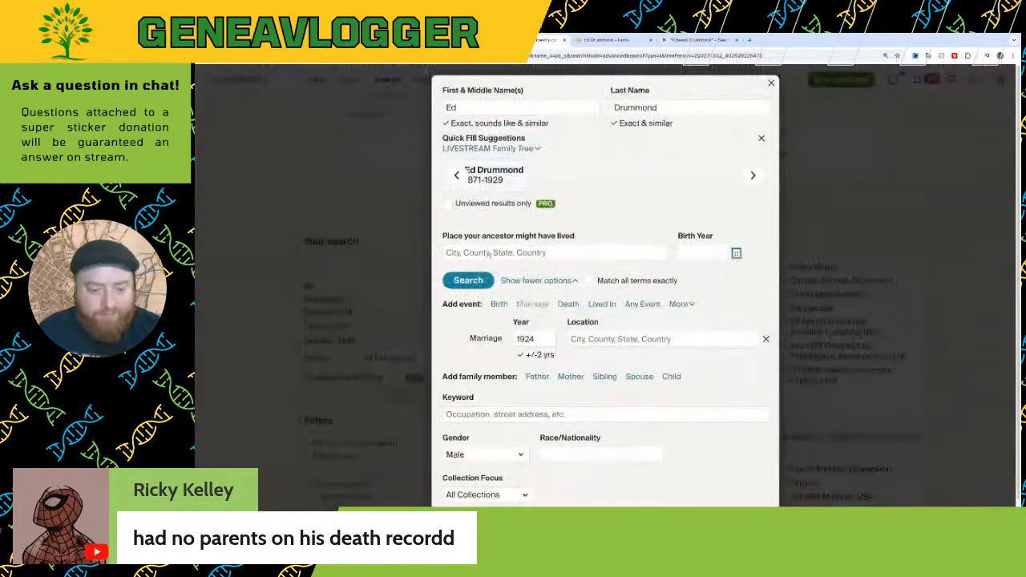
{"action": "type", "text": "Lewis"}
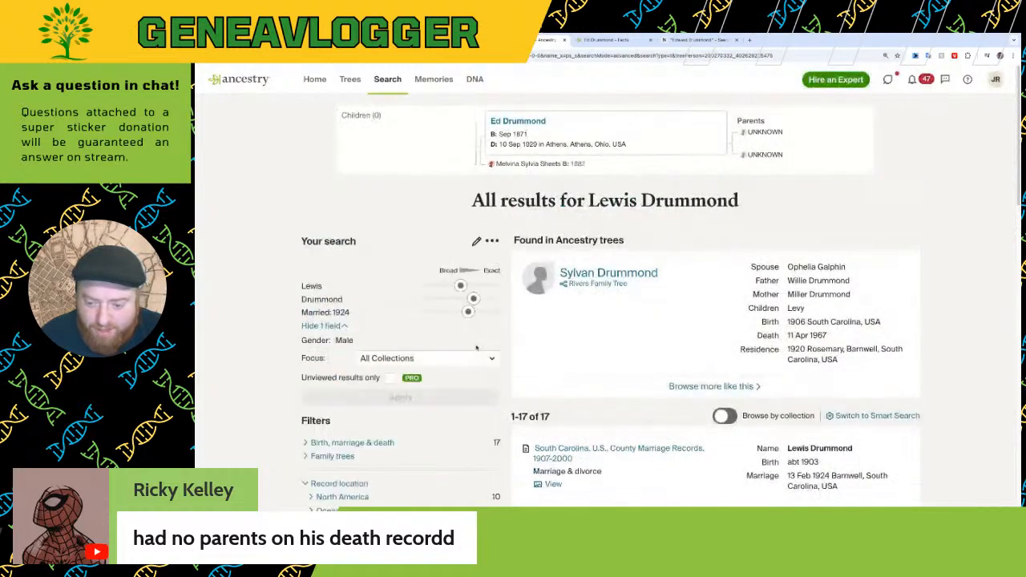
{"action": "scroll", "coordinate": [481, 349], "scroll_direction": "down", "scroll_amount": 3}
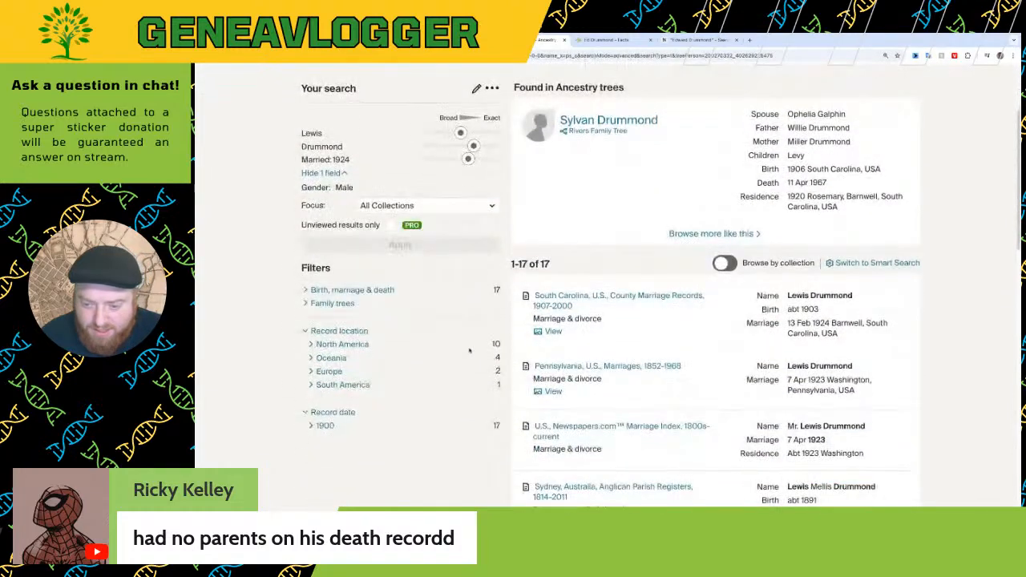
{"action": "scroll", "coordinate": [476, 346], "scroll_direction": "down", "scroll_amount": 1}
{"action": "scroll", "coordinate": [470, 351], "scroll_direction": "up", "scroll_amount": 1}
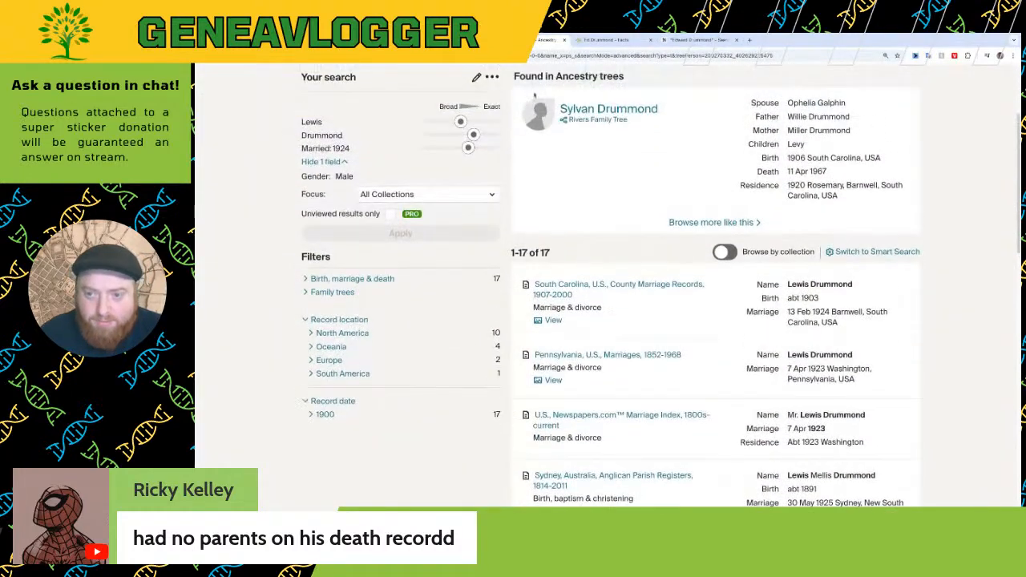
Set the marriage location to Ohio, USA, exact to this place, and rerun the search
{"action": "left_click", "coordinate": [476, 77]}
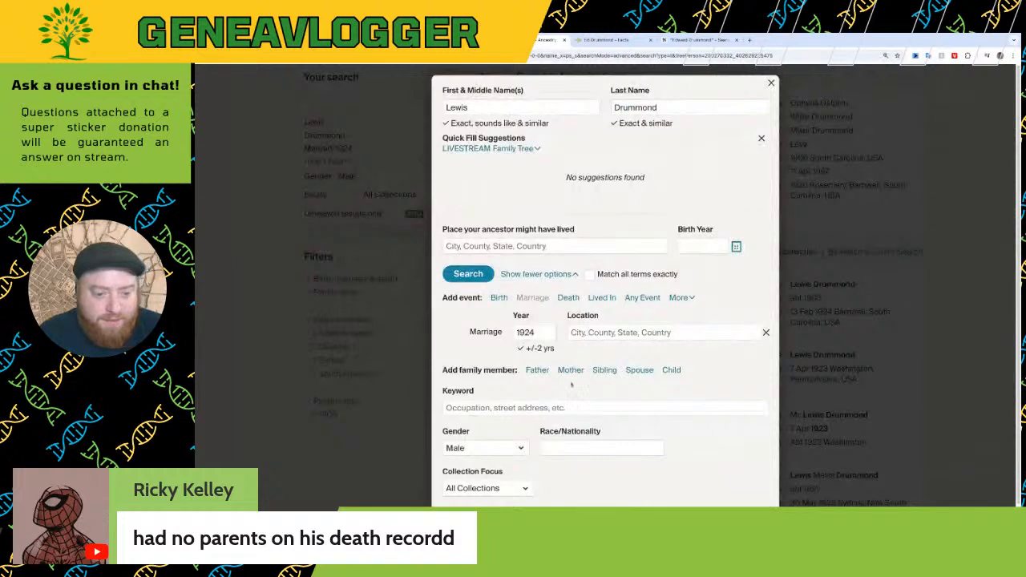
{"action": "left_click", "coordinate": [603, 332]}
{"action": "type", "text": "Ohio"}
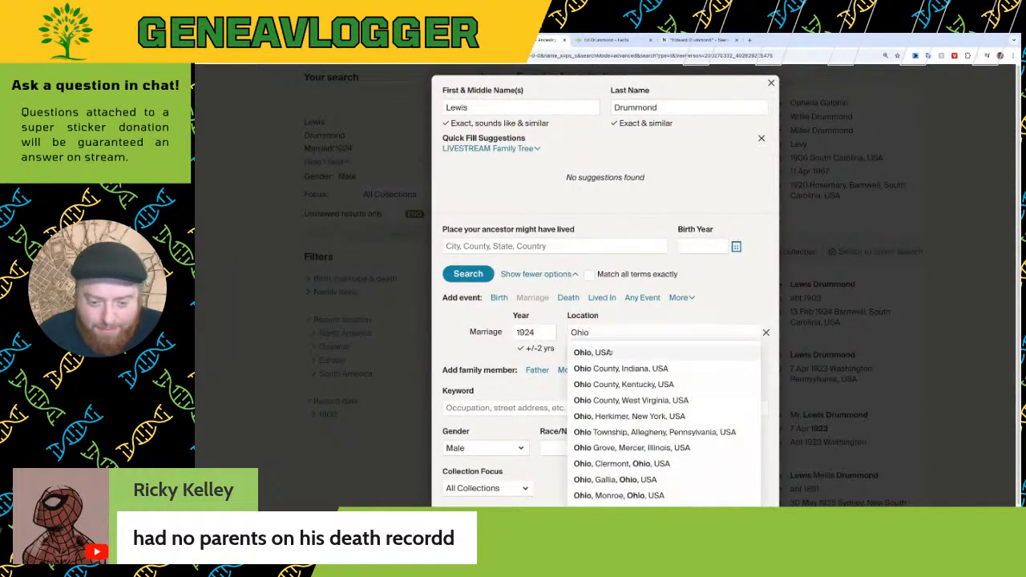
{"action": "left_click", "coordinate": [593, 350]}
{"action": "left_click", "coordinate": [576, 348]}
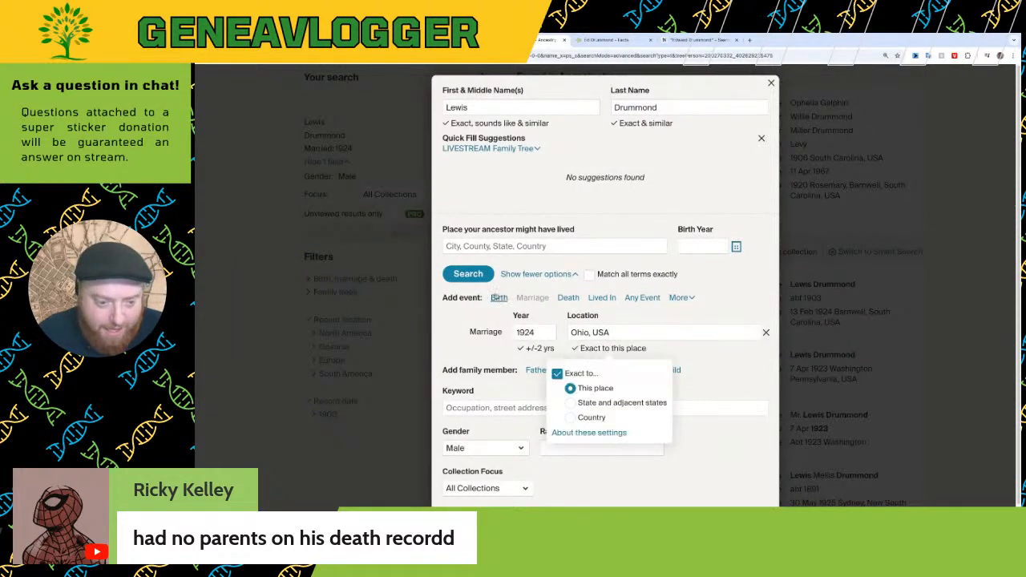
{"action": "left_click", "coordinate": [470, 274]}
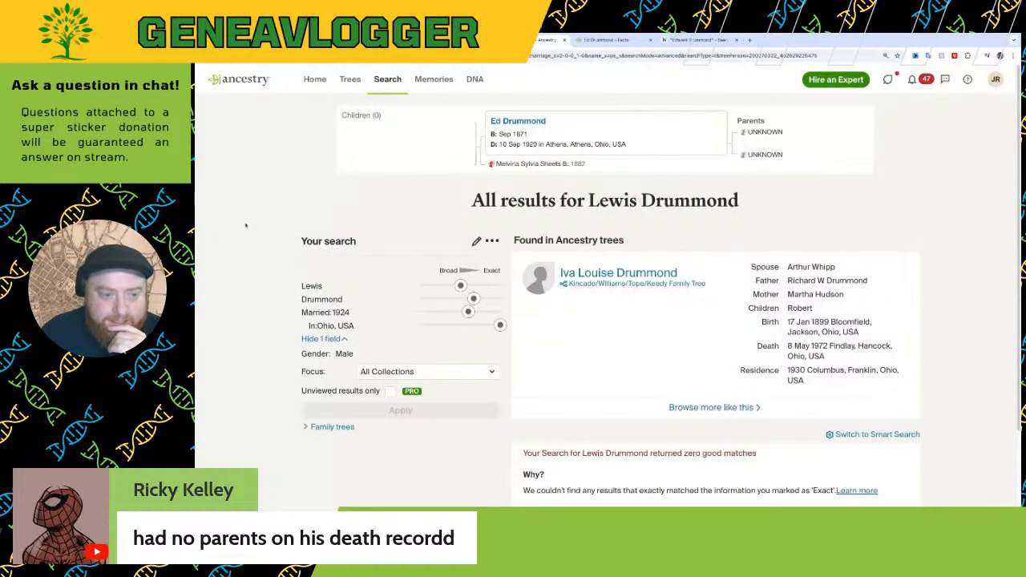
Edit the record search and clear the marriage event's year and location
{"action": "left_click", "coordinate": [477, 231]}
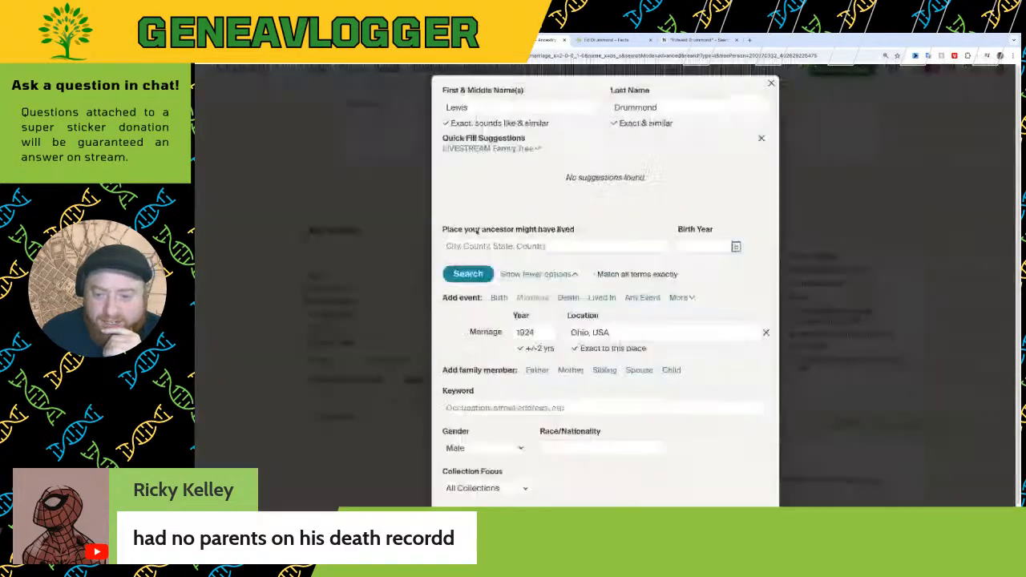
{"action": "left_click", "coordinate": [535, 333]}
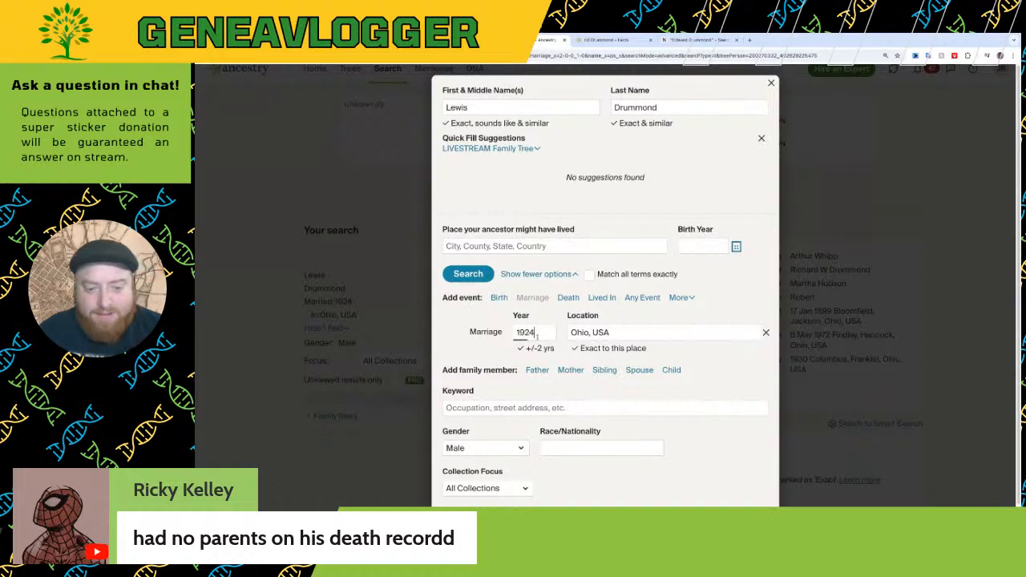
{"action": "double_click", "coordinate": [535, 334]}
{"action": "key", "text": "BackSpace"}
{"action": "key", "text": "Tab"}
{"action": "key", "text": "BackSpace"}
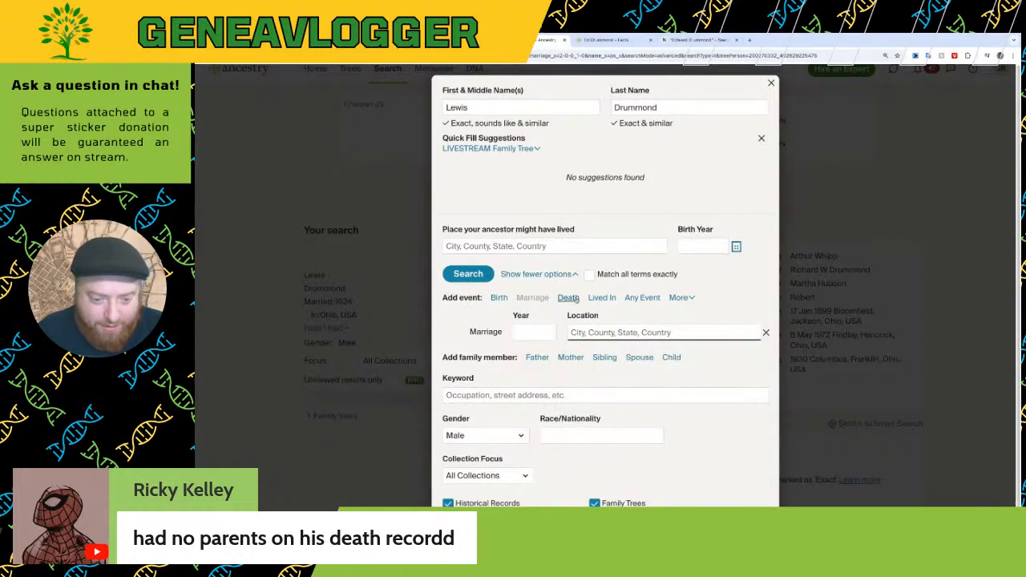
Add a death event of 1929 in Ohio, USA, with year and place both exact, and run the search
{"action": "left_click", "coordinate": [569, 297]}
{"action": "left_click", "coordinate": [535, 359]}
{"action": "type", "text": "1929"}
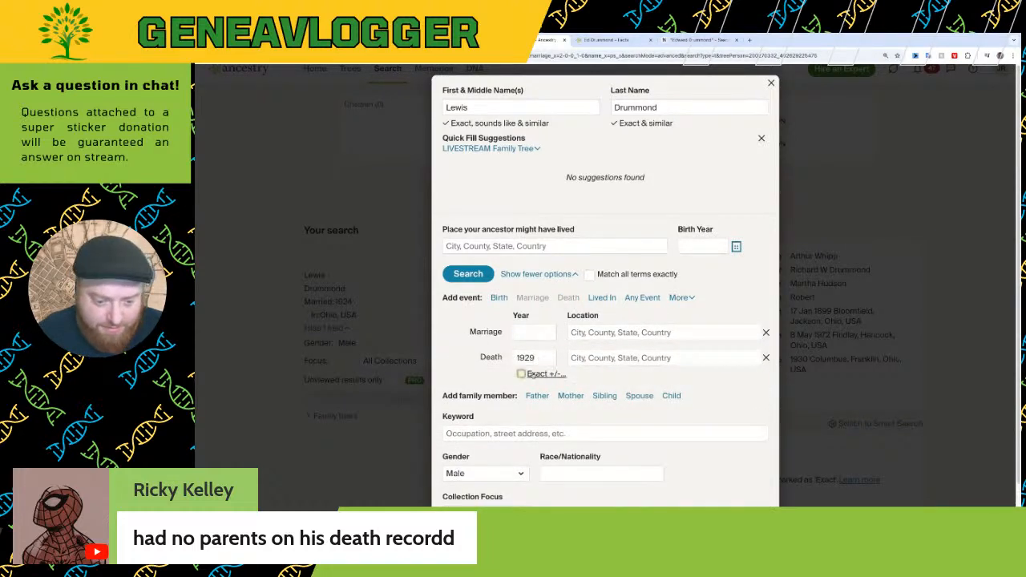
{"action": "left_click", "coordinate": [522, 374]}
{"action": "left_click", "coordinate": [622, 357]}
{"action": "type", "text": "OPhio"}
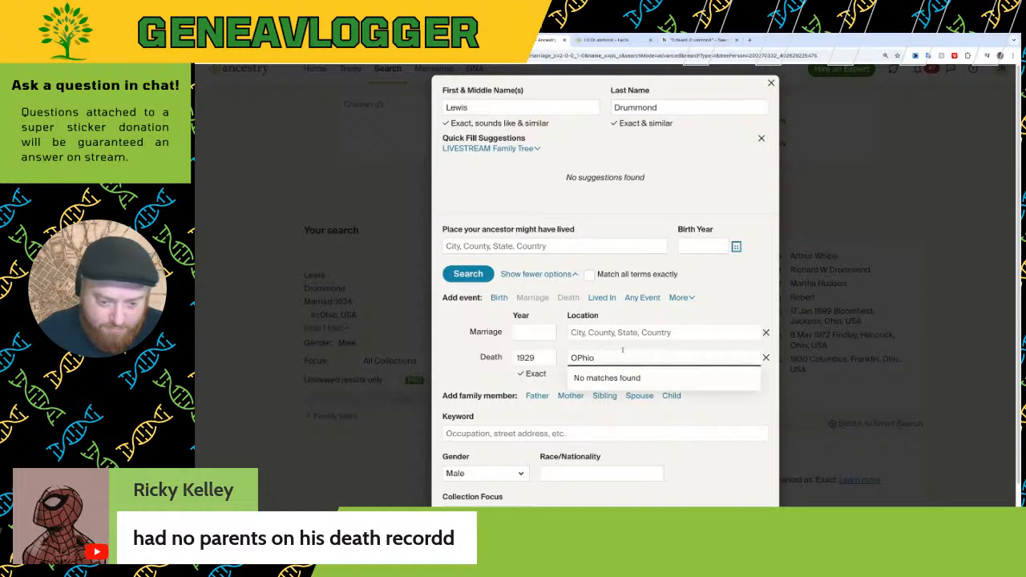
{"action": "key", "text": "BackSpace"}
{"action": "key", "text": "BackSpace"}
{"action": "key", "text": "BackSpace"}
{"action": "key", "text": "BackSpace"}
{"action": "type", "text": "hio"}
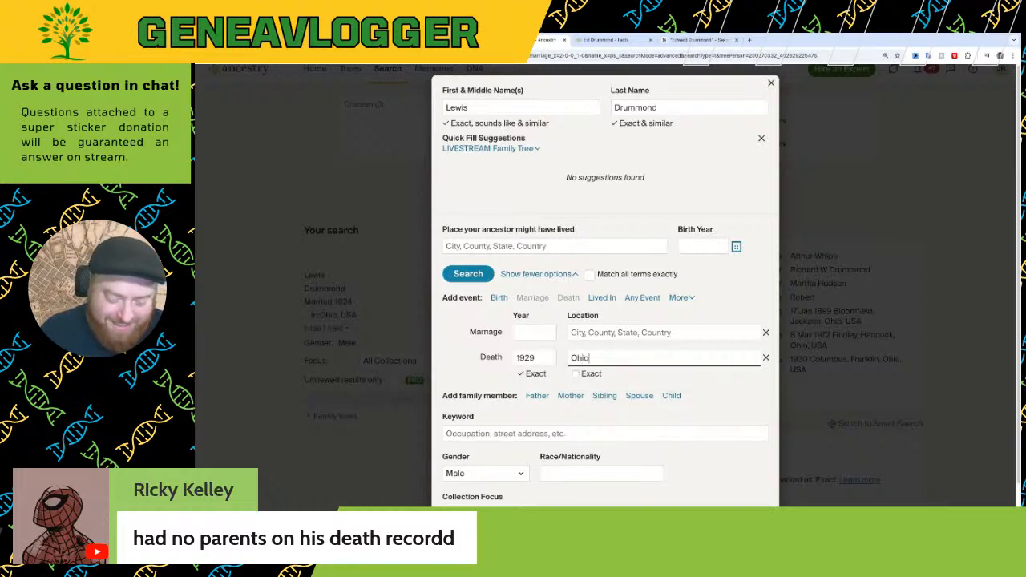
{"action": "left_click", "coordinate": [591, 378]}
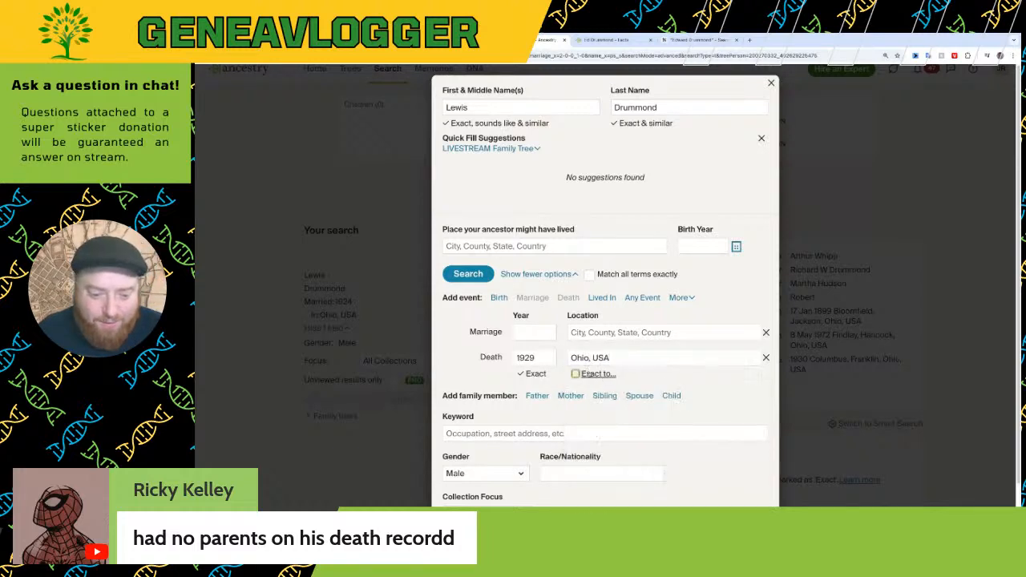
{"action": "left_click", "coordinate": [575, 374]}
{"action": "left_click", "coordinate": [465, 275]}
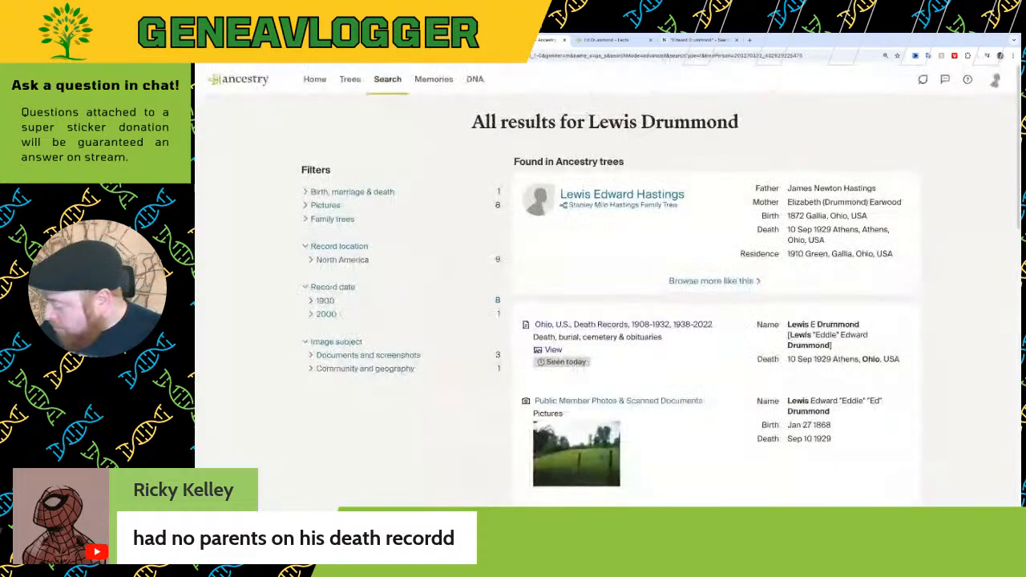
Look through the 1929 death results, examine the close-up headstone photo of the couple, and return to the results
{"action": "scroll", "coordinate": [413, 237], "scroll_direction": "down", "scroll_amount": 3}
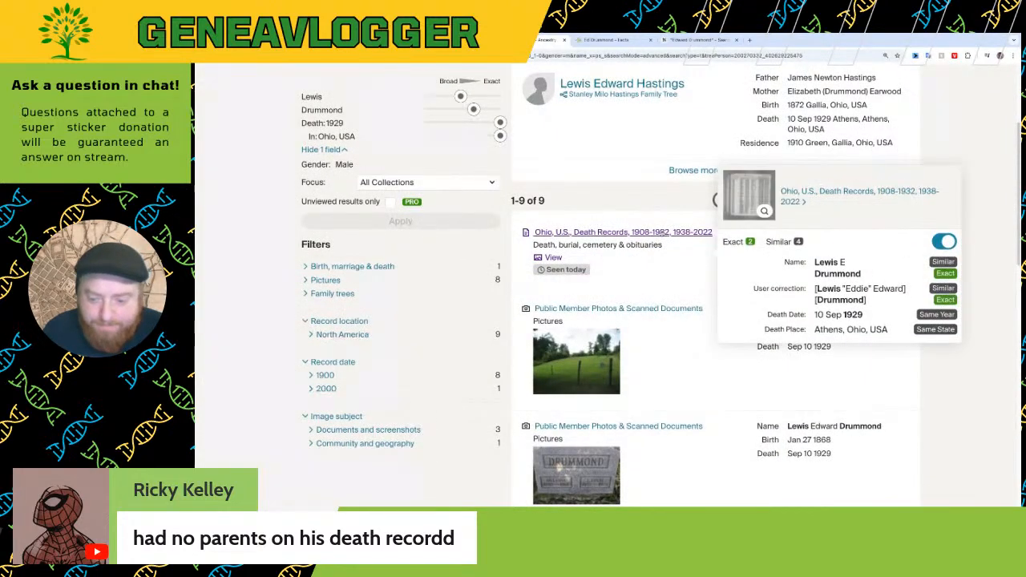
{"action": "scroll", "coordinate": [710, 443], "scroll_direction": "down", "scroll_amount": 1}
{"action": "scroll", "coordinate": [710, 444], "scroll_direction": "down", "scroll_amount": 1}
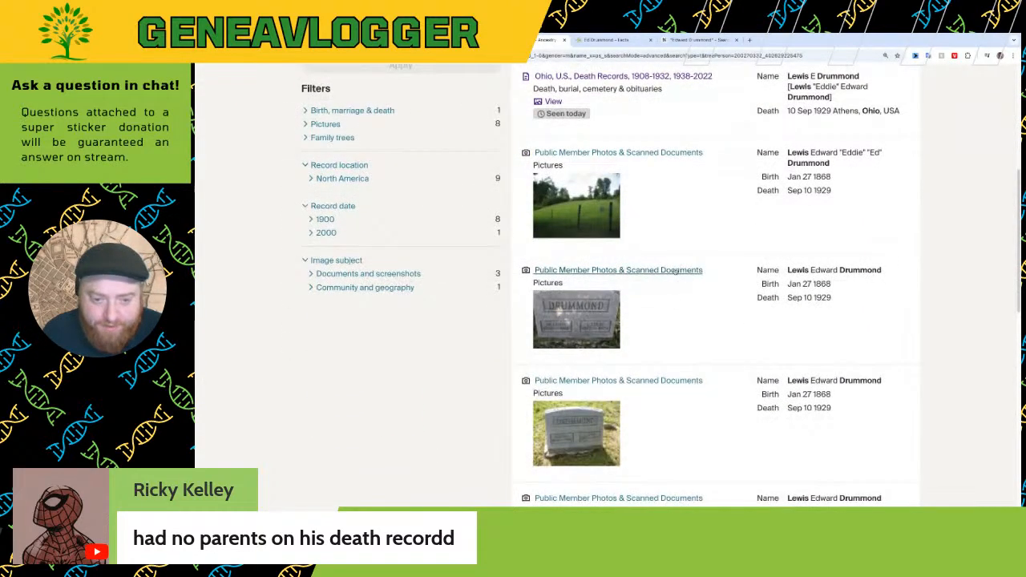
{"action": "left_click", "coordinate": [593, 316]}
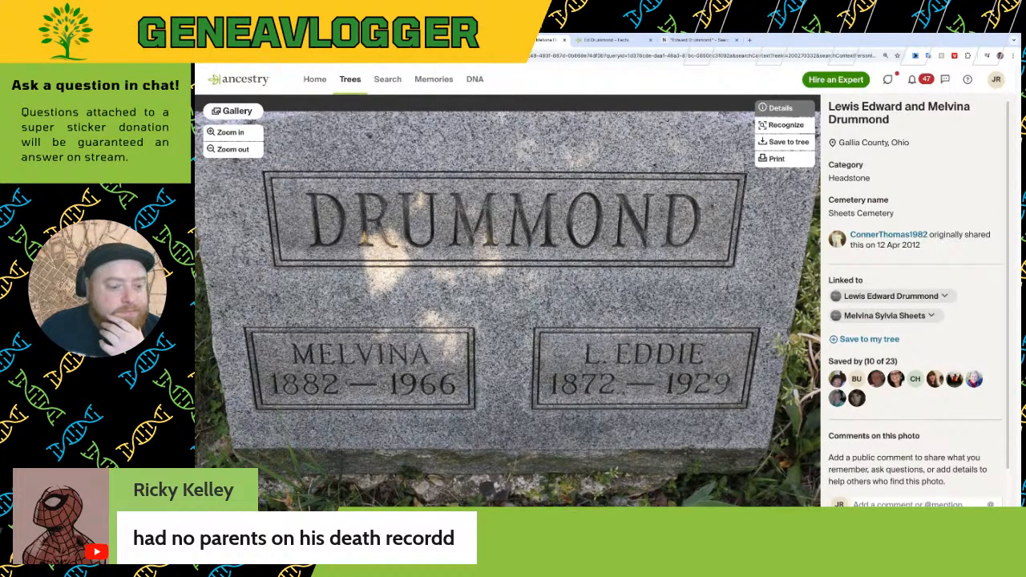
{"action": "key", "text": "alt+Left"}
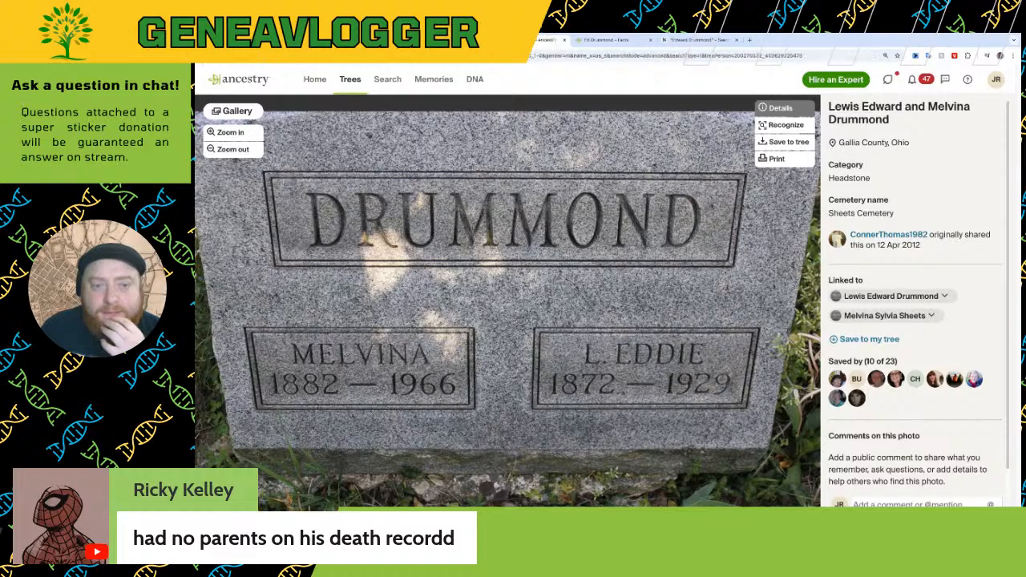
Open the scanned 1929 death certificate among the member photos and read its personal, medical, parent and informant entries
{"action": "scroll", "coordinate": [261, 233], "scroll_direction": "down", "scroll_amount": 4}
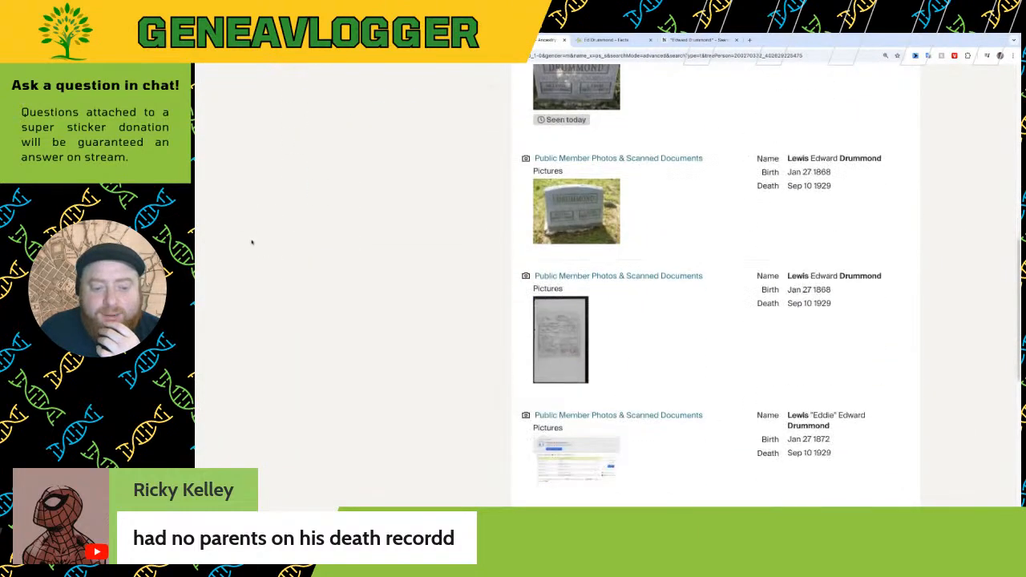
{"action": "scroll", "coordinate": [255, 245], "scroll_direction": "down", "scroll_amount": 2}
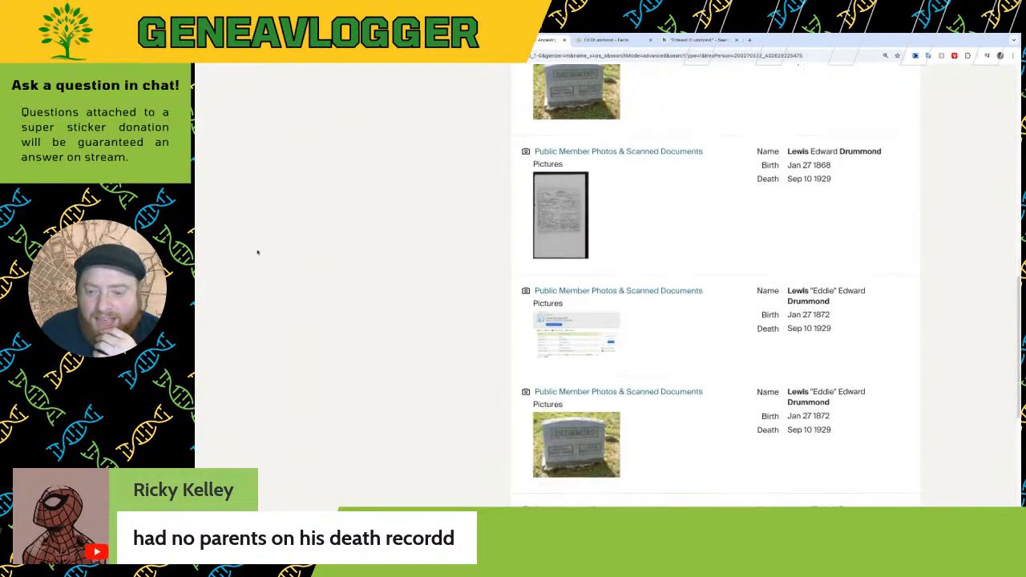
{"action": "left_click", "coordinate": [551, 202]}
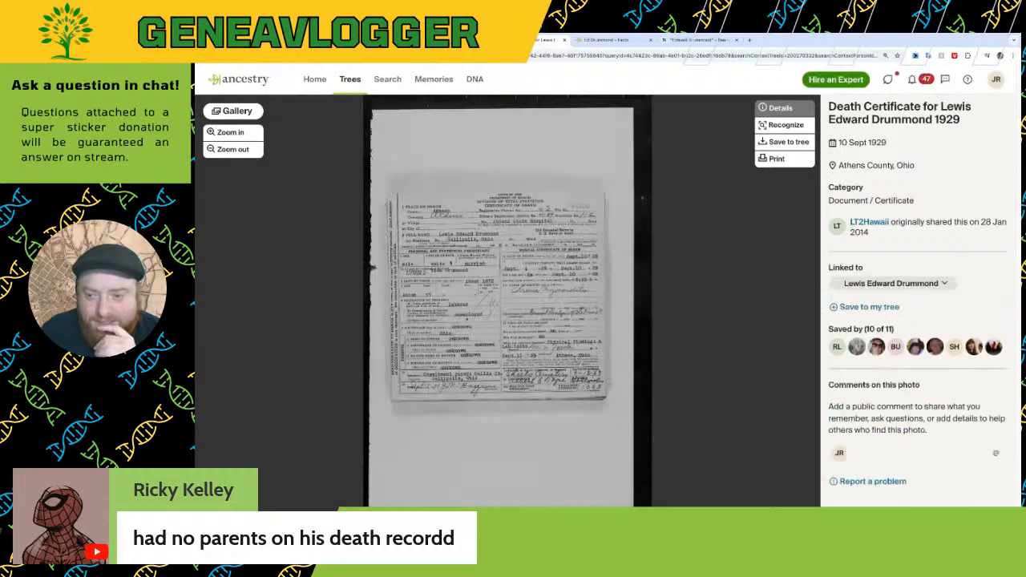
{"action": "scroll", "coordinate": [466, 264], "scroll_direction": "up", "scroll_amount": 2}
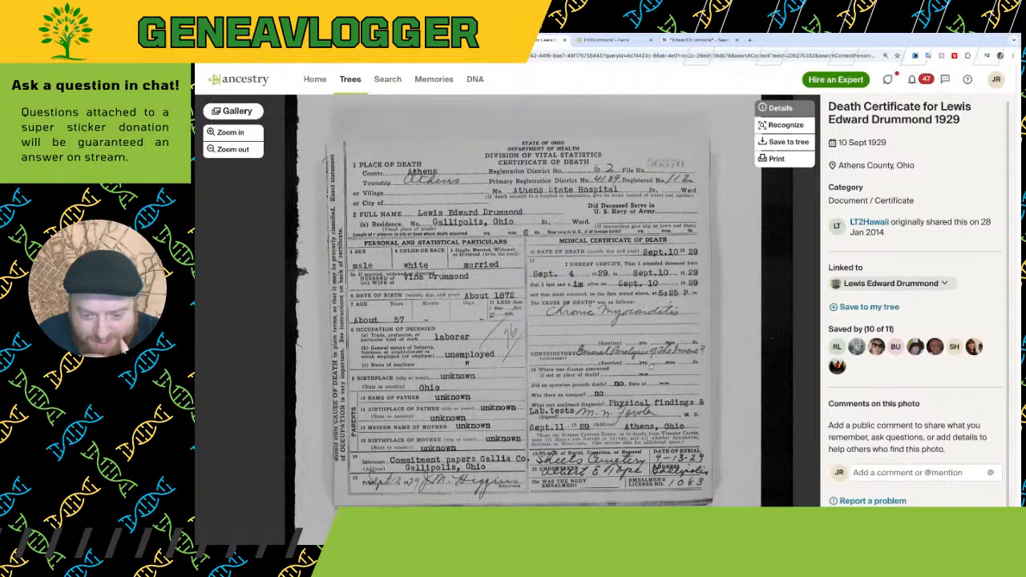
{"action": "scroll", "coordinate": [652, 366], "scroll_direction": "up", "scroll_amount": 3}
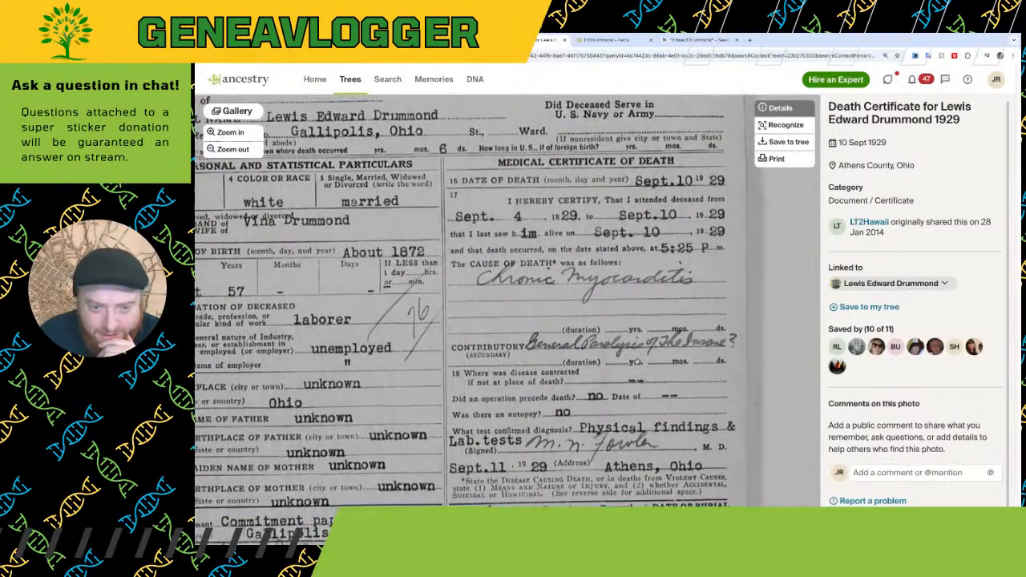
{"action": "scroll", "coordinate": [636, 362], "scroll_direction": "down", "scroll_amount": 2}
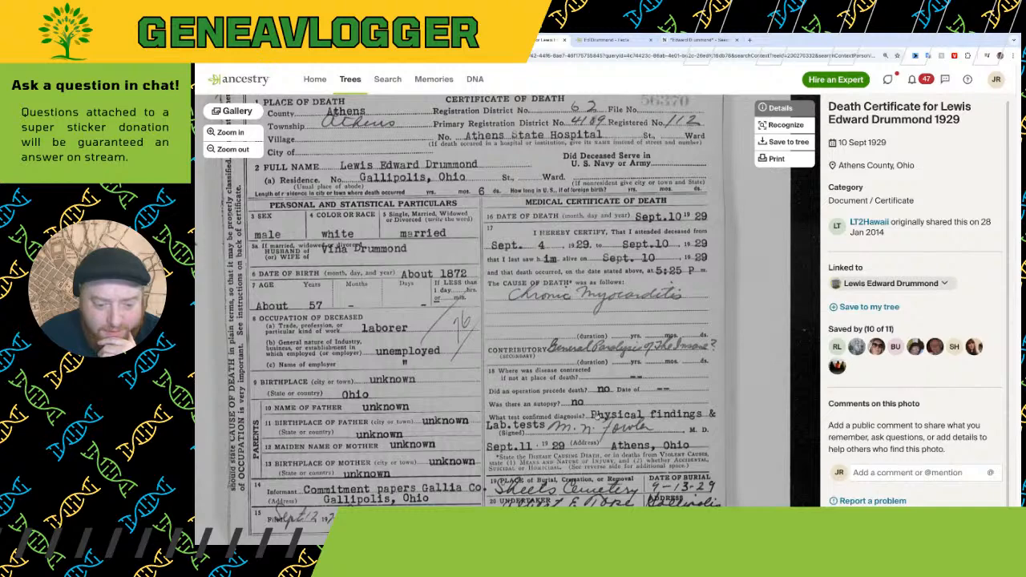
{"action": "mouse_move", "coordinate": [595, 417]}
{"action": "left_mouse_down"}
{"action": "mouse_move", "coordinate": [597, 387]}
{"action": "mouse_move", "coordinate": [608, 419]}
{"action": "left_mouse_up"}
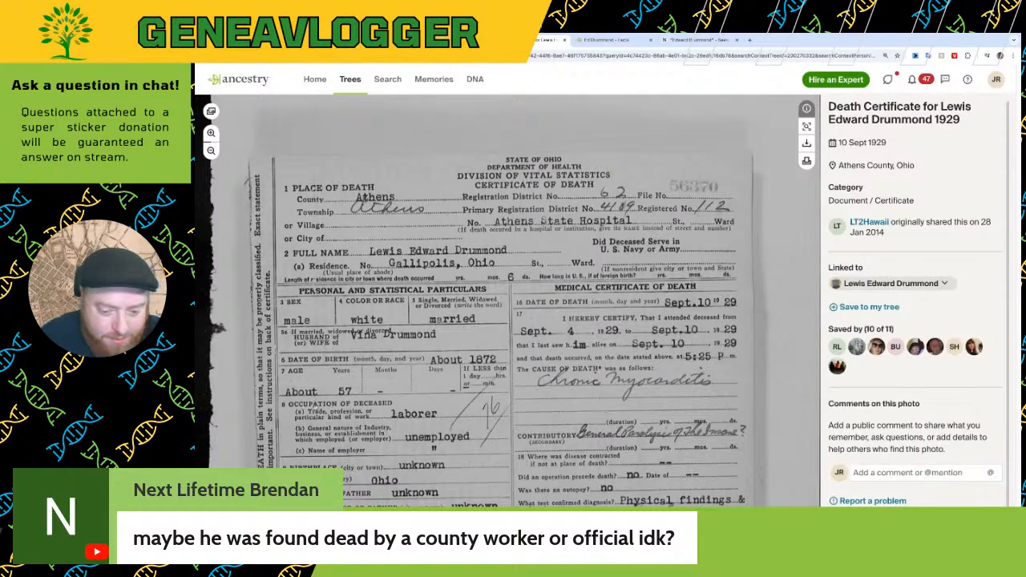
{"action": "left_click_drag", "start_coordinate": [329, 406], "coordinate": [390, 279]}
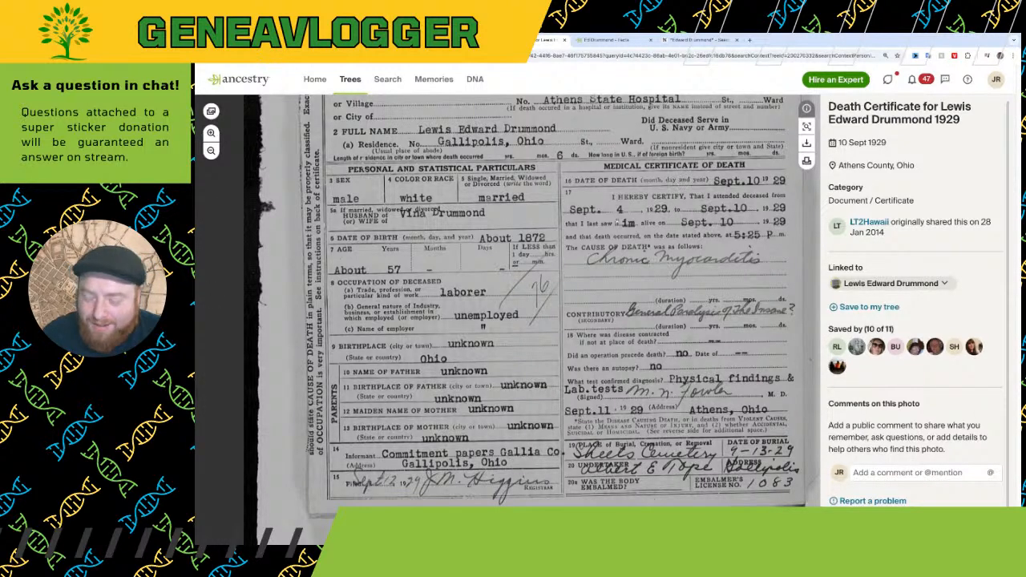
Save the death certificate to the ancestor's profile in the LIVESTREAM Family Tree, finding him by surname
{"action": "left_click", "coordinate": [885, 311]}
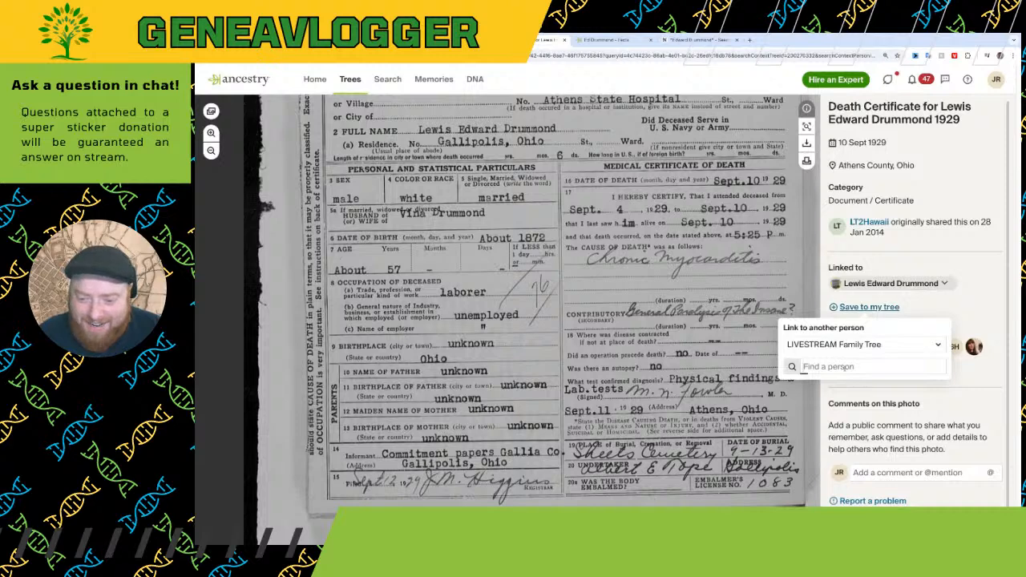
{"action": "type", "text": "Lewis"}
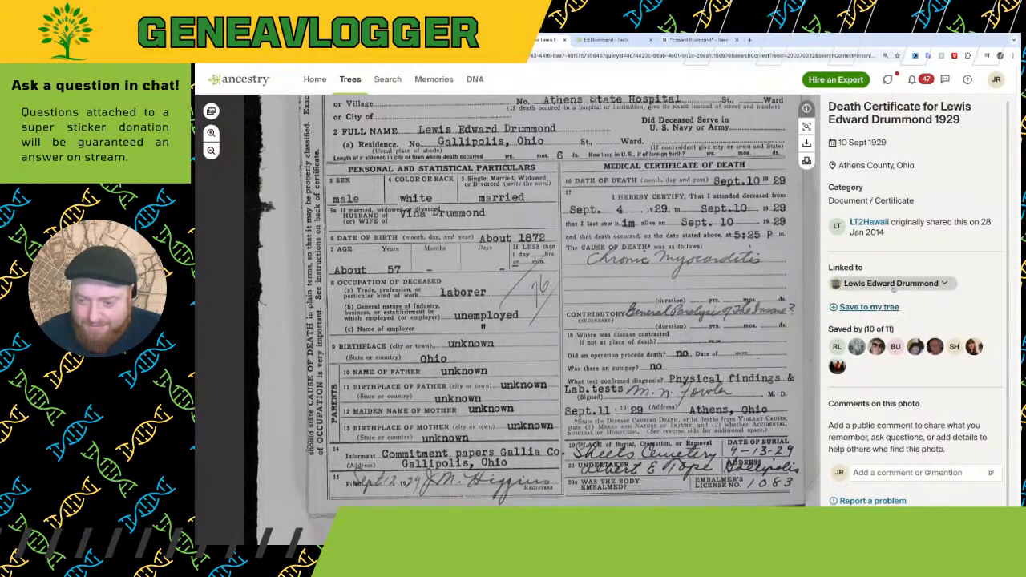
{"action": "left_click", "coordinate": [887, 309]}
{"action": "left_click", "coordinate": [855, 366]}
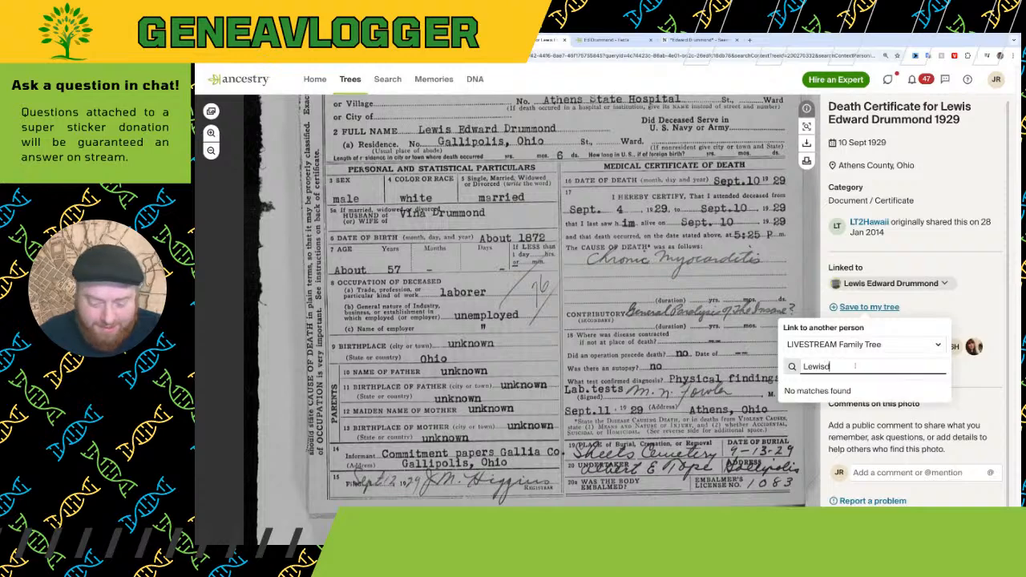
{"action": "key", "text": "BackSpace"}
{"action": "key", "text": "BackSpace"}
{"action": "key", "text": "BackSpace"}
{"action": "key", "text": "BackSpace"}
{"action": "key", "text": "BackSpace"}
{"action": "type", "text": "drummon"}
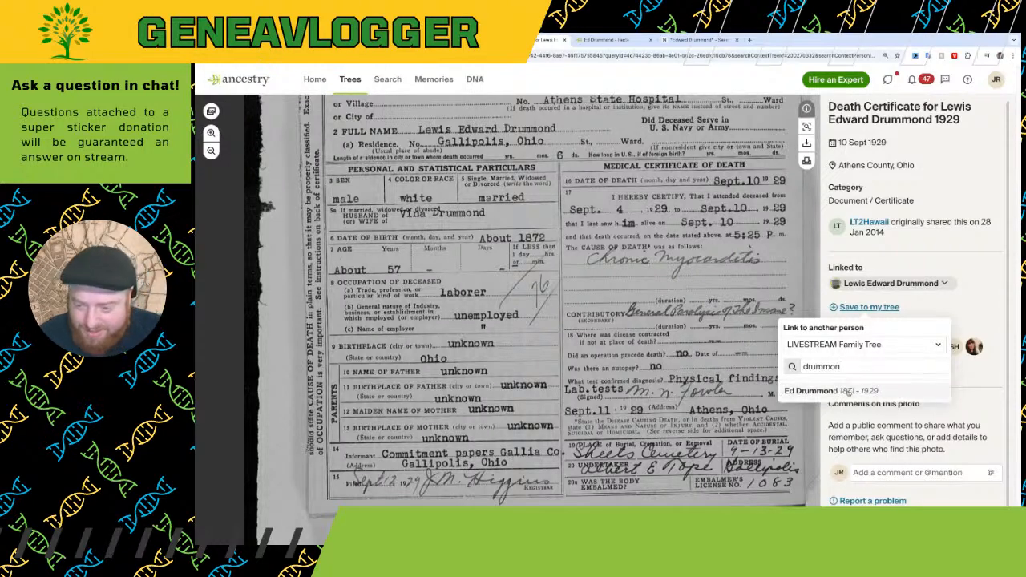
{"action": "left_click", "coordinate": [849, 392]}
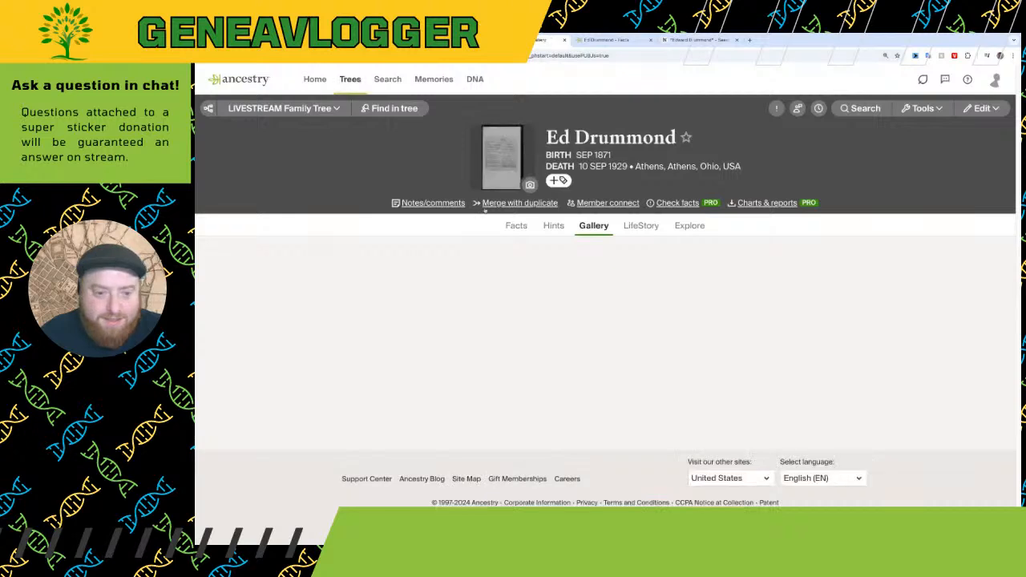
Replace the profile's first and middle name with the full given names on the death certificate and save
{"action": "left_click", "coordinate": [982, 108]}
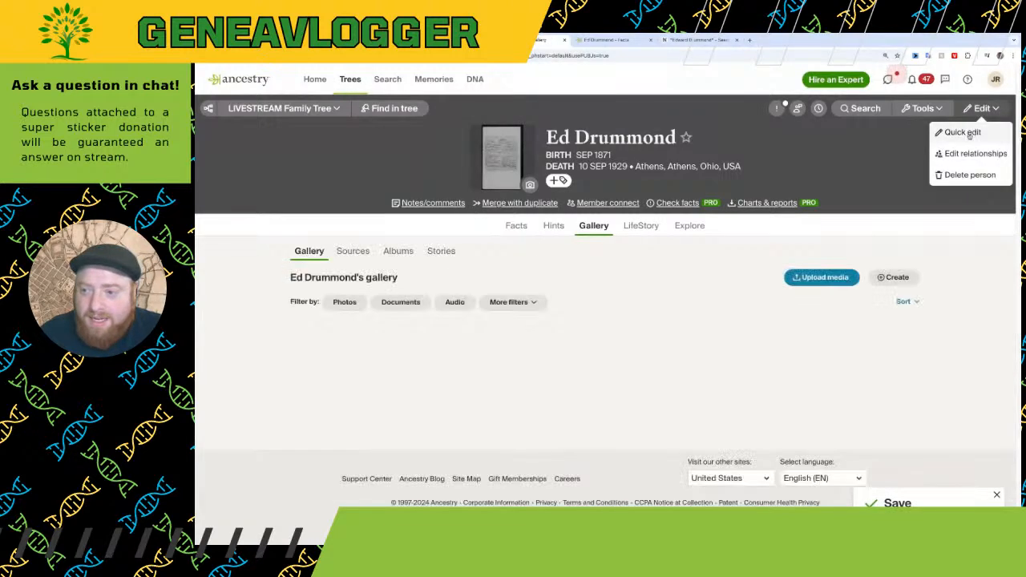
{"action": "left_click", "coordinate": [973, 132]}
{"action": "double_click", "coordinate": [397, 234]}
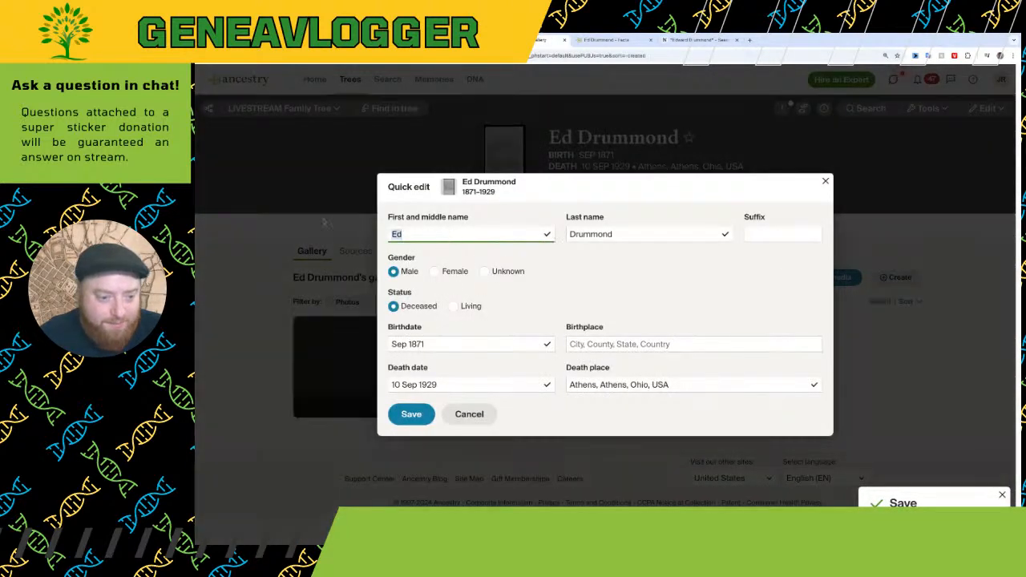
{"action": "type", "text": "Lewis Edward"}
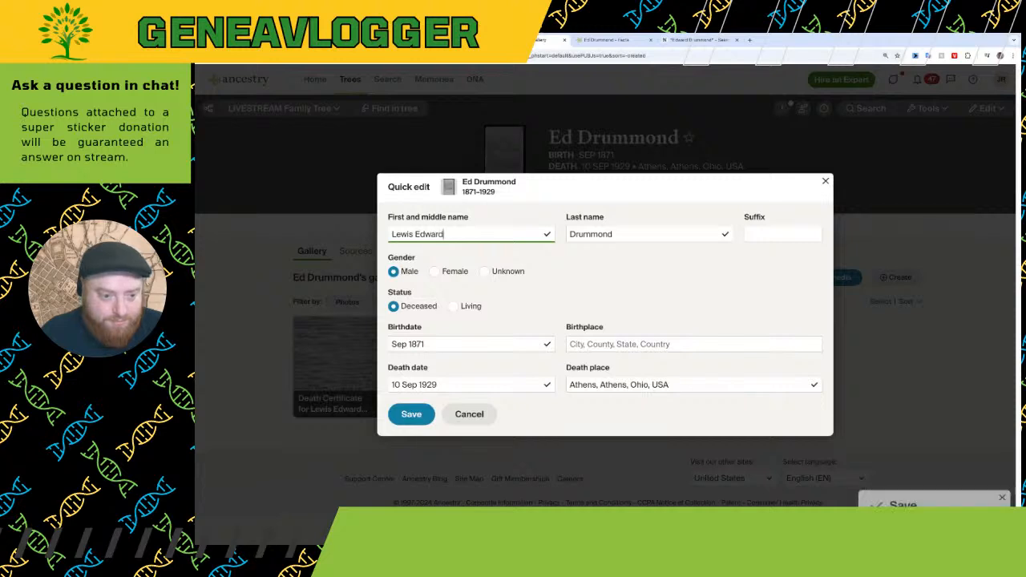
{"action": "key", "text": "Return"}
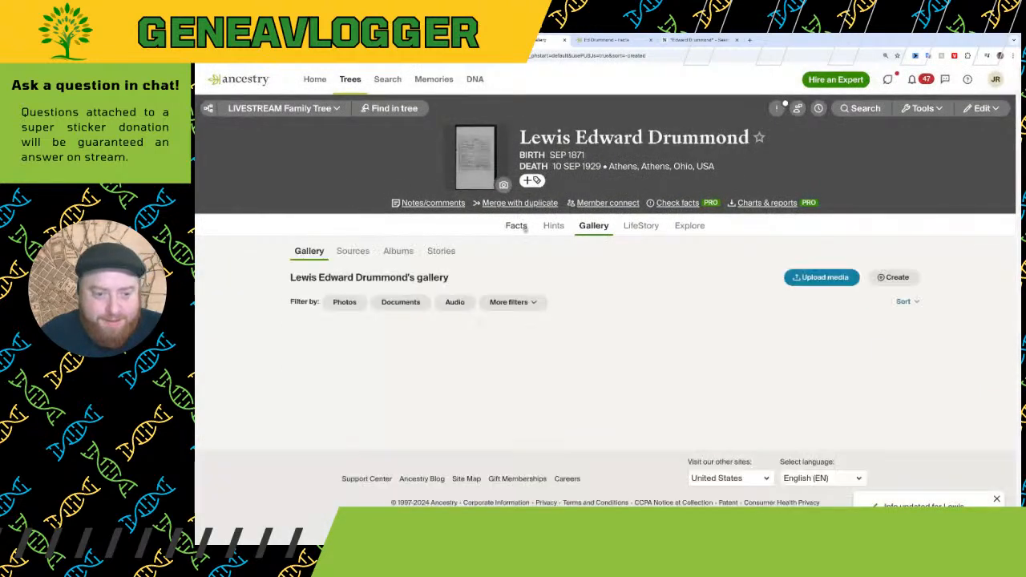
Check the renamed profile's hints and examine the Ohio County Marriage Records, 1774-1993 citation in the other family tree
{"action": "left_click", "coordinate": [552, 227]}
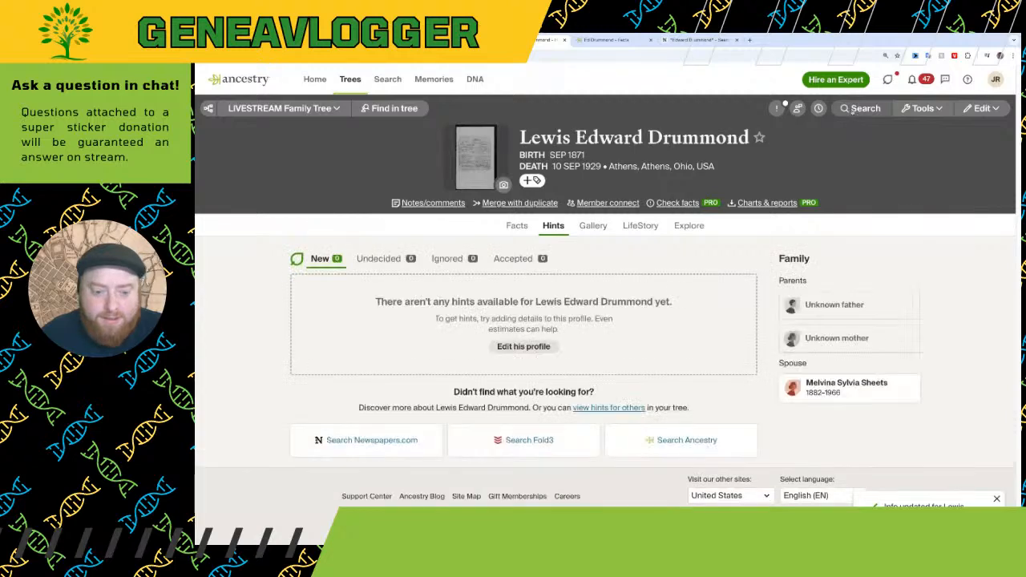
{"action": "left_click", "coordinate": [603, 39]}
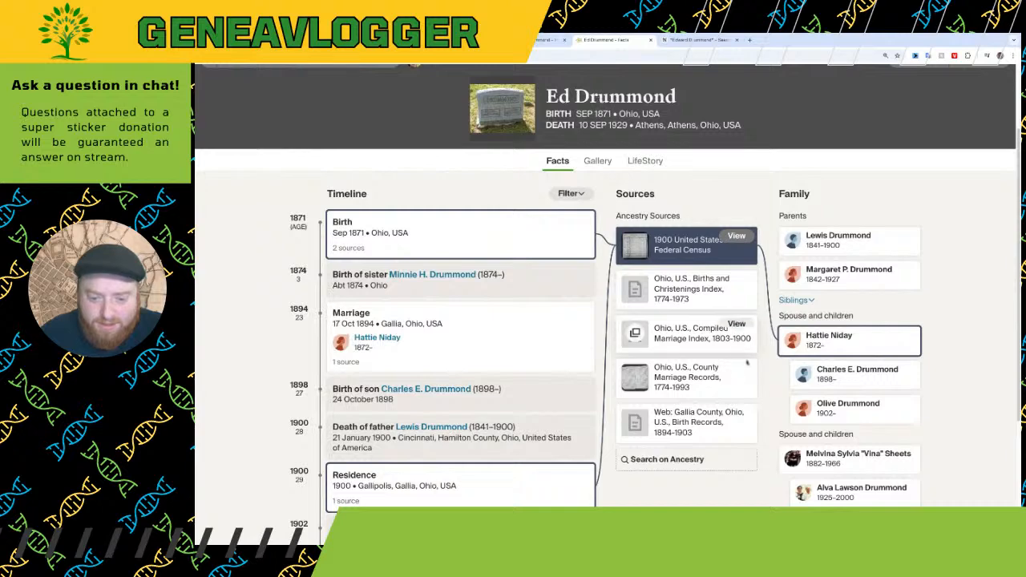
{"action": "left_click", "coordinate": [727, 366]}
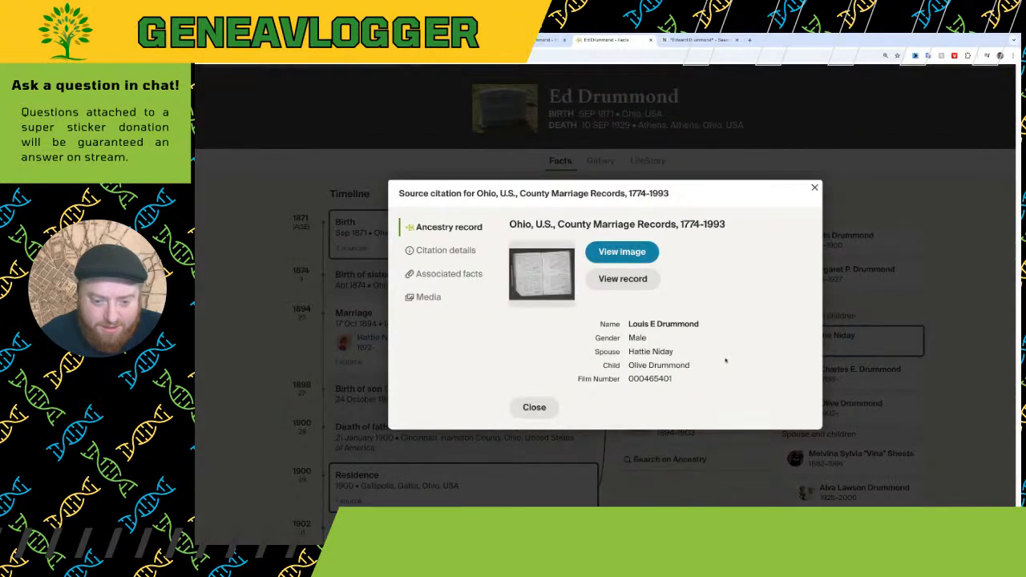
{"action": "left_click", "coordinate": [813, 188]}
Return to the ancestor's search results, open his matching profile in the other member's tree and review its timeline, sources and family
{"action": "key", "text": "ctrl+Tab"}
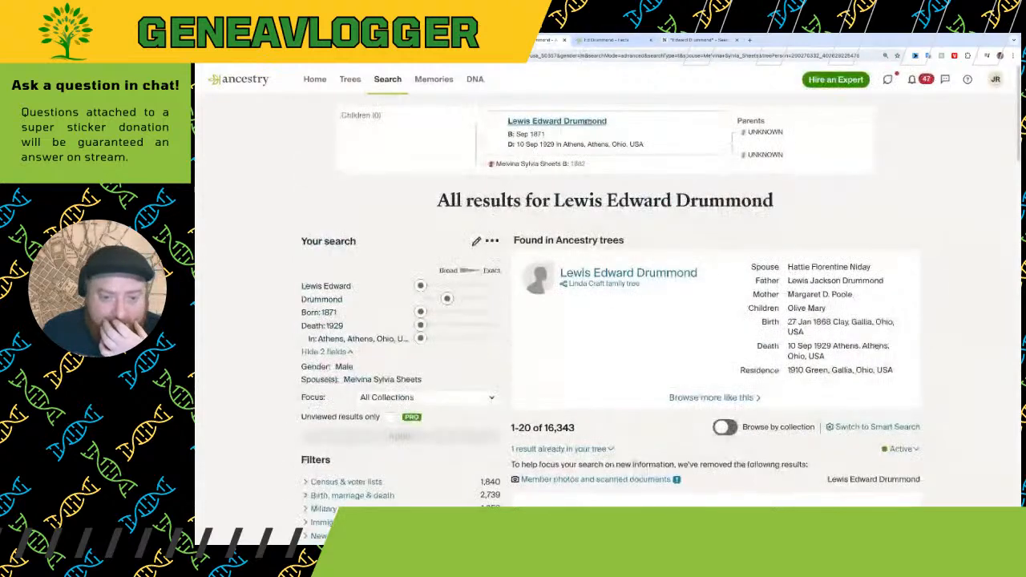
{"action": "scroll", "coordinate": [606, 228], "scroll_direction": "down", "scroll_amount": 1}
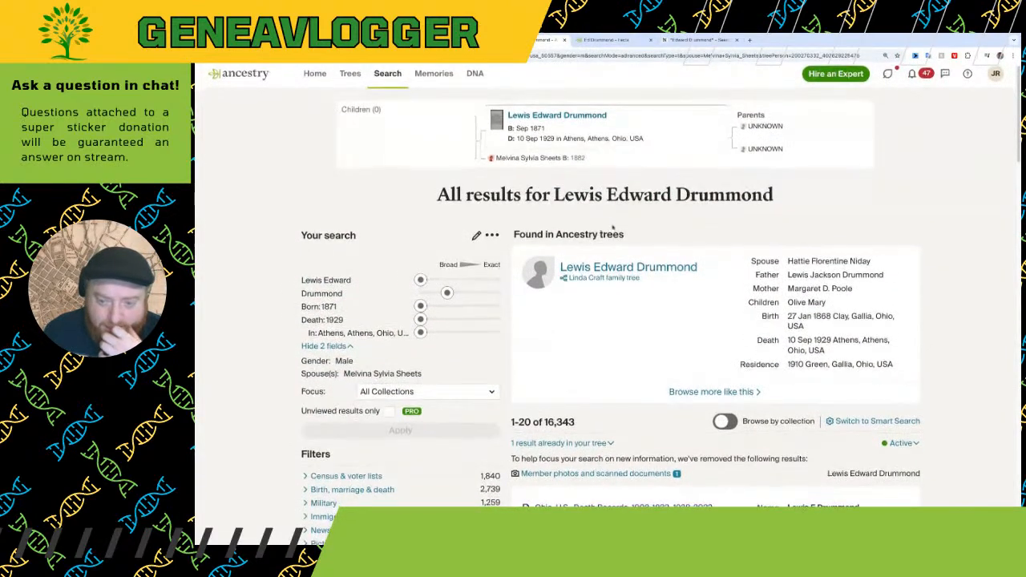
{"action": "scroll", "coordinate": [676, 309], "scroll_direction": "down", "scroll_amount": 1}
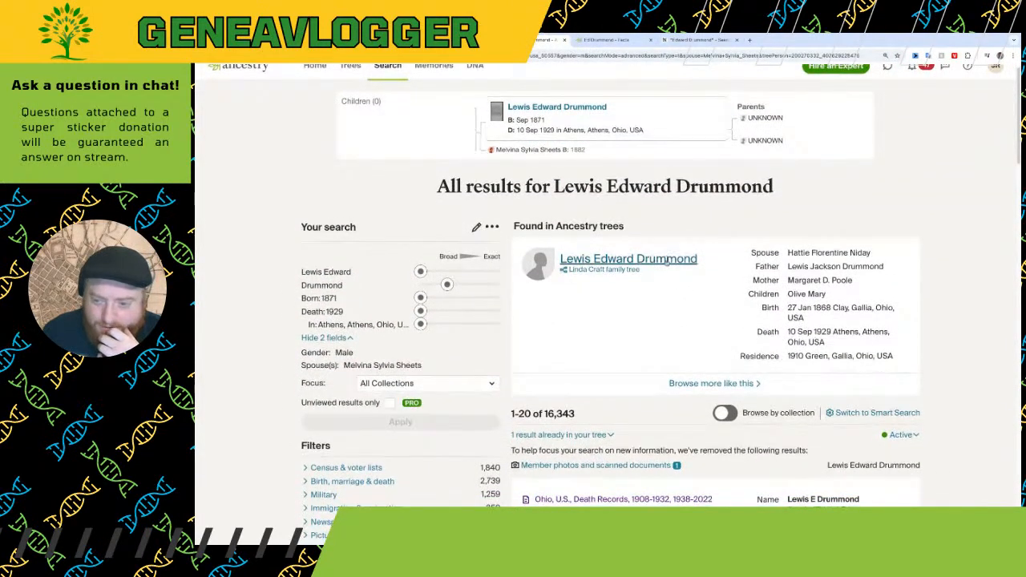
{"action": "left_click", "coordinate": [668, 264]}
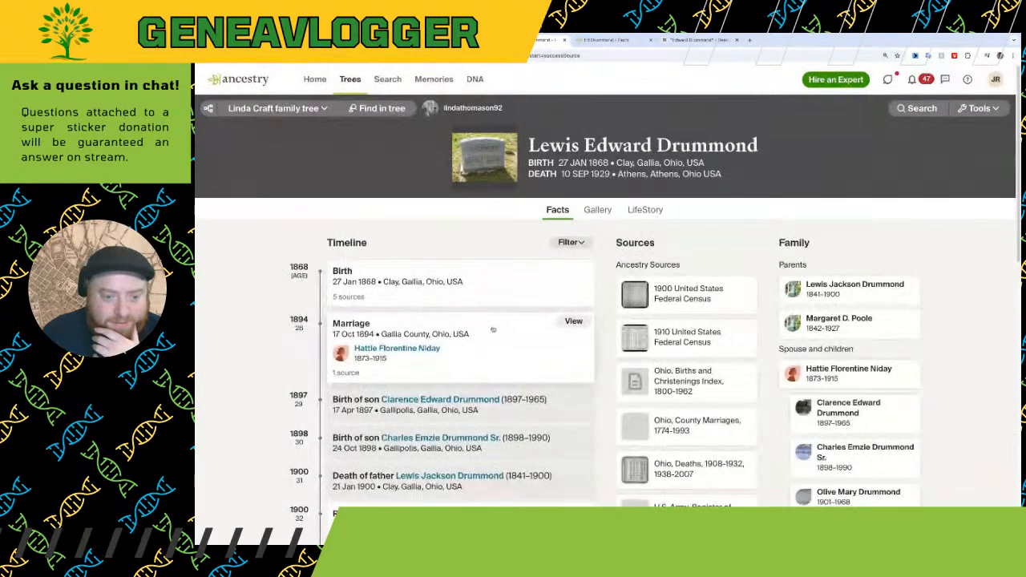
{"action": "scroll", "coordinate": [497, 343], "scroll_direction": "down", "scroll_amount": 2}
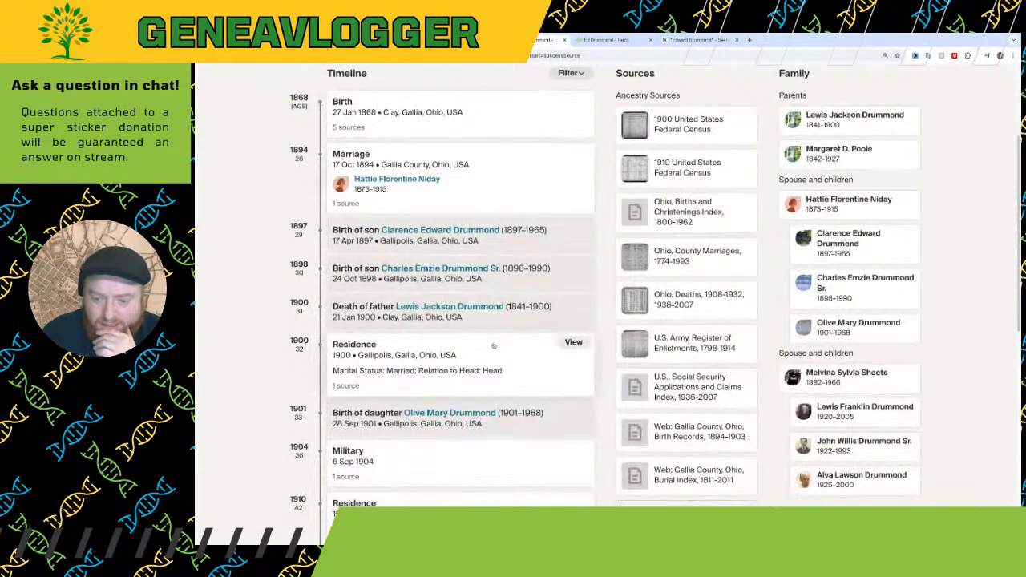
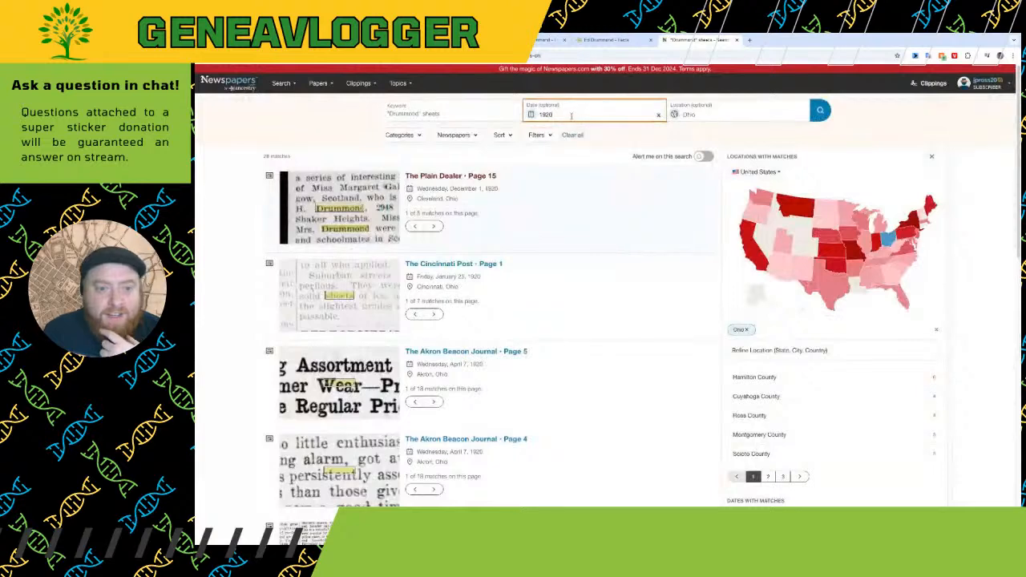
Set the date range of the Ohio newspaper search for the couple's surnames to 1916 – 1919 and look through the matches
{"action": "type", "text": "1916"}
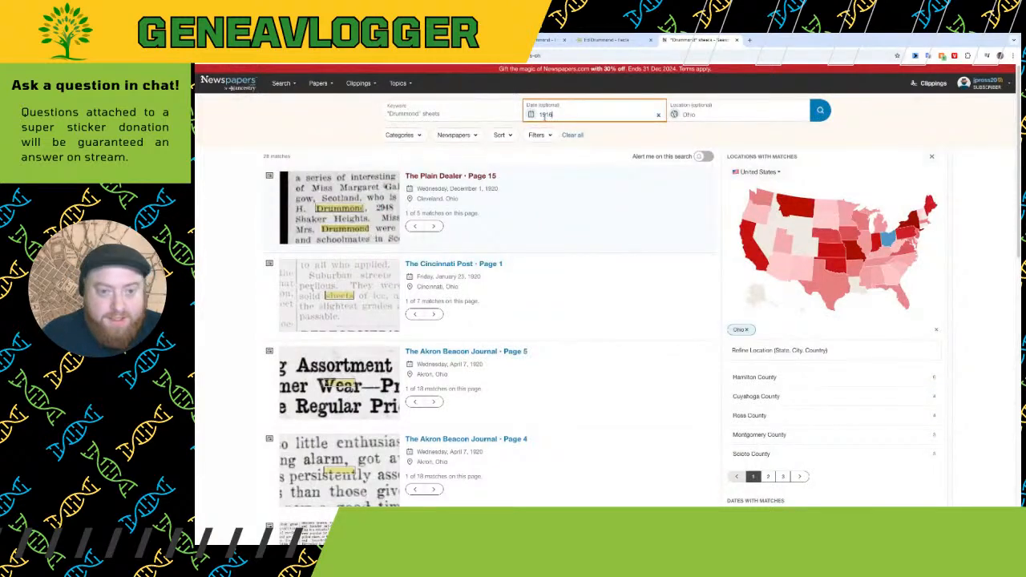
{"action": "type", "text": " - 1919"}
{"action": "key", "text": "Return"}
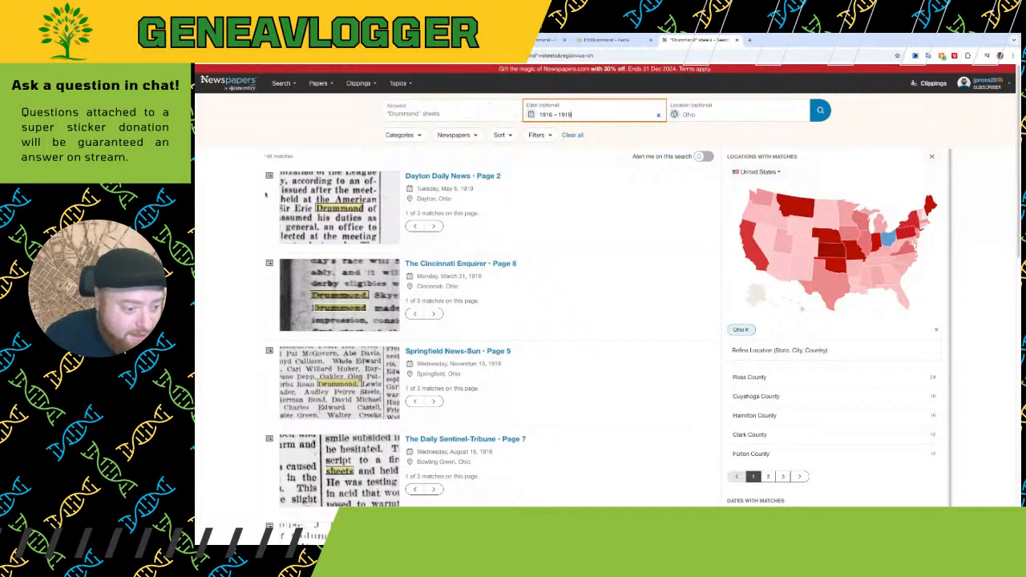
{"action": "scroll", "coordinate": [276, 420], "scroll_direction": "down", "scroll_amount": 3}
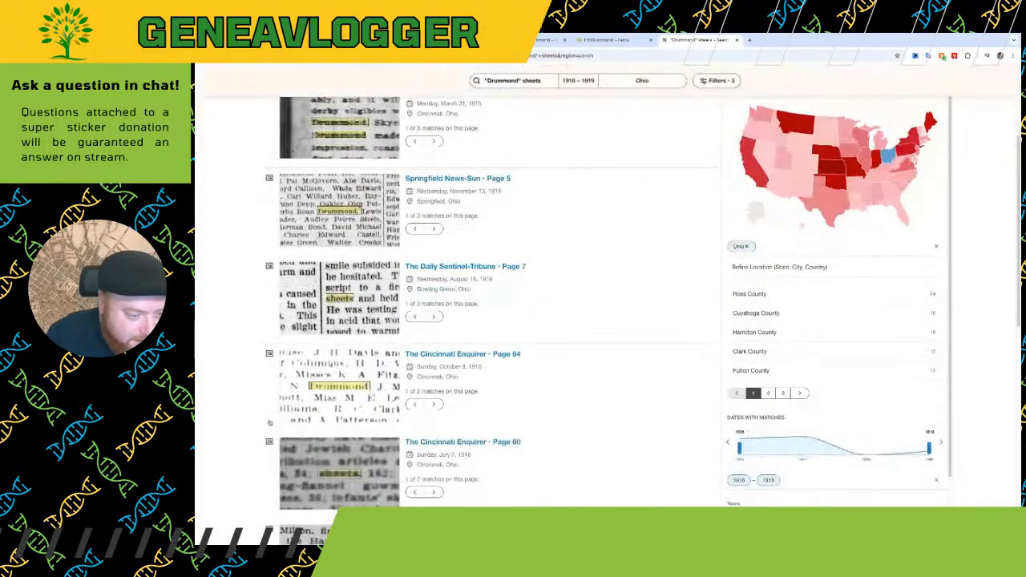
{"action": "scroll", "coordinate": [255, 427], "scroll_direction": "down", "scroll_amount": 2}
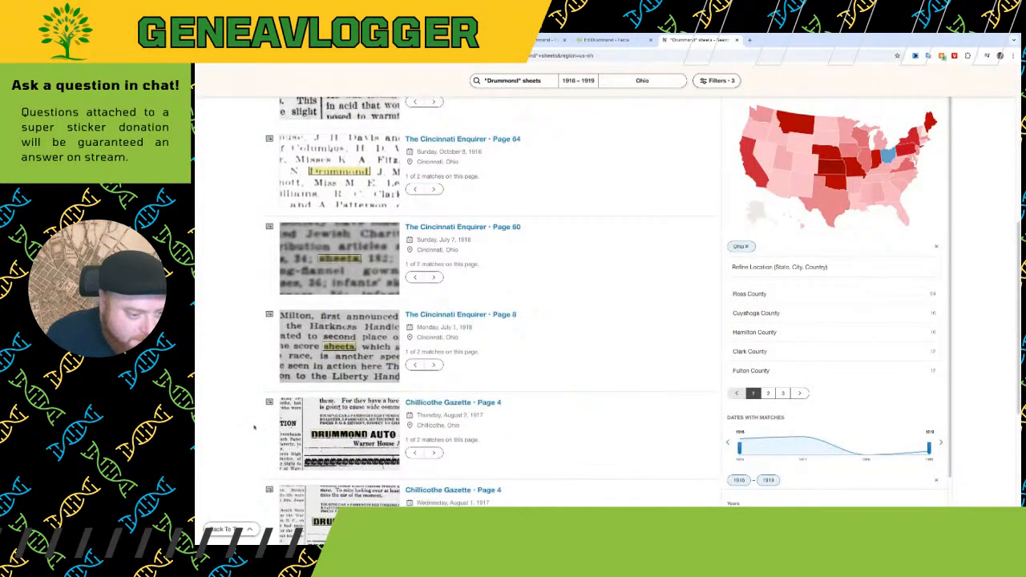
{"action": "scroll", "coordinate": [255, 428], "scroll_direction": "down", "scroll_amount": 4}
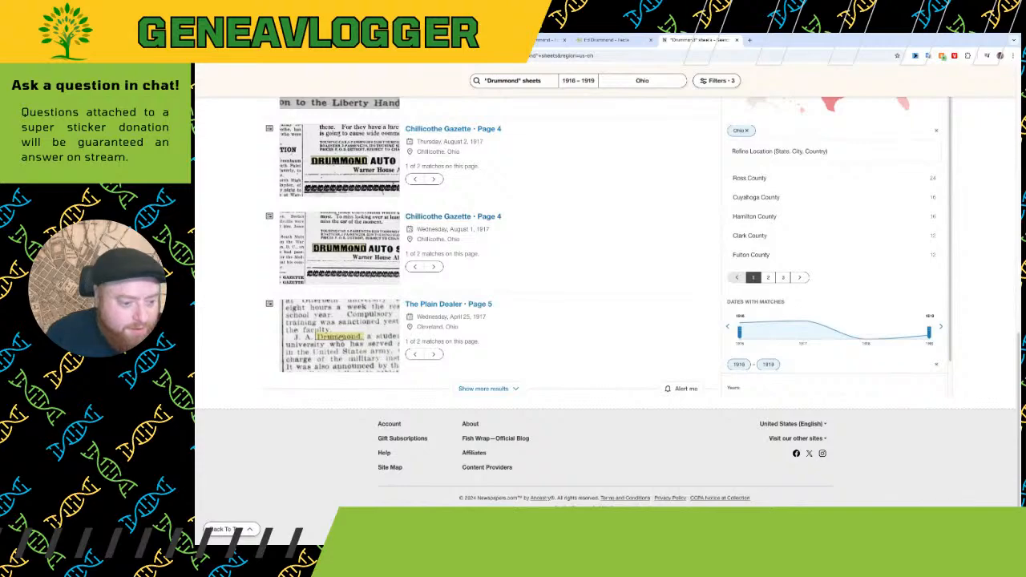
Return to the ancestor's profile in the other Ancestry tree and examine its gallery's birth record image and the profile's headstone photo
{"action": "left_click", "coordinate": [550, 39]}
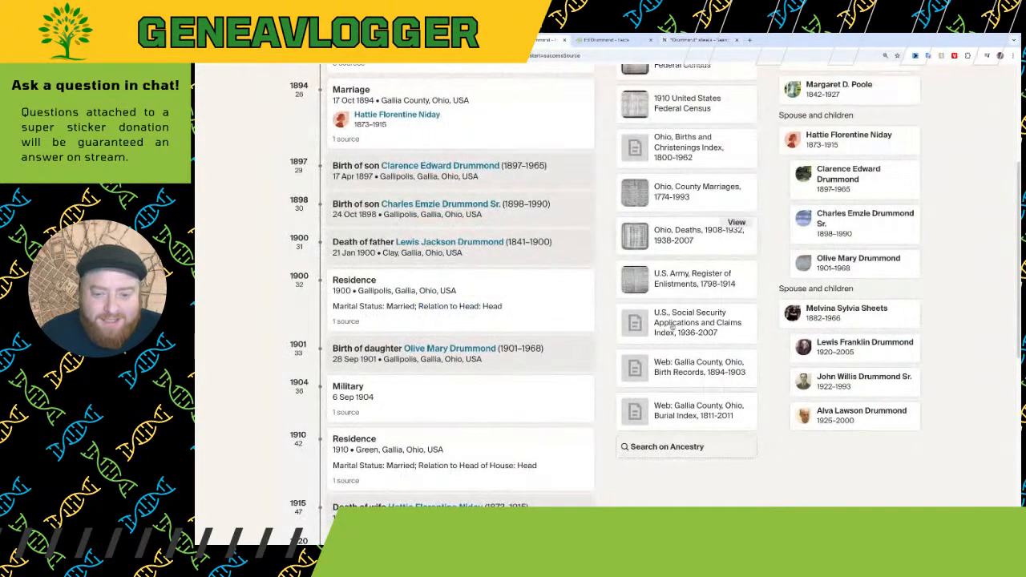
{"action": "scroll", "coordinate": [602, 384], "scroll_direction": "up", "scroll_amount": 2}
{"action": "scroll", "coordinate": [601, 384], "scroll_direction": "up", "scroll_amount": 5}
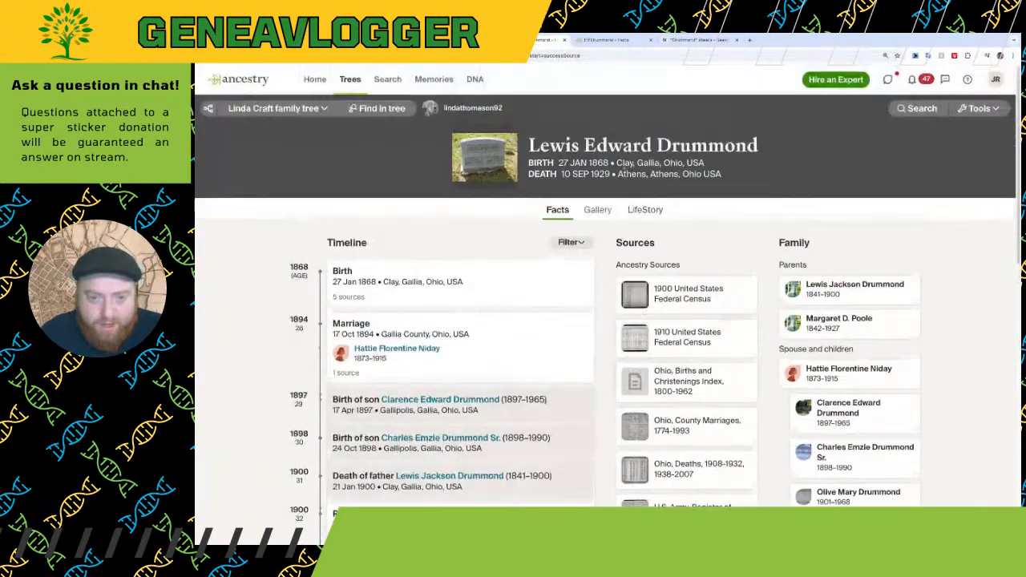
{"action": "left_click", "coordinate": [600, 211]}
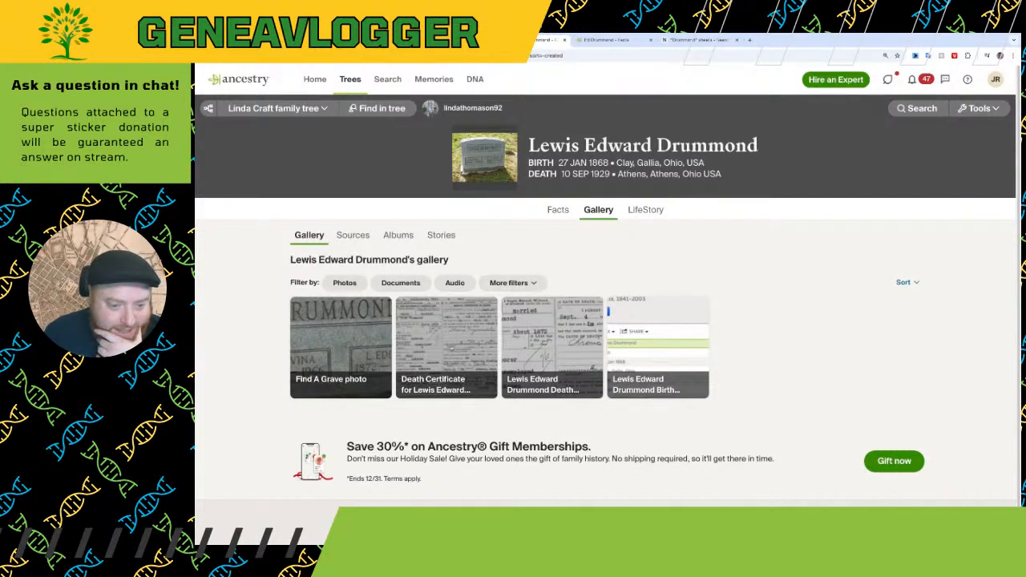
{"action": "left_click", "coordinate": [677, 336]}
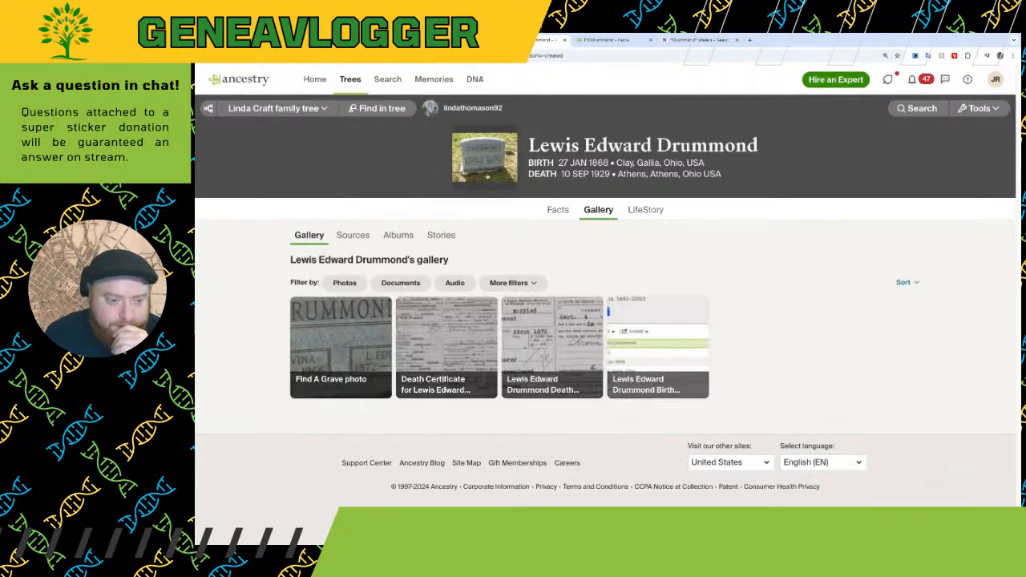
{"action": "left_click", "coordinate": [487, 174]}
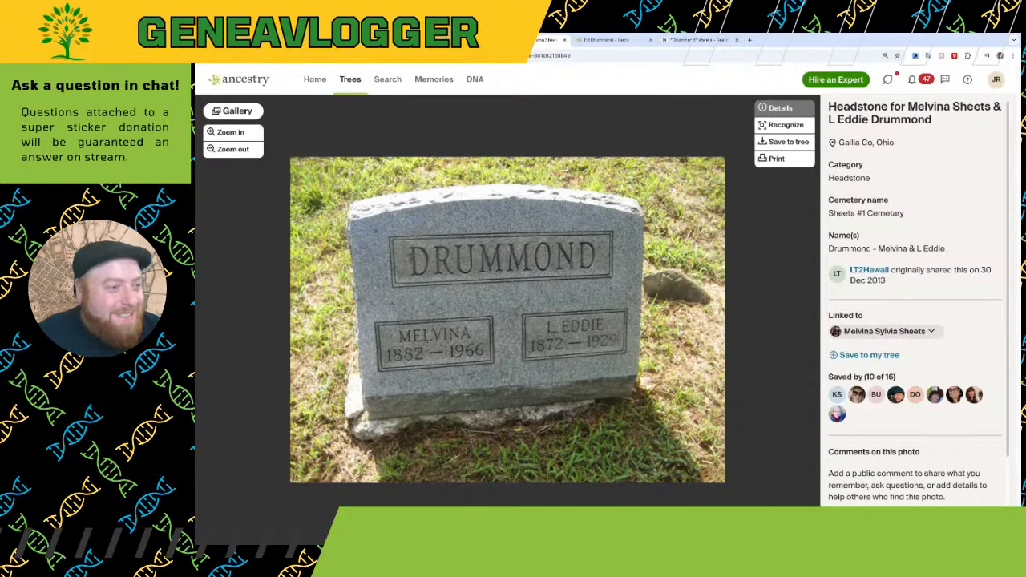
{"action": "key", "text": "alt+Left"}
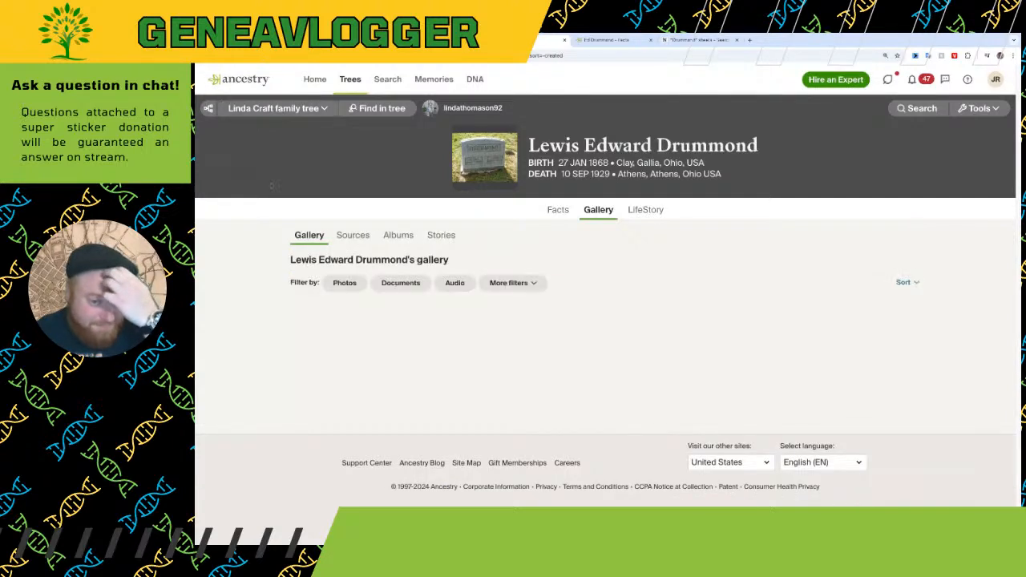
Return to the profile's facts, view the ancestor in the family tree and display his second spouse alongside the first
{"action": "left_click", "coordinate": [562, 211]}
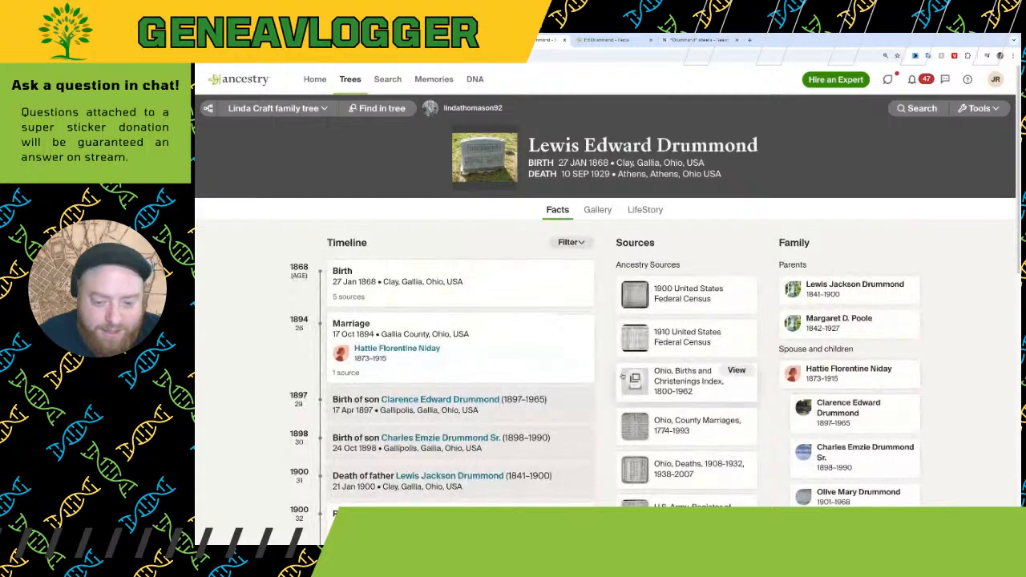
{"action": "scroll", "coordinate": [604, 377], "scroll_direction": "down", "scroll_amount": 2}
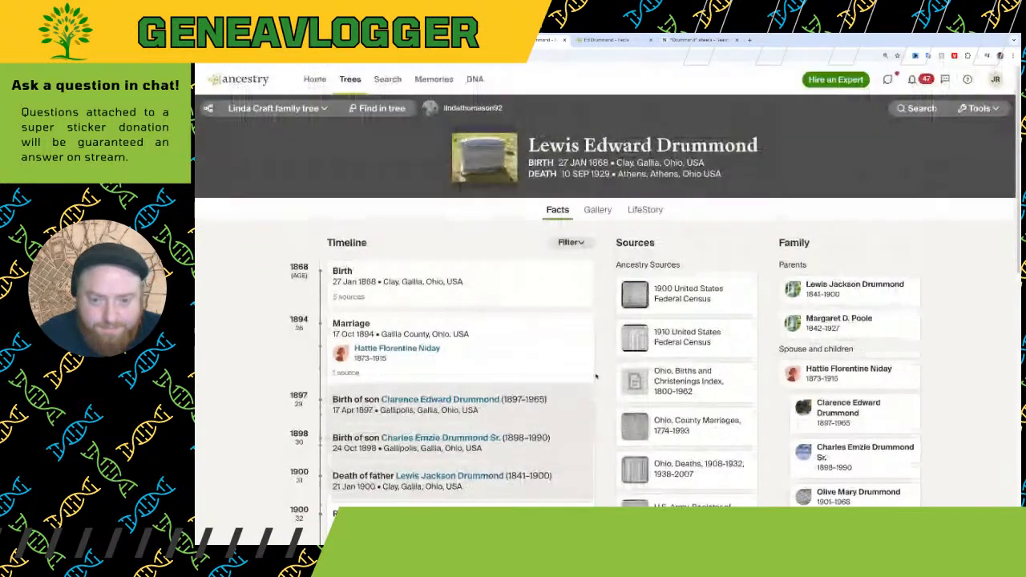
{"action": "scroll", "coordinate": [599, 378], "scroll_direction": "up", "scroll_amount": 2}
{"action": "left_click", "coordinate": [315, 110]}
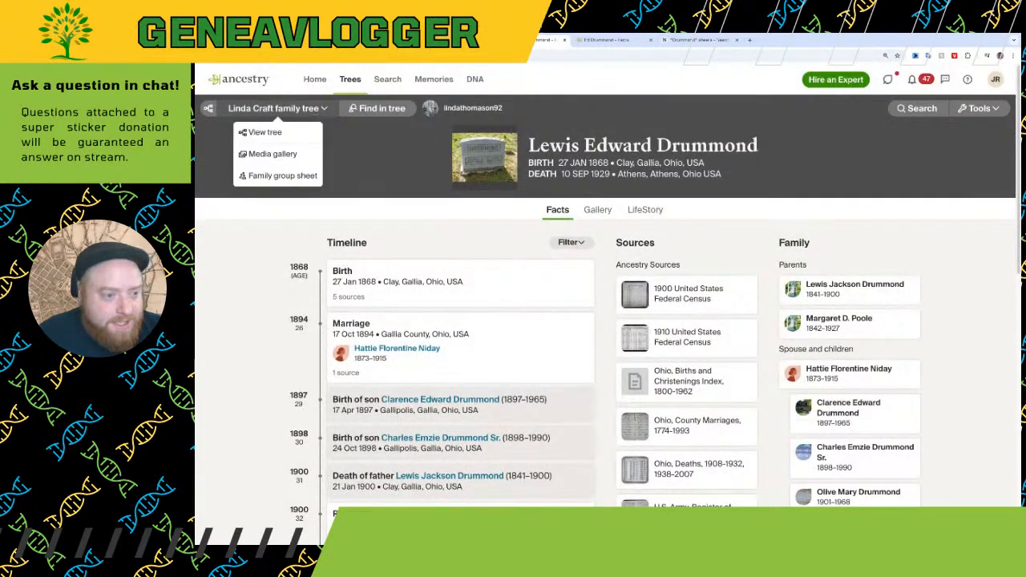
{"action": "left_click", "coordinate": [979, 108]}
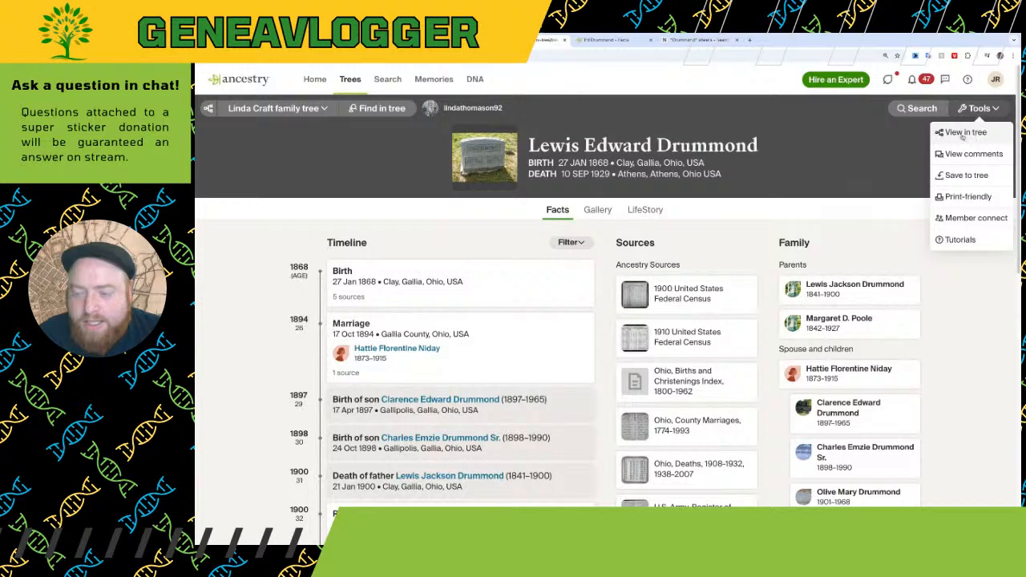
{"action": "left_click", "coordinate": [964, 133]}
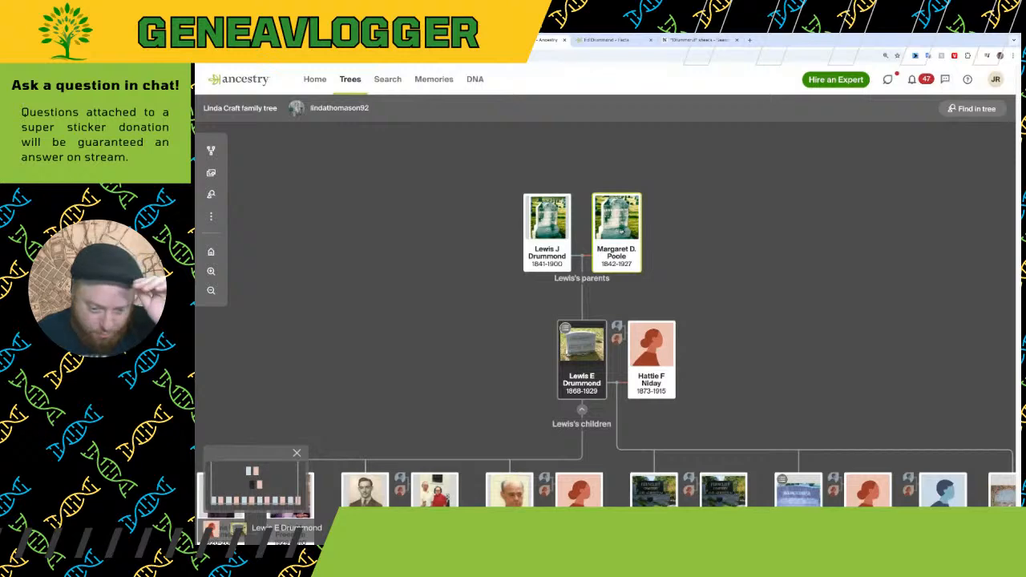
{"action": "left_click", "coordinate": [566, 328]}
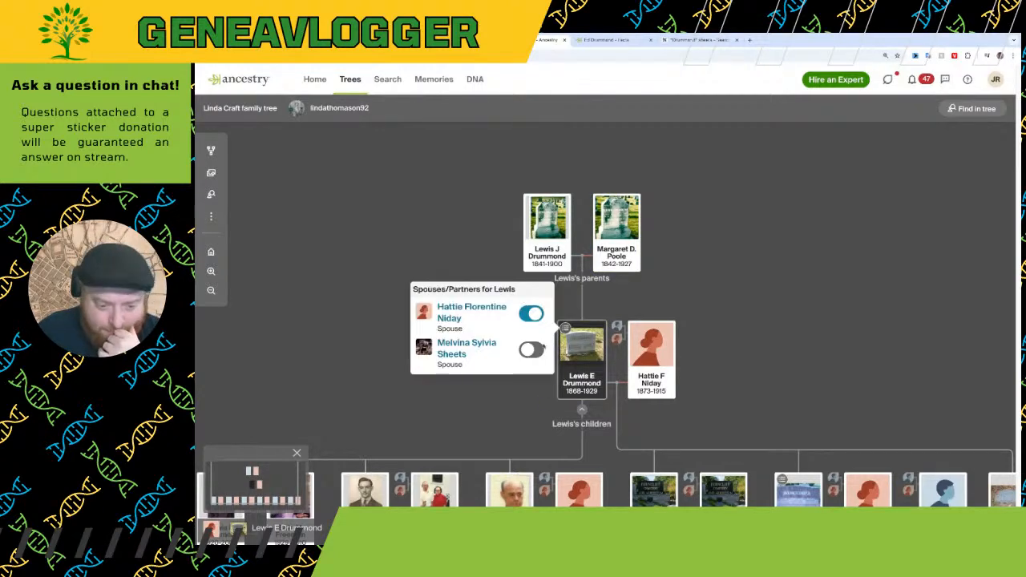
{"action": "left_click", "coordinate": [531, 349]}
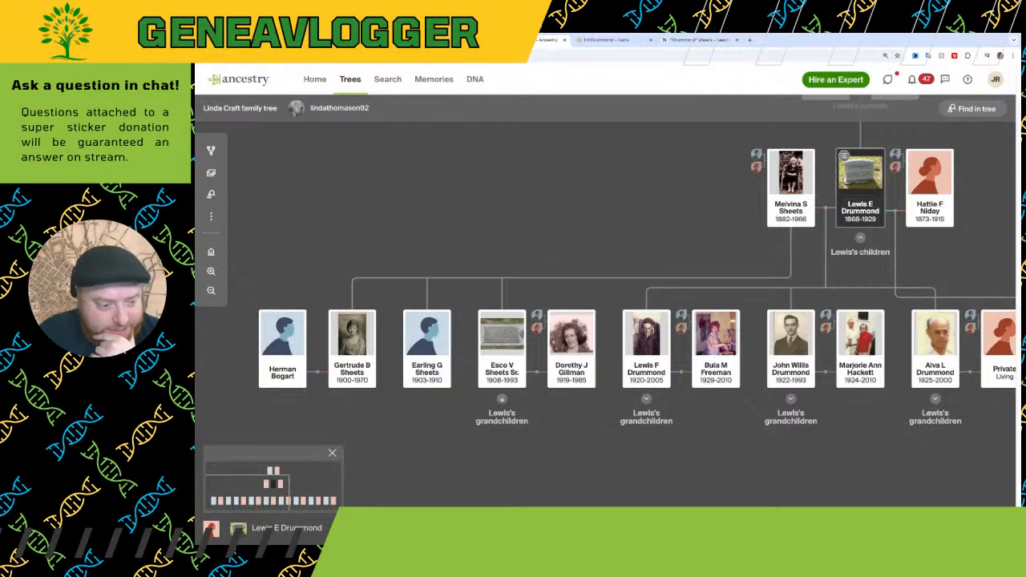
Examine the birth and death details of the second wife, her earlier children and the children she had with the ancestor
{"action": "left_click", "coordinate": [484, 353]}
{"action": "left_click", "coordinate": [426, 350]}
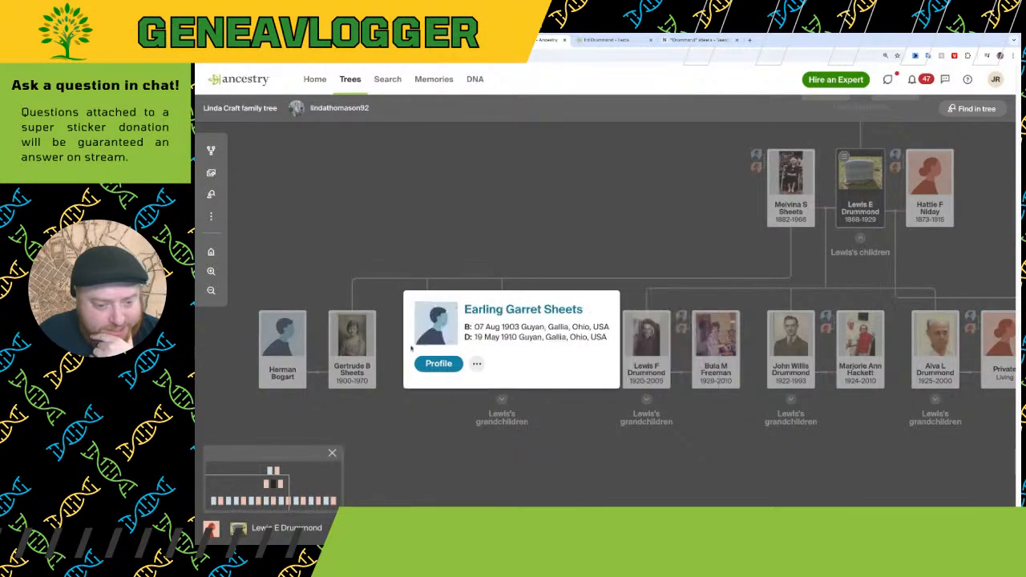
{"action": "left_click", "coordinate": [352, 350]}
{"action": "left_click", "coordinate": [417, 470]}
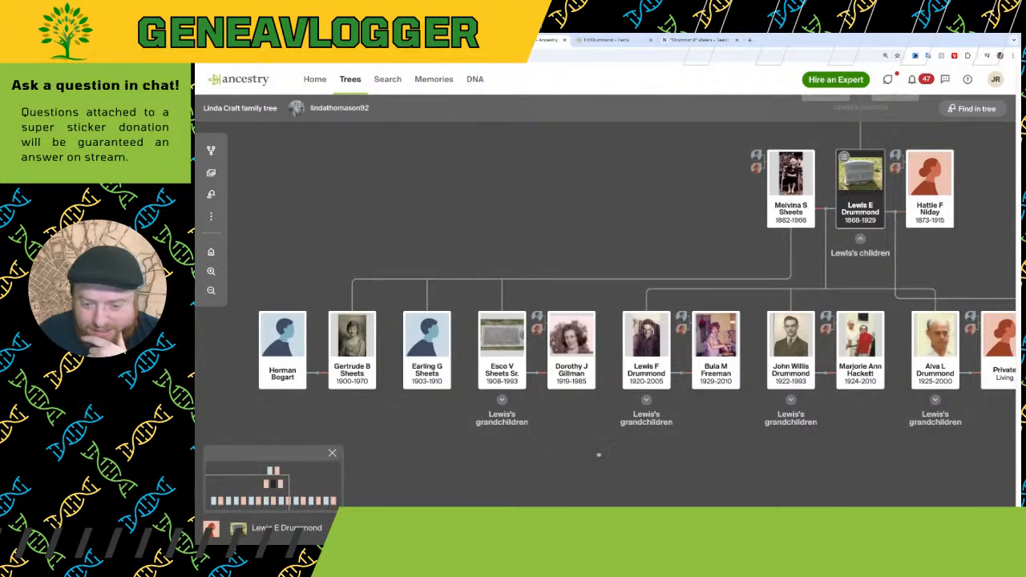
{"action": "left_click_drag", "start_coordinate": [741, 455], "coordinate": [597, 455]}
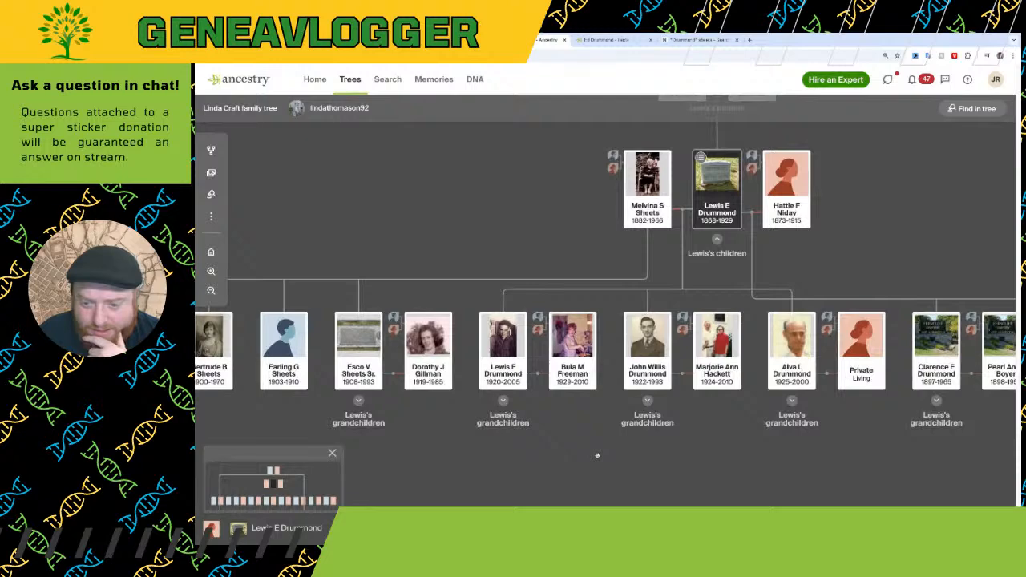
{"action": "left_click", "coordinate": [794, 345]}
{"action": "left_click", "coordinate": [596, 487]}
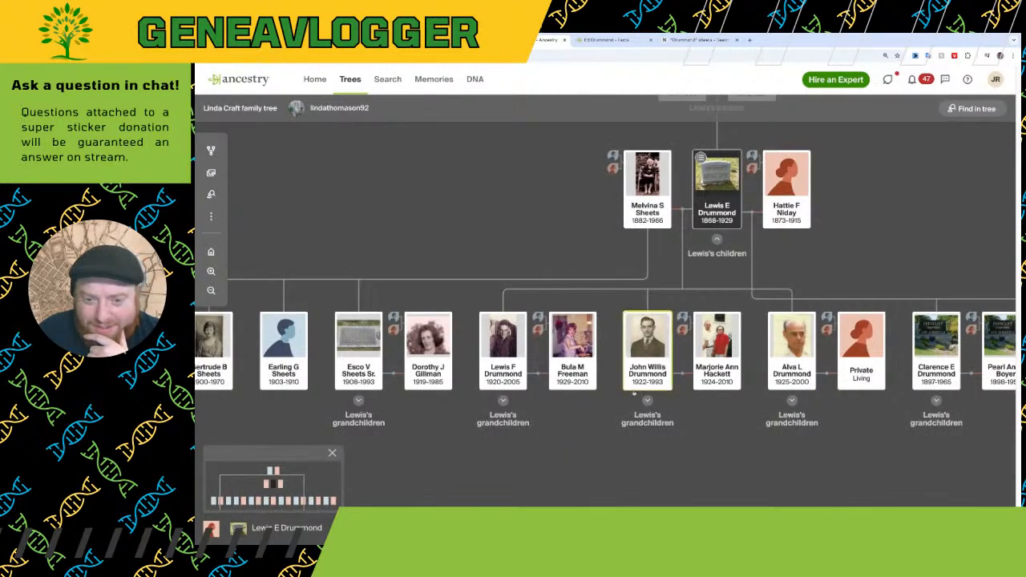
{"action": "left_click_drag", "start_coordinate": [466, 230], "coordinate": [495, 233]}
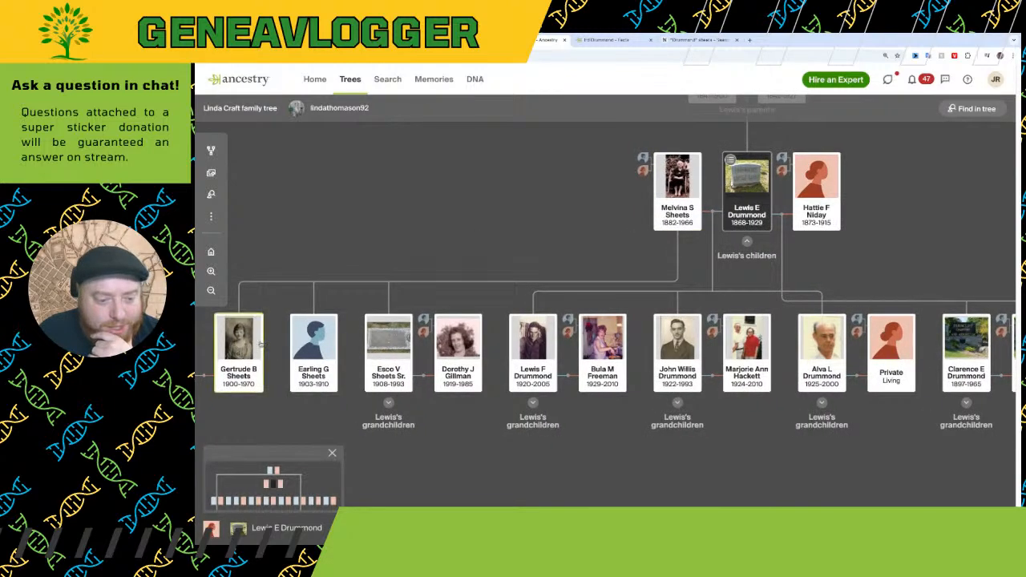
{"action": "left_click", "coordinate": [694, 205]}
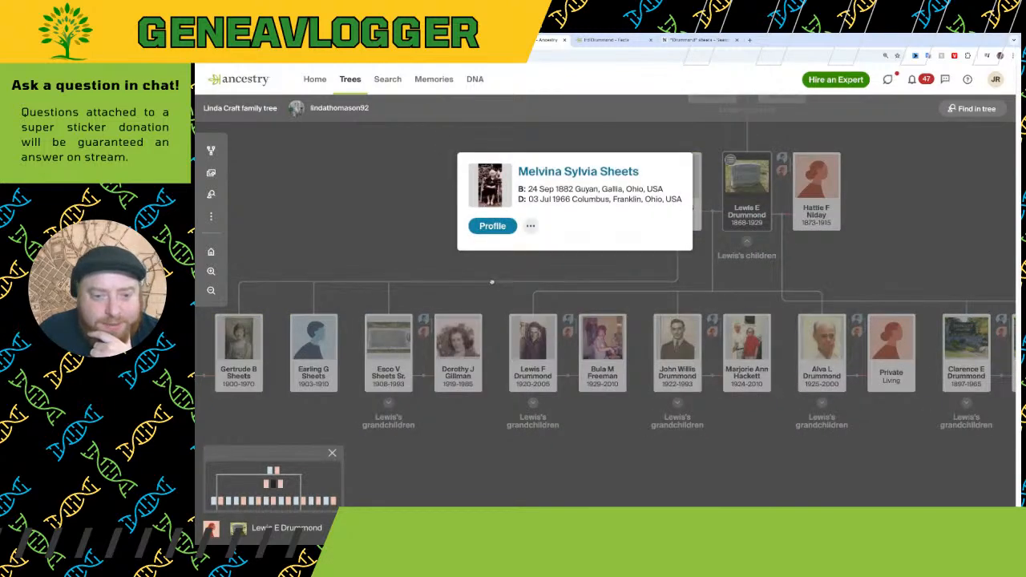
{"action": "left_click", "coordinate": [493, 283]}
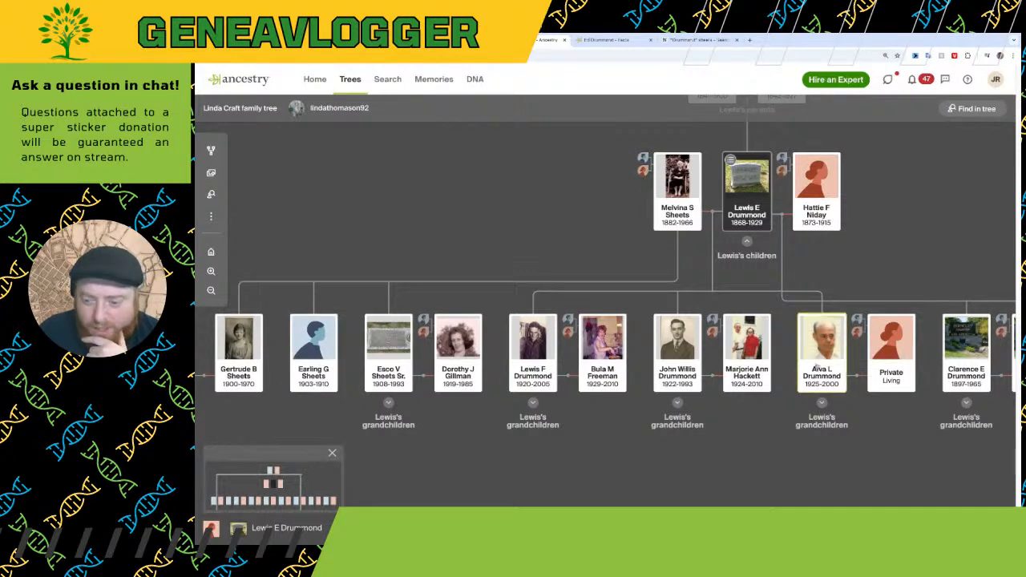
Look over the first wife's children, then check the life details of the ancestor and his listed father
{"action": "left_click_drag", "start_coordinate": [900, 268], "coordinate": [693, 299]}
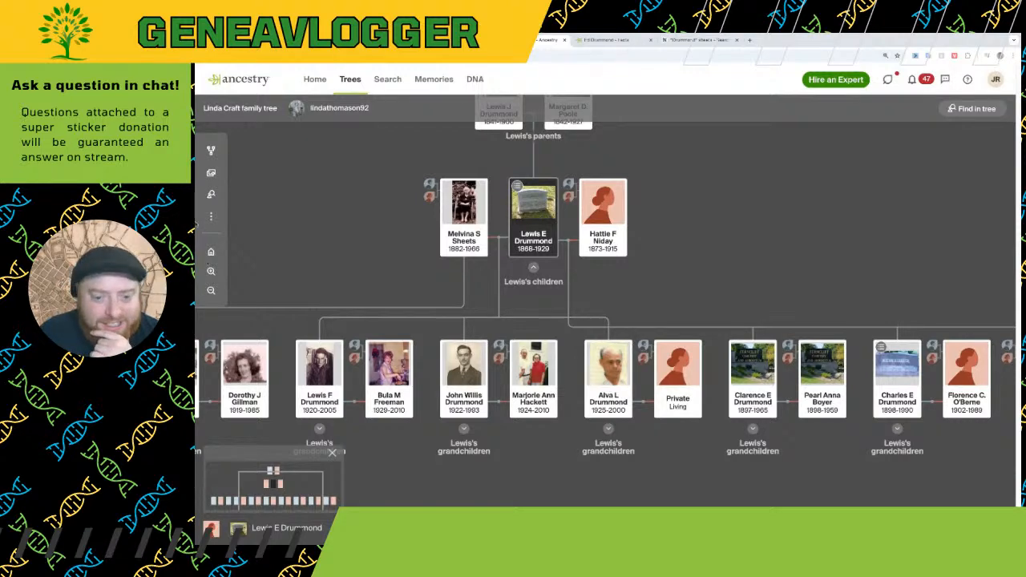
{"action": "left_click_drag", "start_coordinate": [396, 194], "coordinate": [412, 280]}
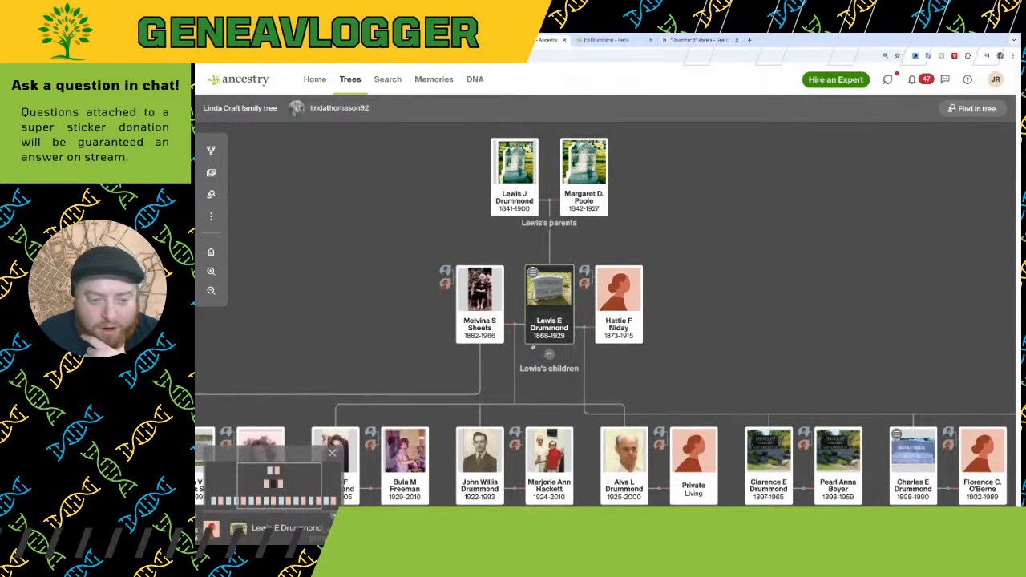
{"action": "left_click", "coordinate": [542, 315]}
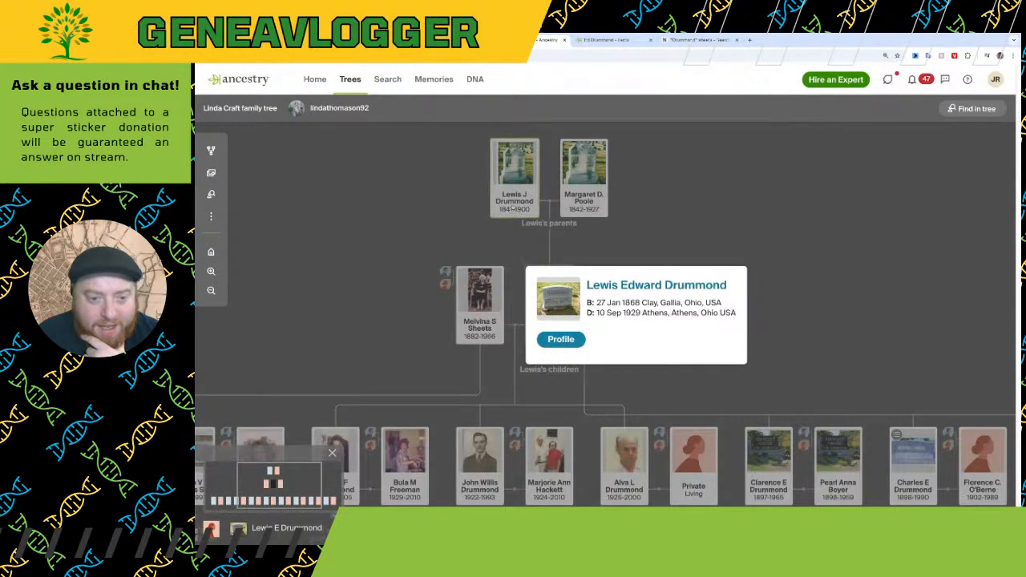
{"action": "left_click", "coordinate": [513, 210]}
{"action": "left_click", "coordinate": [660, 259]}
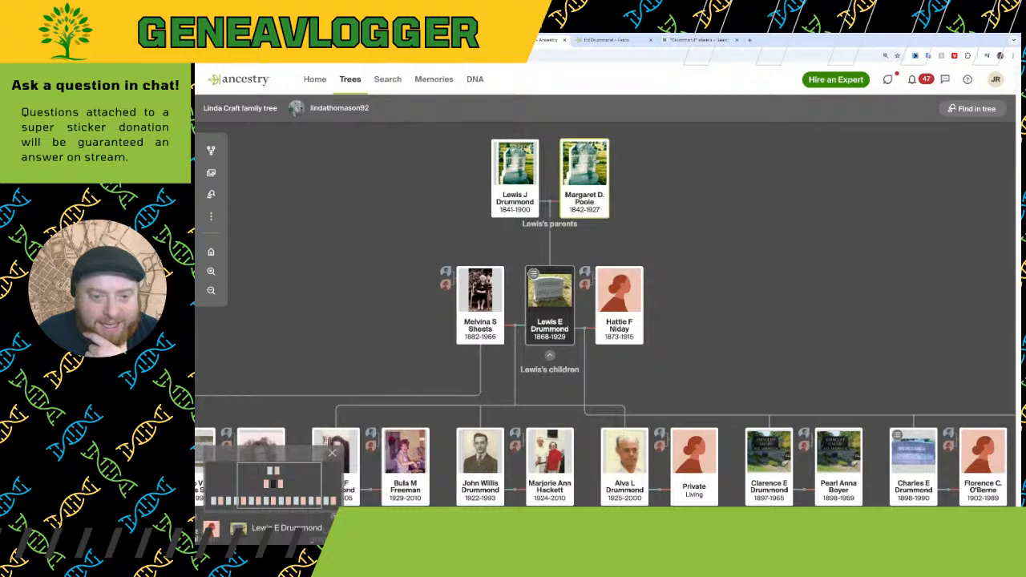
{"action": "left_click", "coordinate": [598, 160]}
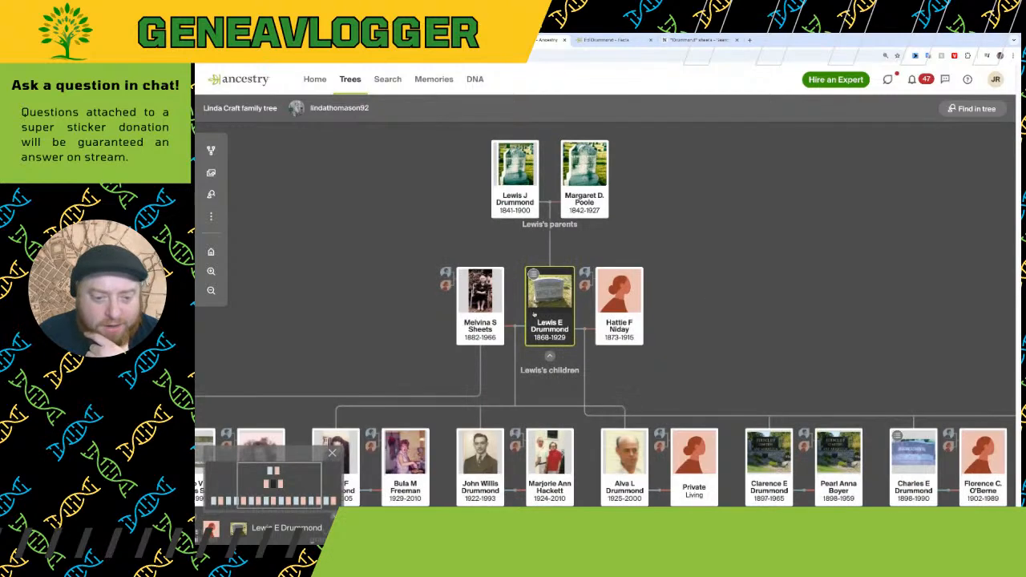
{"action": "left_click", "coordinate": [556, 303]}
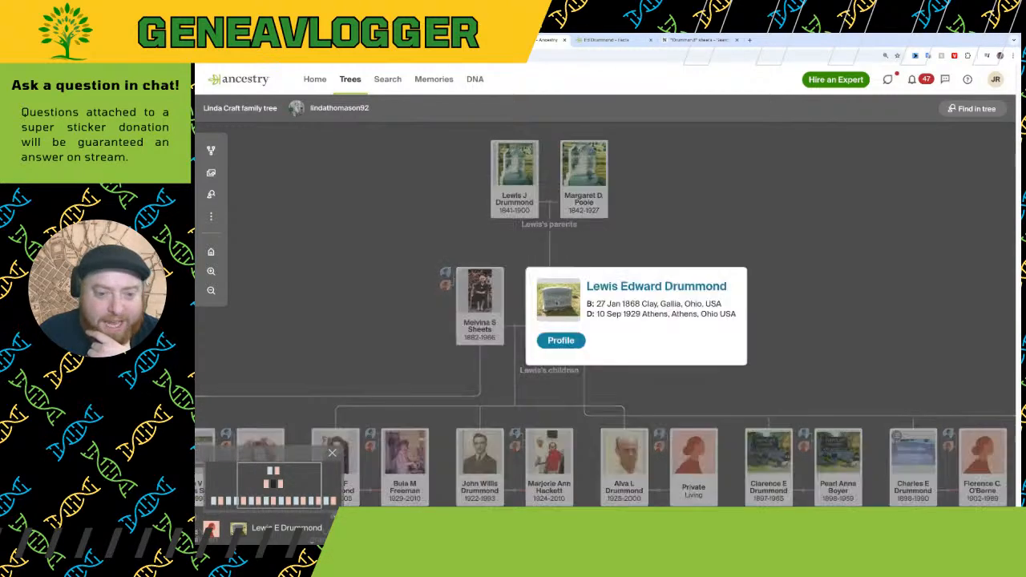
{"action": "left_click", "coordinate": [610, 39]}
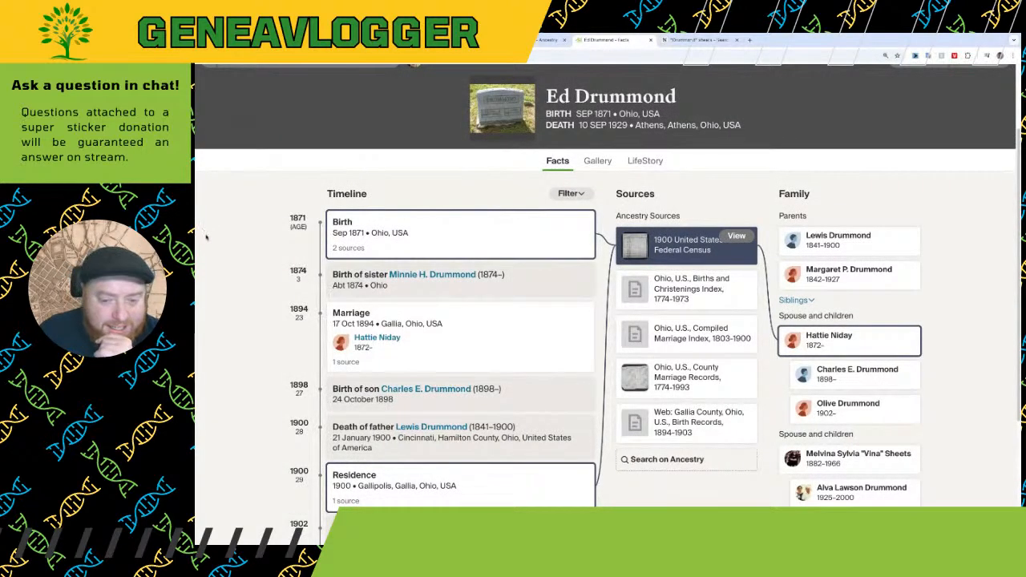
{"action": "scroll", "coordinate": [280, 247], "scroll_direction": "up", "scroll_amount": 2}
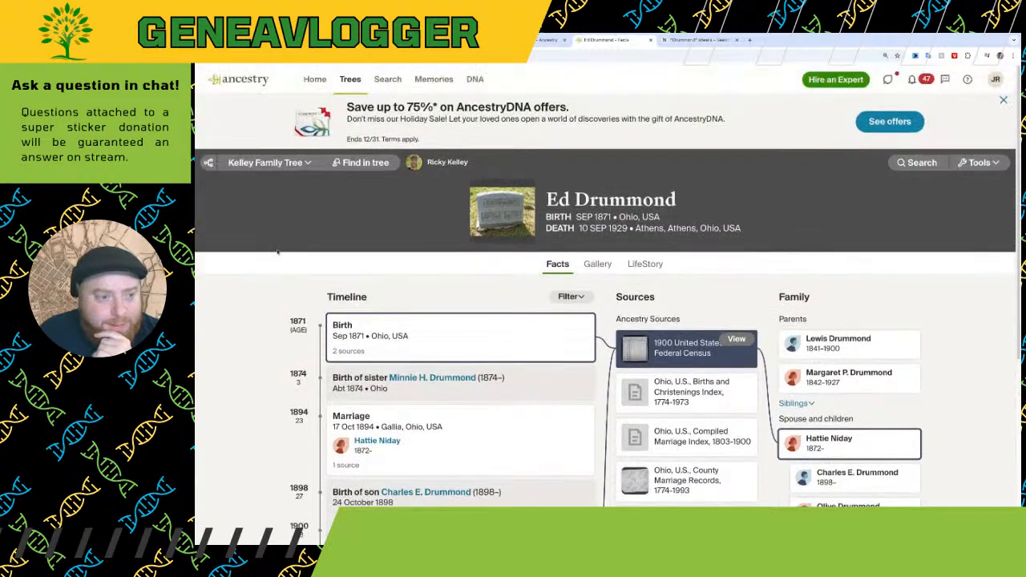
{"action": "scroll", "coordinate": [273, 253], "scroll_direction": "down", "scroll_amount": 2}
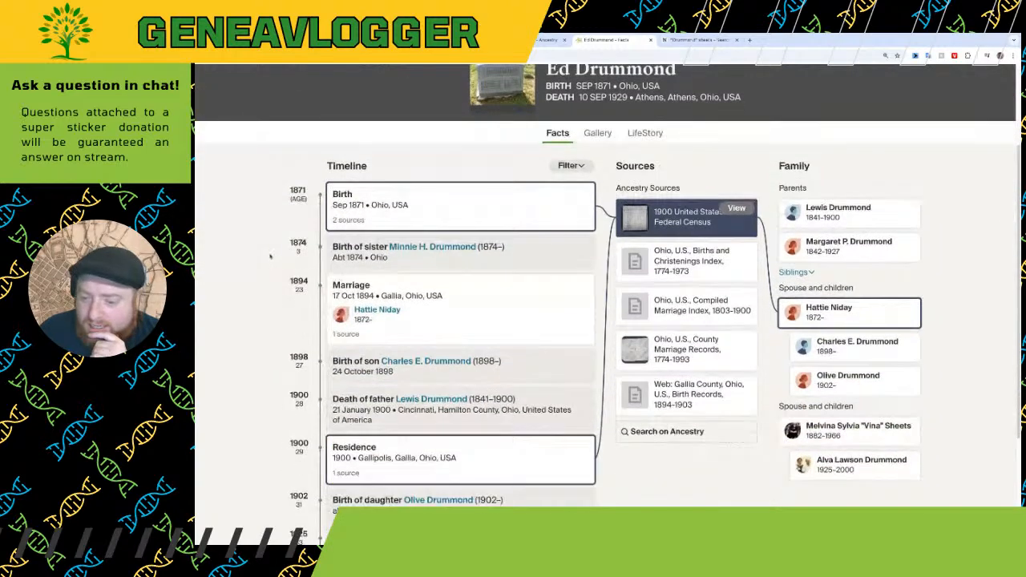
{"action": "mouse_move", "coordinate": [744, 298]}
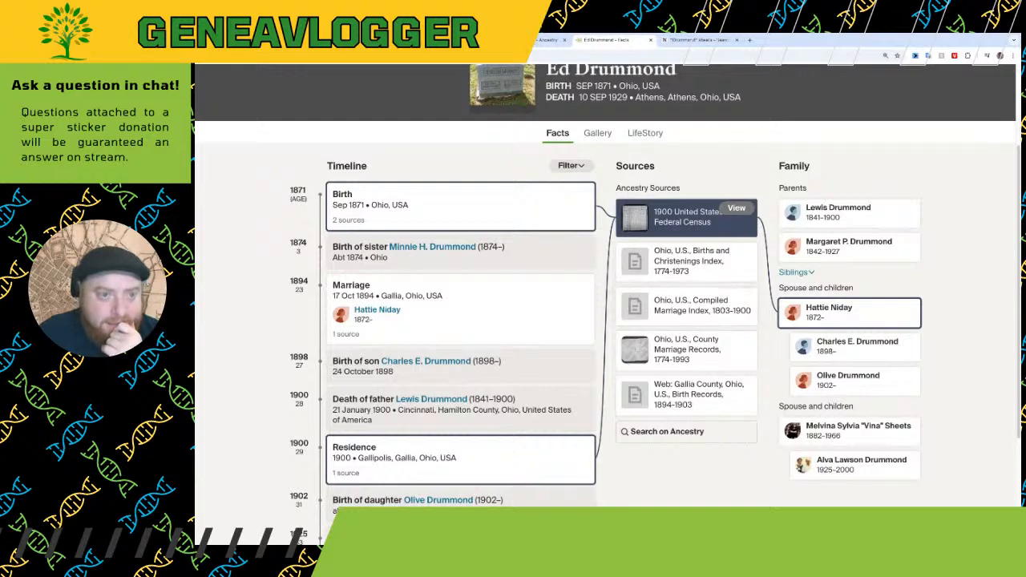
{"action": "left_click", "coordinate": [551, 40]}
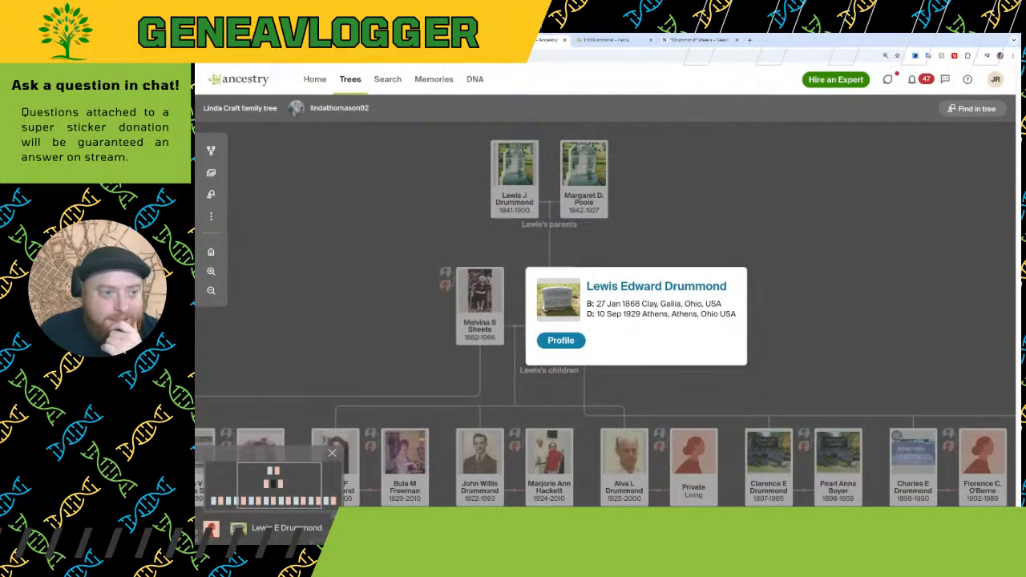
Leave the Ohio death record results for the LIVESTREAM Family Tree and open the hints for the ancestor's wife
{"action": "key", "text": "ctrl+shift+Tab"}
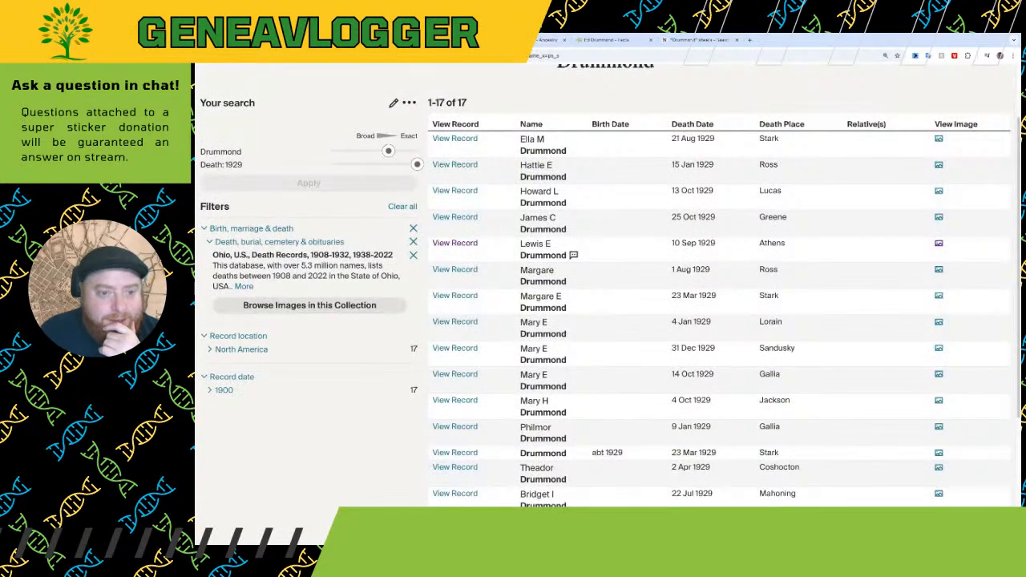
{"action": "scroll", "coordinate": [609, 321], "scroll_direction": "up", "scroll_amount": 1}
{"action": "left_click", "coordinate": [349, 79]}
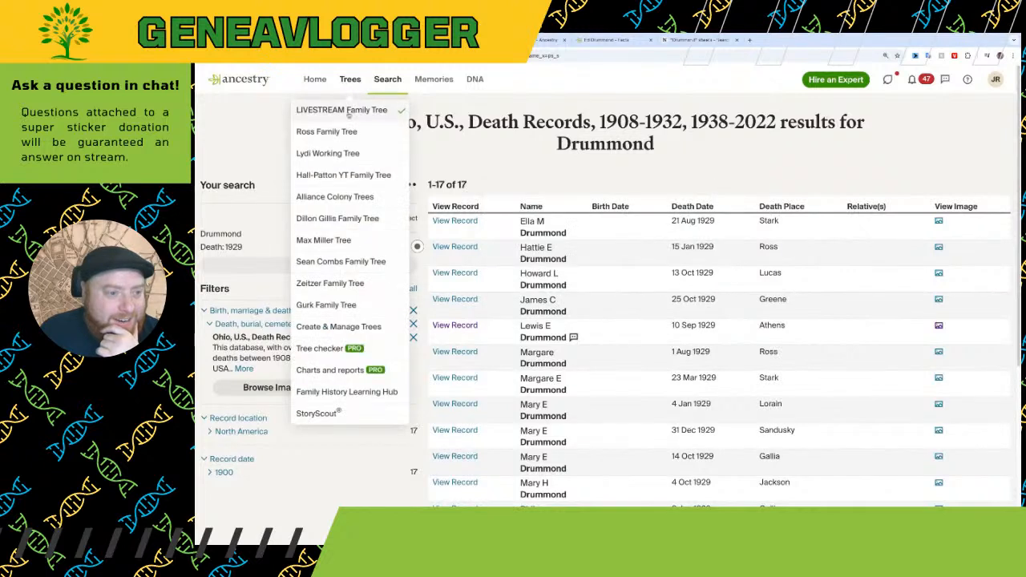
{"action": "left_click", "coordinate": [345, 111]}
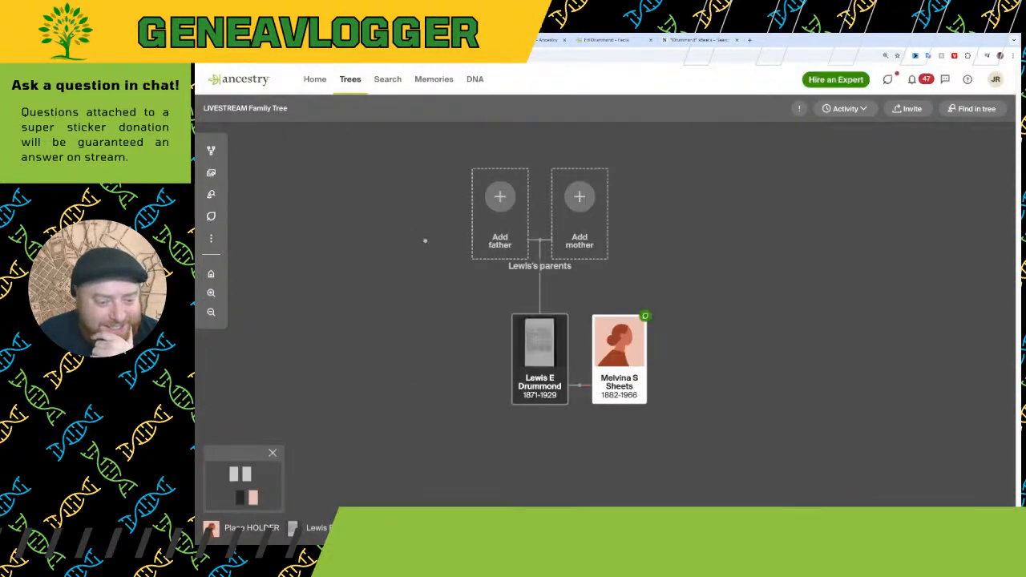
{"action": "left_click", "coordinate": [609, 320]}
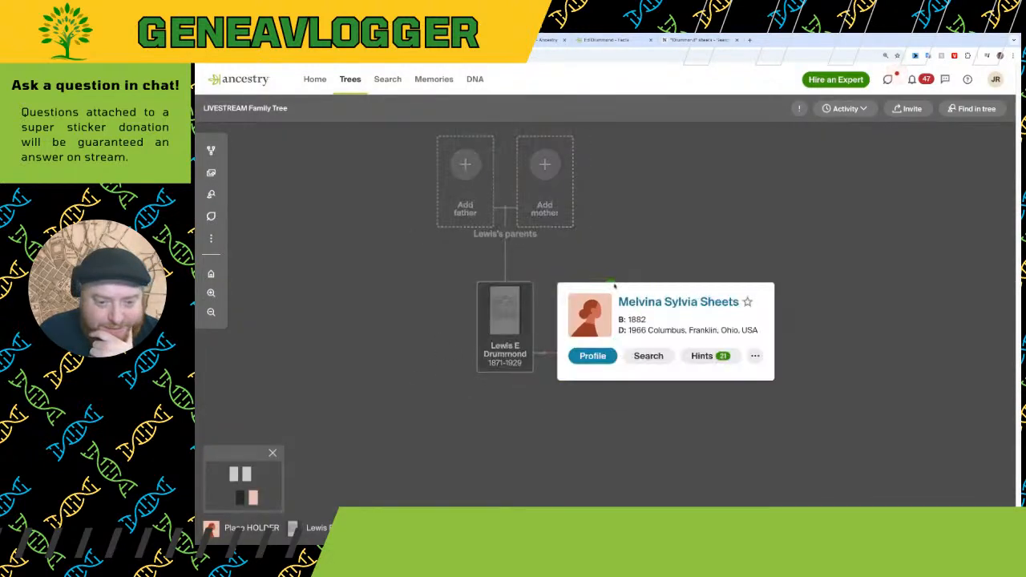
{"action": "left_click", "coordinate": [722, 360]}
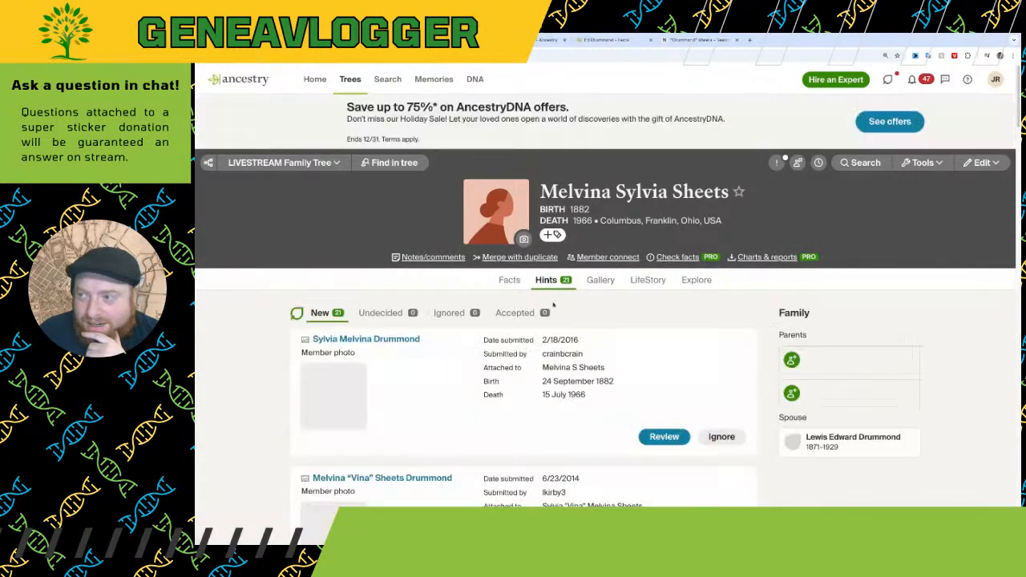
Look through the wife's hints and review the member photo of her 1966 death certificate, viewing its full image
{"action": "scroll", "coordinate": [553, 304], "scroll_direction": "down", "scroll_amount": 1}
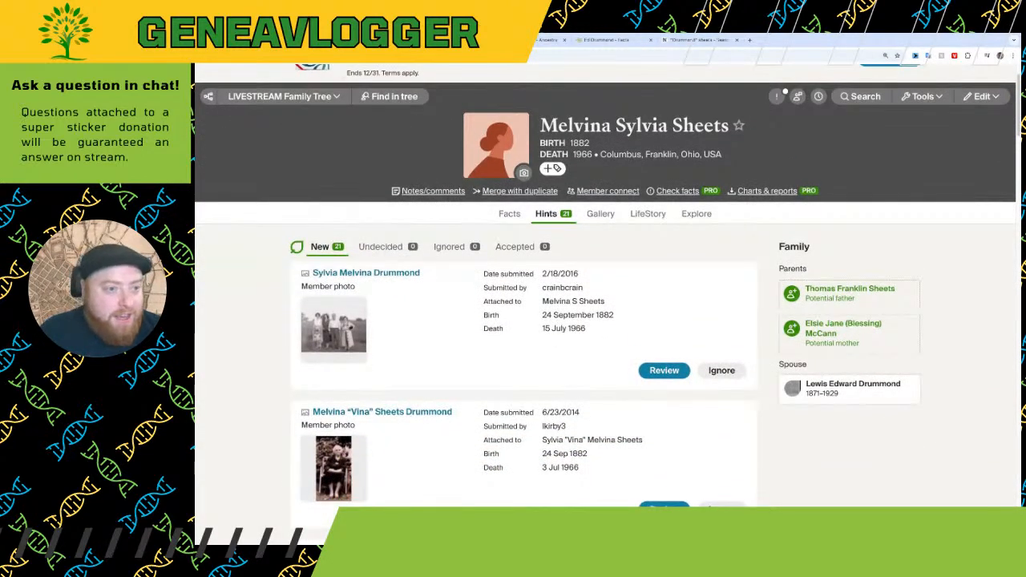
{"action": "key", "text": "ctrl+shift+Tab"}
{"action": "key", "text": "ctrl+Tab"}
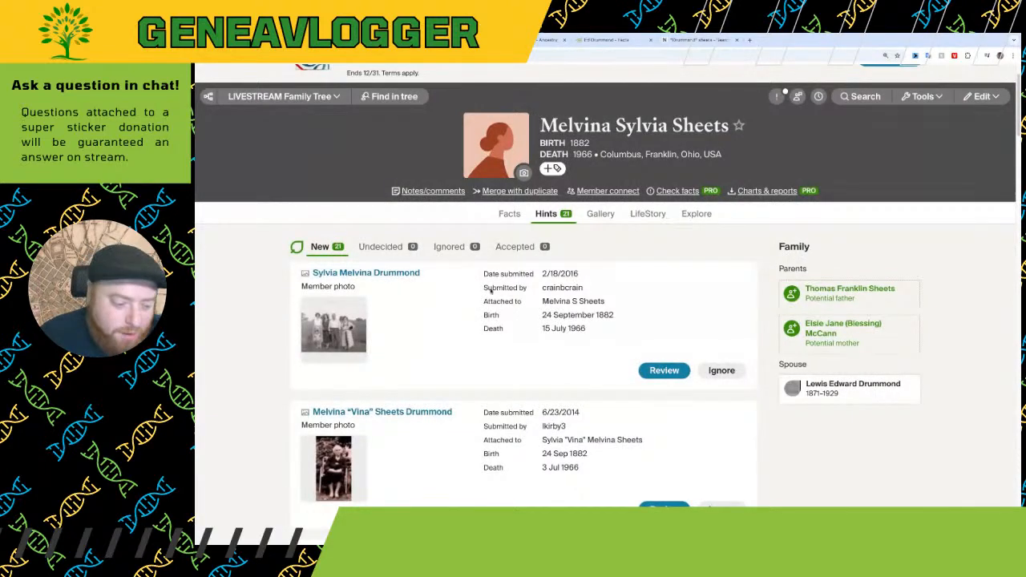
{"action": "scroll", "coordinate": [491, 291], "scroll_direction": "down", "scroll_amount": 10}
{"action": "scroll", "coordinate": [489, 423], "scroll_direction": "down", "scroll_amount": 5}
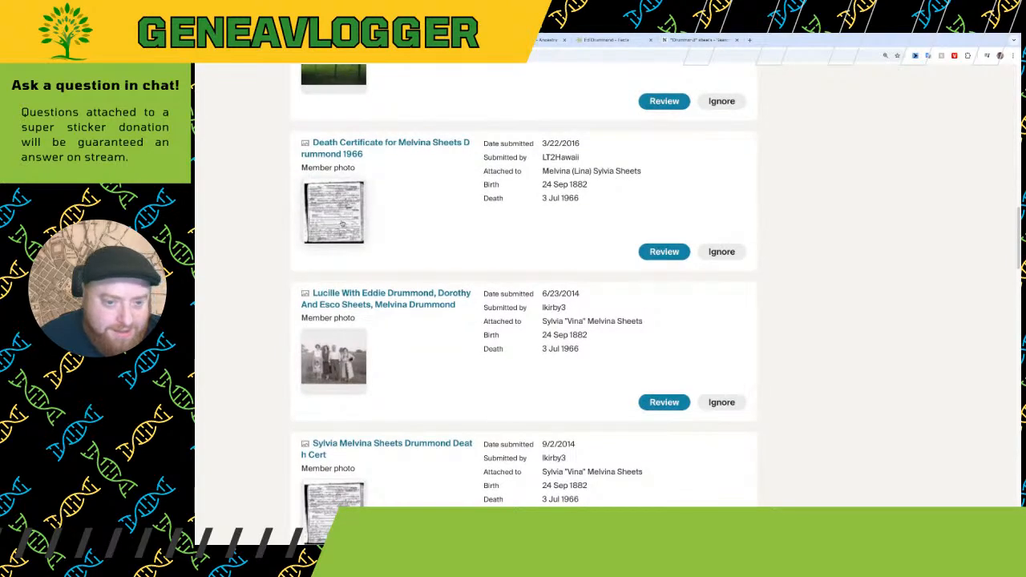
{"action": "left_click", "coordinate": [663, 251]}
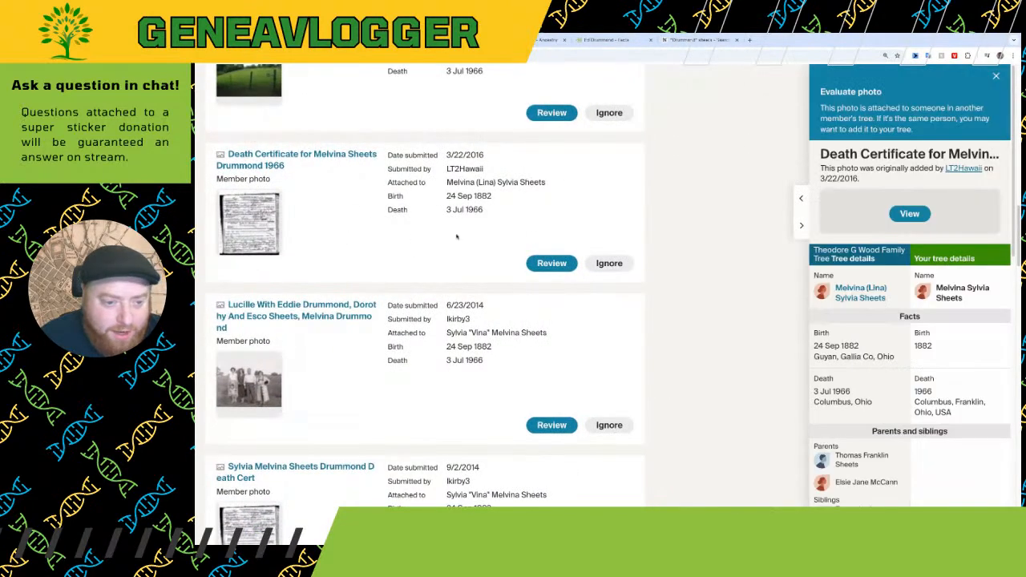
{"action": "left_click", "coordinate": [922, 247]}
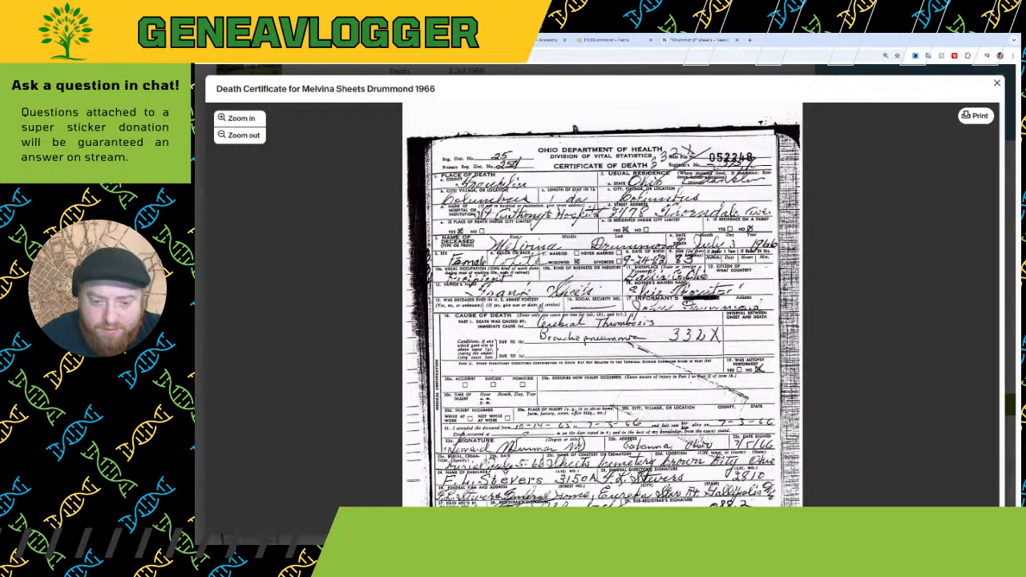
Close the death certificate image and open the U.S., Find a Grave Index, 1600s-Current hint for review
{"action": "left_click", "coordinate": [997, 82]}
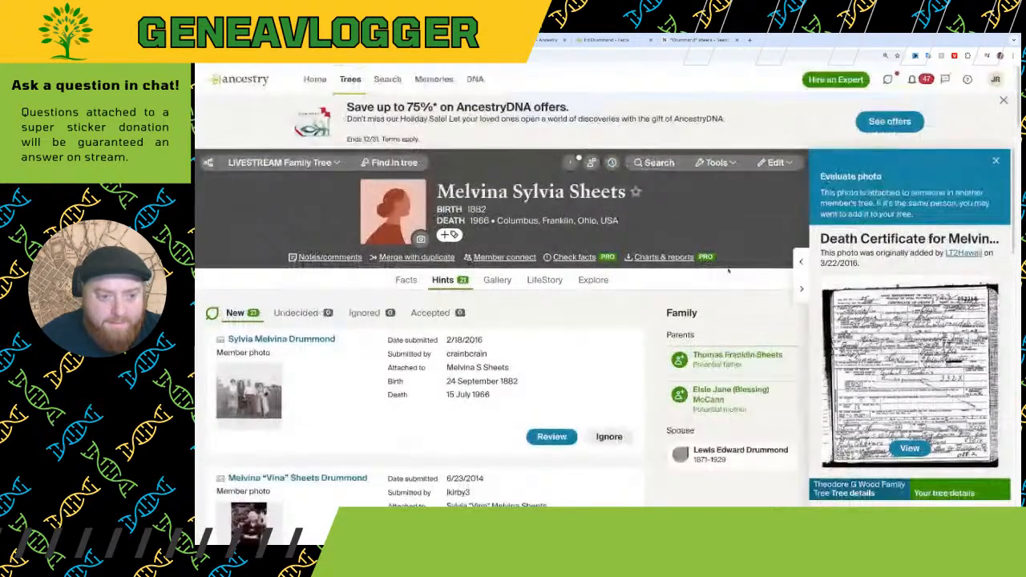
{"action": "scroll", "coordinate": [710, 273], "scroll_direction": "down", "scroll_amount": 1}
{"action": "scroll", "coordinate": [699, 276], "scroll_direction": "down", "scroll_amount": 15}
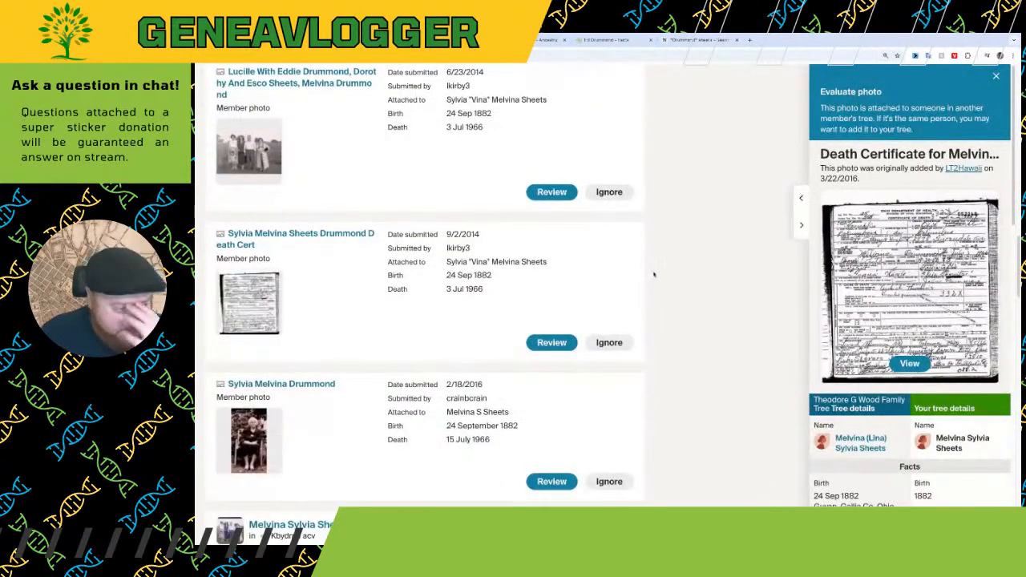
{"action": "scroll", "coordinate": [416, 306], "scroll_direction": "down", "scroll_amount": 2}
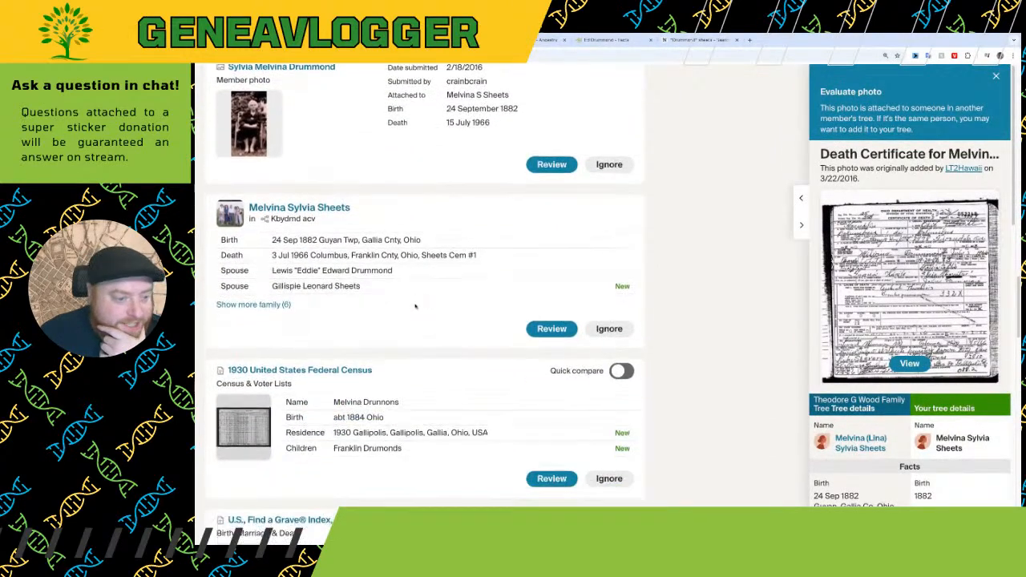
{"action": "scroll", "coordinate": [353, 288], "scroll_direction": "down", "scroll_amount": 1}
{"action": "scroll", "coordinate": [350, 286], "scroll_direction": "down", "scroll_amount": 1}
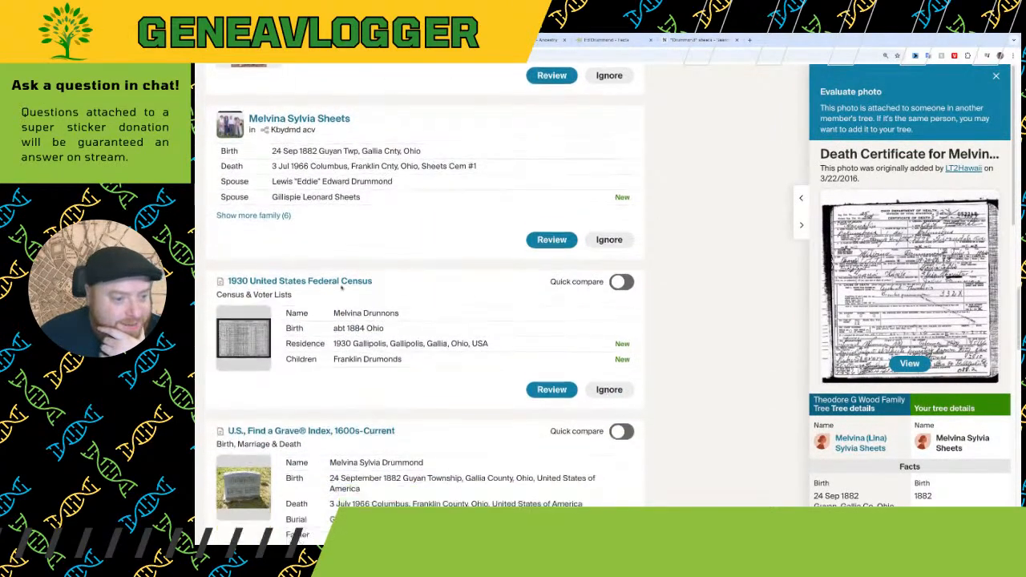
{"action": "scroll", "coordinate": [345, 293], "scroll_direction": "down", "scroll_amount": 2}
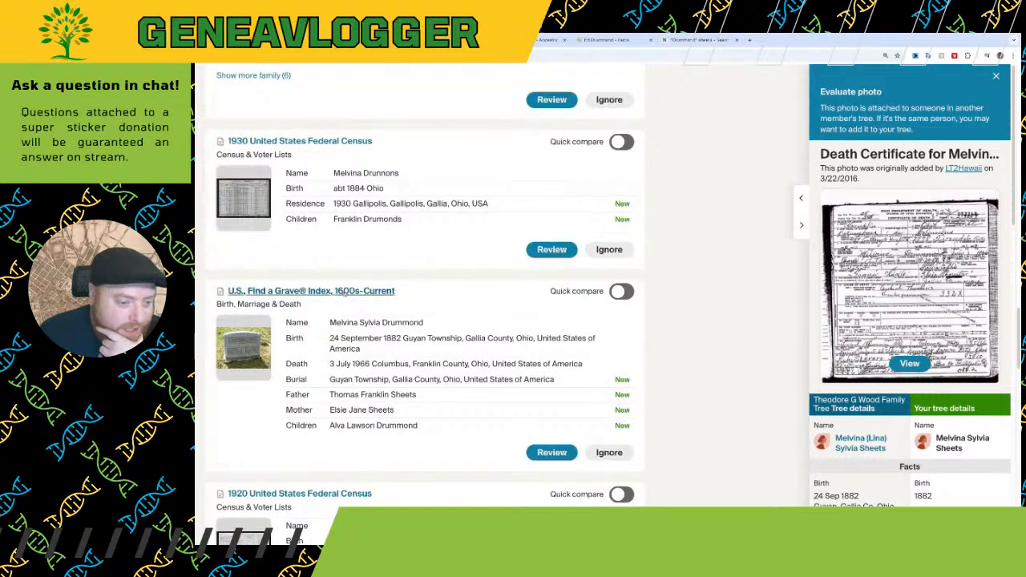
{"action": "scroll", "coordinate": [347, 303], "scroll_direction": "down", "scroll_amount": 2}
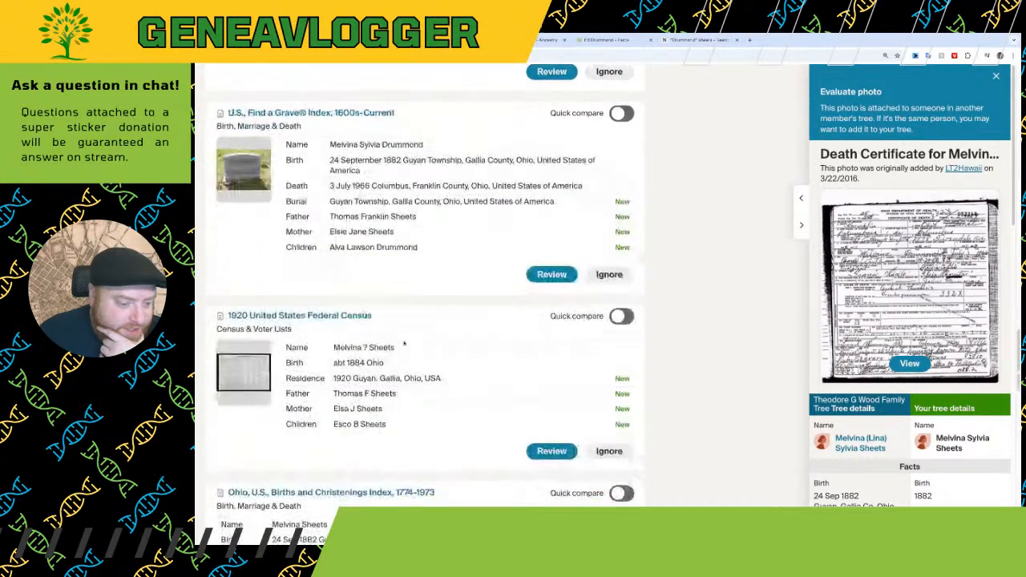
{"action": "left_click", "coordinate": [553, 272]}
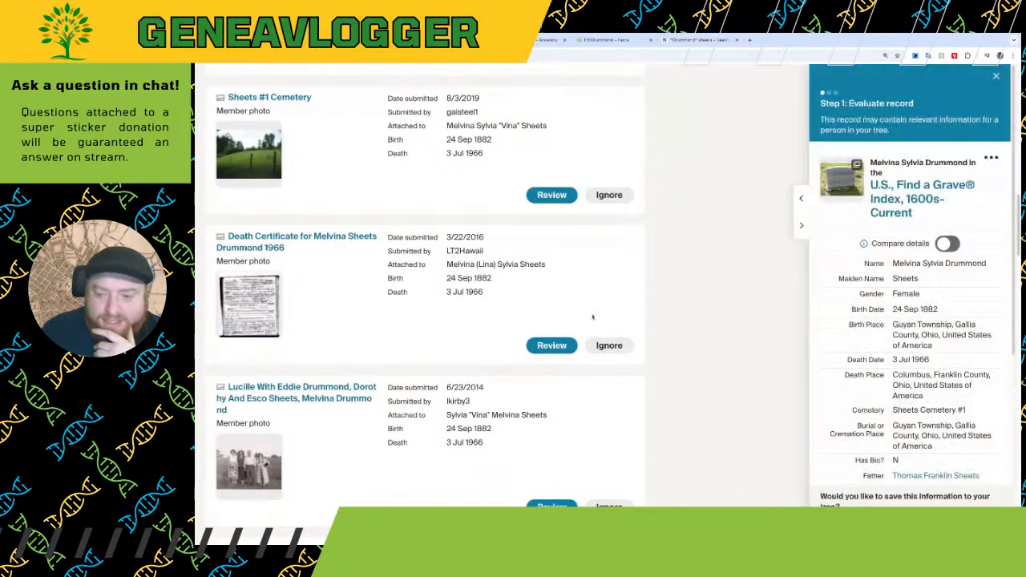
Accept the Find a Grave record as a match and select its birth and death facts for the mother's profile
{"action": "scroll", "coordinate": [839, 374], "scroll_direction": "down", "scroll_amount": 2}
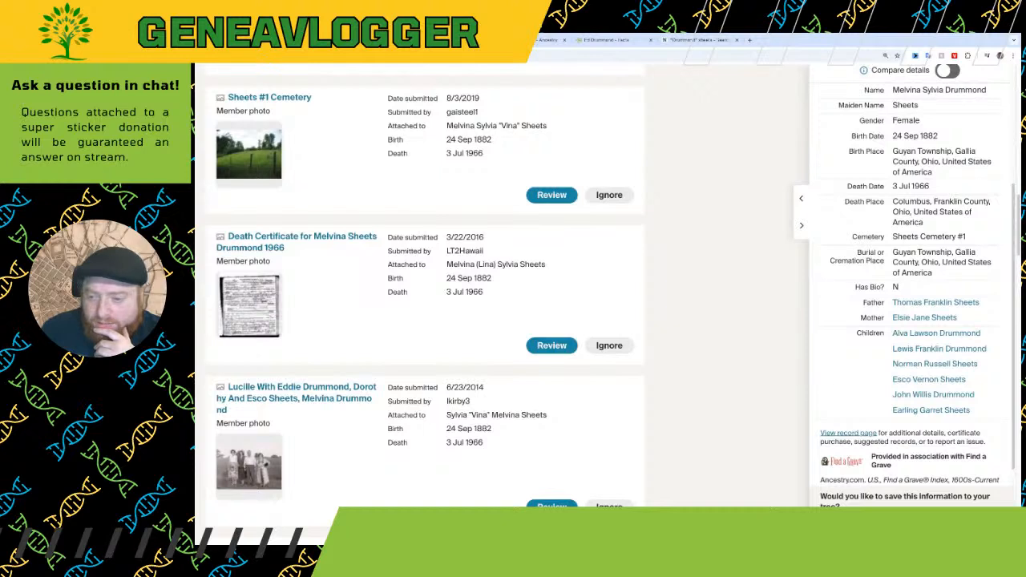
{"action": "left_click", "coordinate": [842, 526]}
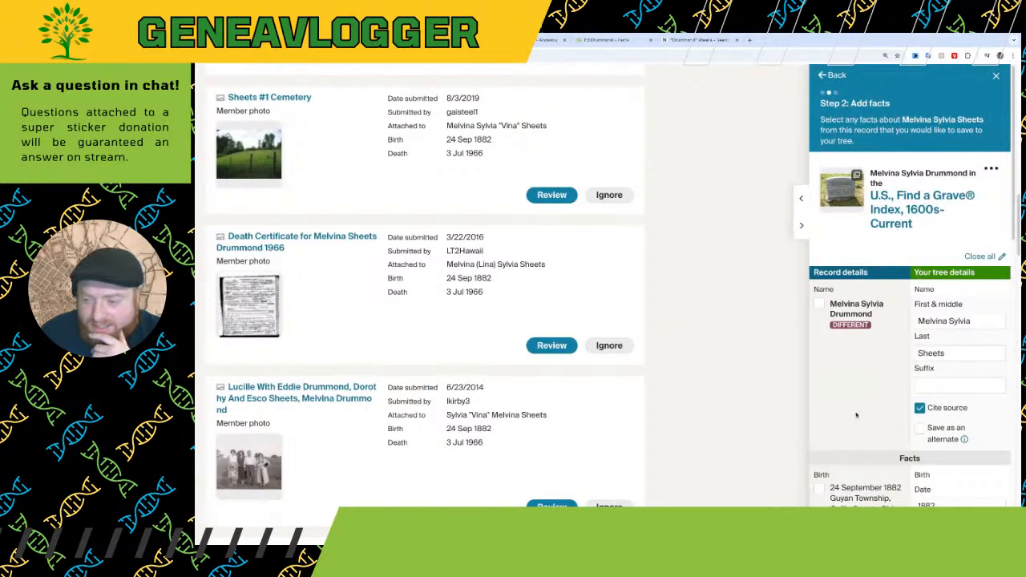
{"action": "scroll", "coordinate": [831, 419], "scroll_direction": "down", "scroll_amount": 2}
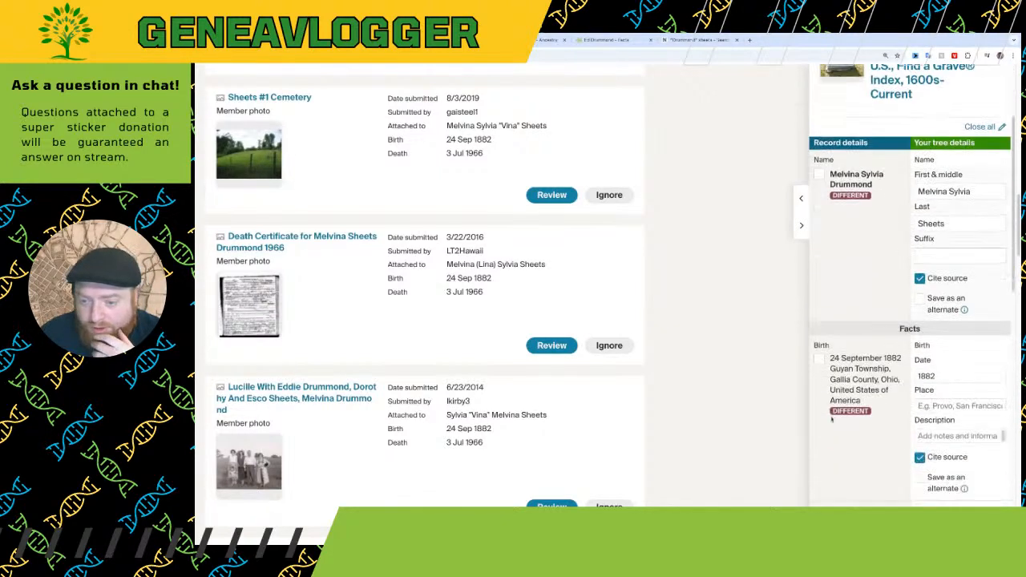
{"action": "left_click", "coordinate": [818, 294]}
{"action": "scroll", "coordinate": [818, 295], "scroll_direction": "down", "scroll_amount": 2}
{"action": "left_click", "coordinate": [819, 313]}
{"action": "scroll", "coordinate": [820, 314], "scroll_direction": "down", "scroll_amount": 4}
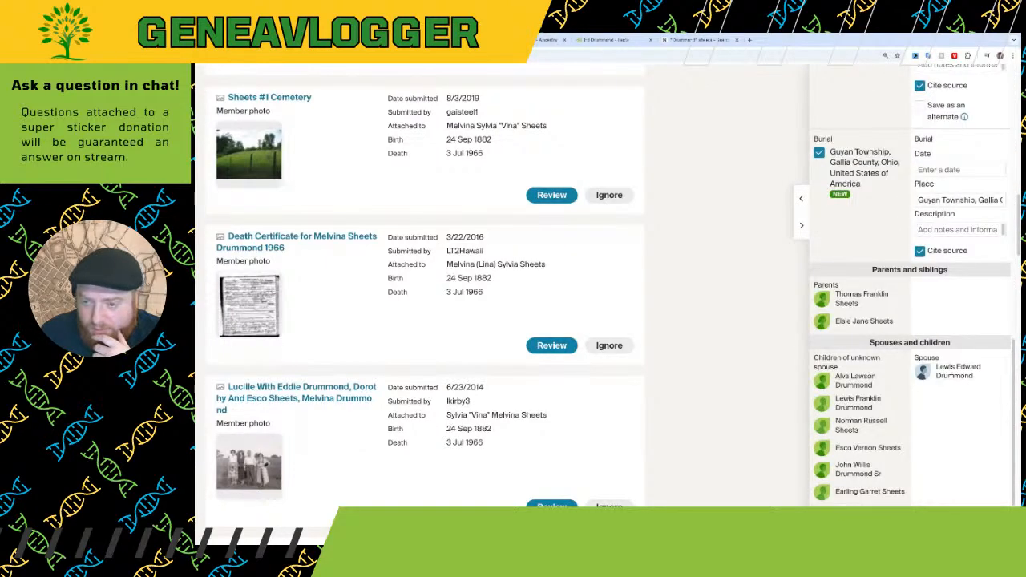
Continue to adding people from the record, including both parents and selecting the children listed under the unknown spouse
{"action": "left_click", "coordinate": [822, 355]}
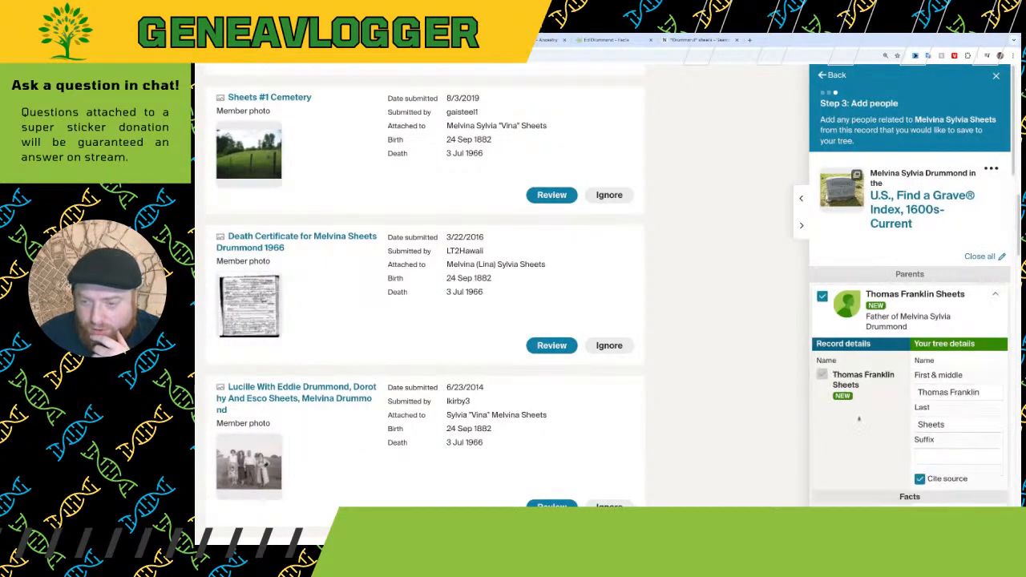
{"action": "scroll", "coordinate": [858, 419], "scroll_direction": "down", "scroll_amount": 3}
{"action": "left_click", "coordinate": [818, 203]}
{"action": "scroll", "coordinate": [839, 393], "scroll_direction": "down", "scroll_amount": 6}
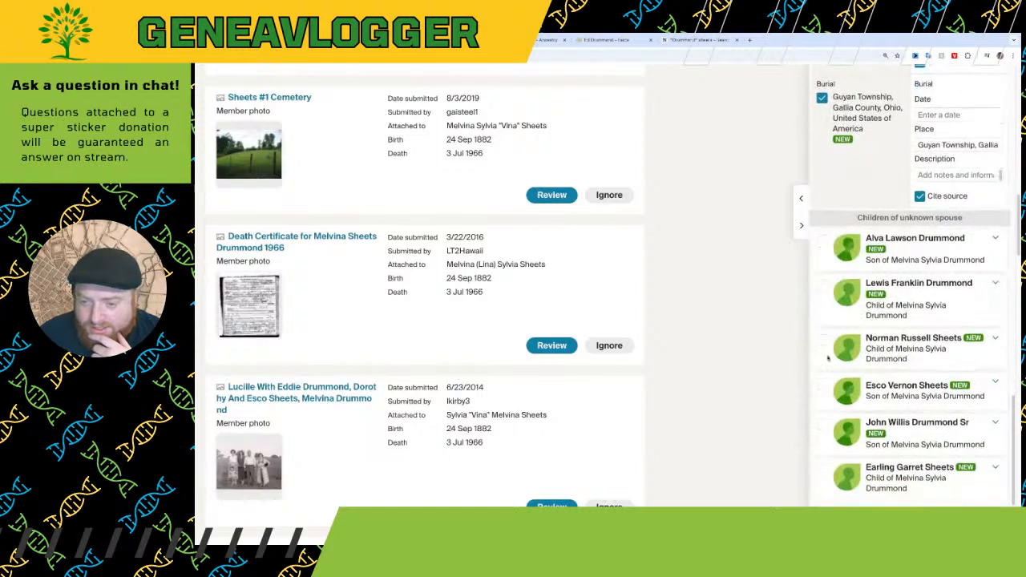
{"action": "left_click", "coordinate": [822, 424]}
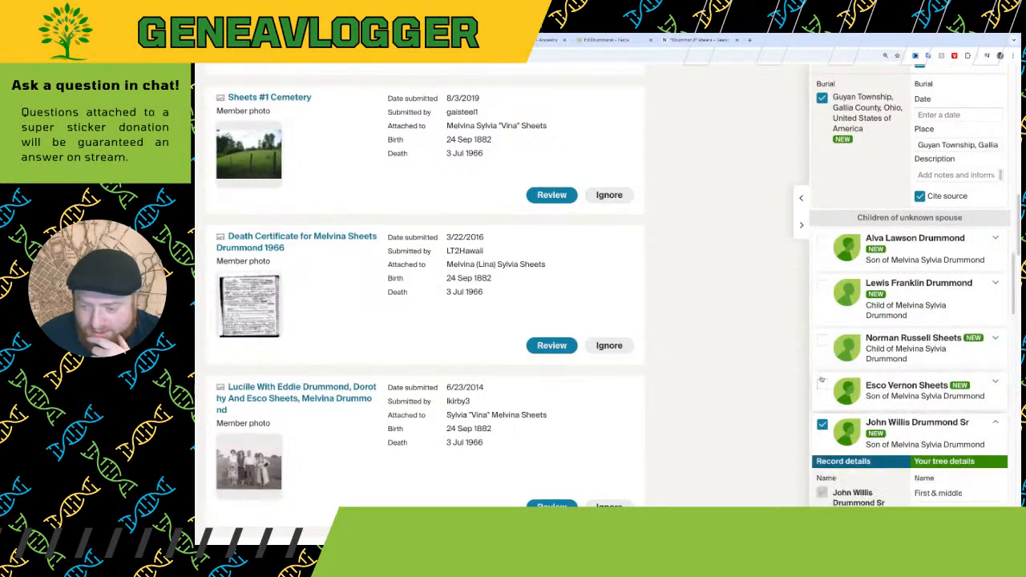
{"action": "left_click", "coordinate": [823, 385]}
{"action": "left_click", "coordinate": [821, 340]}
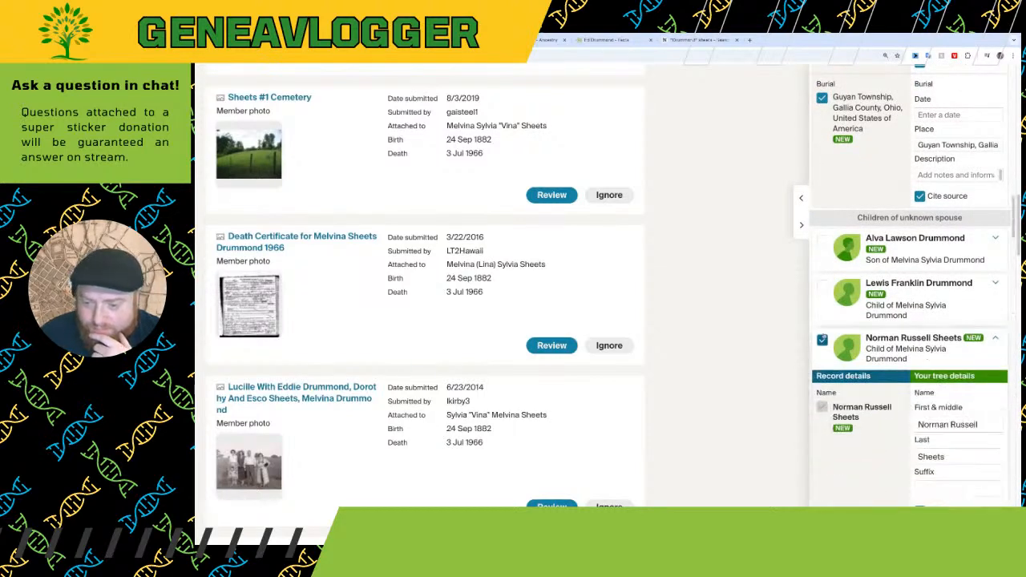
{"action": "left_click", "coordinate": [822, 286]}
{"action": "left_click", "coordinate": [822, 238]}
Exclude the children bearing the mother's maiden surname and save the parents and remaining three children to the tree
{"action": "scroll", "coordinate": [860, 382], "scroll_direction": "down", "scroll_amount": 5}
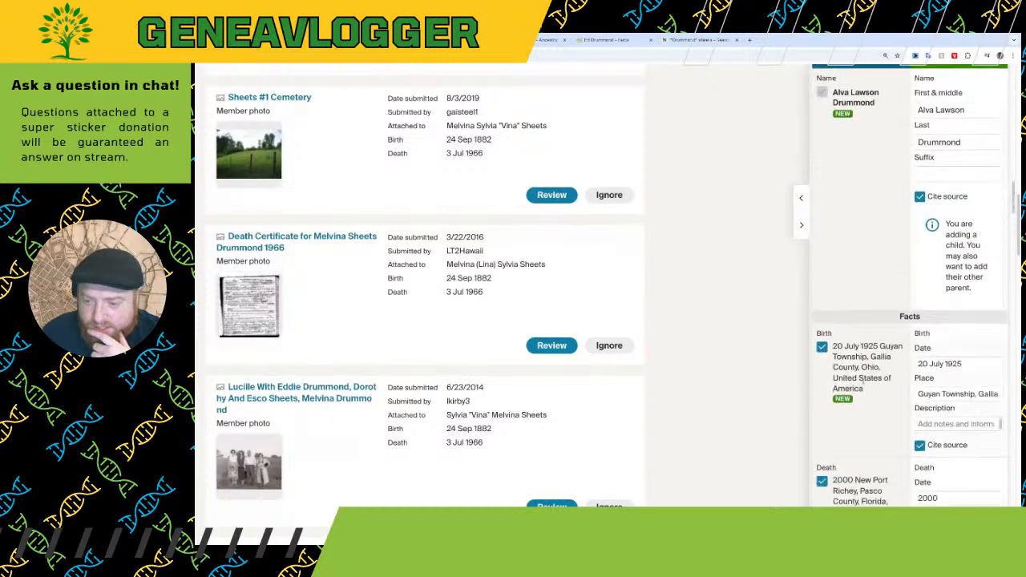
{"action": "scroll", "coordinate": [860, 382], "scroll_direction": "up", "scroll_amount": 15}
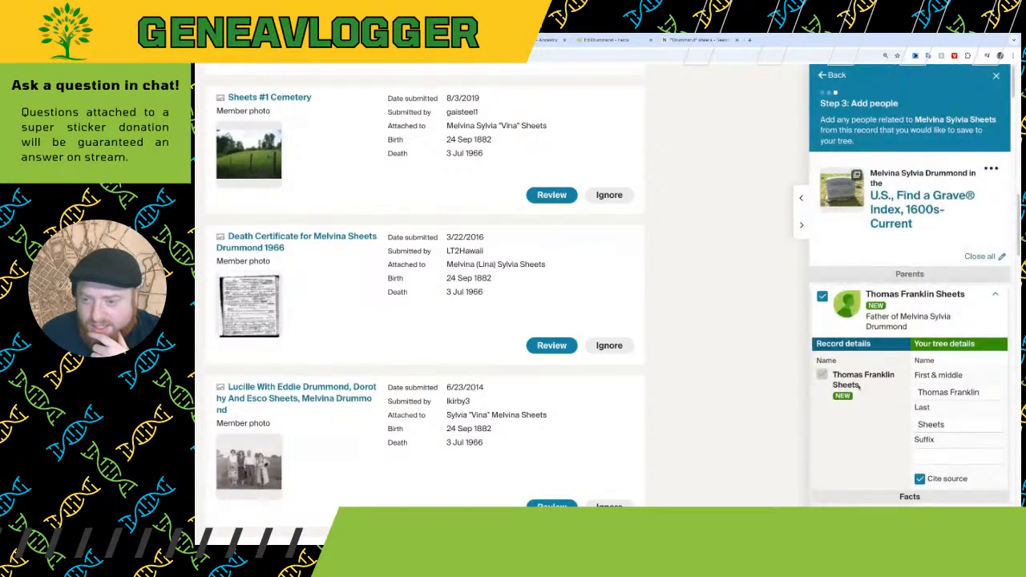
{"action": "scroll", "coordinate": [857, 386], "scroll_direction": "down", "scroll_amount": 10}
{"action": "scroll", "coordinate": [856, 389], "scroll_direction": "down", "scroll_amount": 15}
{"action": "scroll", "coordinate": [856, 391], "scroll_direction": "down", "scroll_amount": 15}
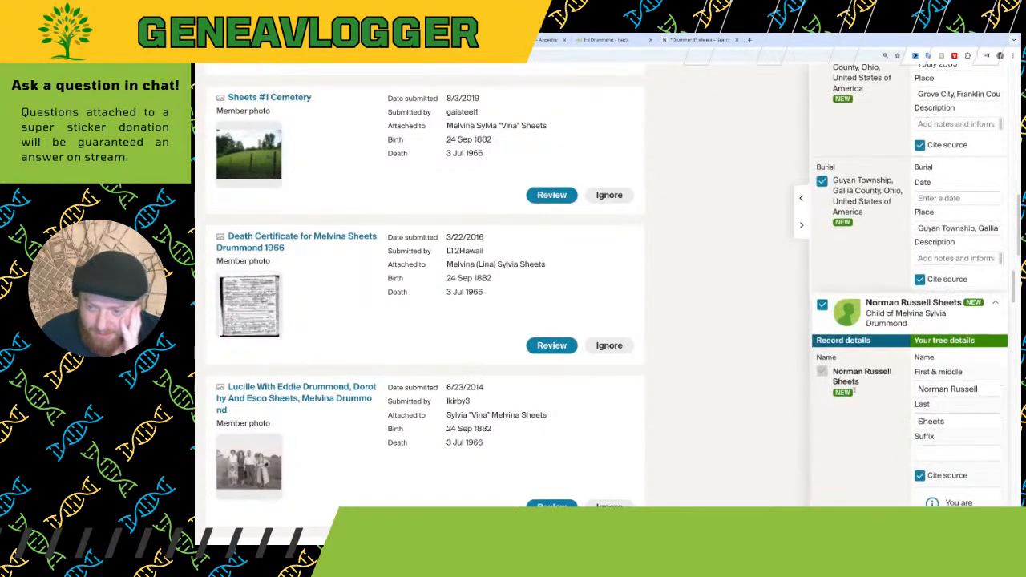
{"action": "scroll", "coordinate": [855, 386], "scroll_direction": "down", "scroll_amount": 2}
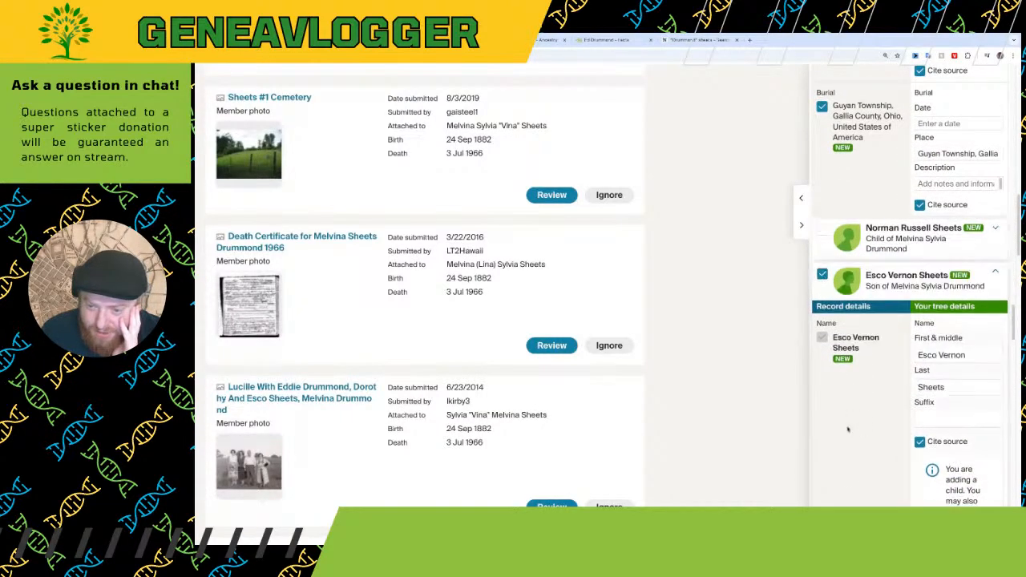
{"action": "scroll", "coordinate": [850, 400], "scroll_direction": "down", "scroll_amount": 1}
{"action": "left_click", "coordinate": [821, 209]}
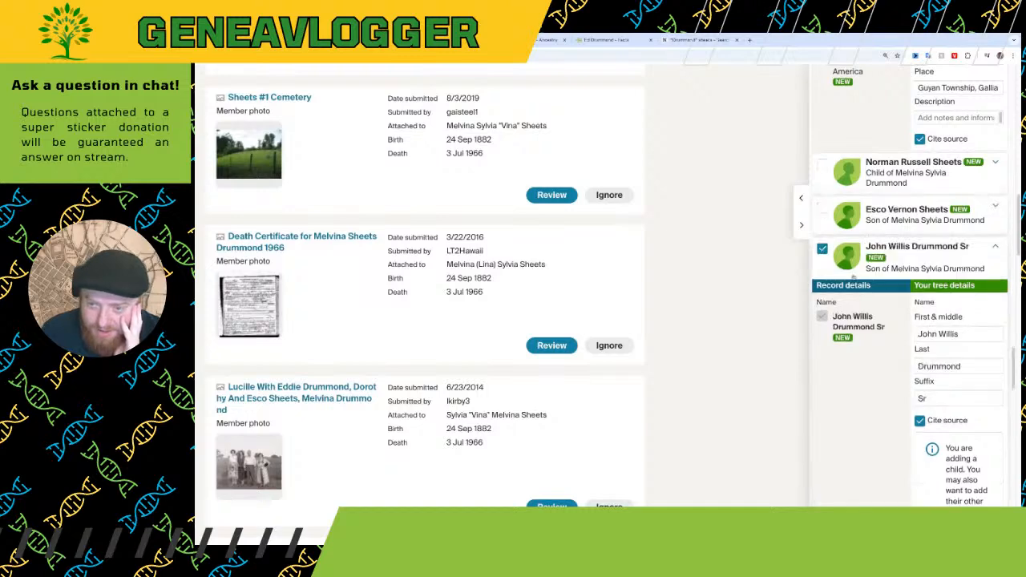
{"action": "scroll", "coordinate": [835, 273], "scroll_direction": "down", "scroll_amount": 9}
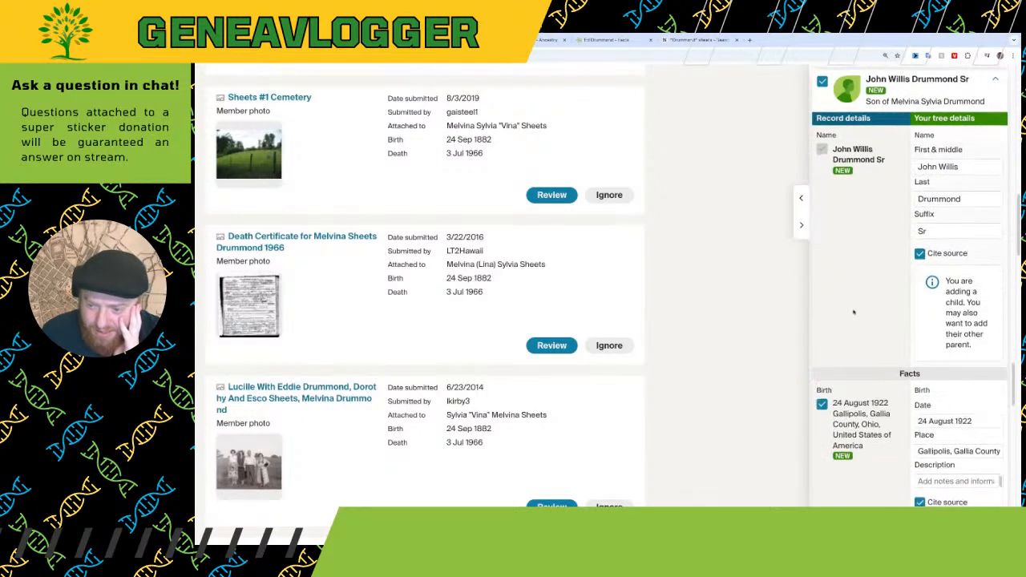
{"action": "scroll", "coordinate": [829, 337], "scroll_direction": "down", "scroll_amount": 2}
{"action": "left_click", "coordinate": [822, 322]}
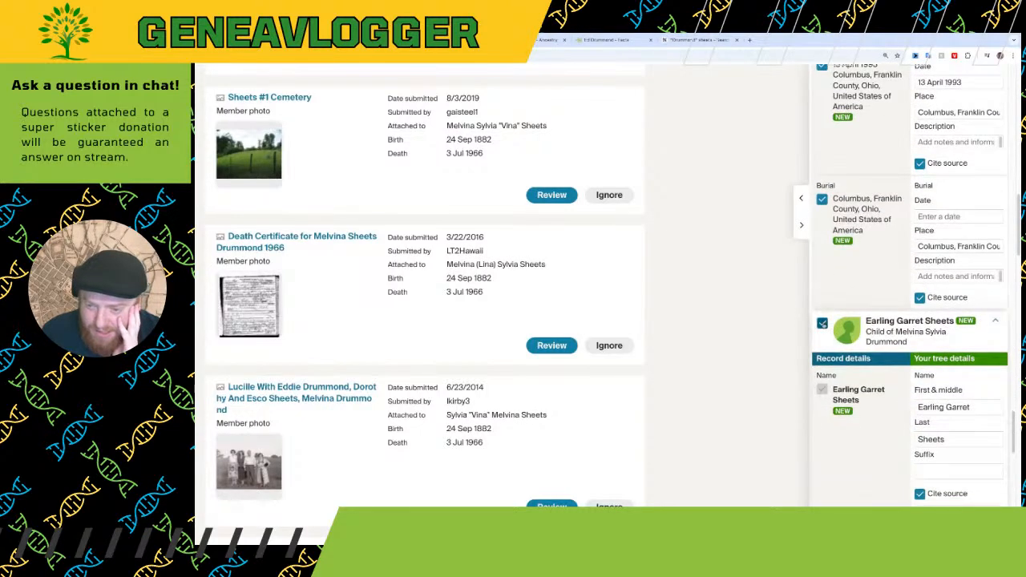
{"action": "scroll", "coordinate": [829, 389], "scroll_direction": "up", "scroll_amount": 5}
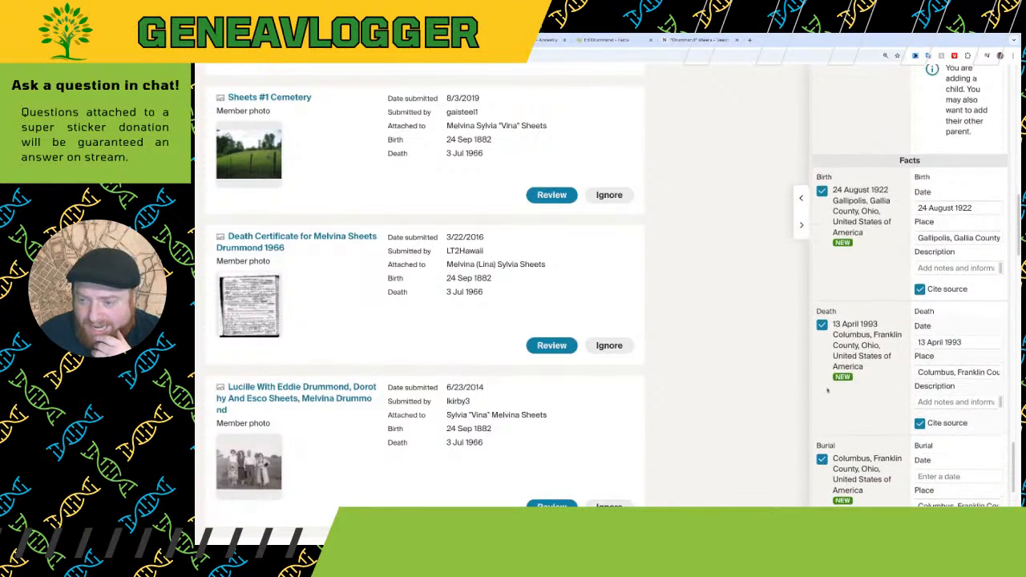
{"action": "scroll", "coordinate": [826, 390], "scroll_direction": "up", "scroll_amount": 1}
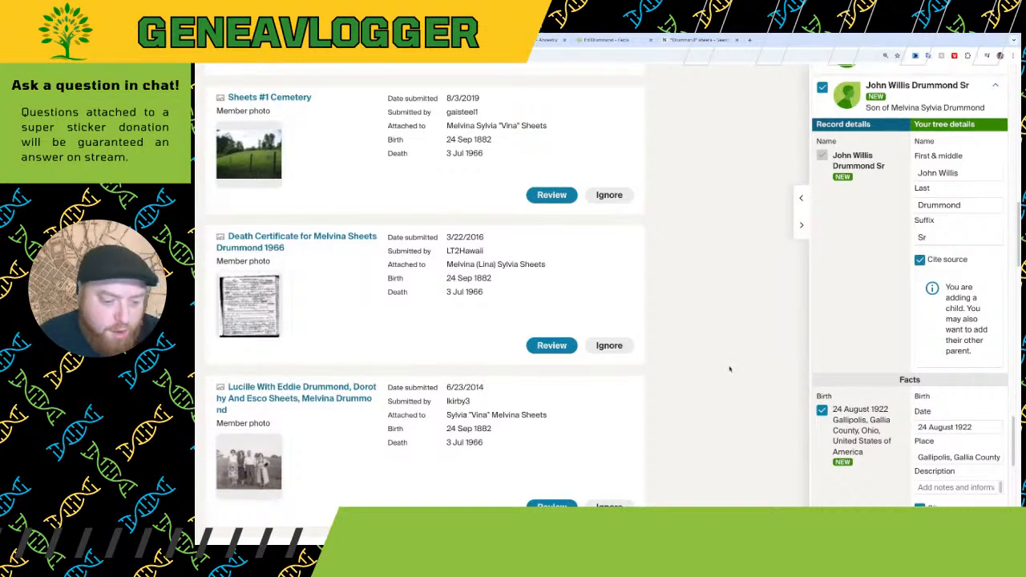
{"action": "scroll", "coordinate": [737, 360], "scroll_direction": "up", "scroll_amount": 10}
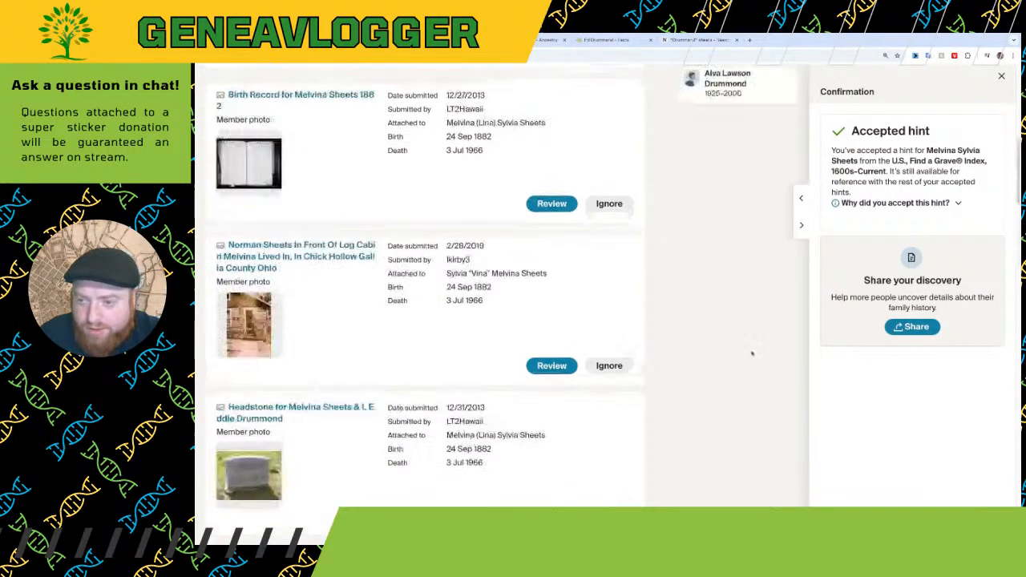
Set the gender of the first child listed without a second parent to Male and save the quick edit
{"action": "scroll", "coordinate": [703, 360], "scroll_direction": "down", "scroll_amount": 5}
{"action": "scroll", "coordinate": [703, 360], "scroll_direction": "up", "scroll_amount": 5}
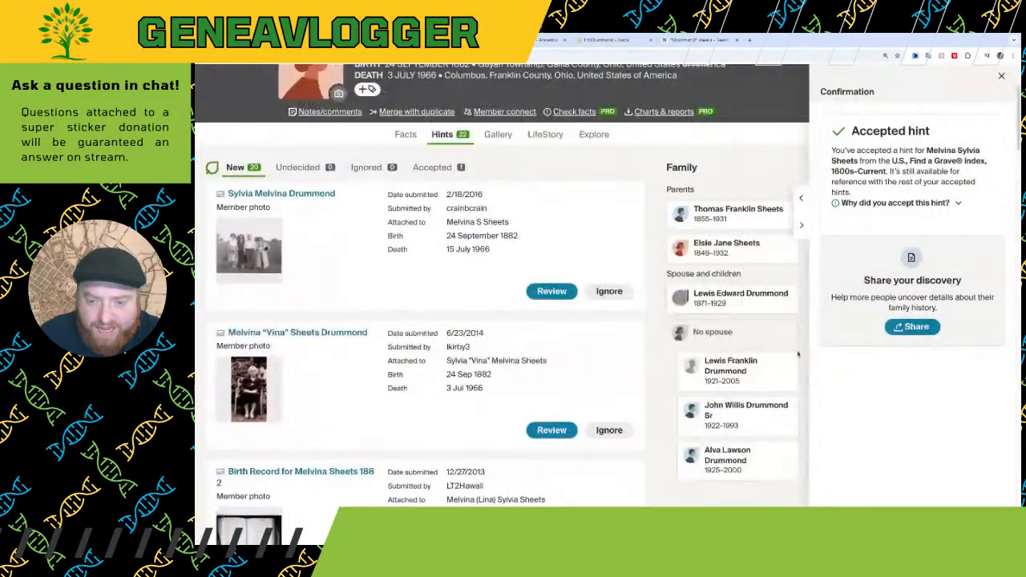
{"action": "left_click", "coordinate": [782, 362]}
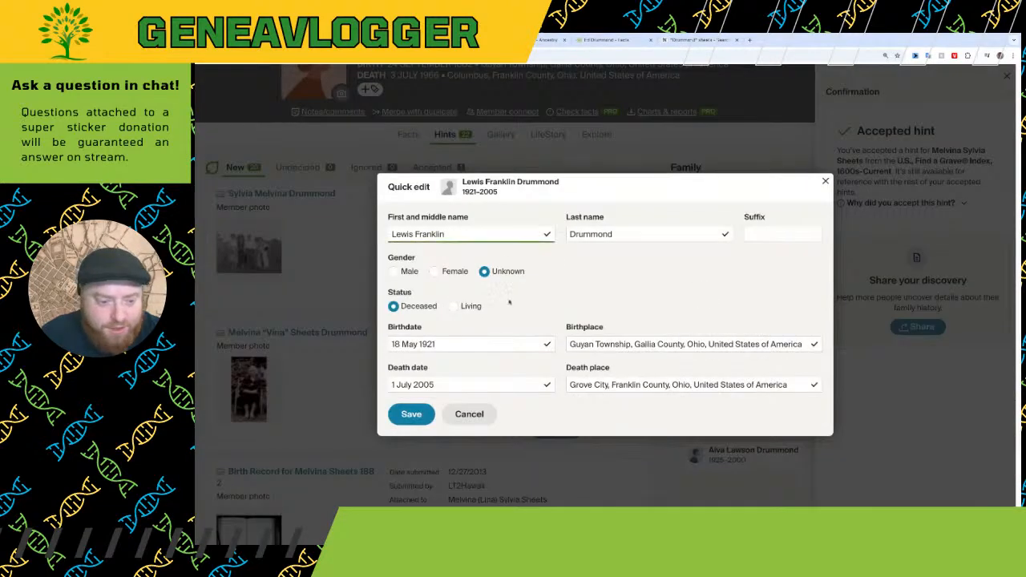
{"action": "left_click", "coordinate": [411, 414]}
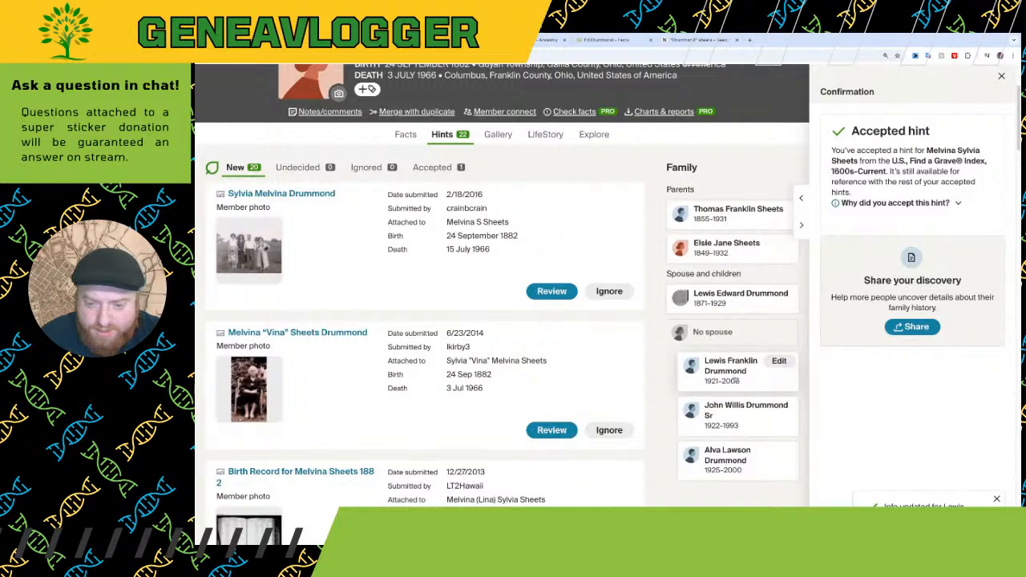
Add the mother's existing spouse from the tree as that child's father, including both brothers as his children
{"action": "left_click", "coordinate": [734, 381]}
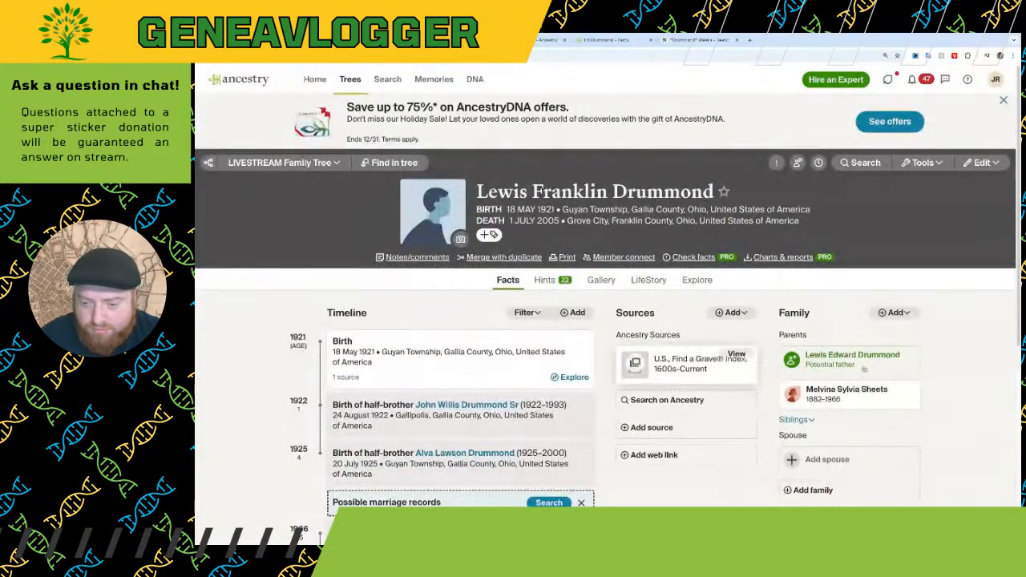
{"action": "left_click", "coordinate": [895, 313]}
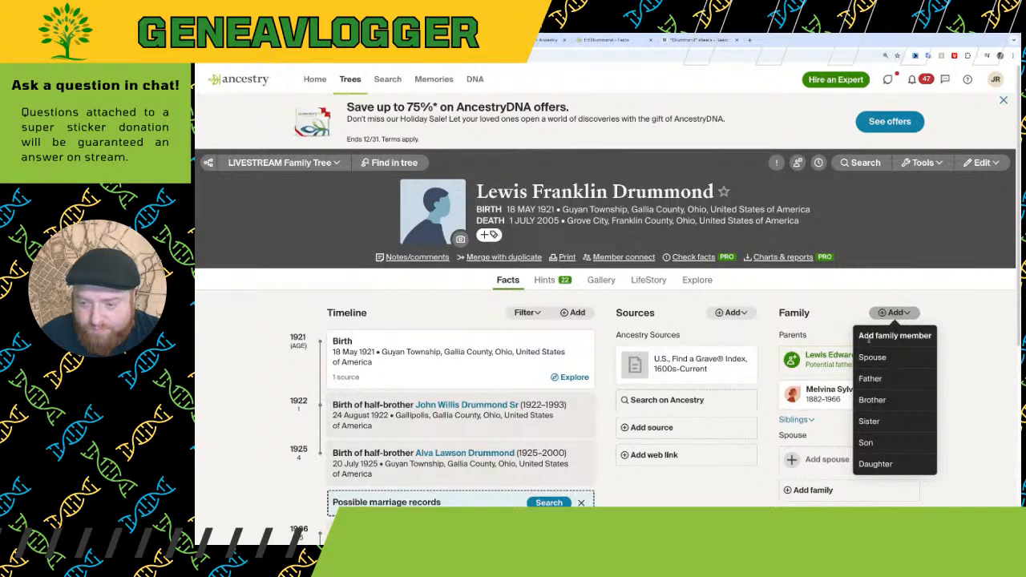
{"action": "left_click", "coordinate": [869, 379]}
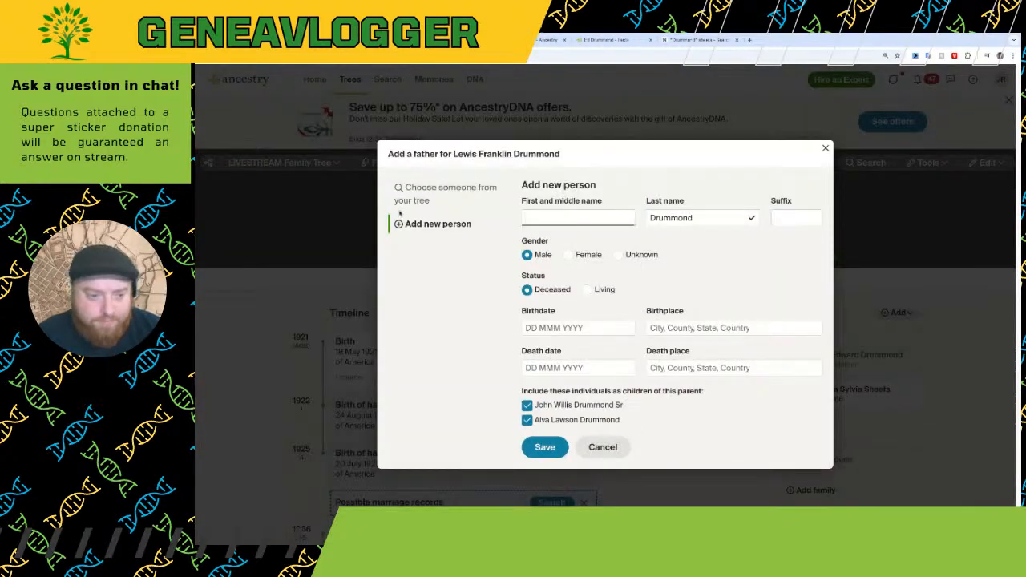
{"action": "left_click", "coordinate": [416, 194]}
{"action": "left_click", "coordinate": [544, 296]}
{"action": "type", "text": "Lewis Edward Drummond"}
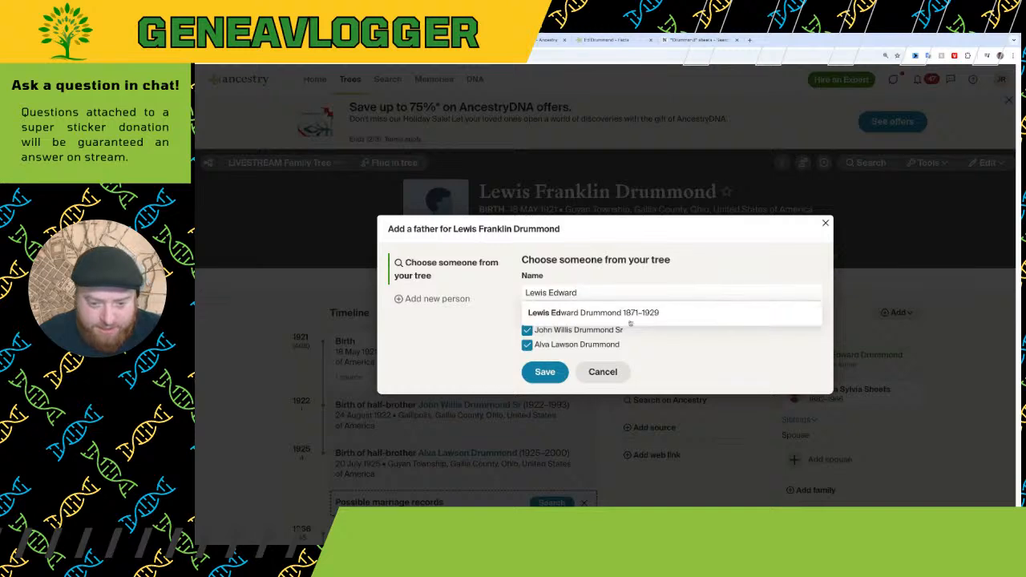
{"action": "left_click", "coordinate": [617, 313]}
{"action": "left_click", "coordinate": [545, 388]}
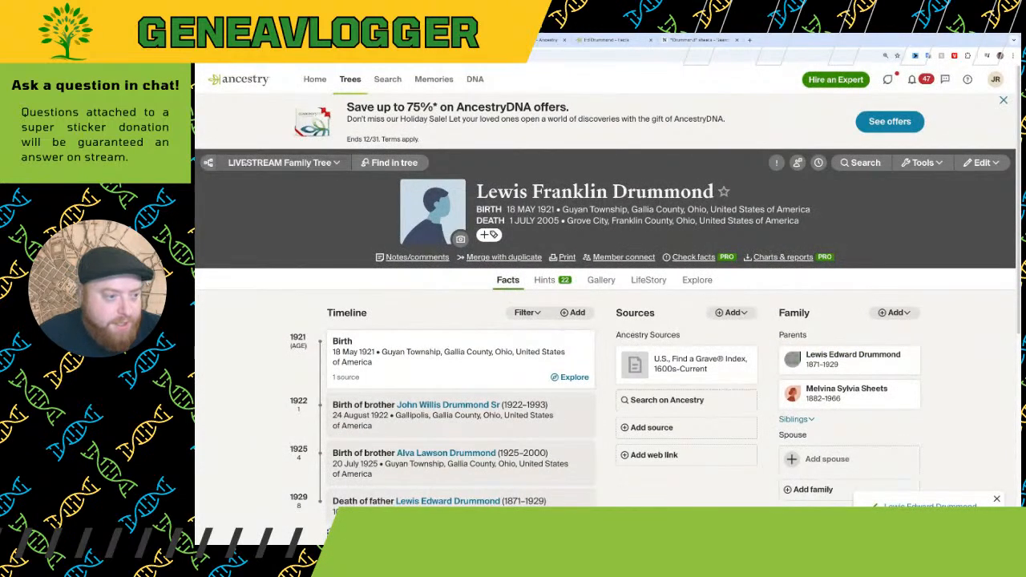
Open the LIVESTREAM Family Tree view and expand the couple's children
{"action": "left_click", "coordinate": [264, 163]}
{"action": "left_click", "coordinate": [270, 186]}
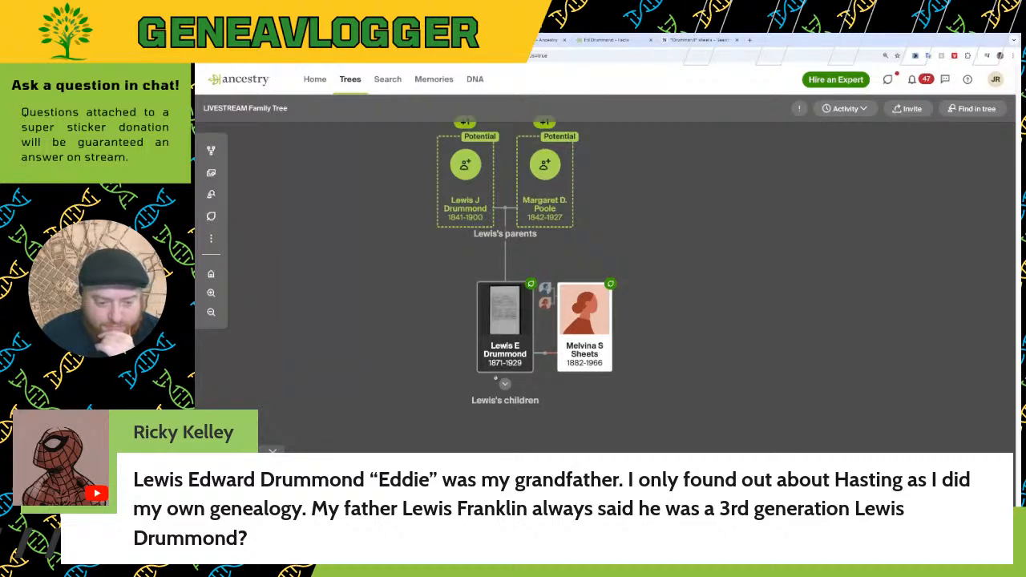
{"action": "left_click", "coordinate": [504, 383]}
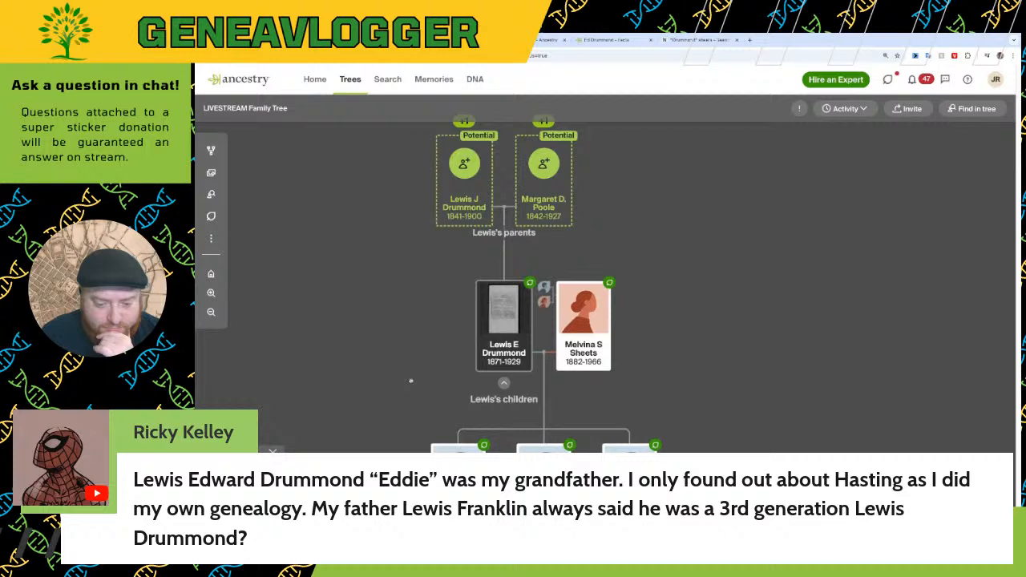
Open the record hints for the husband of the couple whose three children are shown in the tree
{"action": "left_click", "coordinate": [630, 449]}
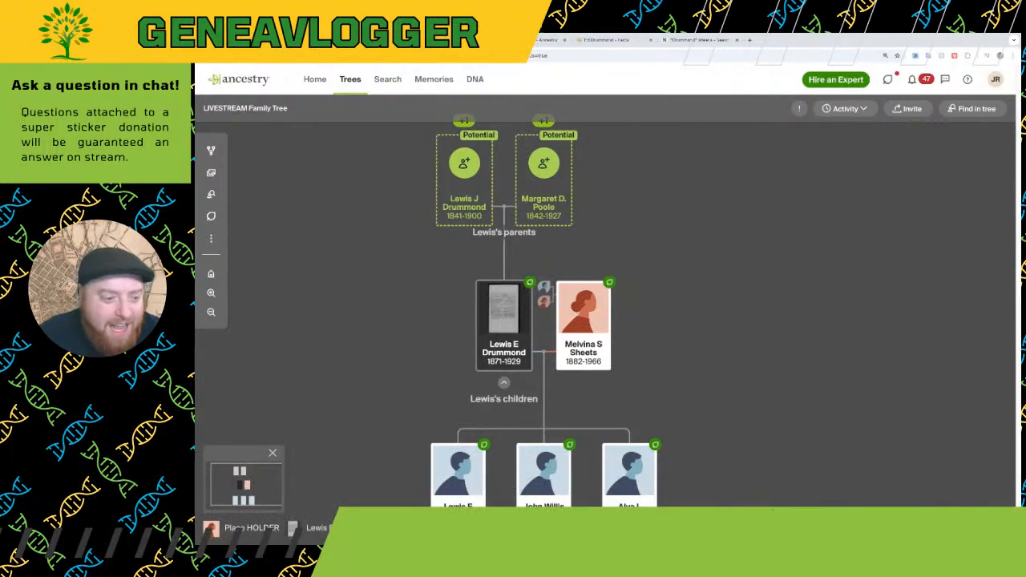
{"action": "left_click_drag", "start_coordinate": [492, 325], "coordinate": [652, 265]}
{"action": "left_click", "coordinate": [653, 265]}
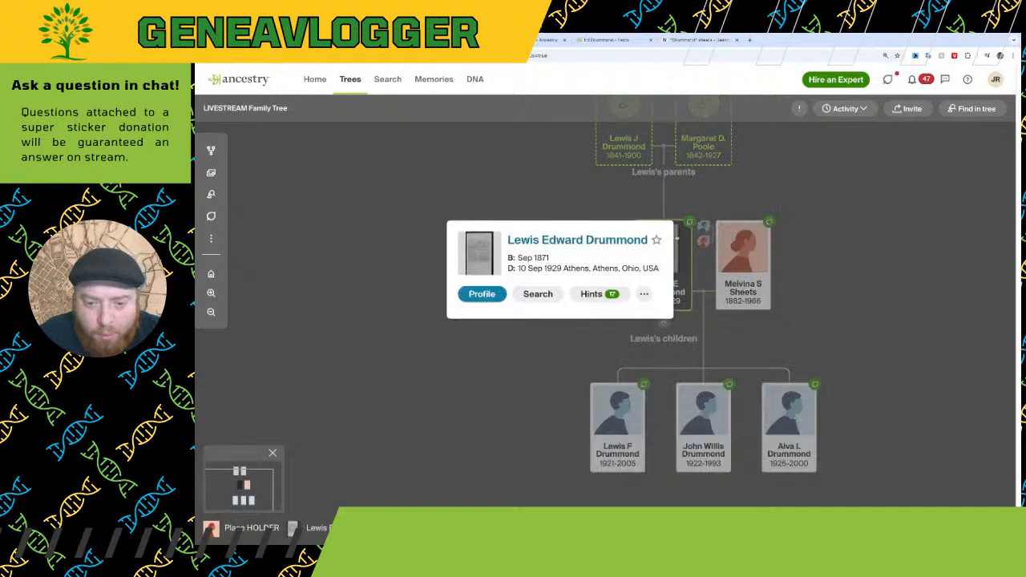
{"action": "left_click", "coordinate": [583, 295]}
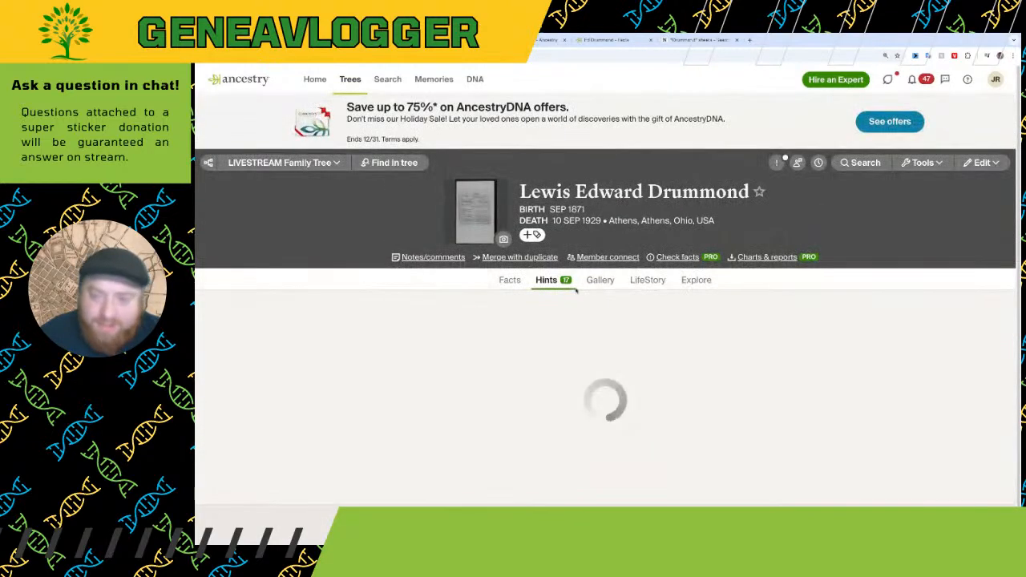
Review the hints through the Ohio Births and Christenings Index, checking the name, birth and parents in that record
{"action": "scroll", "coordinate": [542, 345], "scroll_direction": "down", "scroll_amount": 12}
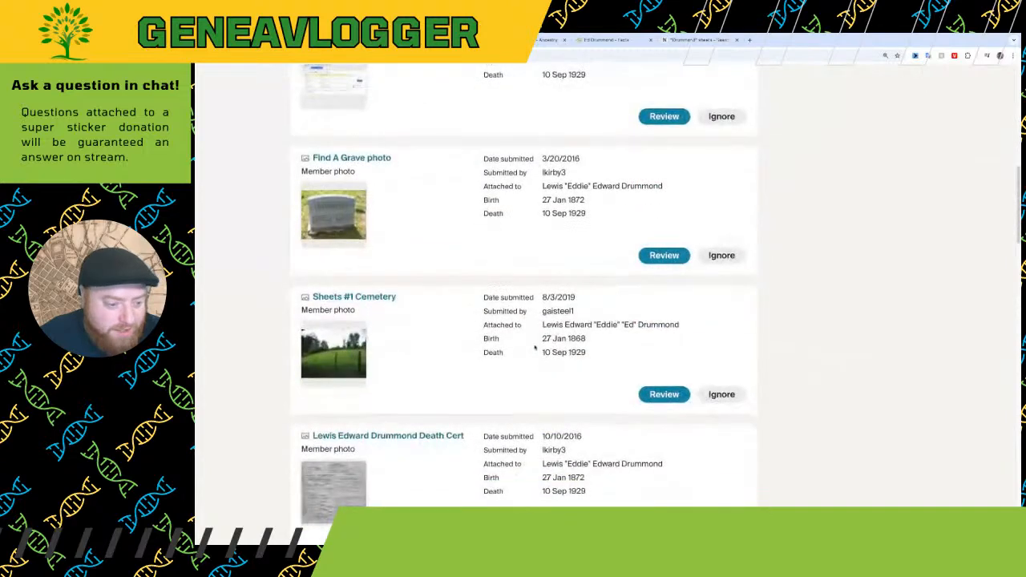
{"action": "scroll", "coordinate": [533, 347], "scroll_direction": "down", "scroll_amount": 5}
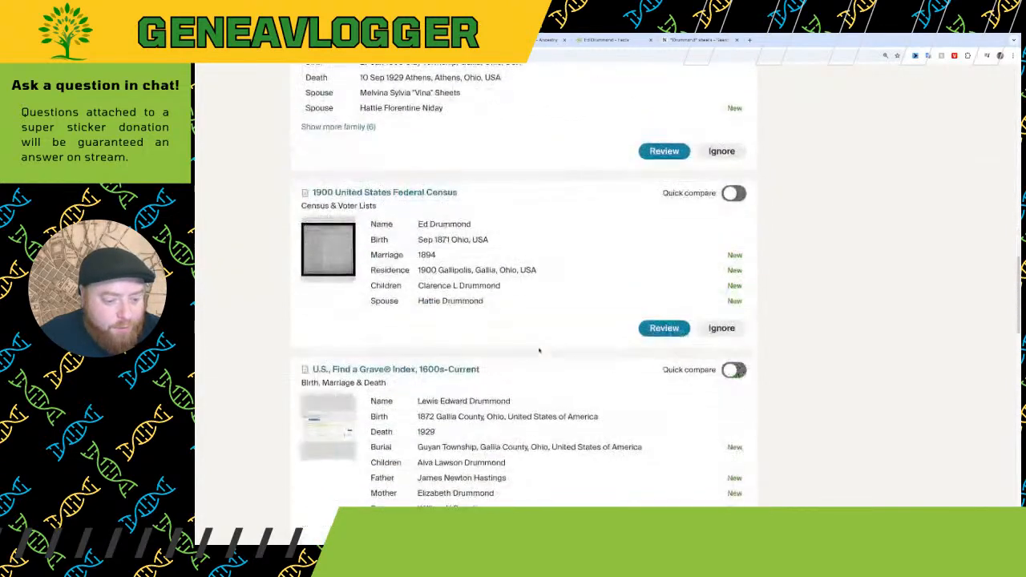
{"action": "scroll", "coordinate": [544, 351], "scroll_direction": "down", "scroll_amount": 2}
{"action": "scroll", "coordinate": [544, 353], "scroll_direction": "up", "scroll_amount": 1}
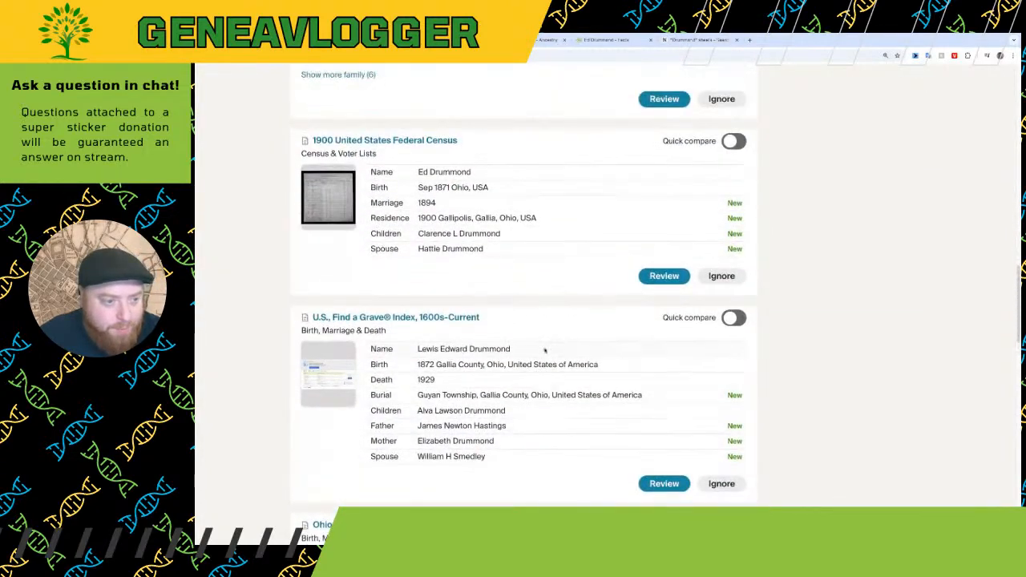
{"action": "scroll", "coordinate": [545, 352], "scroll_direction": "down", "scroll_amount": 2}
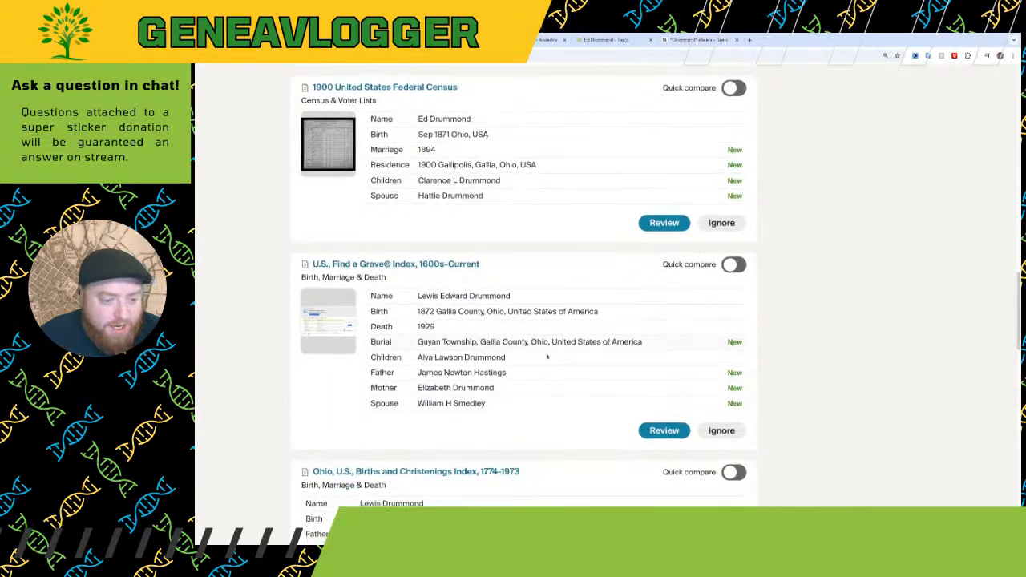
{"action": "scroll", "coordinate": [546, 364], "scroll_direction": "down", "scroll_amount": 3}
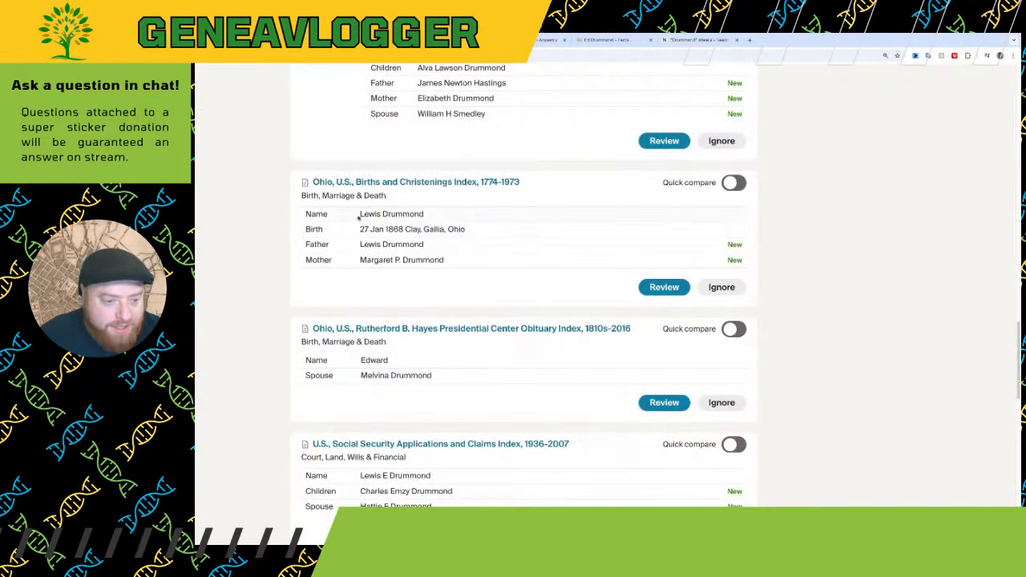
{"action": "left_click_drag", "start_coordinate": [359, 214], "coordinate": [425, 214]}
{"action": "left_click_drag", "start_coordinate": [360, 229], "coordinate": [344, 261]}
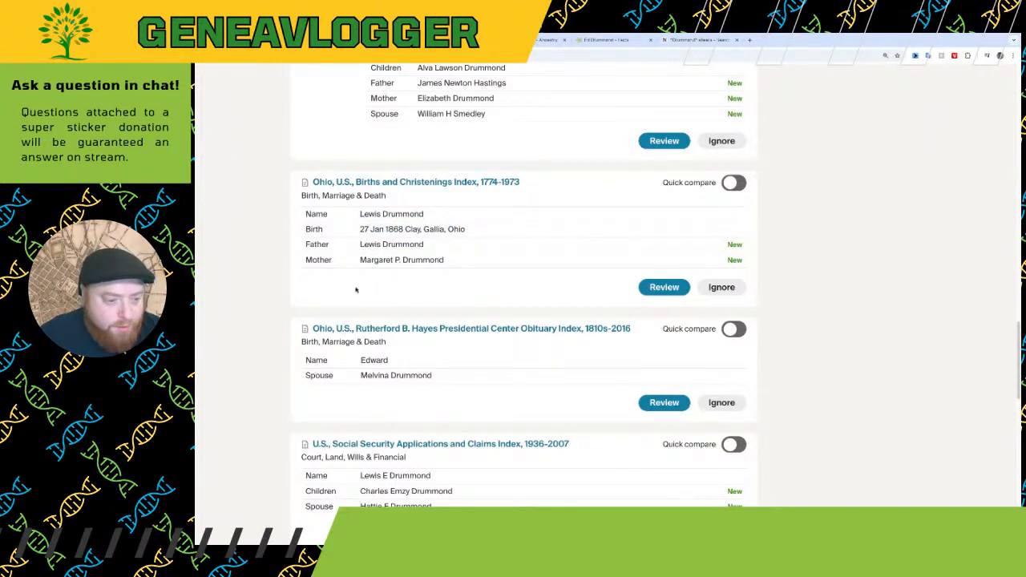
Examine the remaining hints through the U.S. Army Register of Enlistments, comparing them with the Find a Grave and birth index entries
{"action": "scroll", "coordinate": [355, 291], "scroll_direction": "down", "scroll_amount": 1}
{"action": "scroll", "coordinate": [356, 297], "scroll_direction": "down", "scroll_amount": 2}
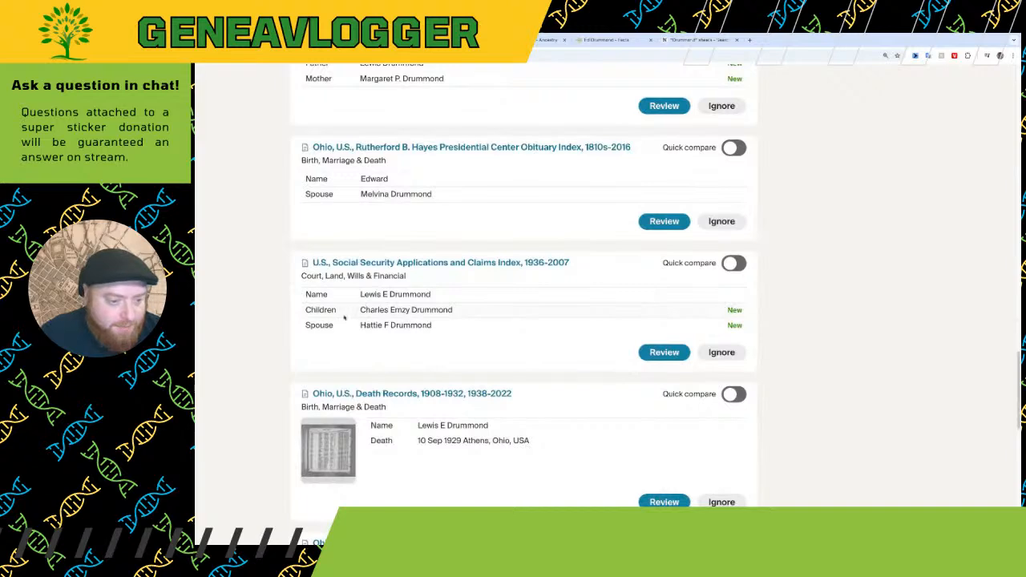
{"action": "scroll", "coordinate": [344, 337], "scroll_direction": "down", "scroll_amount": 1}
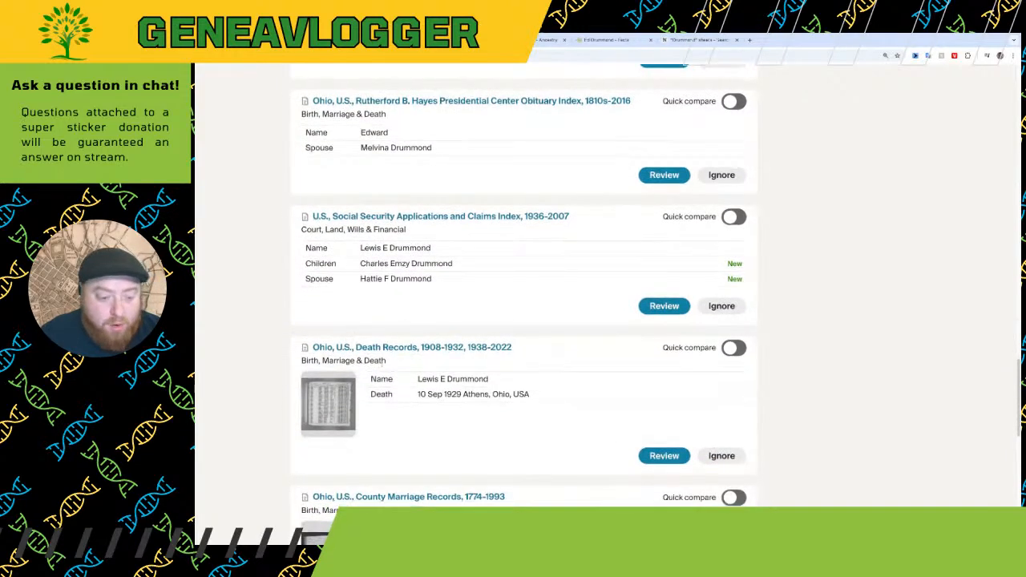
{"action": "scroll", "coordinate": [377, 357], "scroll_direction": "down", "scroll_amount": 1}
{"action": "scroll", "coordinate": [380, 385], "scroll_direction": "down", "scroll_amount": 2}
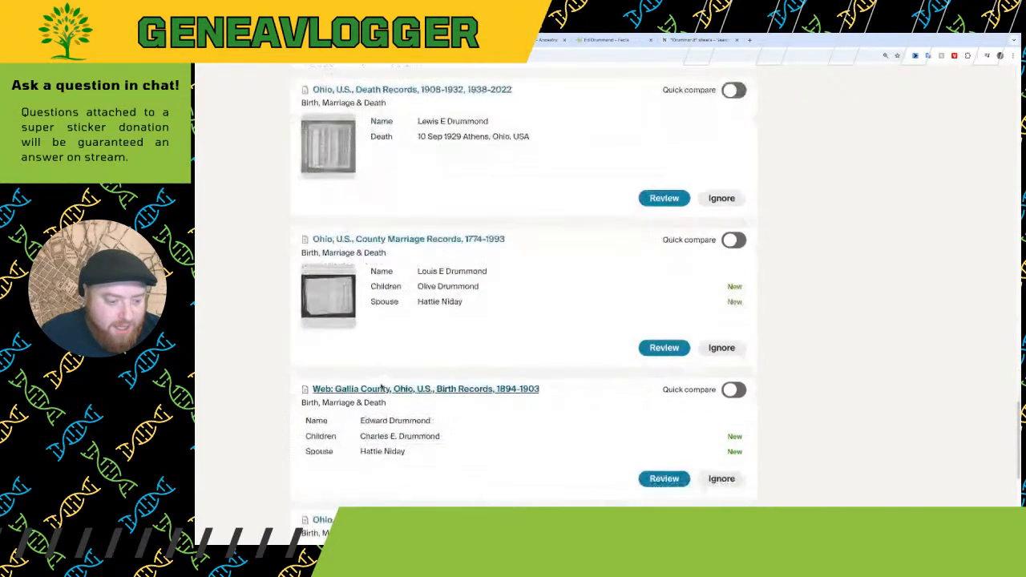
{"action": "scroll", "coordinate": [382, 388], "scroll_direction": "up", "scroll_amount": 4}
{"action": "scroll", "coordinate": [378, 390], "scroll_direction": "up", "scroll_amount": 4}
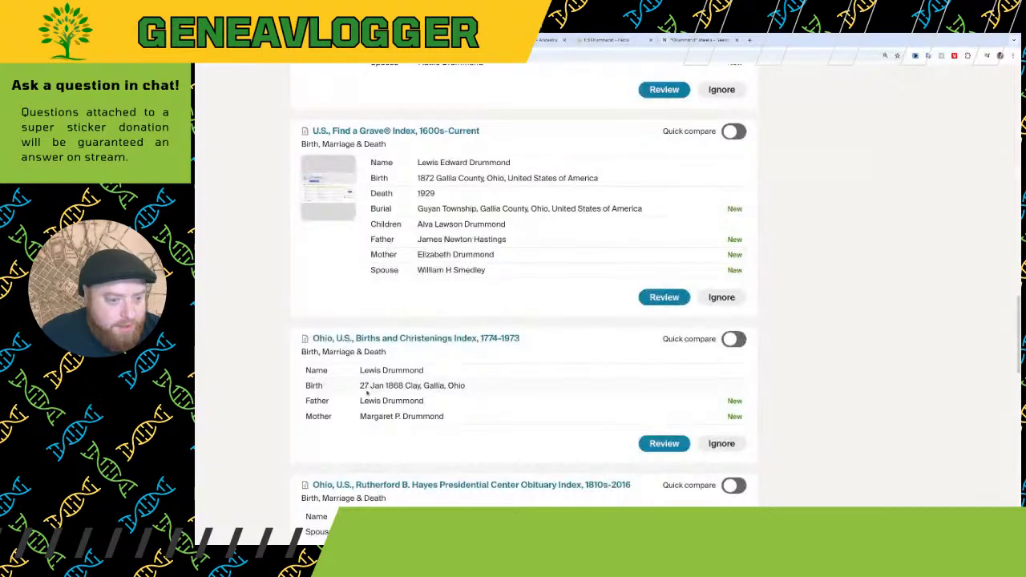
{"action": "scroll", "coordinate": [372, 391], "scroll_direction": "down", "scroll_amount": 7}
{"action": "scroll", "coordinate": [370, 391], "scroll_direction": "down", "scroll_amount": 5}
{"action": "scroll", "coordinate": [370, 392], "scroll_direction": "up", "scroll_amount": 1}
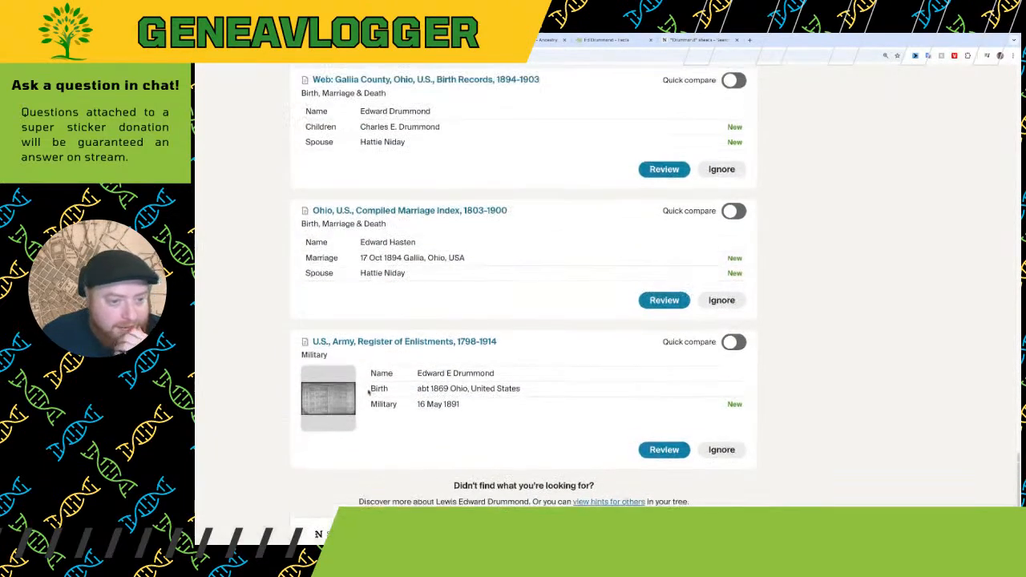
{"action": "scroll", "coordinate": [368, 391], "scroll_direction": "up", "scroll_amount": 2}
{"action": "scroll", "coordinate": [368, 390], "scroll_direction": "down", "scroll_amount": 2}
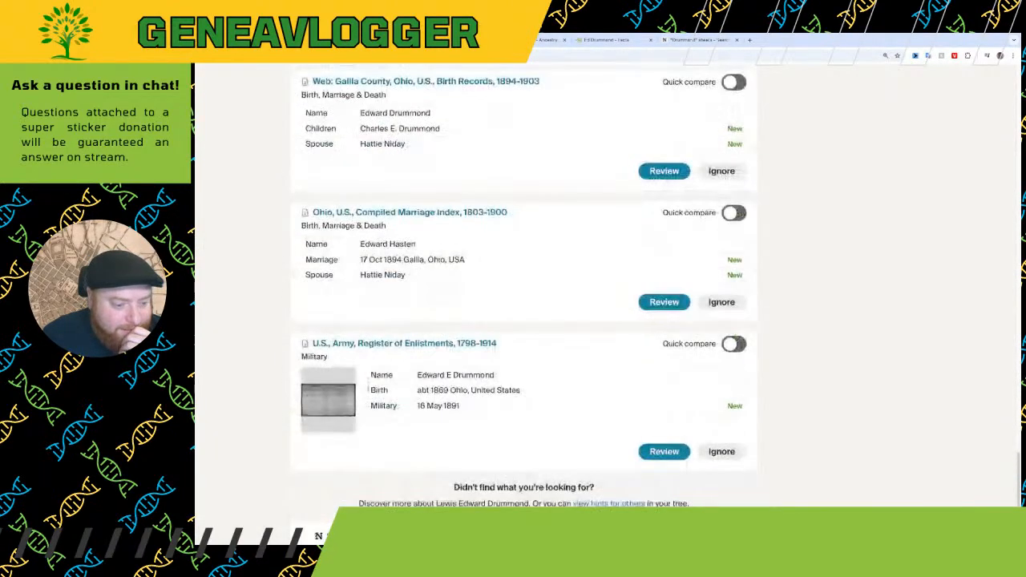
Recheck the hints from the marriage records back to the member photos, examining the name and death details in the Ohio Death Records hint
{"action": "scroll", "coordinate": [371, 390], "scroll_direction": "up", "scroll_amount": 4}
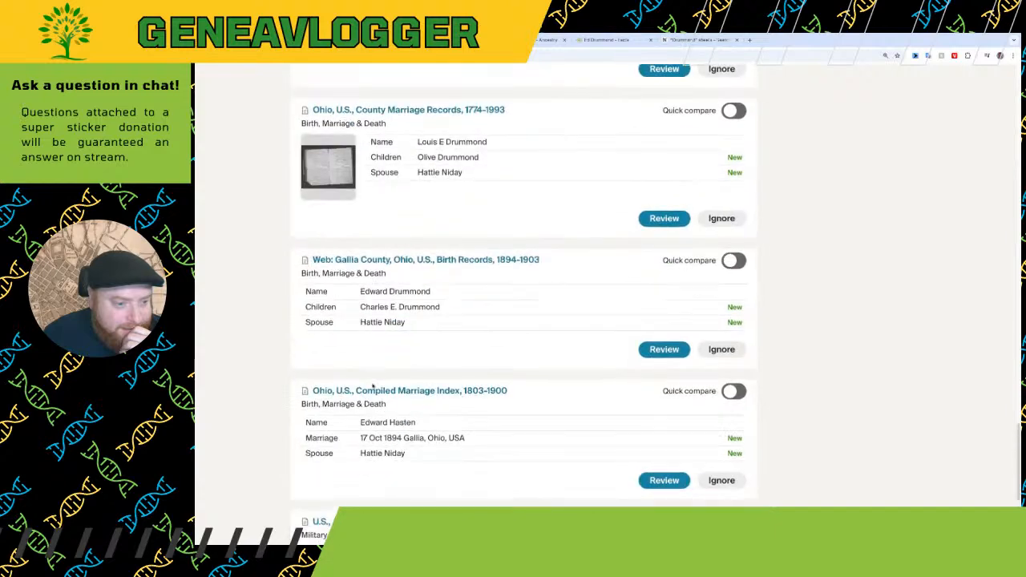
{"action": "scroll", "coordinate": [372, 386], "scroll_direction": "up", "scroll_amount": 2}
{"action": "double_click", "coordinate": [541, 287]}
{"action": "left_click_drag", "start_coordinate": [540, 287], "coordinate": [416, 270]}
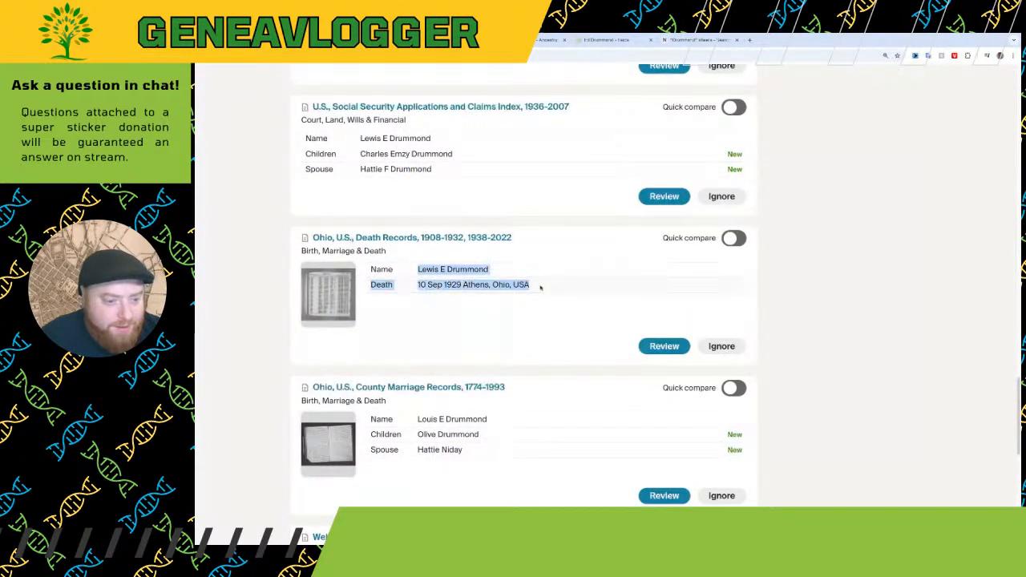
{"action": "scroll", "coordinate": [426, 350], "scroll_direction": "up", "scroll_amount": 1}
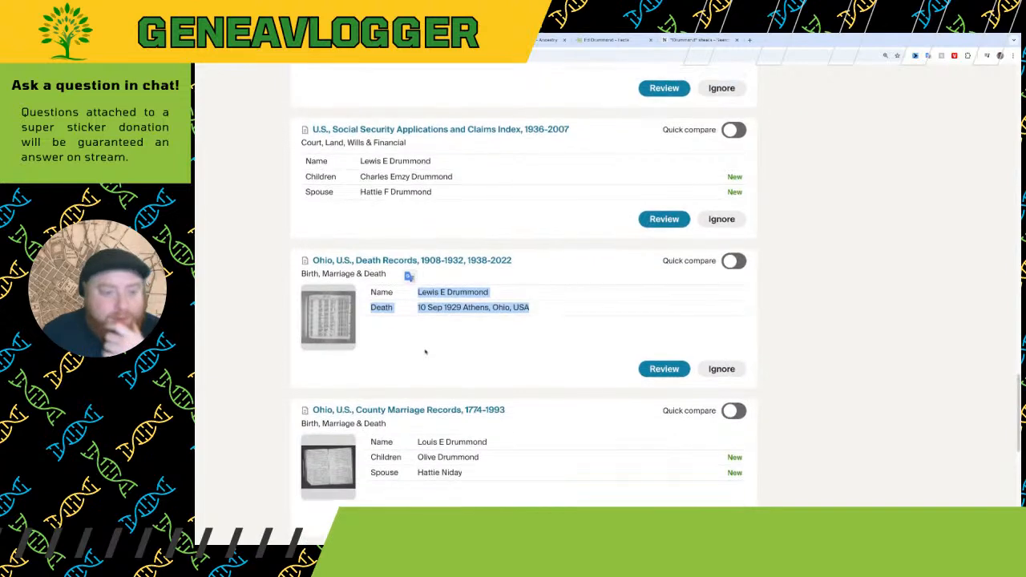
{"action": "scroll", "coordinate": [426, 350], "scroll_direction": "up", "scroll_amount": 3}
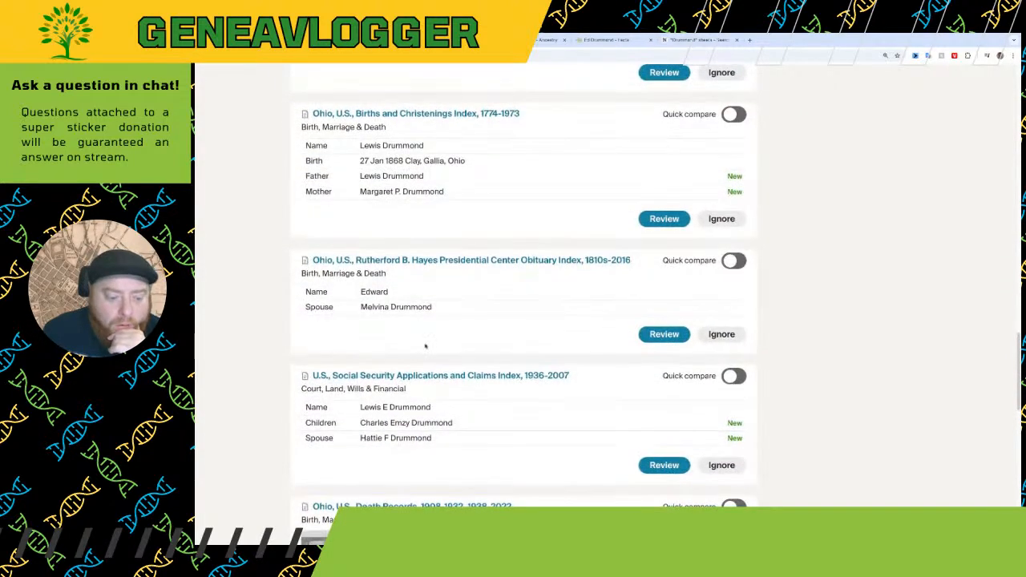
{"action": "scroll", "coordinate": [426, 347], "scroll_direction": "down", "scroll_amount": 1}
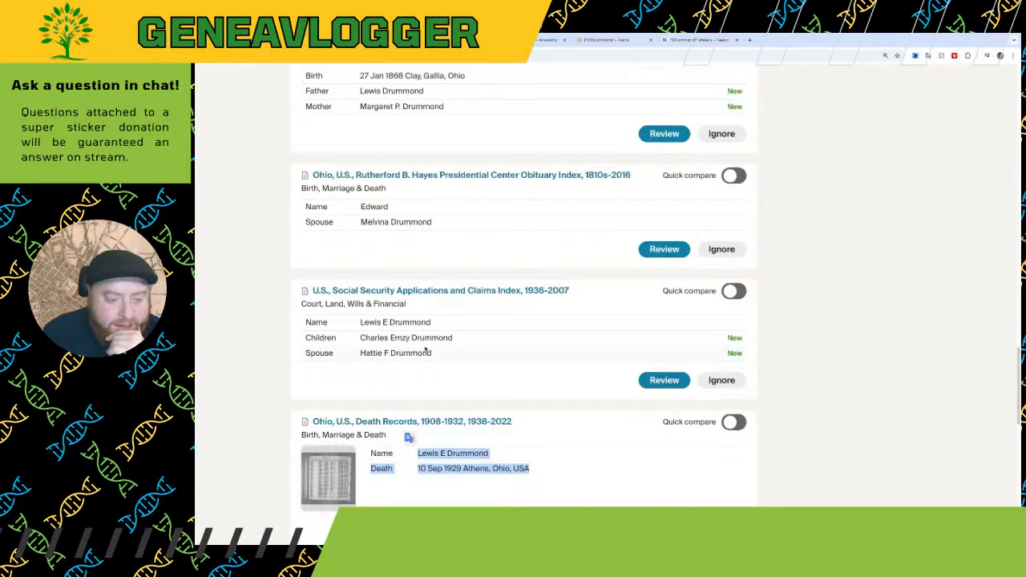
{"action": "scroll", "coordinate": [426, 350], "scroll_direction": "up", "scroll_amount": 1}
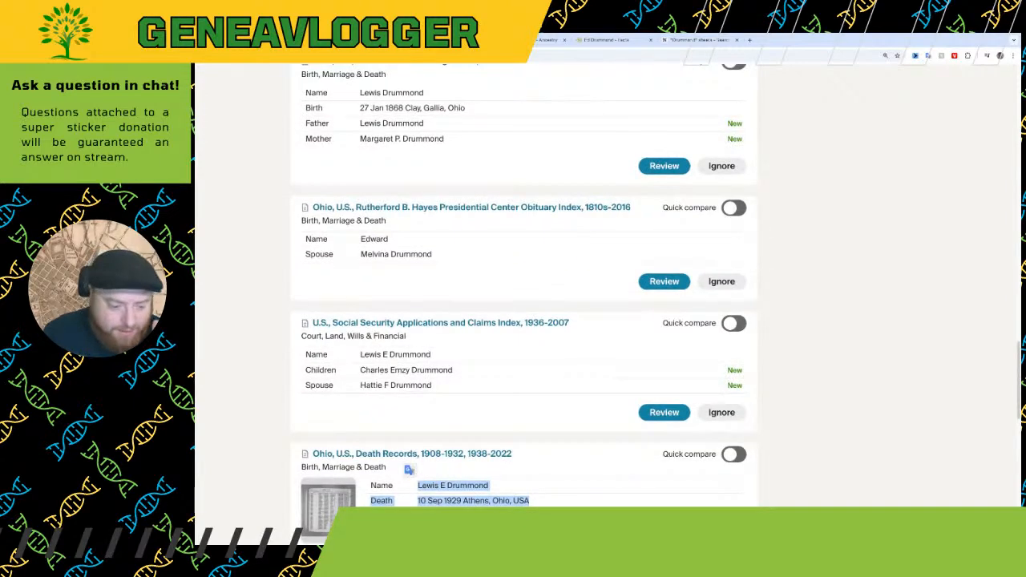
{"action": "scroll", "coordinate": [424, 339], "scroll_direction": "up", "scroll_amount": 3}
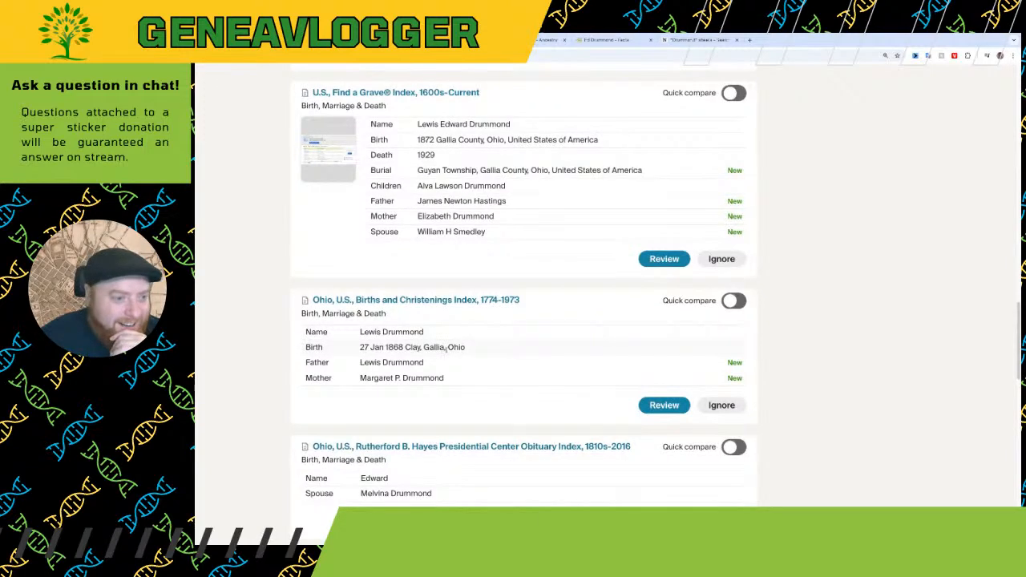
{"action": "scroll", "coordinate": [449, 361], "scroll_direction": "up", "scroll_amount": 4}
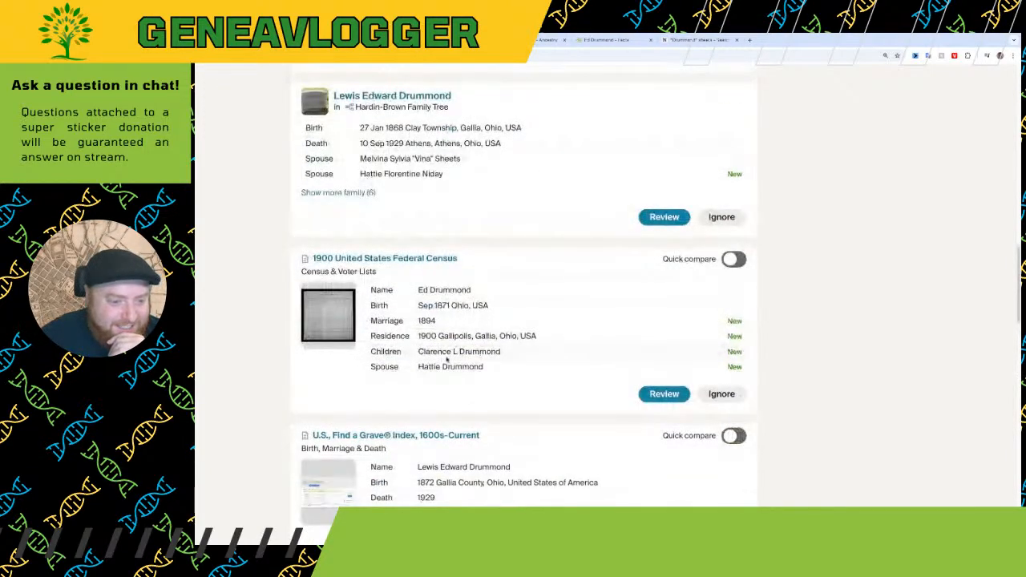
{"action": "scroll", "coordinate": [364, 310], "scroll_direction": "up", "scroll_amount": 6}
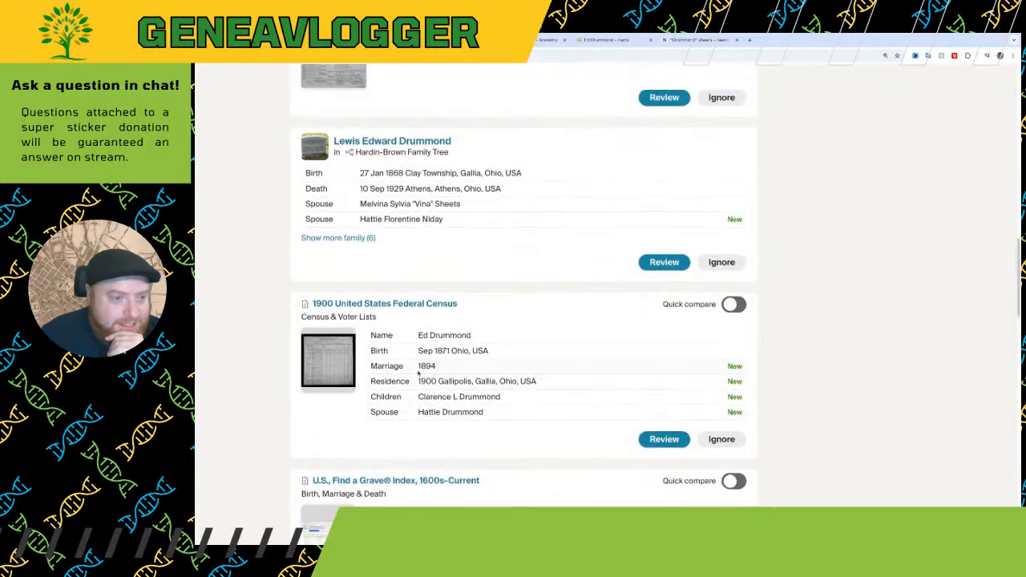
{"action": "scroll", "coordinate": [417, 371], "scroll_direction": "up", "scroll_amount": 7}
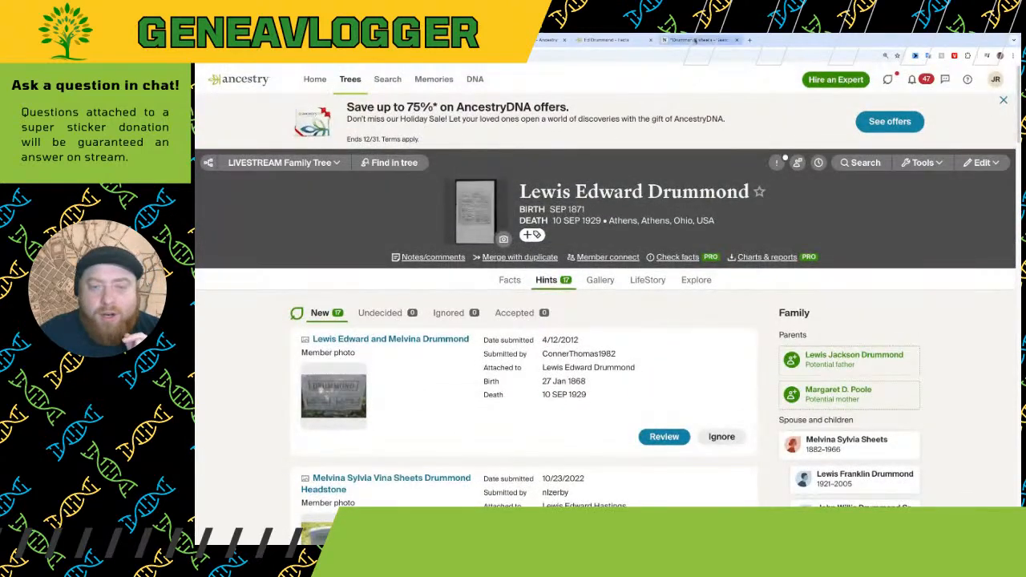
Switch to the newspaper search page, search the web for "athens georgia genealogy" instead, and extend the query with "familysearch"
{"action": "left_click", "coordinate": [697, 40]}
{"action": "left_click", "coordinate": [638, 51]}
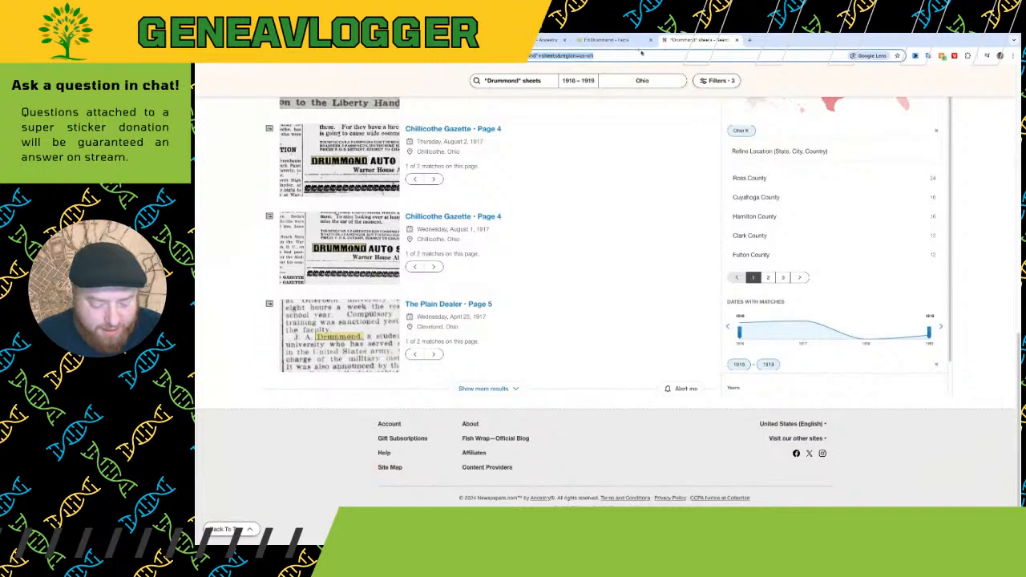
{"action": "type", "text": "n"}
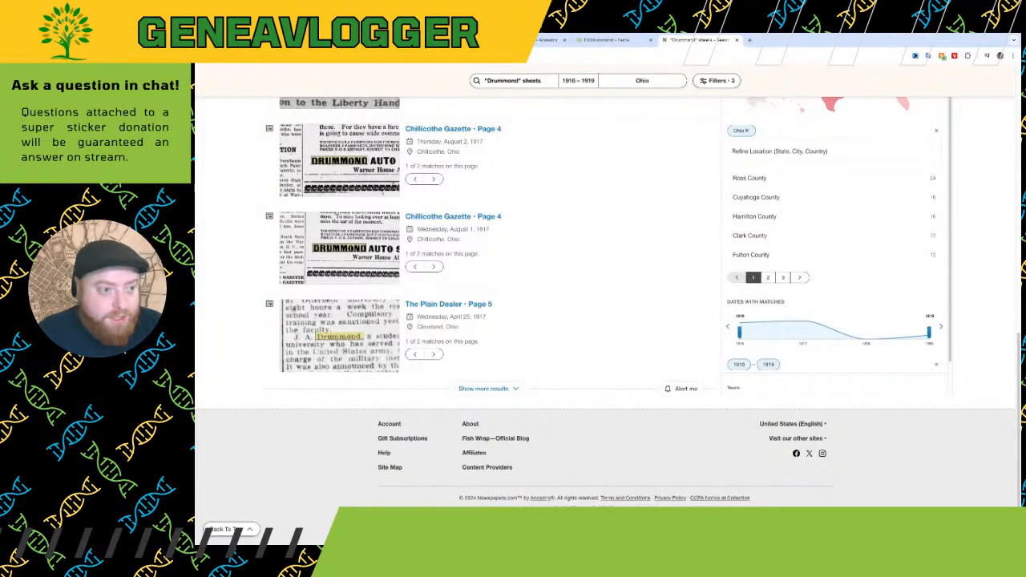
{"action": "key", "text": "Return"}
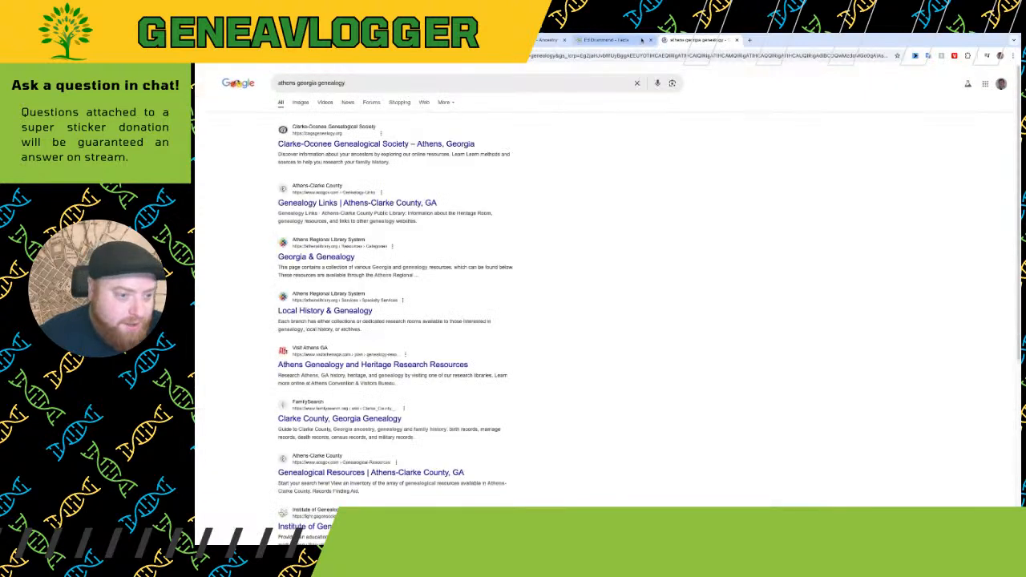
{"action": "left_click", "coordinate": [379, 84]}
{"action": "type", "text": "familysearch"}
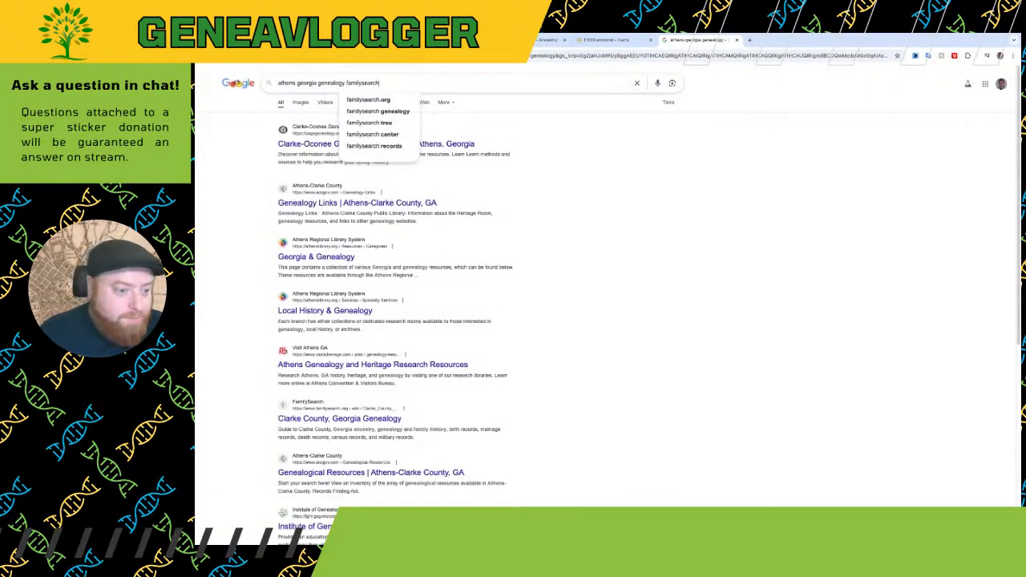
{"action": "key", "text": "Return"}
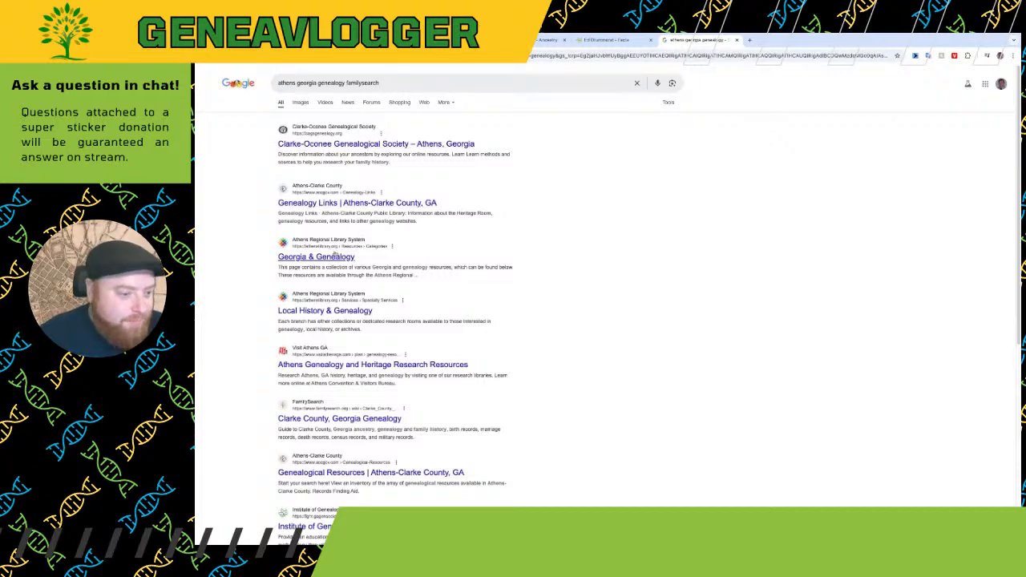
Open the Athens Regional Library System's Georgia & Genealogy page and look through its archives, libraries and repositories
{"action": "left_click", "coordinate": [321, 258]}
{"action": "scroll", "coordinate": [259, 265], "scroll_direction": "down", "scroll_amount": 2}
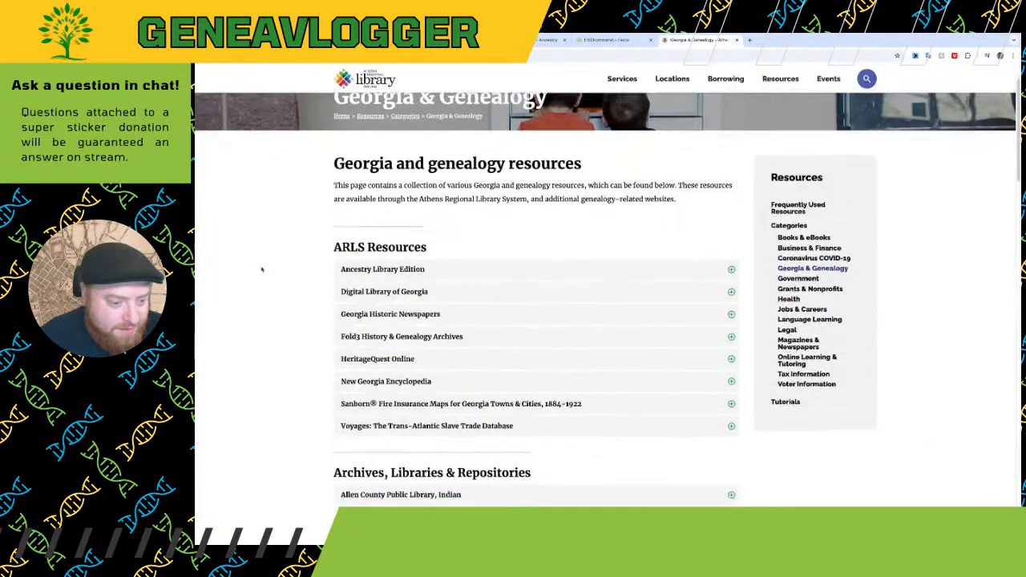
{"action": "scroll", "coordinate": [255, 265], "scroll_direction": "down", "scroll_amount": 3}
{"action": "scroll", "coordinate": [255, 265], "scroll_direction": "down", "scroll_amount": 2}
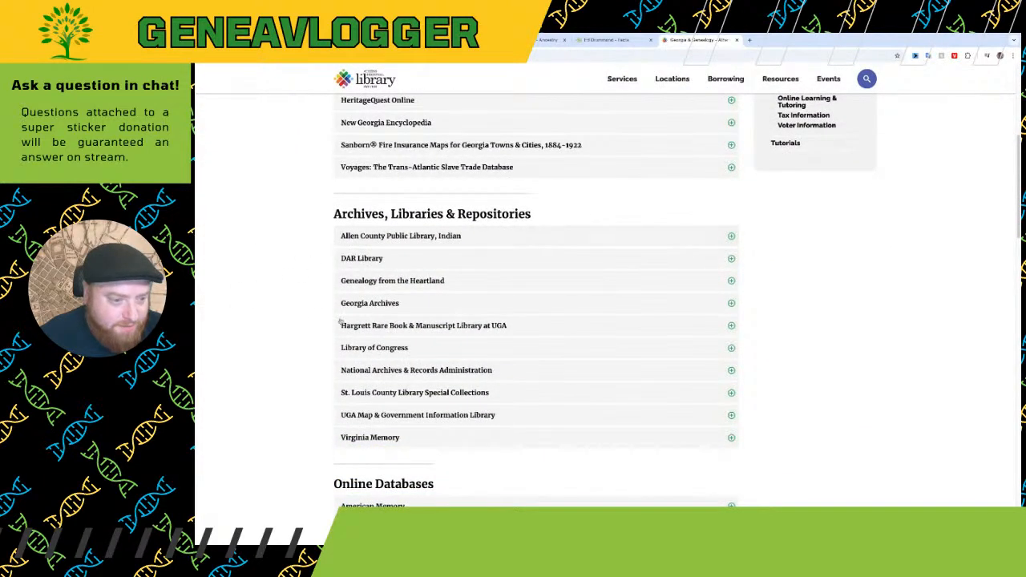
Check the Georgia Archives entry, and expand the Athens-Clarke County, Georgia Probate Court Records Finding Aid among the online databases
{"action": "left_click", "coordinate": [387, 307]}
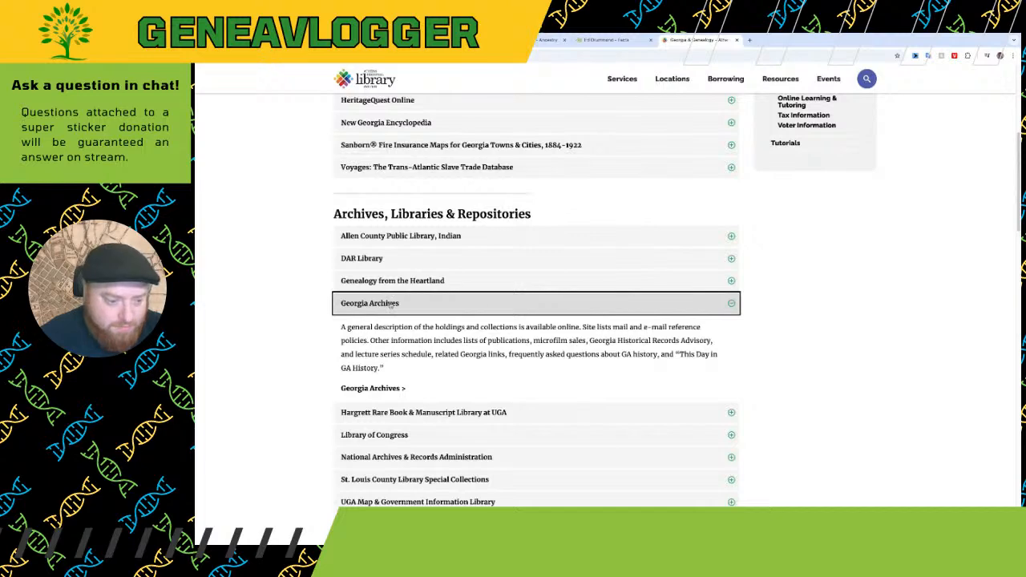
{"action": "left_click", "coordinate": [390, 307]}
{"action": "scroll", "coordinate": [281, 354], "scroll_direction": "down", "scroll_amount": 4}
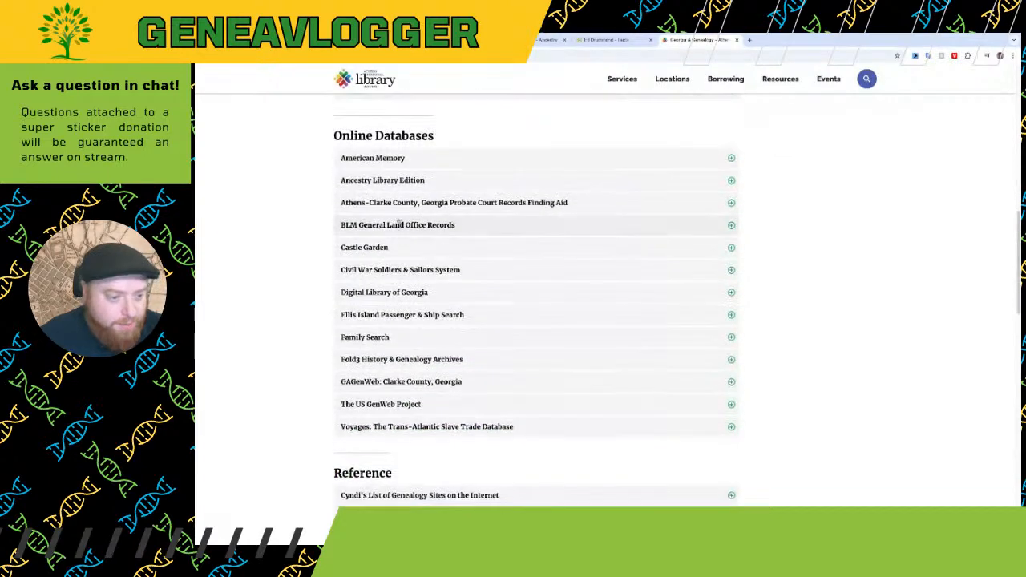
{"action": "left_click", "coordinate": [451, 204]}
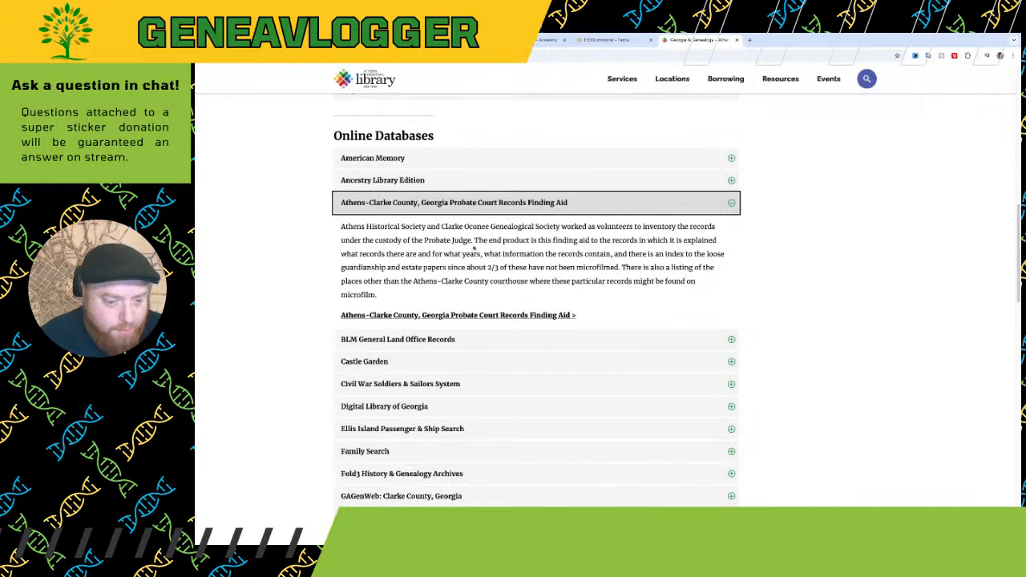
Open the Athens-Clarke County, Georgia Probate Court Records Finding Aid, look over its record categories and location key, and close it
{"action": "left_click", "coordinate": [441, 320]}
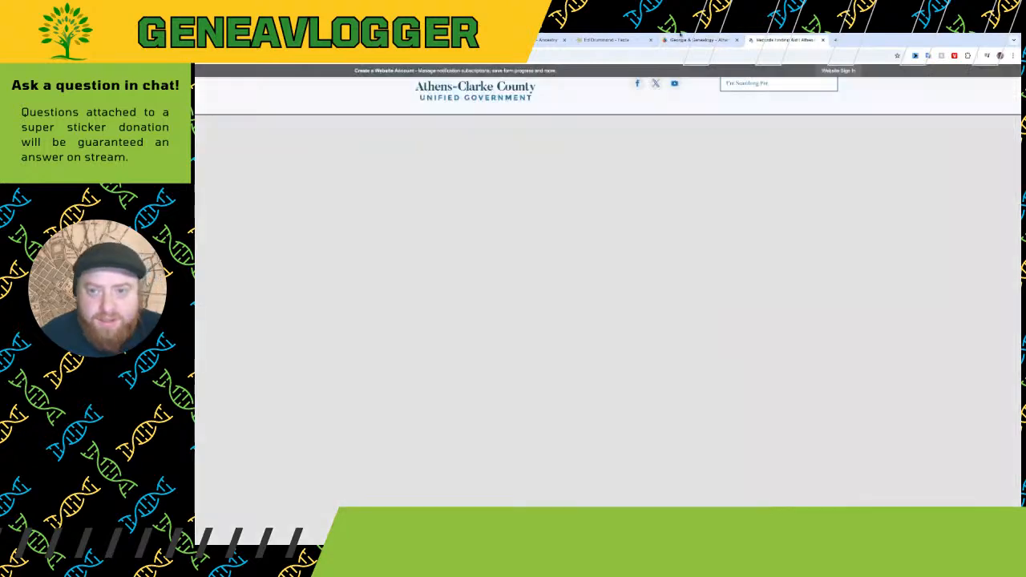
{"action": "scroll", "coordinate": [633, 269], "scroll_direction": "down", "scroll_amount": 3}
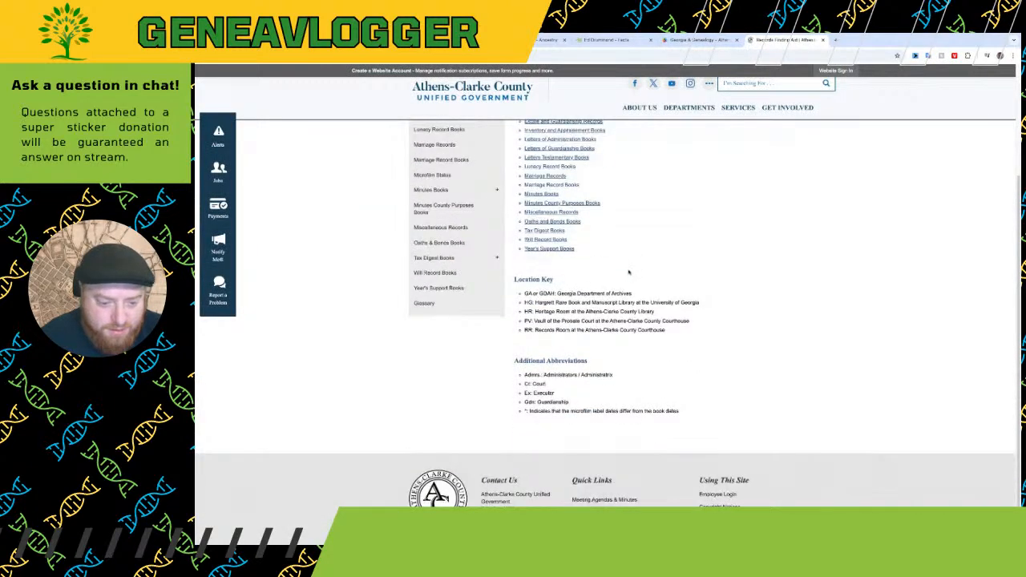
{"action": "scroll", "coordinate": [632, 270], "scroll_direction": "up", "scroll_amount": 3}
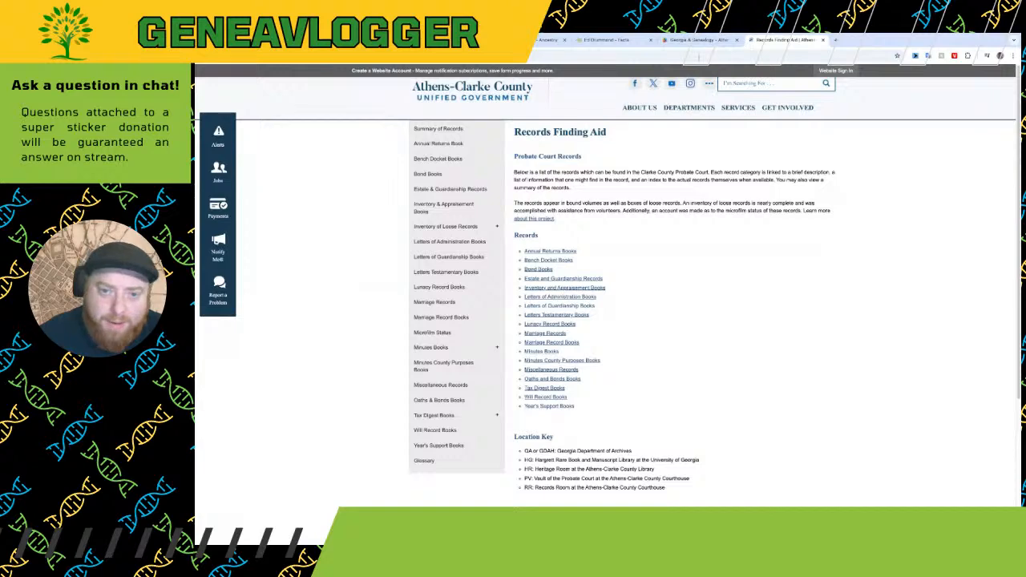
{"action": "left_click", "coordinate": [823, 40]}
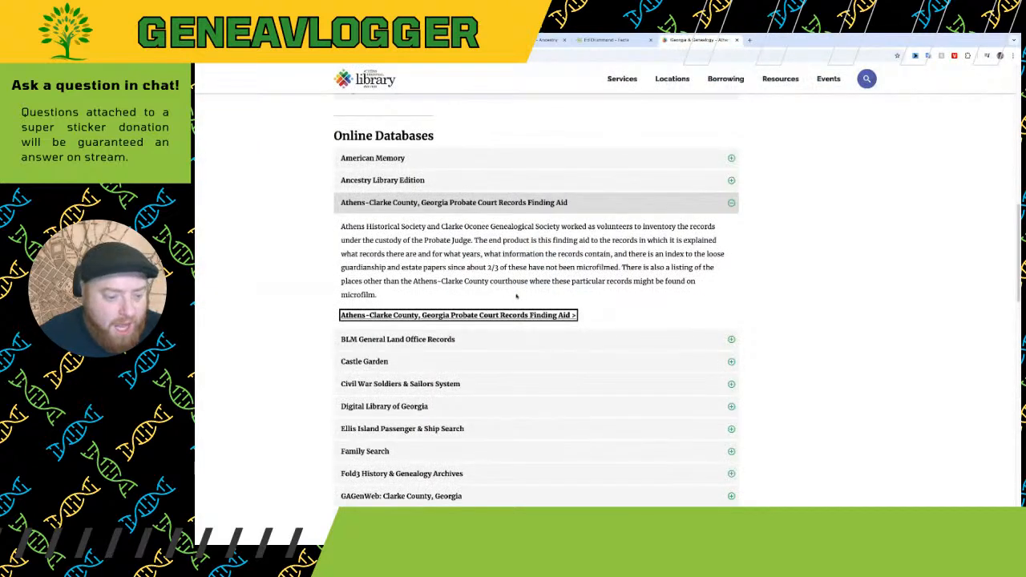
Look through the remaining online databases on the Georgia & Genealogy page and close the library site
{"action": "scroll", "coordinate": [519, 297], "scroll_direction": "down", "scroll_amount": 1}
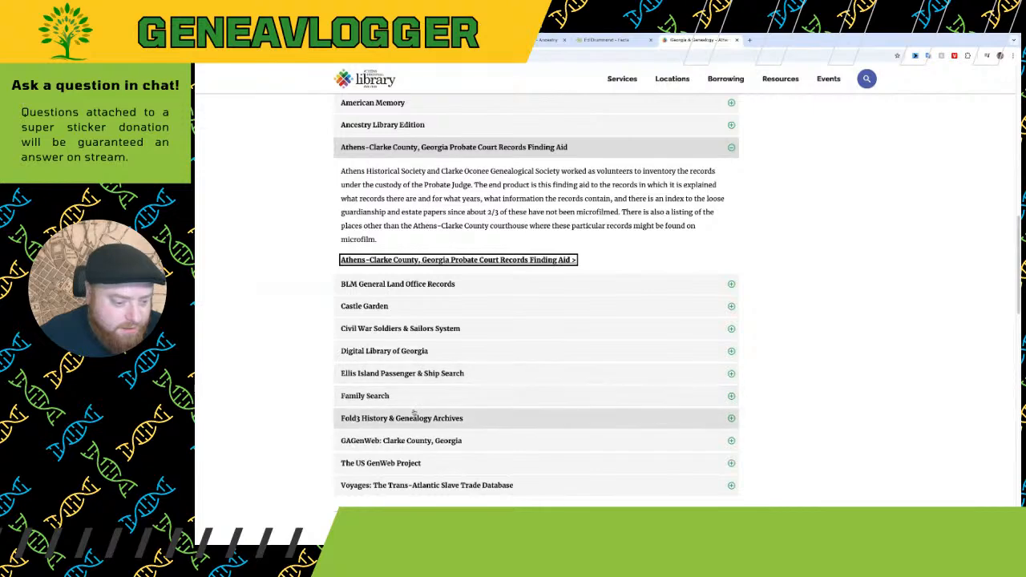
{"action": "scroll", "coordinate": [409, 420], "scroll_direction": "down", "scroll_amount": 2}
{"action": "scroll", "coordinate": [407, 457], "scroll_direction": "up", "scroll_amount": 3}
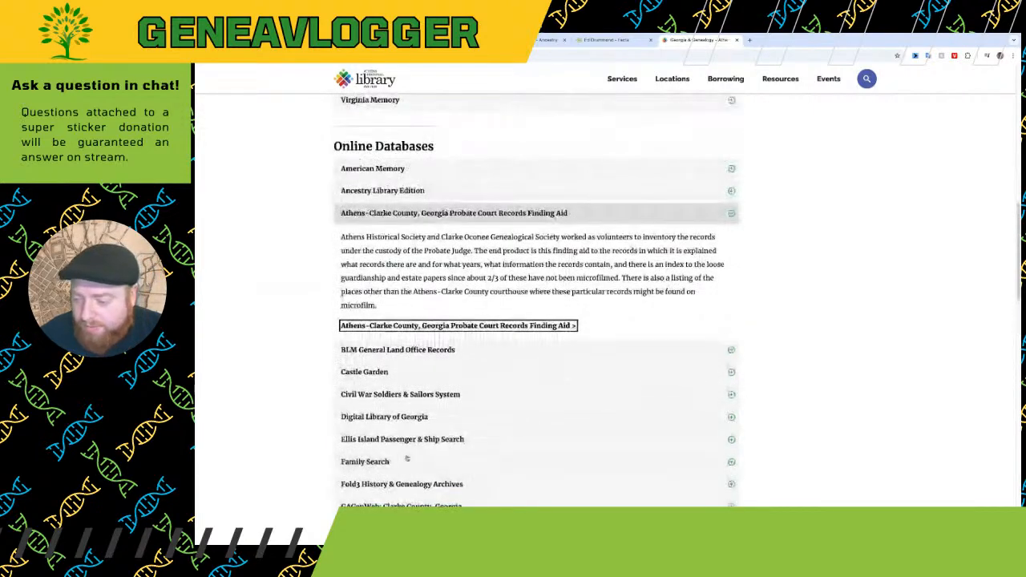
{"action": "left_click", "coordinate": [737, 40]}
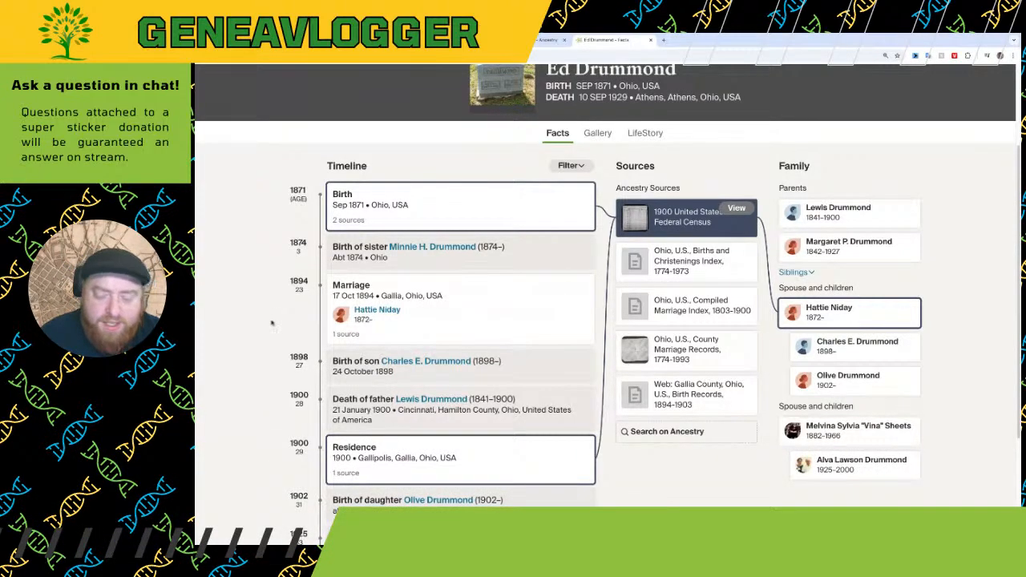
Examine the timeline, sources and family members on the ancestor's facts page in the submitter's public tree
{"action": "scroll", "coordinate": [271, 323], "scroll_direction": "down", "scroll_amount": 3}
{"action": "scroll", "coordinate": [271, 323], "scroll_direction": "up", "scroll_amount": 3}
{"action": "scroll", "coordinate": [271, 323], "scroll_direction": "up", "scroll_amount": 4}
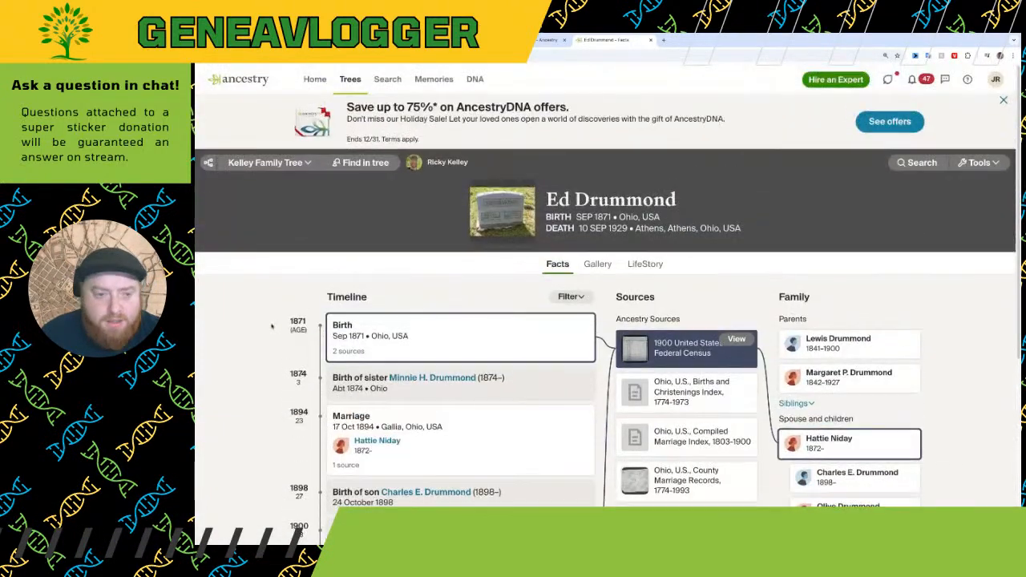
{"action": "scroll", "coordinate": [264, 309], "scroll_direction": "down", "scroll_amount": 6}
{"action": "scroll", "coordinate": [265, 309], "scroll_direction": "up", "scroll_amount": 2}
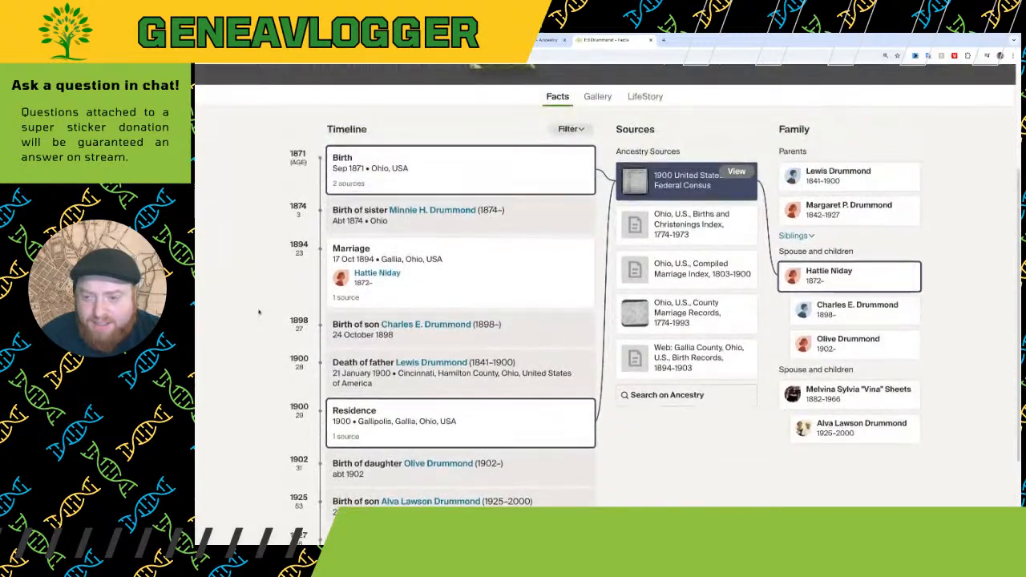
{"action": "scroll", "coordinate": [246, 319], "scroll_direction": "down", "scroll_amount": 1}
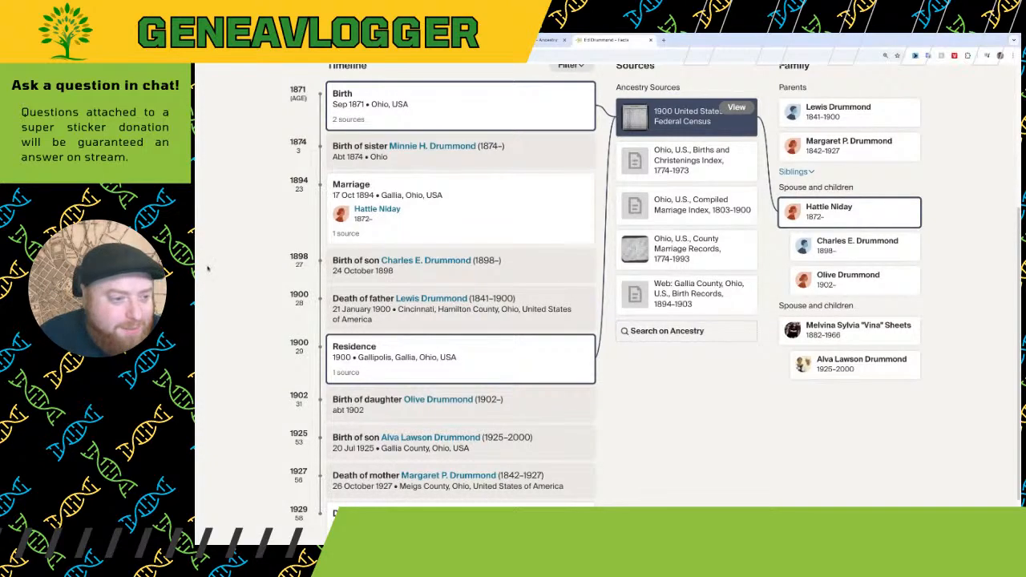
View the ancestor's relatives in the submitter's public tree, and close both comparison trees to return to the ancestor's hints
{"action": "scroll", "coordinate": [231, 281], "scroll_direction": "up", "scroll_amount": 4}
{"action": "left_click", "coordinate": [267, 167]}
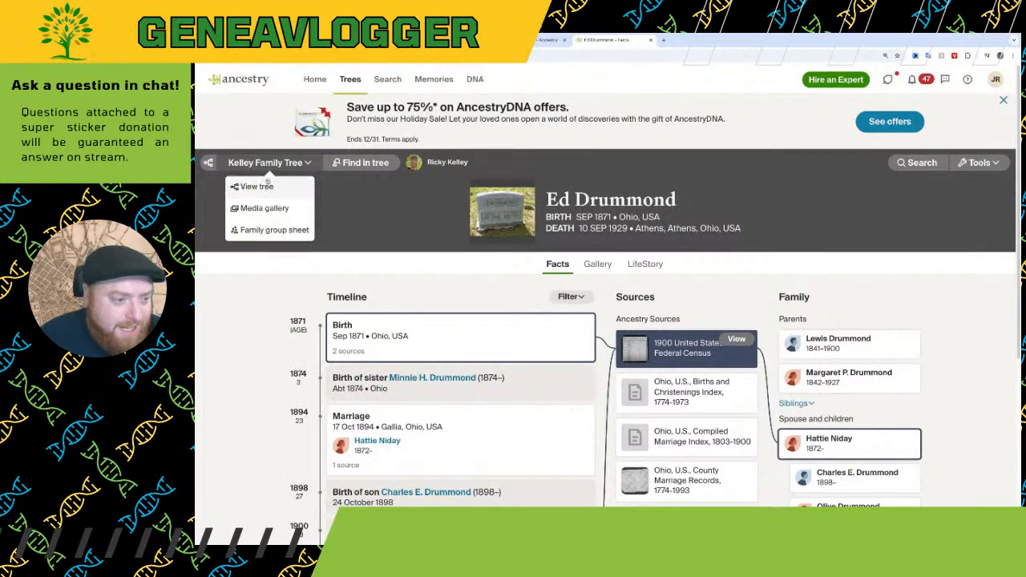
{"action": "left_click", "coordinate": [263, 186]}
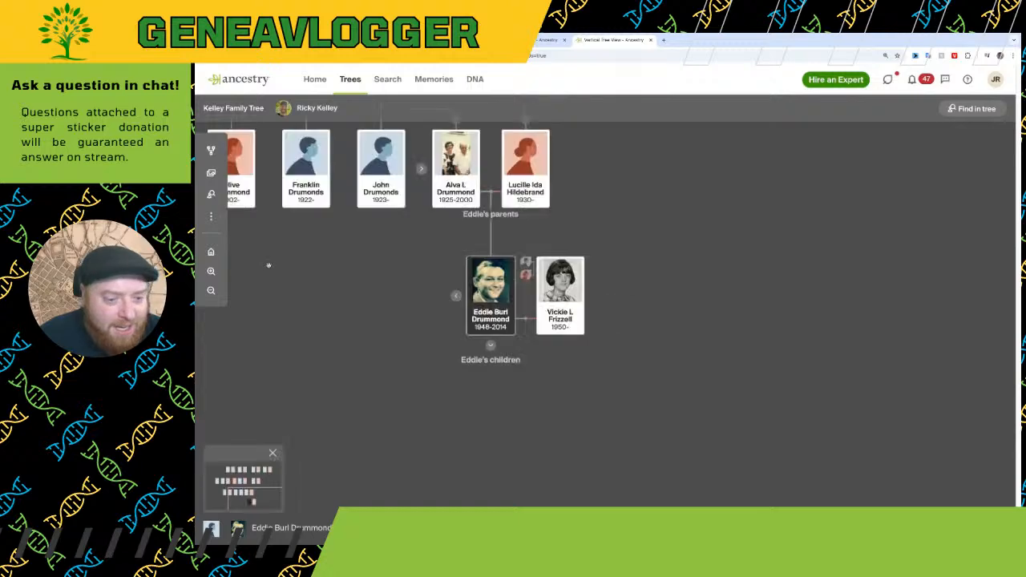
{"action": "left_click_drag", "start_coordinate": [316, 263], "coordinate": [510, 400]}
{"action": "left_click_drag", "start_coordinate": [516, 205], "coordinate": [508, 312]}
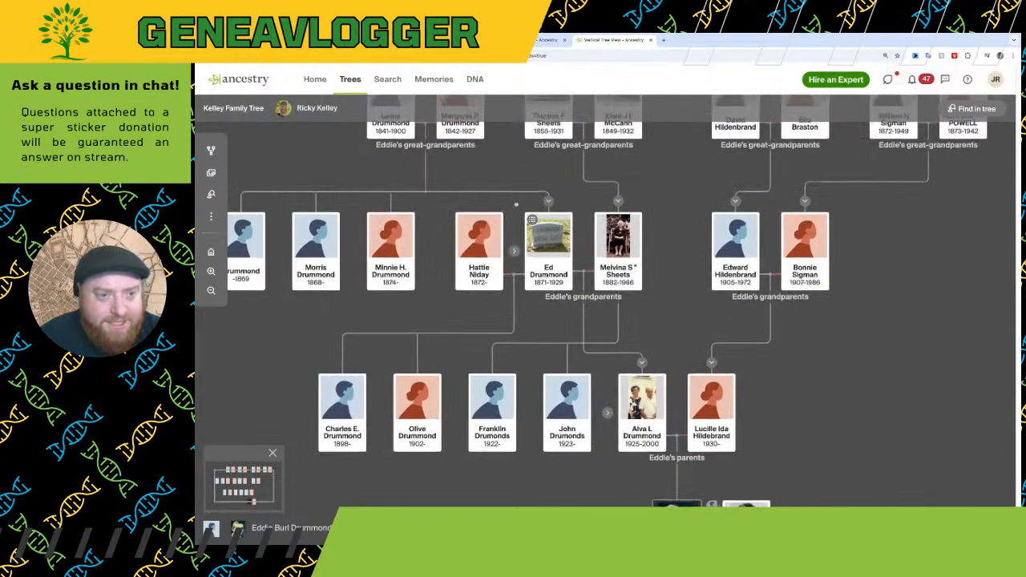
{"action": "left_click", "coordinate": [633, 40]}
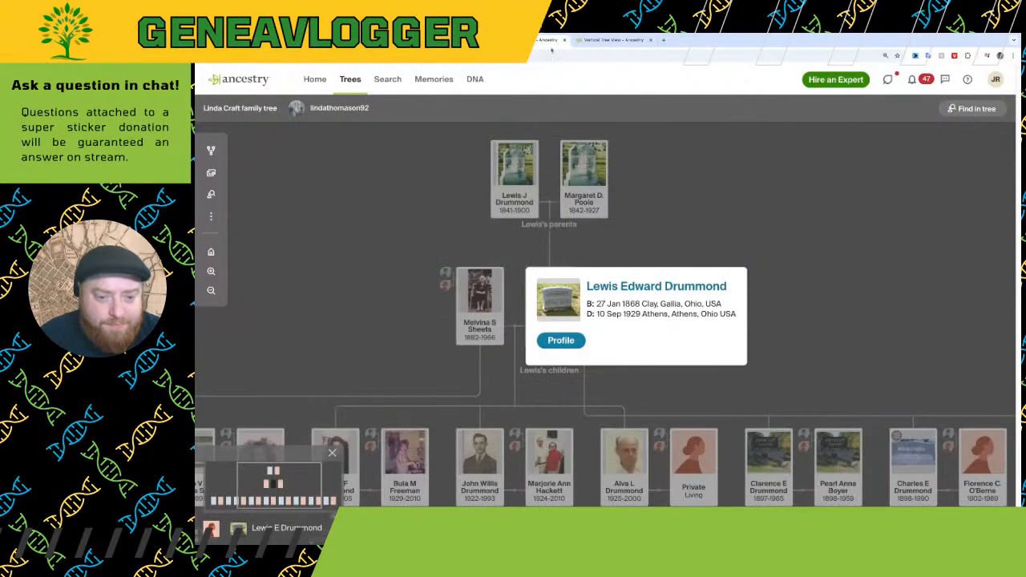
{"action": "left_click", "coordinate": [650, 40]}
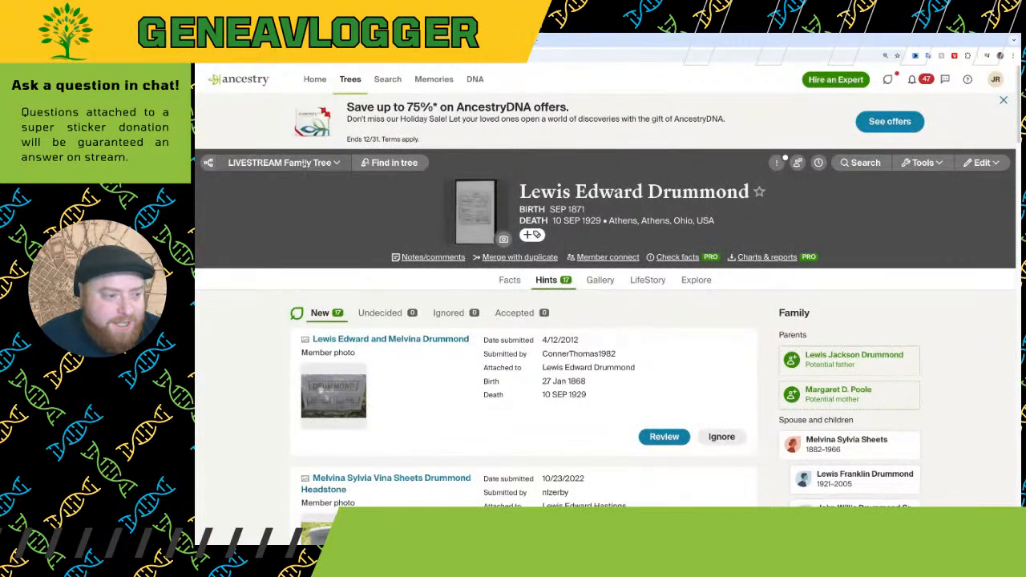
Show the ancestor in the LIVESTREAM Family Tree view together with the potential parents, spouse and children
{"action": "left_click", "coordinate": [304, 163]}
{"action": "left_click", "coordinate": [298, 191]}
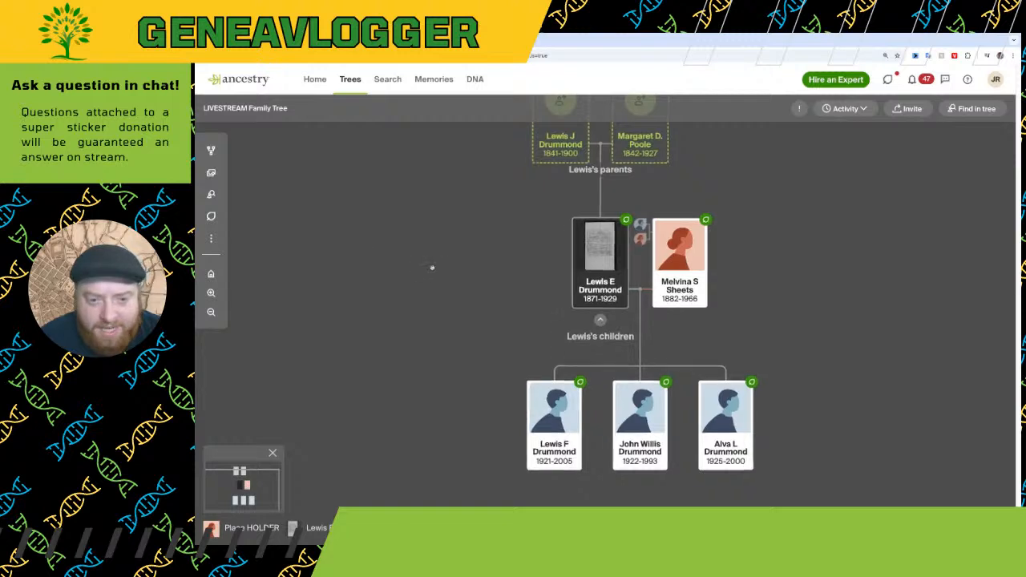
{"action": "scroll", "coordinate": [431, 265], "scroll_direction": "down", "scroll_amount": 1}
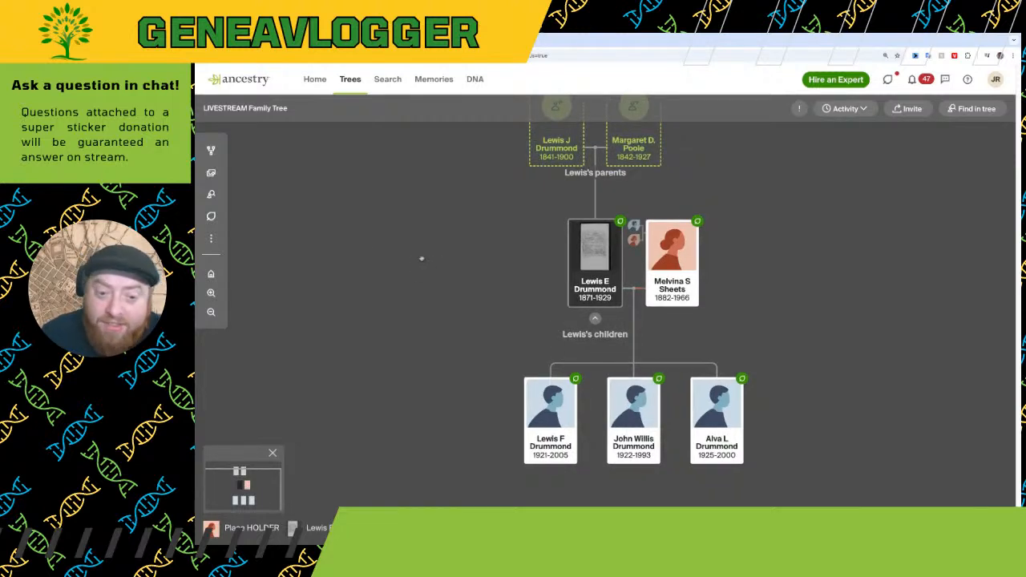
{"action": "left_click_drag", "start_coordinate": [472, 254], "coordinate": [471, 304]}
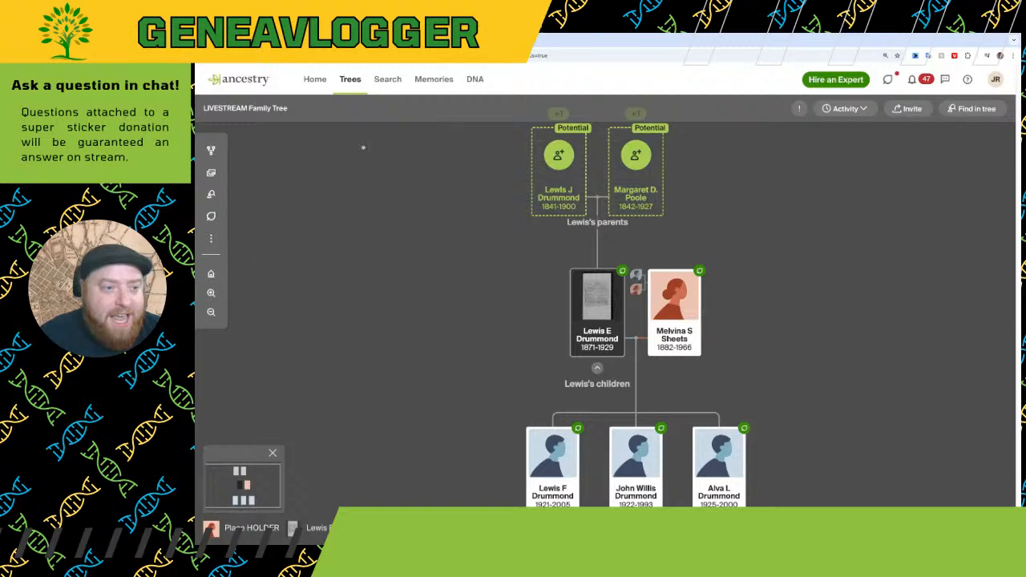
Switch to the Submissions for Live Tree Building form, check its third response and questions, and return to the individual responses
{"action": "key", "text": "ctrl+Tab"}
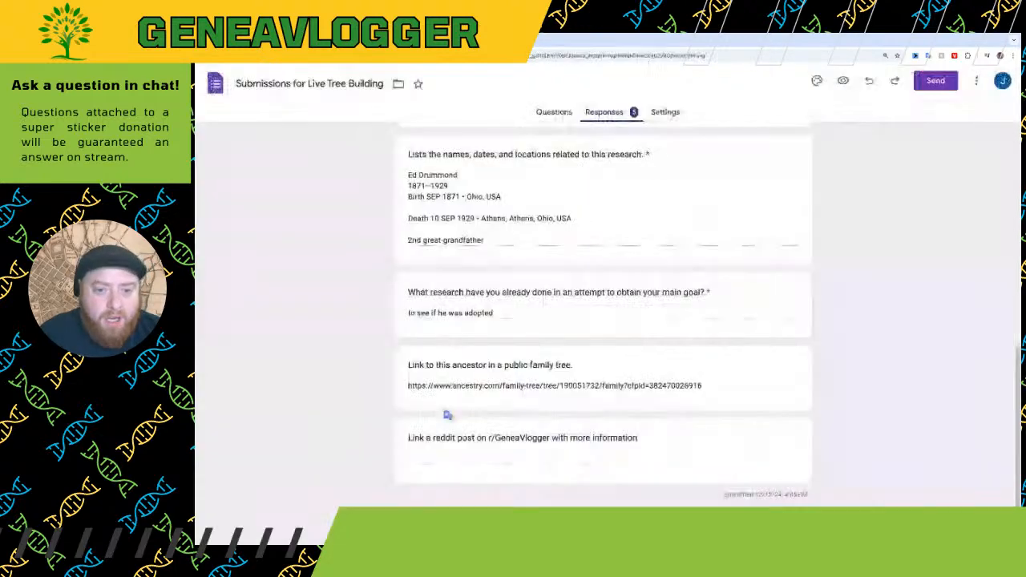
{"action": "scroll", "coordinate": [447, 416], "scroll_direction": "up", "scroll_amount": 3}
{"action": "scroll", "coordinate": [448, 416], "scroll_direction": "up", "scroll_amount": 4}
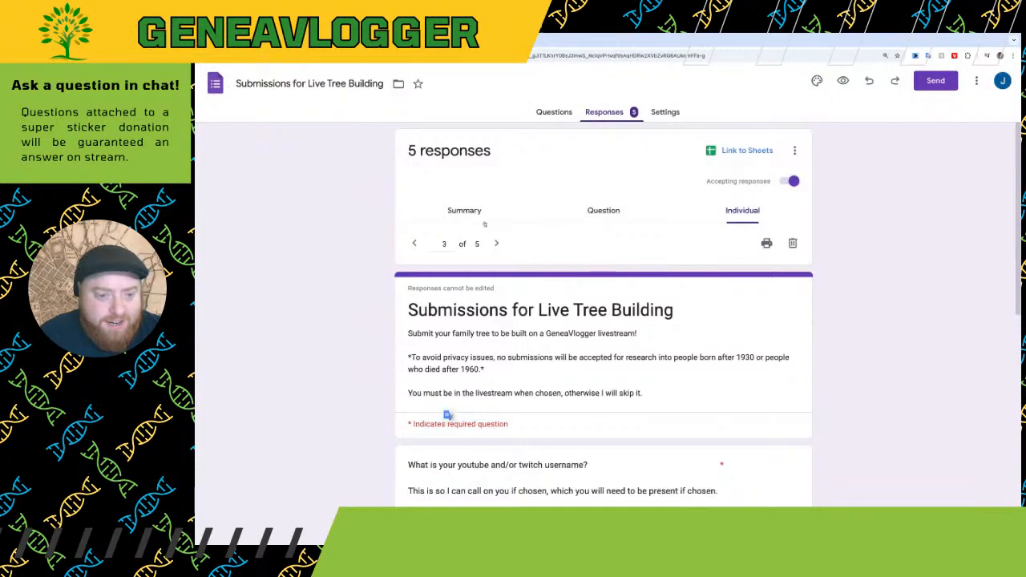
{"action": "key", "text": "ctrl+Tab"}
{"action": "key", "text": "ctrl+shift+Tab"}
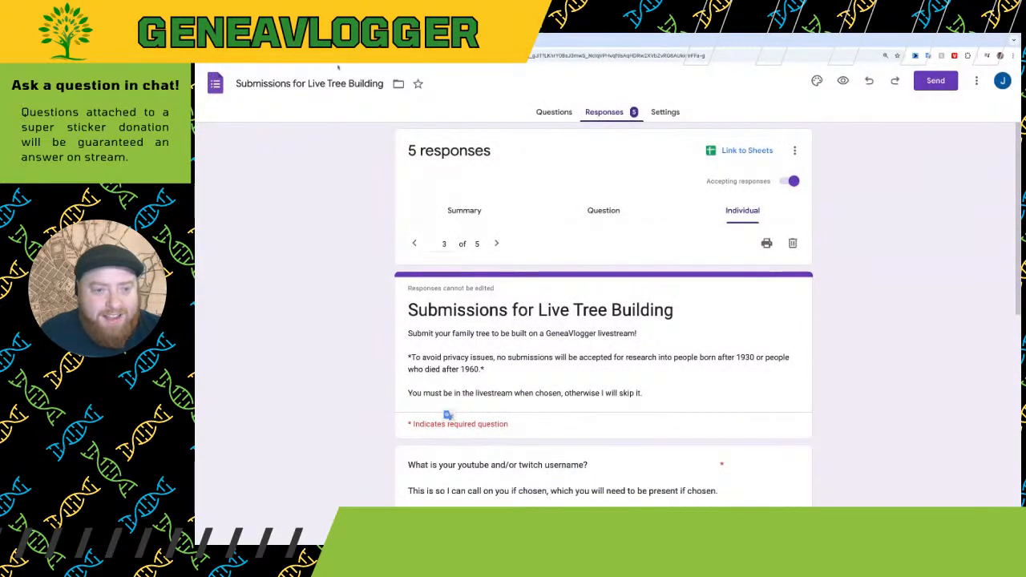
{"action": "left_click", "coordinate": [554, 112]}
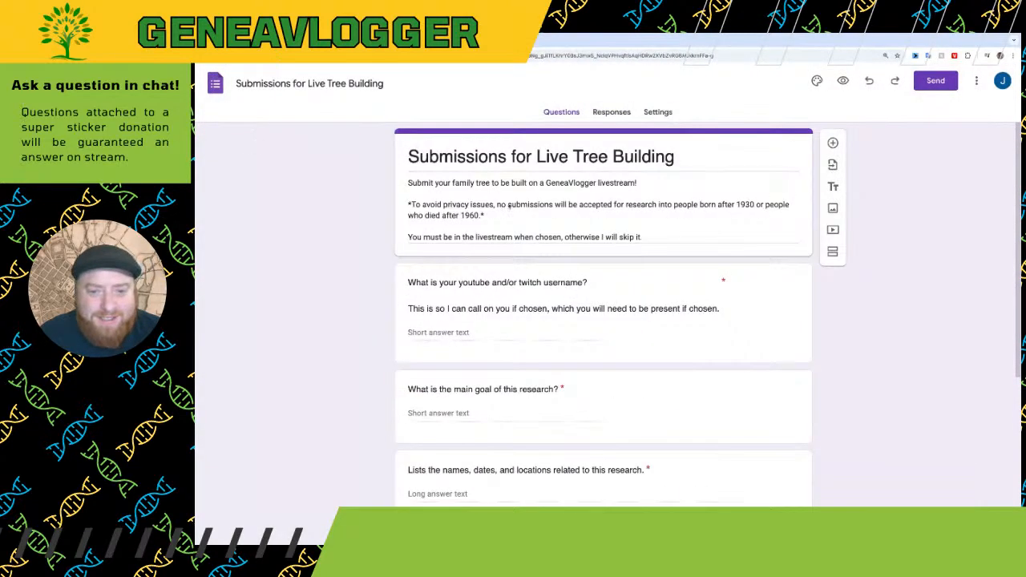
{"action": "left_click", "coordinate": [611, 111]}
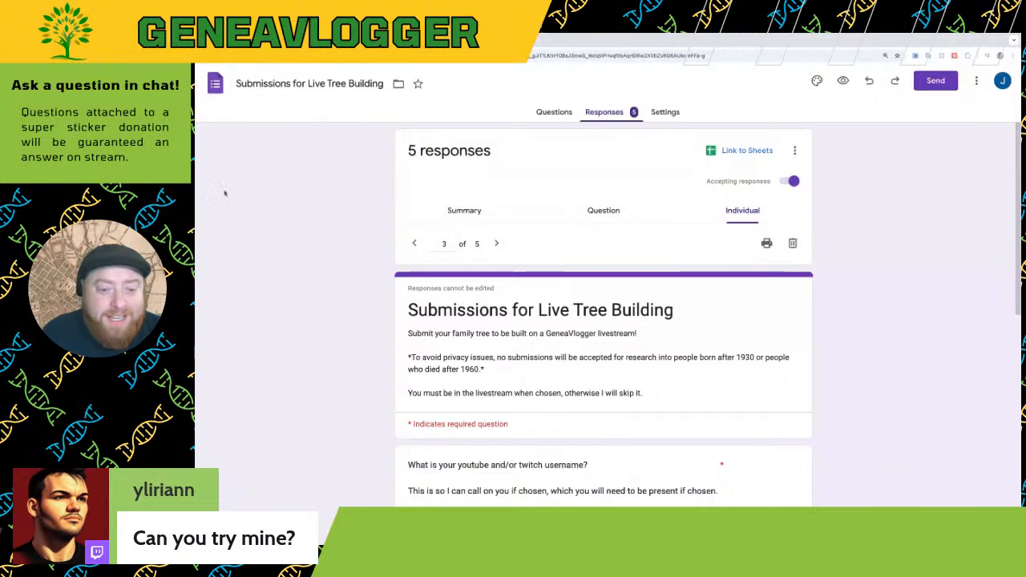
Page through the individual submissions, going forward to the fourth response and back to the first
{"action": "left_click", "coordinate": [497, 243]}
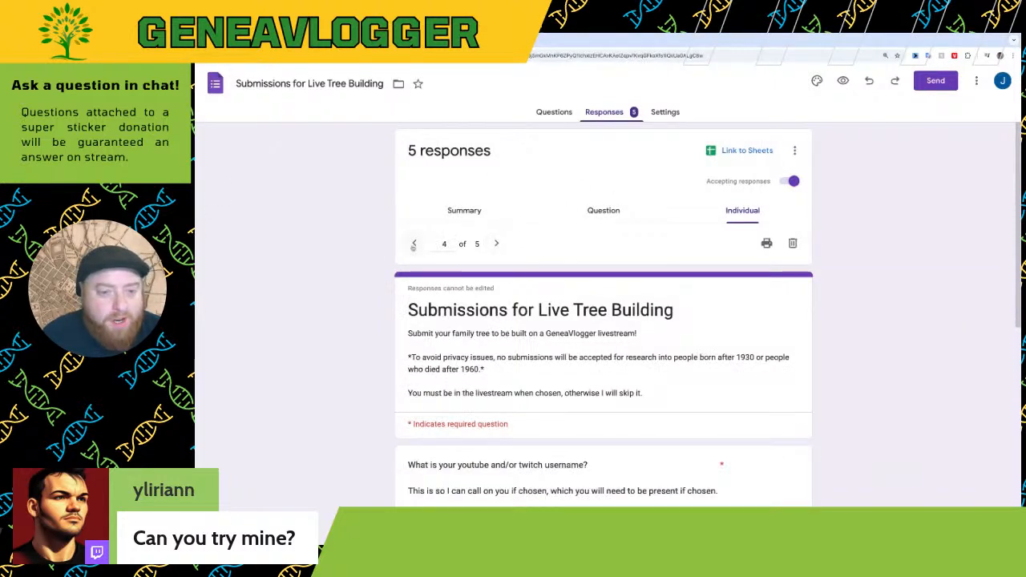
{"action": "left_click", "coordinate": [414, 244]}
{"action": "left_click", "coordinate": [414, 244]}
{"action": "left_click", "coordinate": [414, 244]}
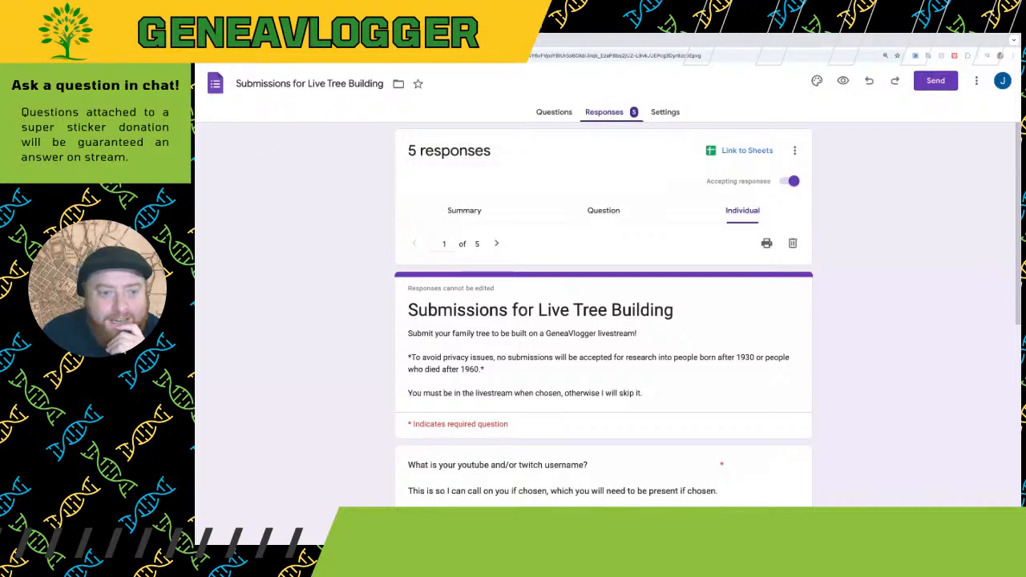
Return to the LIVESTREAM Family Tree and refocus it on the Place HOLDER home person with the empty grandparent slots in view
{"action": "key", "text": "ctrl+Tab"}
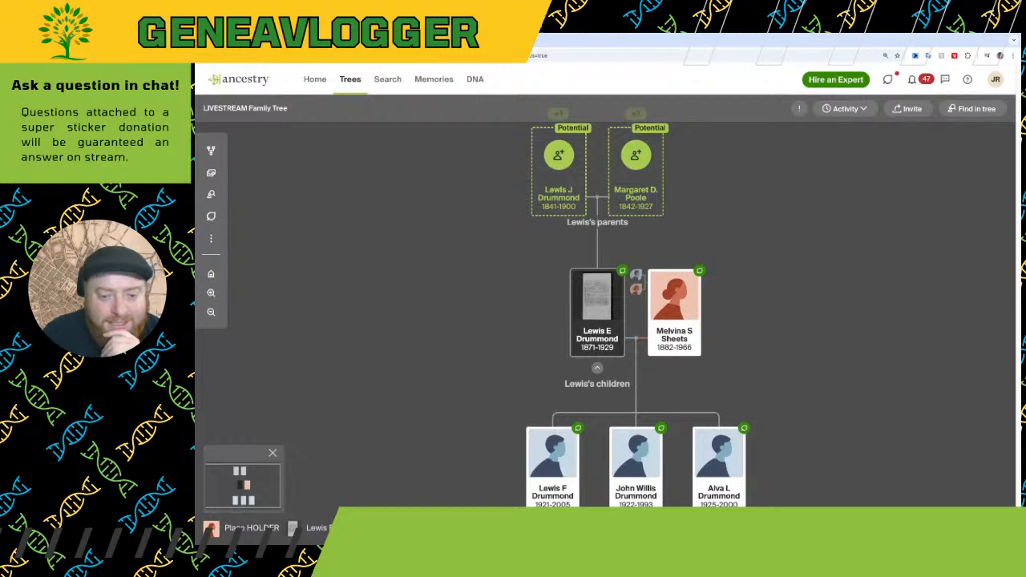
{"action": "left_click_drag", "start_coordinate": [415, 255], "coordinate": [399, 206]}
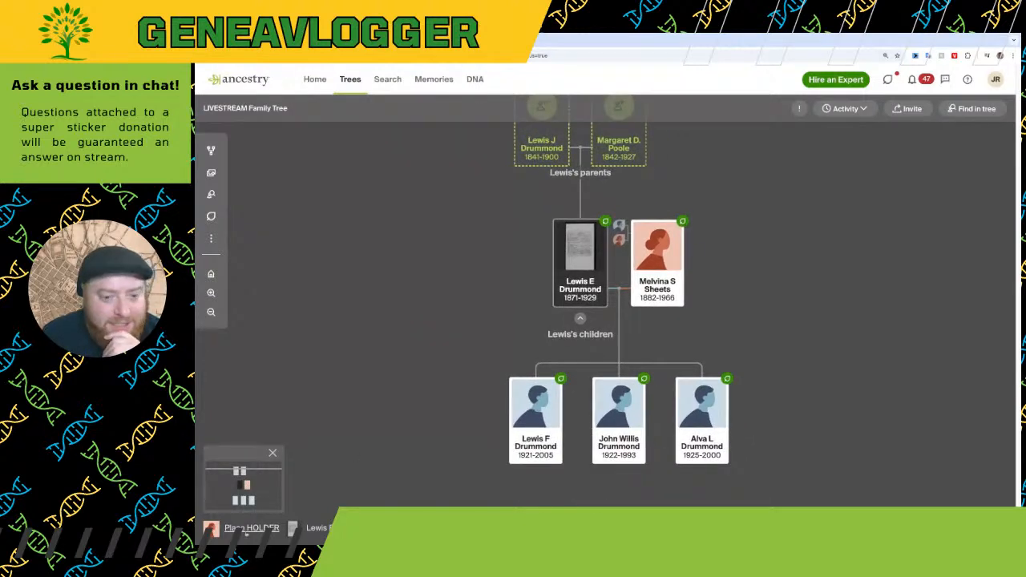
{"action": "left_click", "coordinate": [248, 528]}
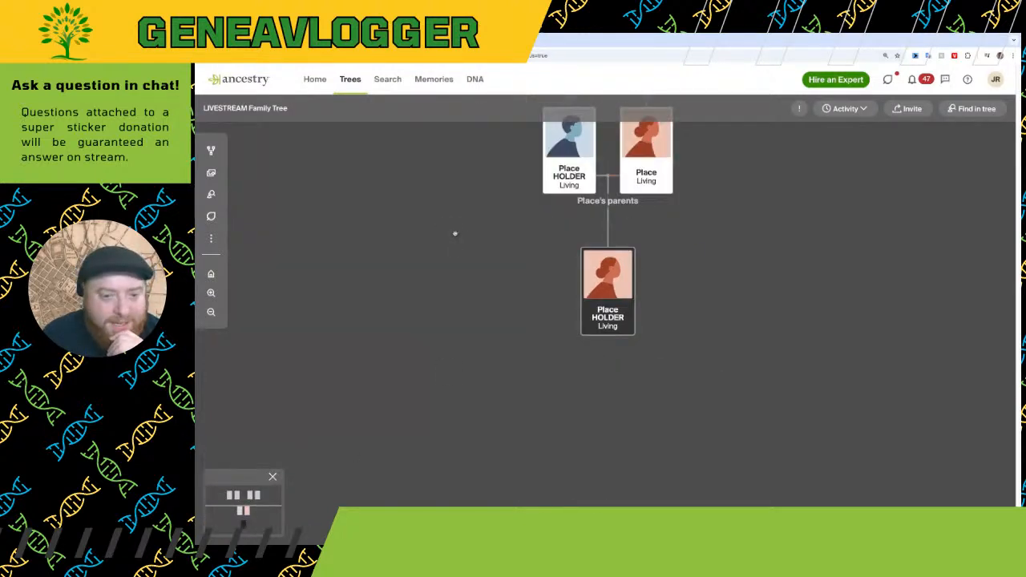
{"action": "left_click_drag", "start_coordinate": [454, 229], "coordinate": [446, 361]}
{"action": "scroll", "coordinate": [425, 345], "scroll_direction": "down", "scroll_amount": 2}
{"action": "left_click_drag", "start_coordinate": [408, 331], "coordinate": [498, 323]}
{"action": "scroll", "coordinate": [498, 324], "scroll_direction": "up", "scroll_amount": 1}
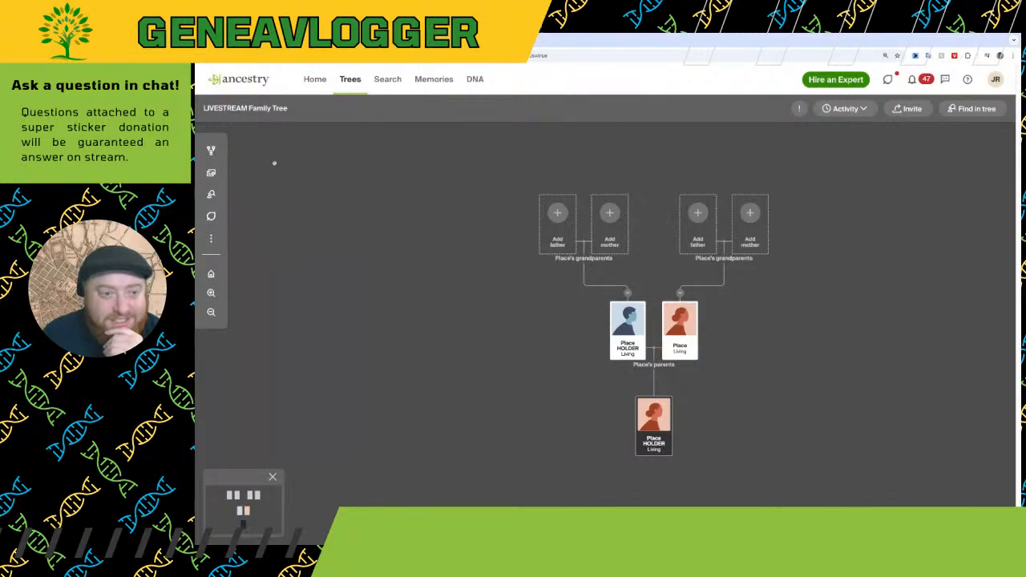
Check the form's response count, switch to RANDOM.ORG, enlarge the page and generate a random number from 1 to 6
{"action": "left_click", "coordinate": [400, 40]}
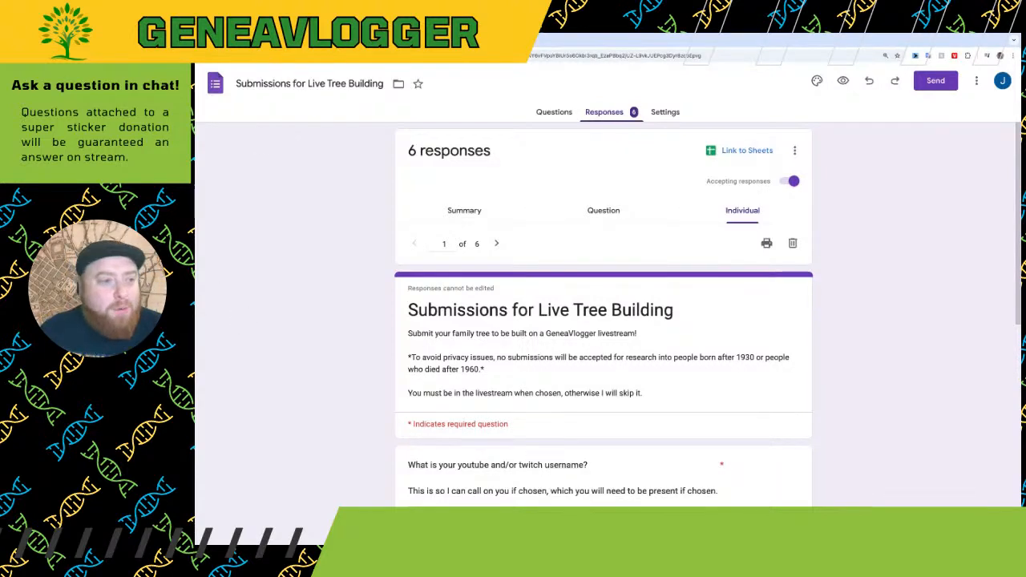
{"action": "key", "text": "ctrl+Tab"}
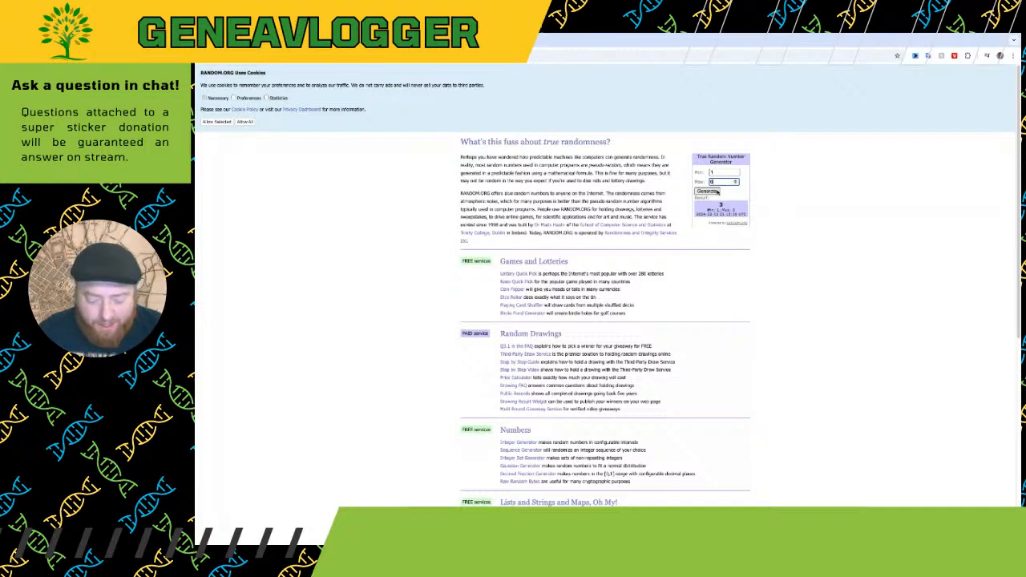
{"action": "key", "text": "ctrl+plus"}
{"action": "key", "text": "ctrl+plus"}
{"action": "key", "text": "ctrl+plus"}
{"action": "key", "text": "ctrl+plus"}
{"action": "left_click", "coordinate": [782, 284]}
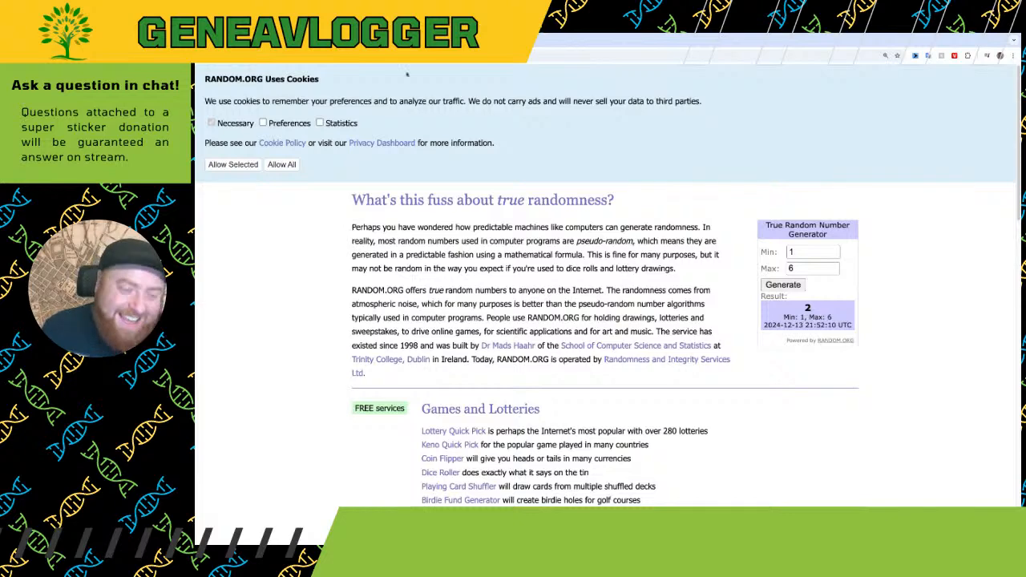
Return to the Submissions for Live Tree Building form, open the second individual response and read its goal, family details and prior research
{"action": "key", "text": "ctrl+Tab"}
{"action": "left_click", "coordinate": [498, 243]}
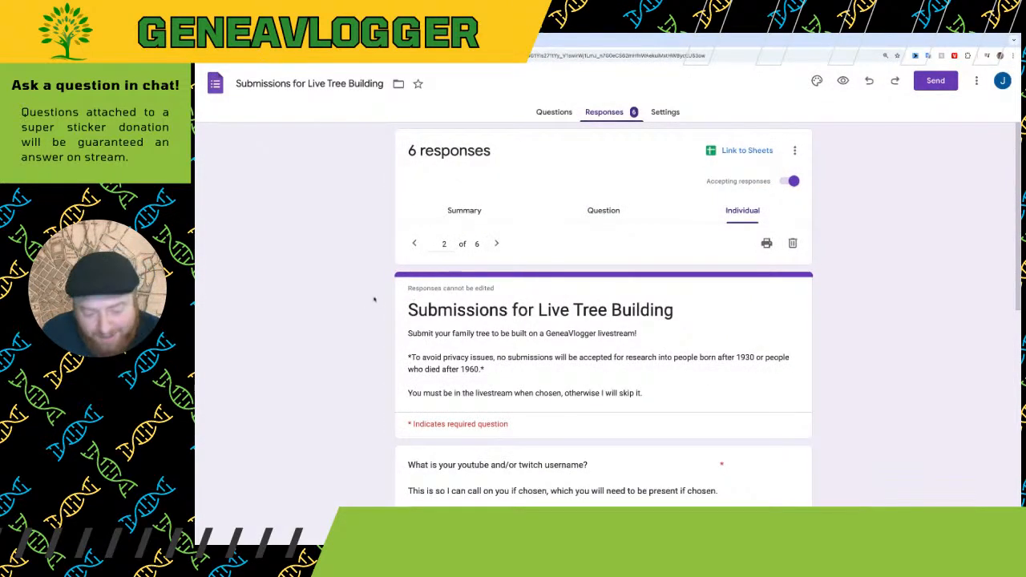
{"action": "scroll", "coordinate": [375, 294], "scroll_direction": "down", "scroll_amount": 2}
{"action": "scroll", "coordinate": [366, 303], "scroll_direction": "down", "scroll_amount": 1}
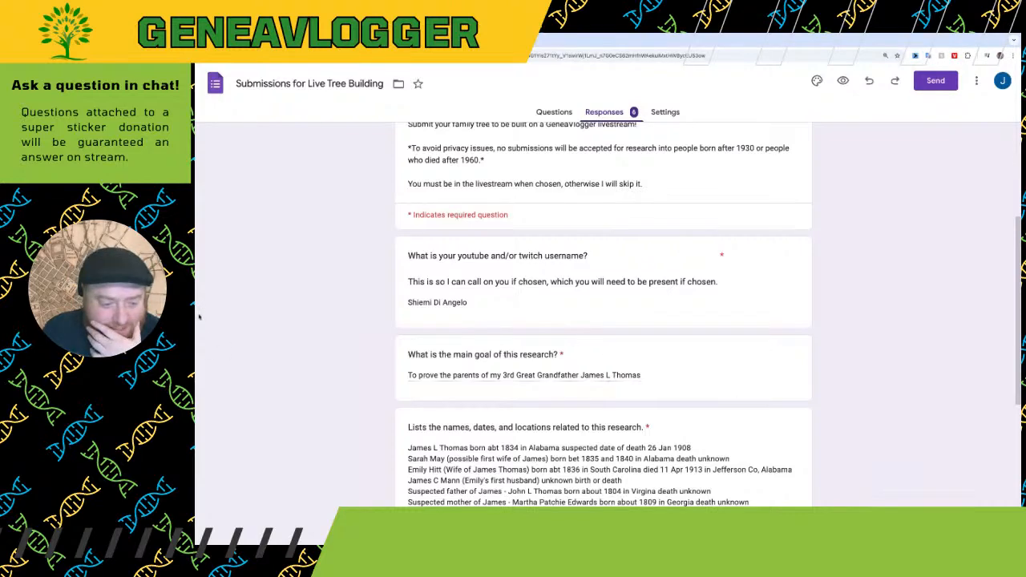
{"action": "scroll", "coordinate": [196, 324], "scroll_direction": "down", "scroll_amount": 1}
{"action": "scroll", "coordinate": [195, 324], "scroll_direction": "down", "scroll_amount": 1}
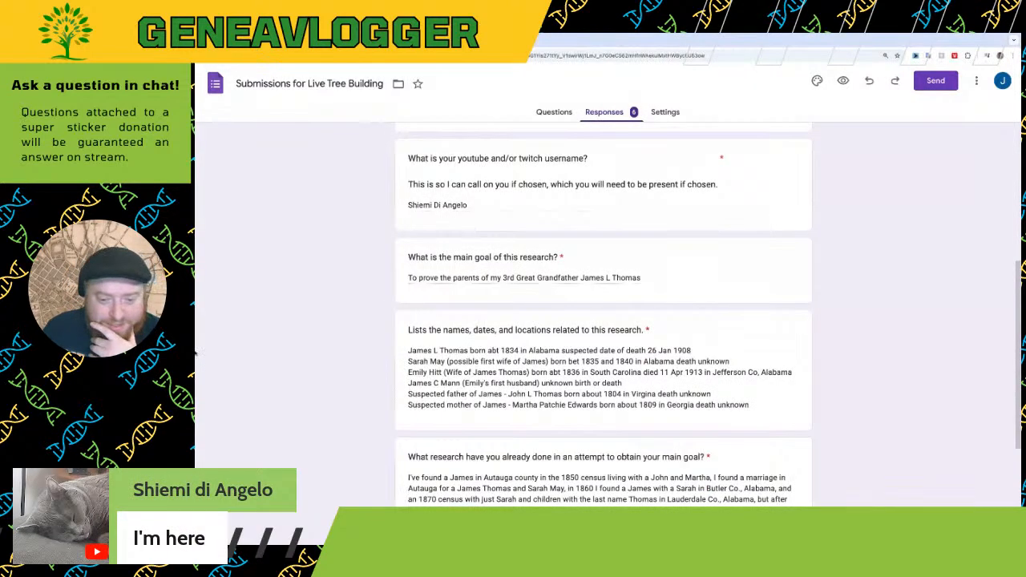
{"action": "scroll", "coordinate": [195, 351], "scroll_direction": "down", "scroll_amount": 3}
{"action": "scroll", "coordinate": [195, 352], "scroll_direction": "up", "scroll_amount": 3}
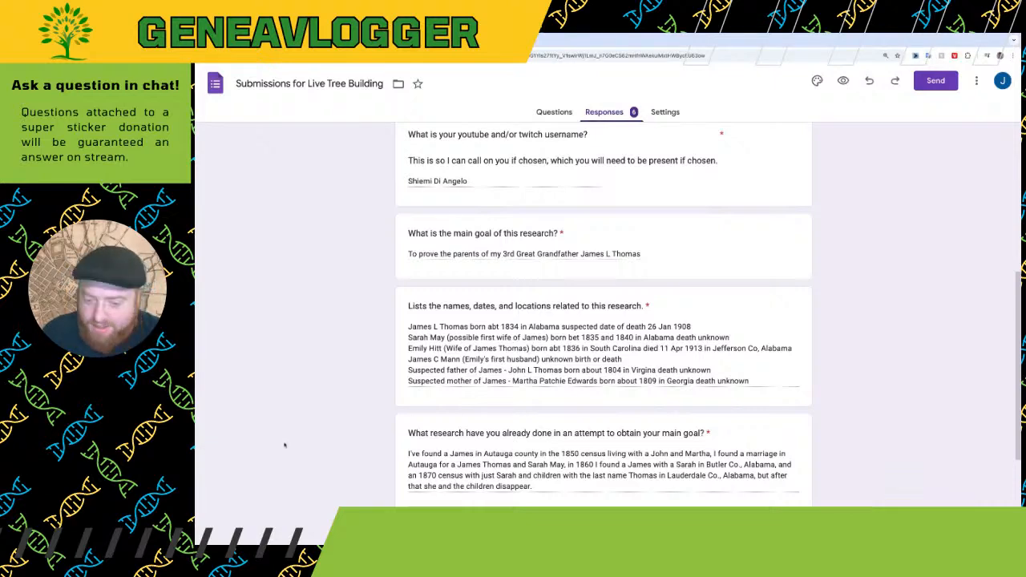
{"action": "scroll", "coordinate": [283, 442], "scroll_direction": "down", "scroll_amount": 1}
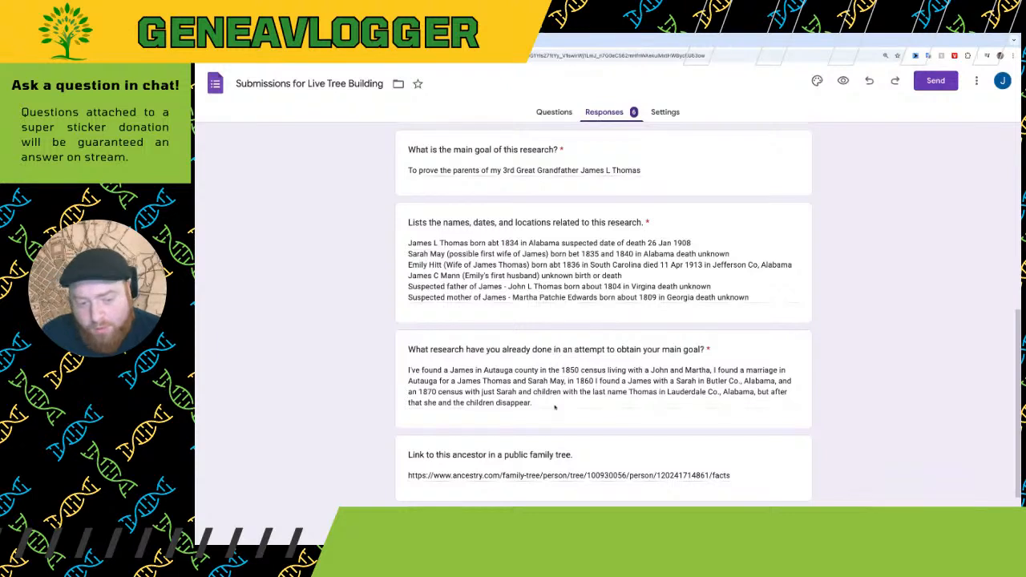
Highlight the suspected parents, the possible first wife and the 1860 and 1870 census notes in the submission
{"action": "left_click_drag", "start_coordinate": [509, 286], "coordinate": [573, 309]}
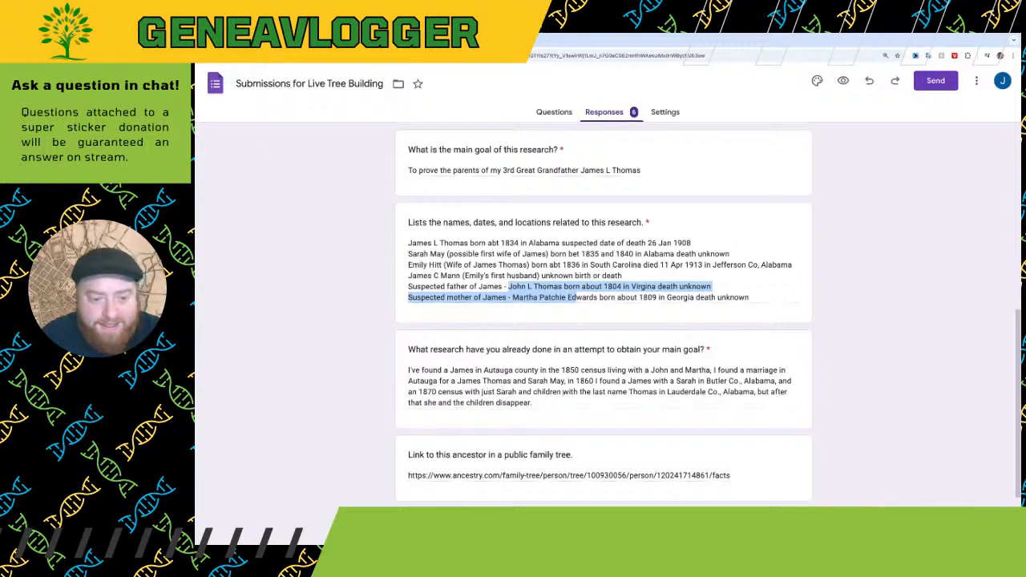
{"action": "left_click_drag", "start_coordinate": [408, 253], "coordinate": [577, 254]}
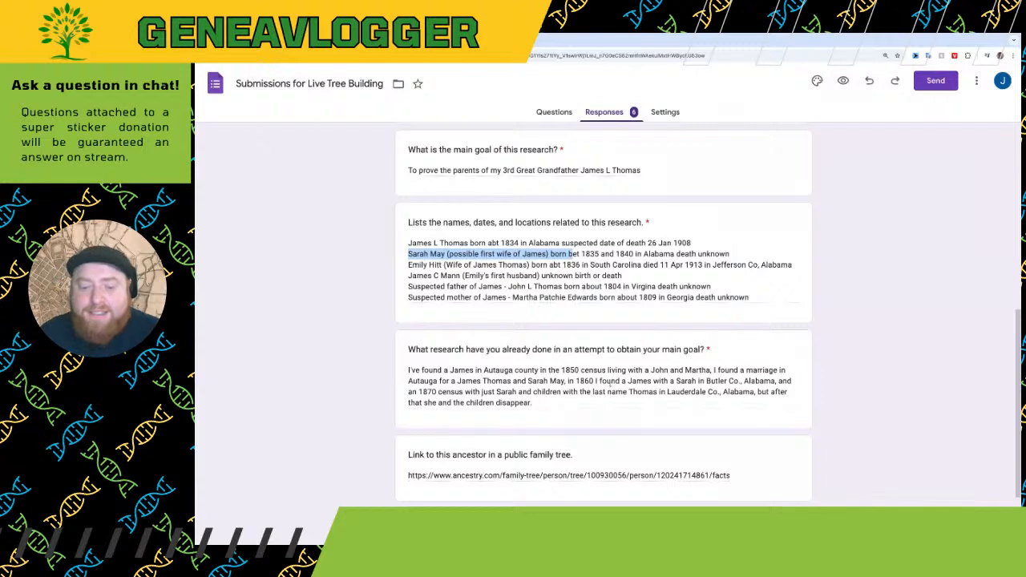
{"action": "left_click_drag", "start_coordinate": [641, 381], "coordinate": [779, 381]}
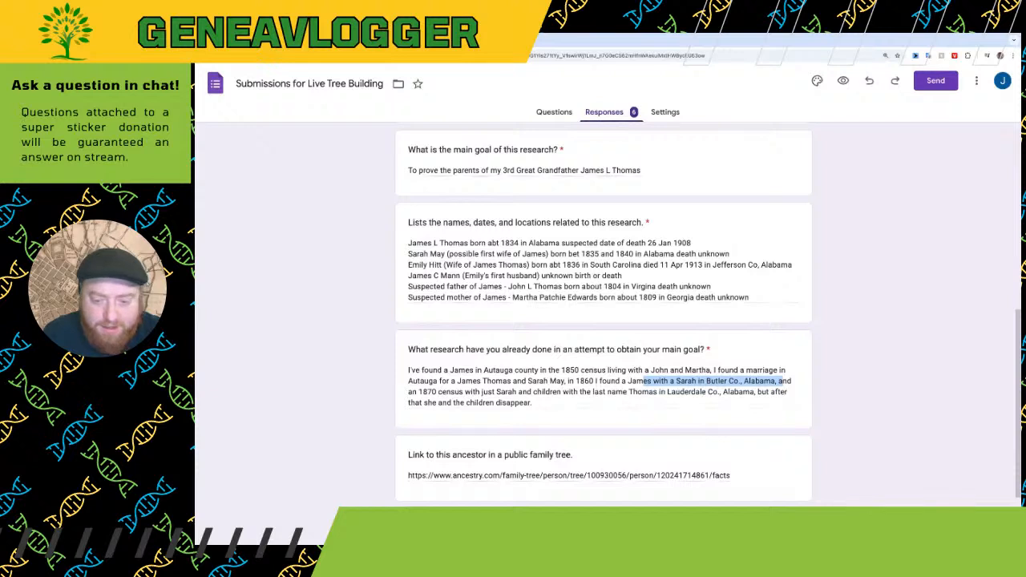
{"action": "left_click_drag", "start_coordinate": [404, 396], "coordinate": [694, 403]}
{"action": "left_click", "coordinate": [695, 403]}
Copy the submission's public family tree link and open the ancestor's Ancestry profile in a new tab
{"action": "scroll", "coordinate": [610, 419], "scroll_direction": "down", "scroll_amount": 1}
{"action": "triple_click", "coordinate": [738, 391]}
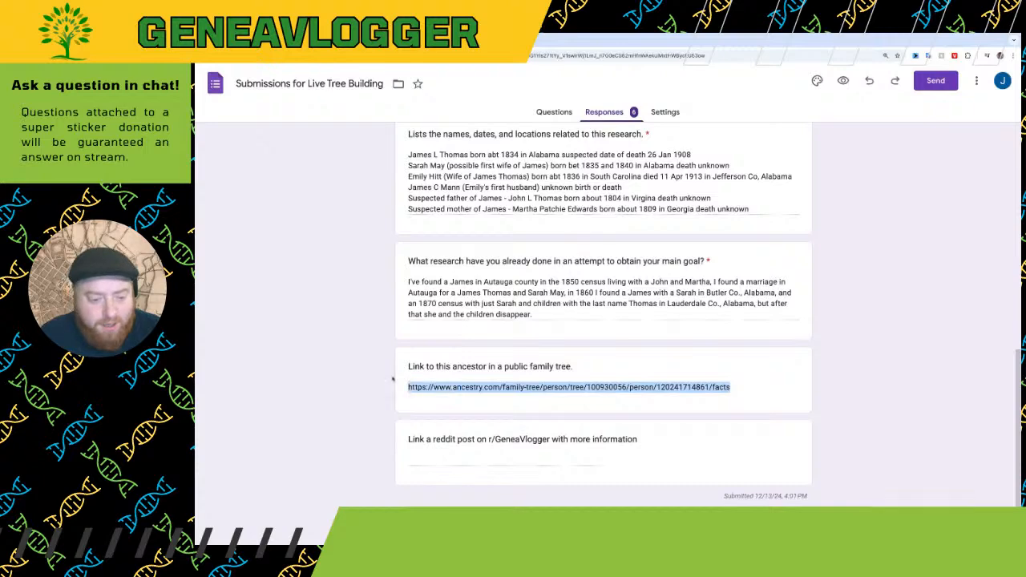
{"action": "key", "text": "ctrl+t"}
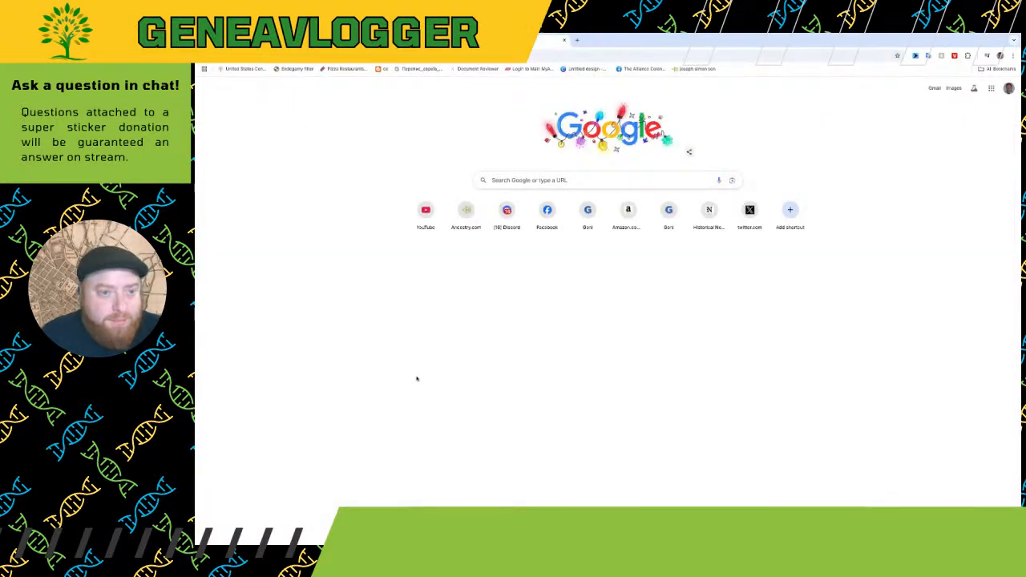
{"action": "key", "text": "ctrl+v"}
{"action": "key", "text": "Return"}
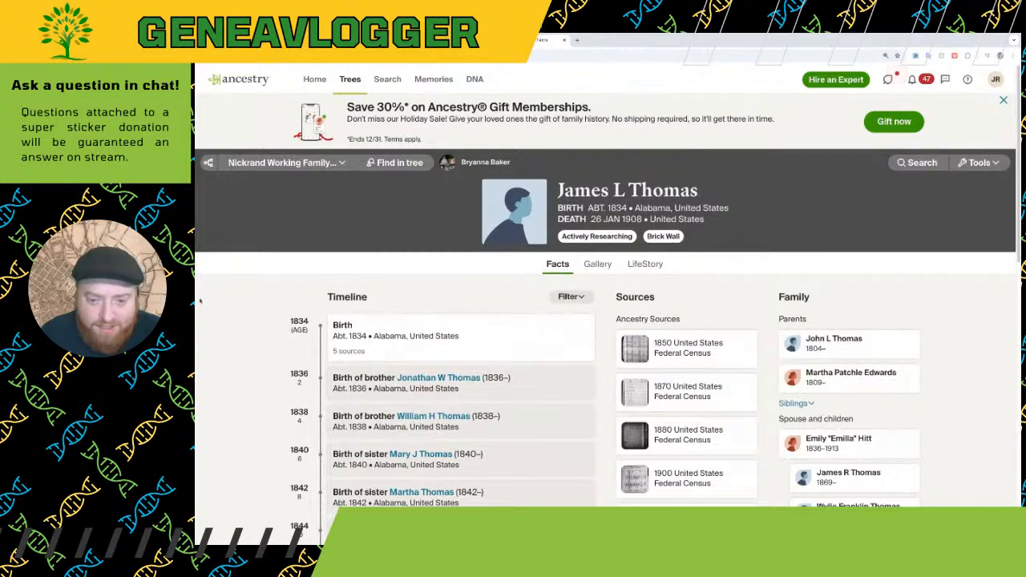
Examine the household members in the ancestor's 1850 United States Federal Census source, and close the citation
{"action": "scroll", "coordinate": [381, 390], "scroll_direction": "down", "scroll_amount": 1}
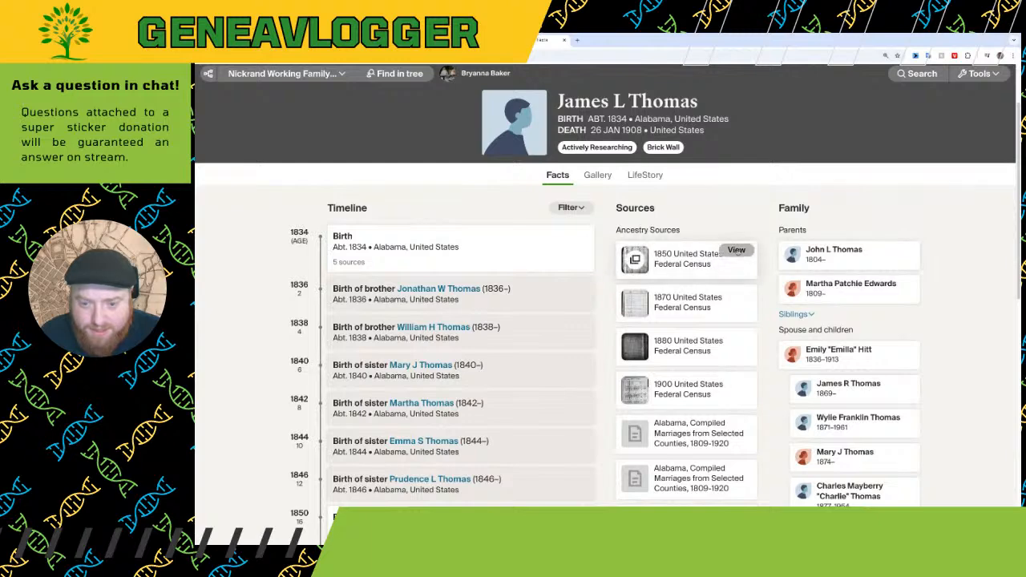
{"action": "left_click", "coordinate": [735, 254]}
{"action": "scroll", "coordinate": [737, 272], "scroll_direction": "down", "scroll_amount": 1}
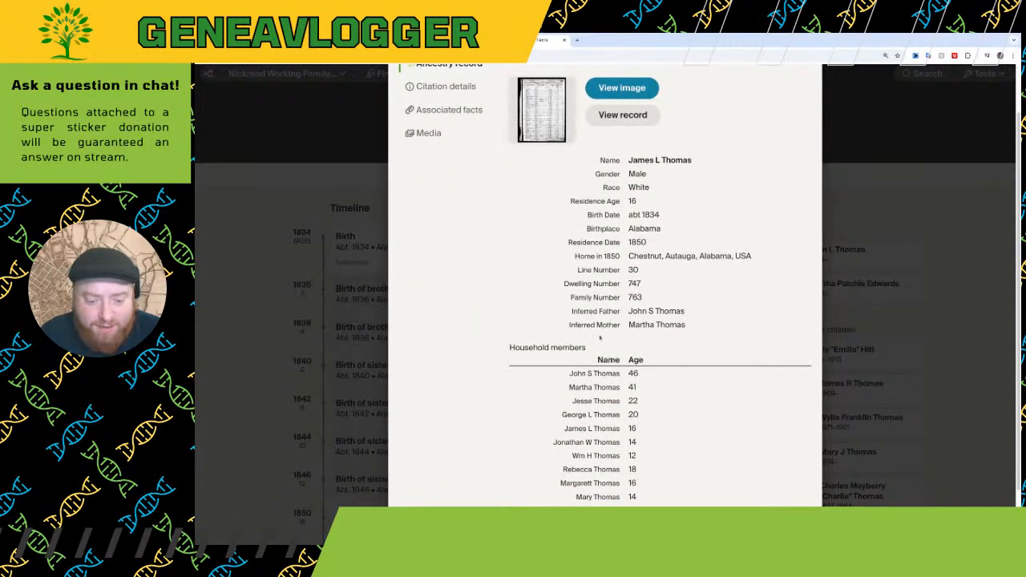
{"action": "scroll", "coordinate": [596, 338], "scroll_direction": "down", "scroll_amount": 1}
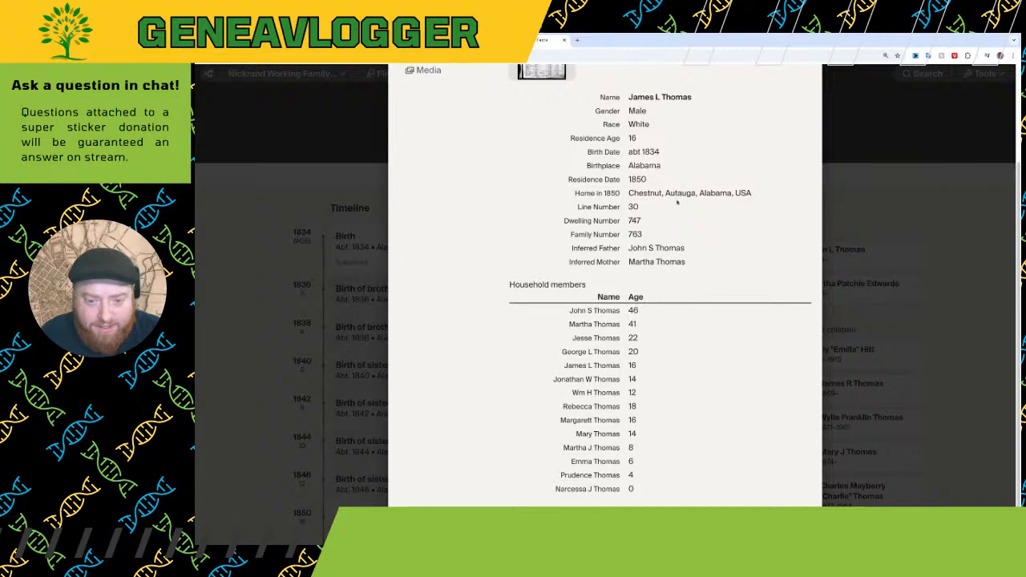
{"action": "left_click_drag", "start_coordinate": [573, 310], "coordinate": [562, 351]}
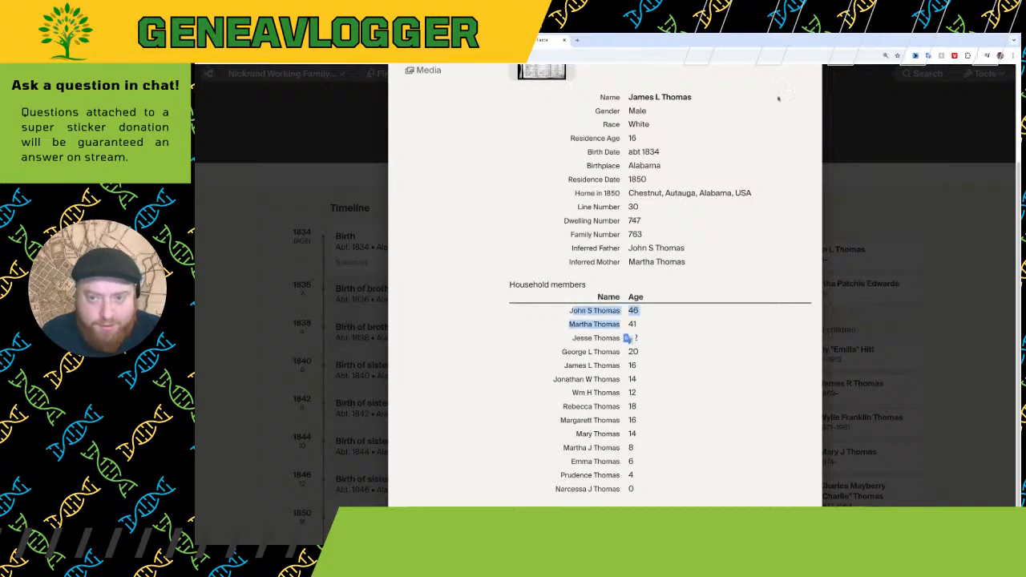
{"action": "scroll", "coordinate": [771, 174], "scroll_direction": "up", "scroll_amount": 2}
{"action": "left_click", "coordinate": [814, 84]}
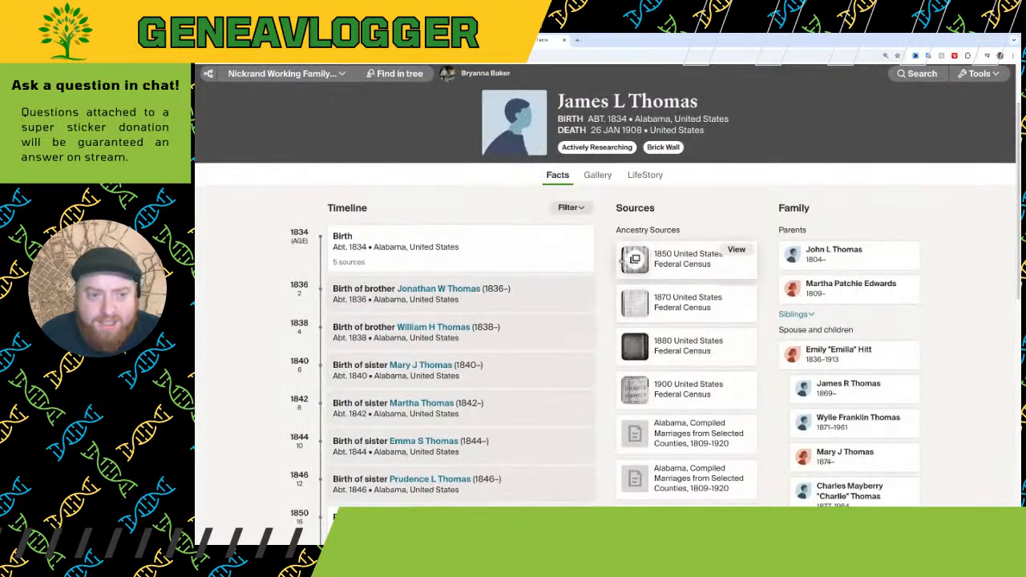
Recheck the submission's notes on prior research in the form and return to the ancestor's Ancestry profile
{"action": "left_click", "coordinate": [425, 40]}
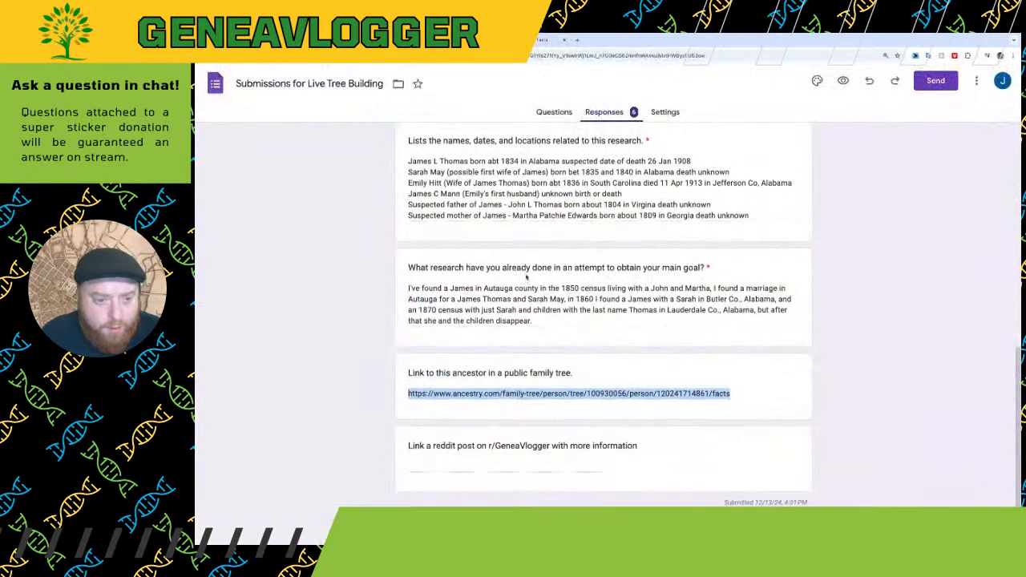
{"action": "scroll", "coordinate": [527, 278], "scroll_direction": "up", "scroll_amount": 2}
{"action": "left_click", "coordinate": [545, 39]}
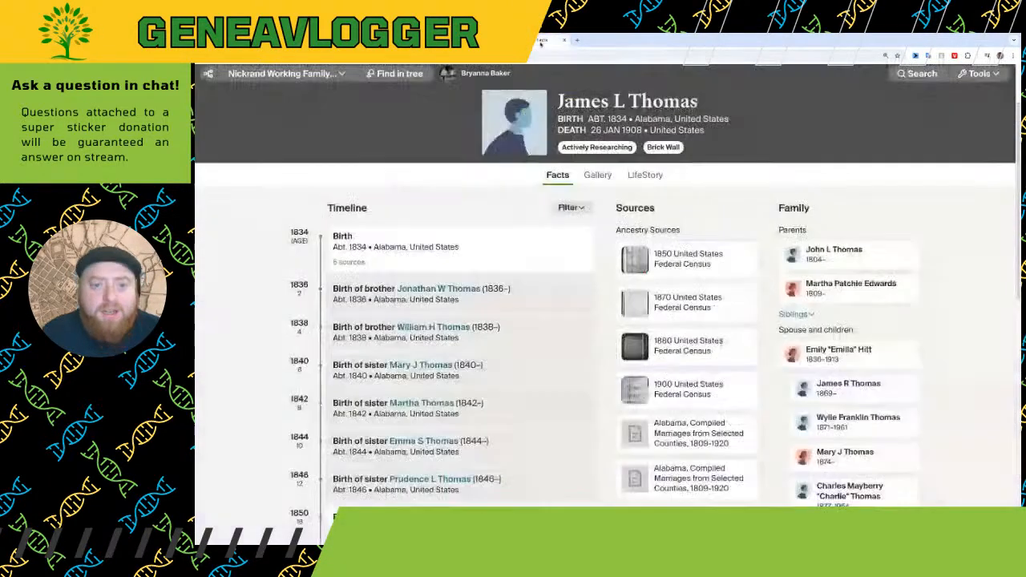
Review the ancestor's timeline, sources and family, expanding and collapsing the list of siblings
{"action": "scroll", "coordinate": [778, 277], "scroll_direction": "down", "scroll_amount": 1}
{"action": "scroll", "coordinate": [796, 286], "scroll_direction": "down", "scroll_amount": 1}
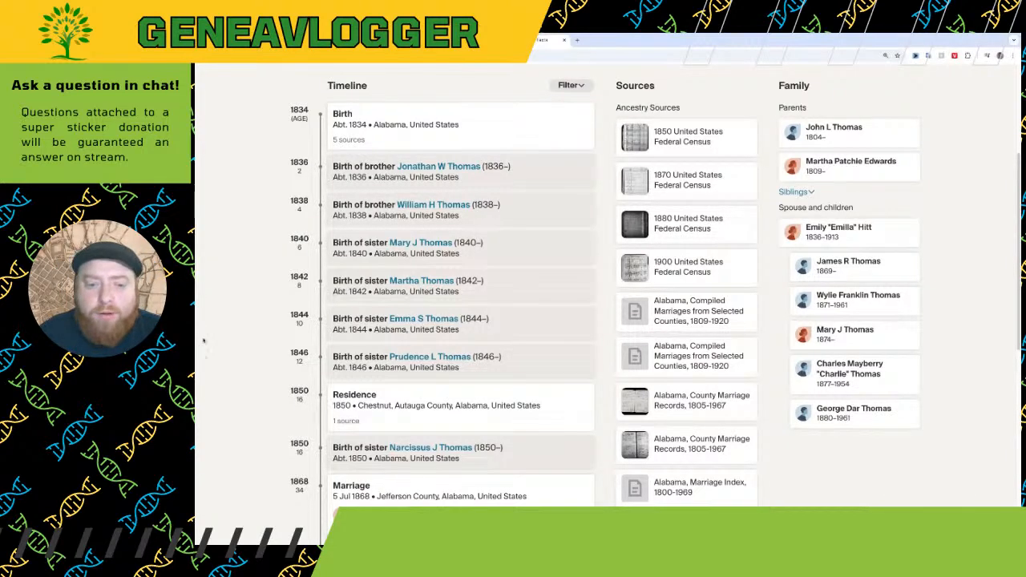
{"action": "scroll", "coordinate": [438, 330], "scroll_direction": "up", "scroll_amount": 3}
{"action": "scroll", "coordinate": [437, 330], "scroll_direction": "down", "scroll_amount": 1}
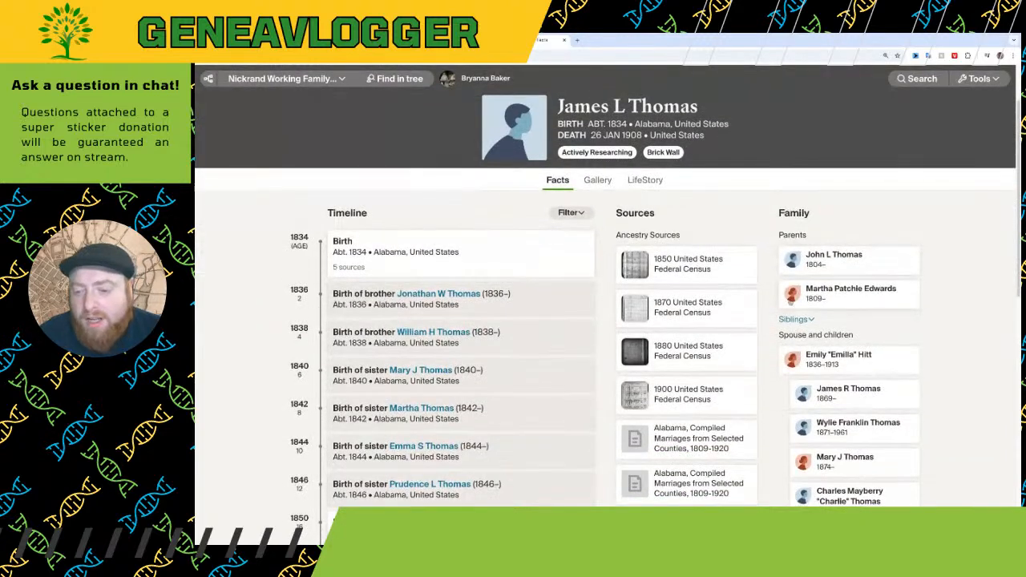
{"action": "left_click", "coordinate": [798, 319]}
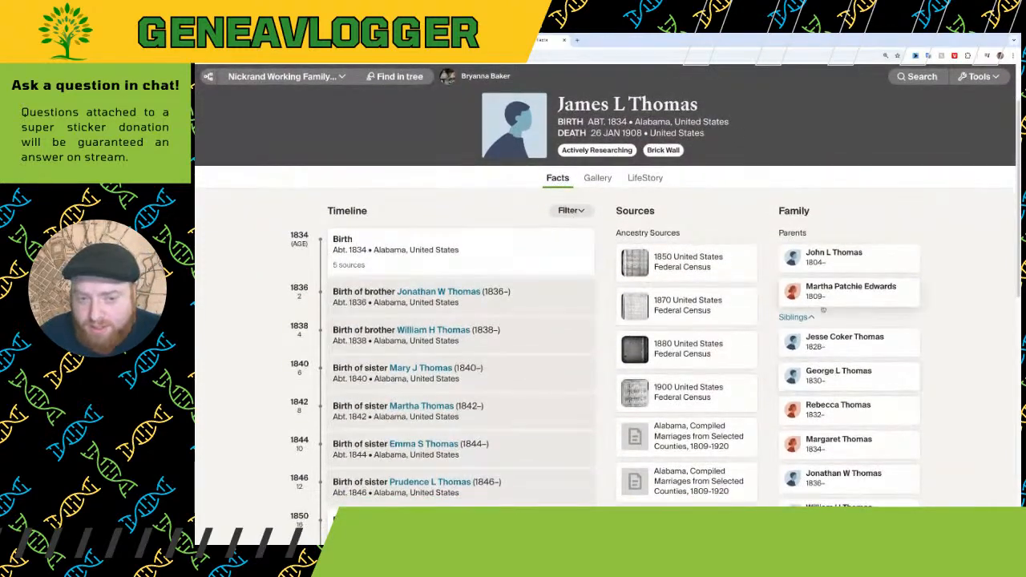
{"action": "left_click", "coordinate": [795, 318]}
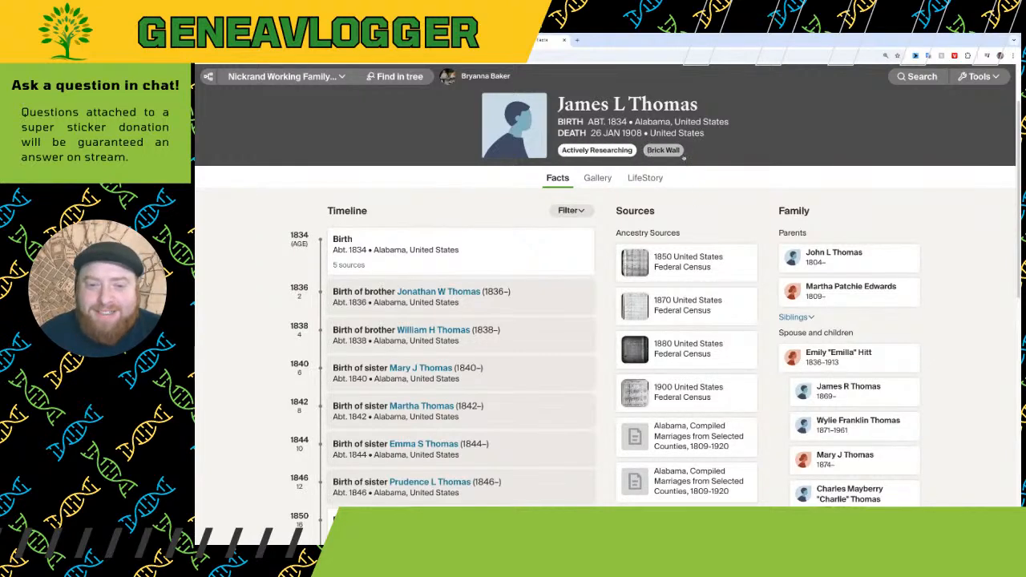
Open the 1870 United States Federal Census source and examine the ancestor's household on the record image
{"action": "scroll", "coordinate": [730, 235], "scroll_direction": "down", "scroll_amount": 2}
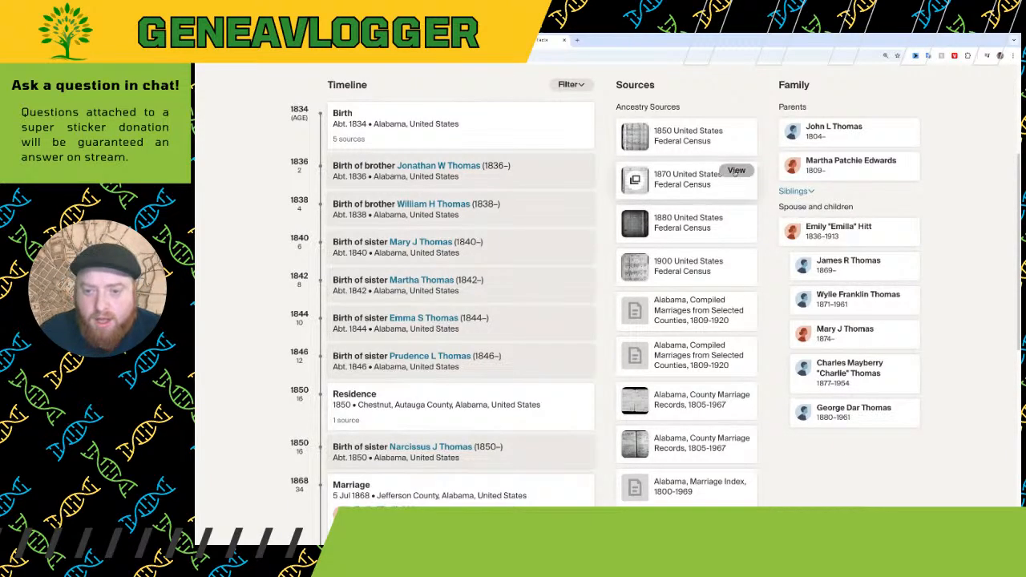
{"action": "left_click", "coordinate": [705, 180]}
{"action": "scroll", "coordinate": [700, 329], "scroll_direction": "down", "scroll_amount": 1}
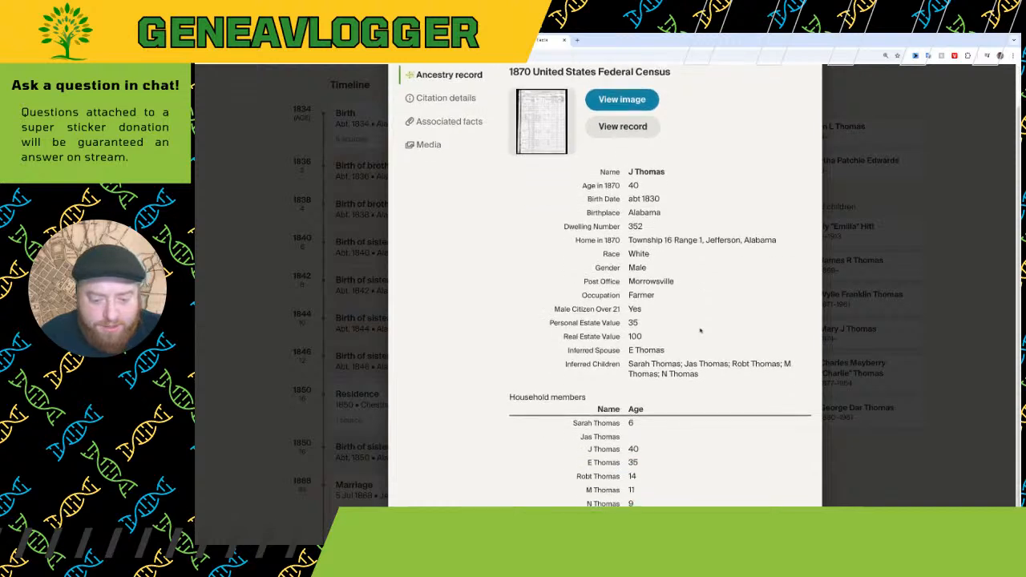
{"action": "scroll", "coordinate": [534, 208], "scroll_direction": "up", "scroll_amount": 1}
{"action": "left_click", "coordinate": [534, 144]}
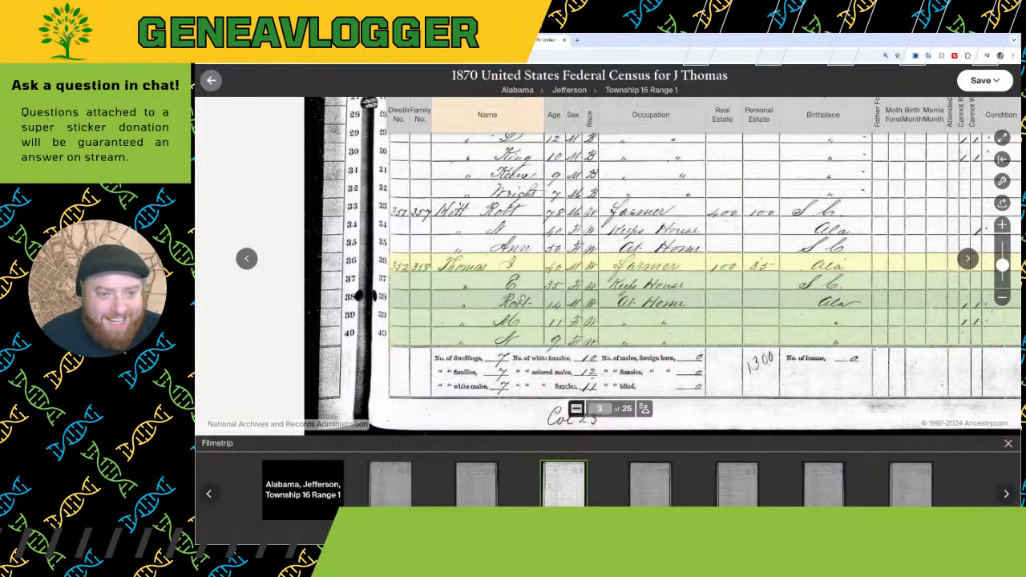
{"action": "scroll", "coordinate": [425, 152], "scroll_direction": "down", "scroll_amount": 2}
{"action": "scroll", "coordinate": [606, 301], "scroll_direction": "up", "scroll_amount": 1}
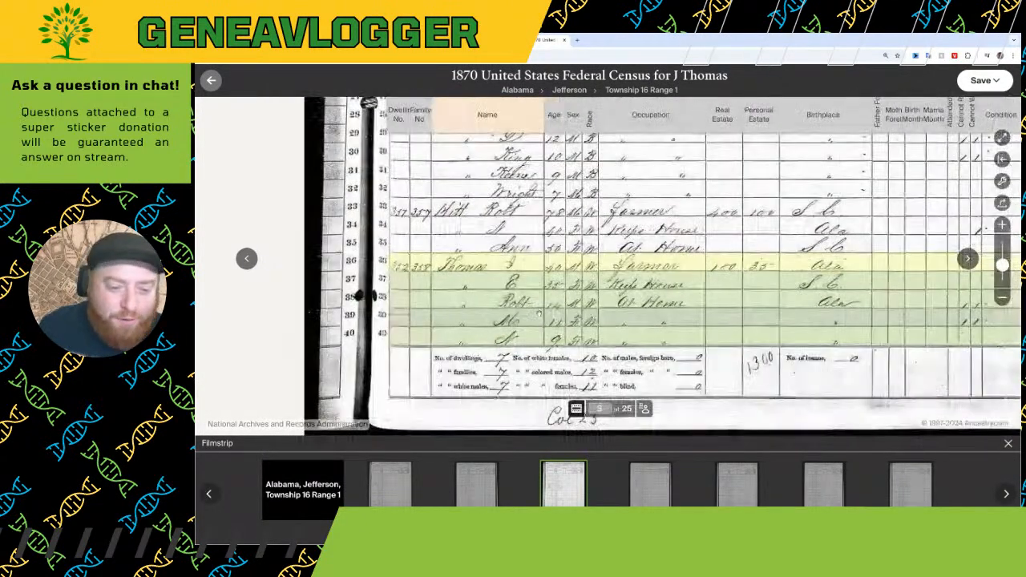
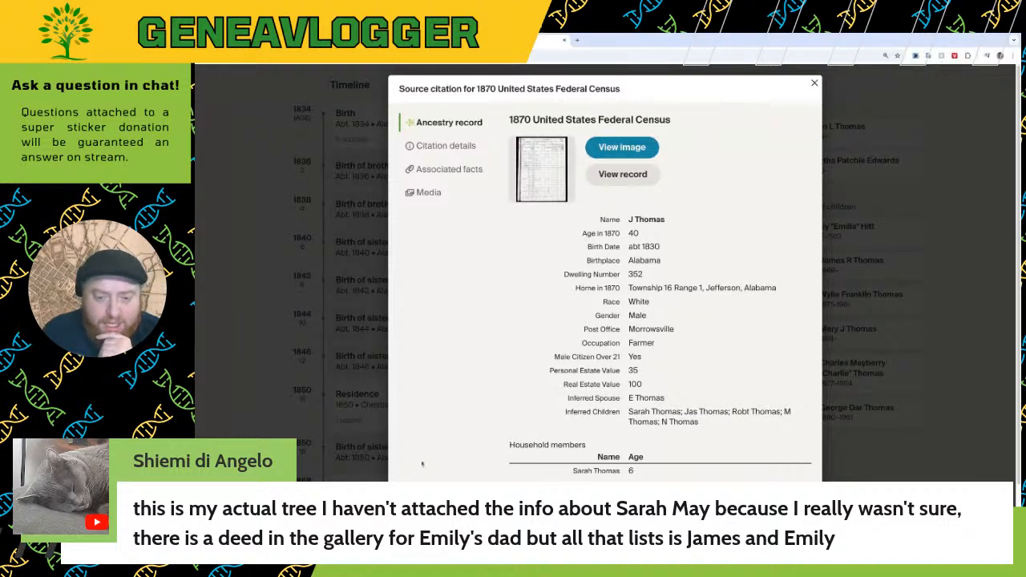
Review the 1870 census citation and reopen its image at the ancestor's household in Township 16 Range 1, Jefferson, Alabama
{"action": "scroll", "coordinate": [493, 450], "scroll_direction": "down", "scroll_amount": 2}
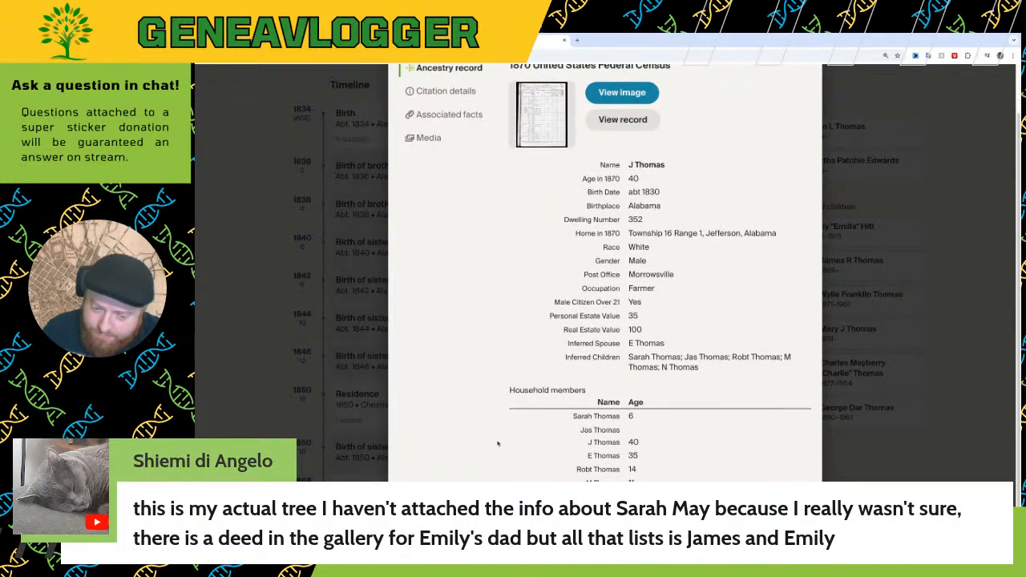
{"action": "scroll", "coordinate": [497, 430], "scroll_direction": "up", "scroll_amount": 2}
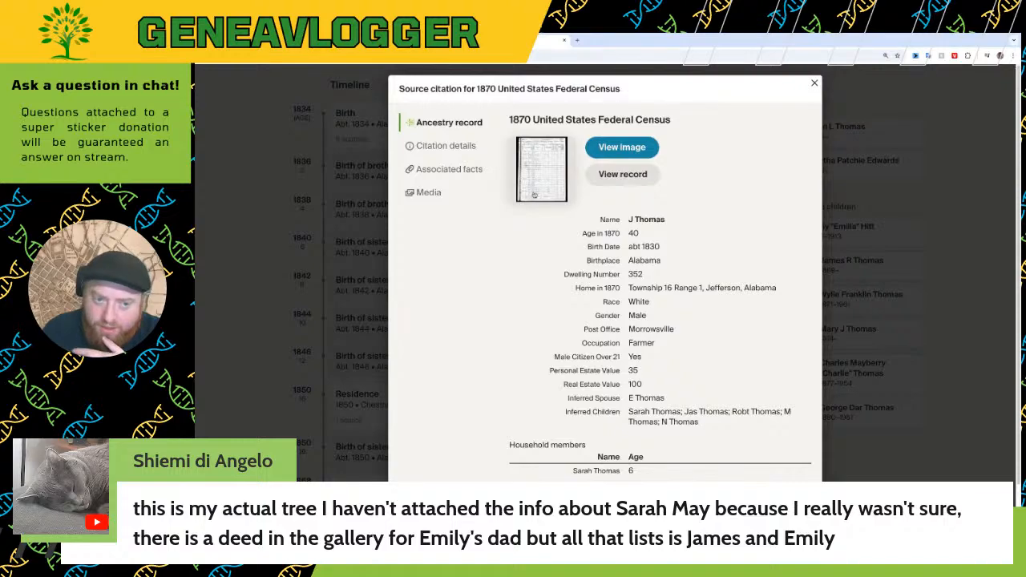
{"action": "left_click", "coordinate": [534, 195]}
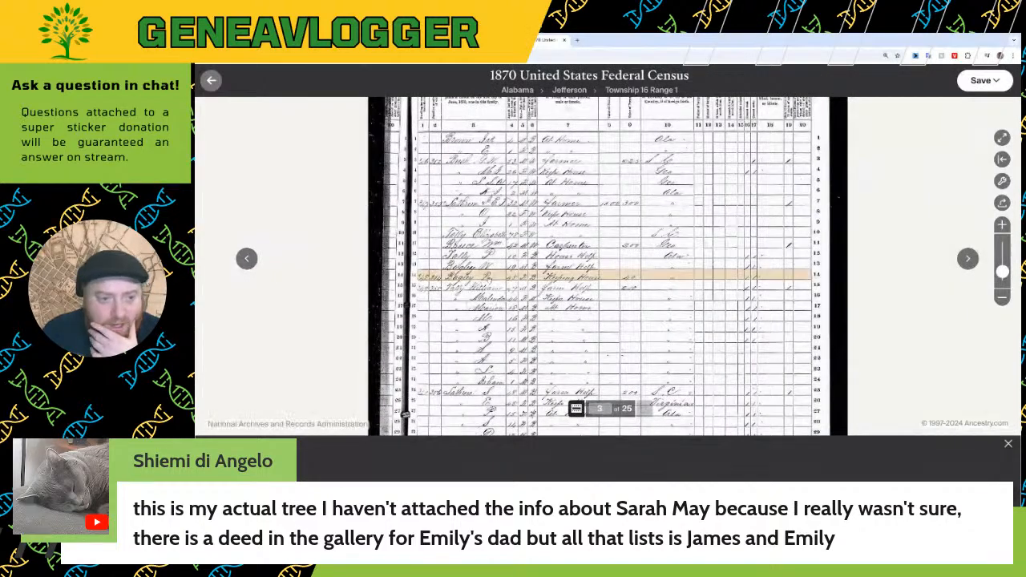
{"action": "scroll", "coordinate": [492, 335], "scroll_direction": "down", "scroll_amount": 5}
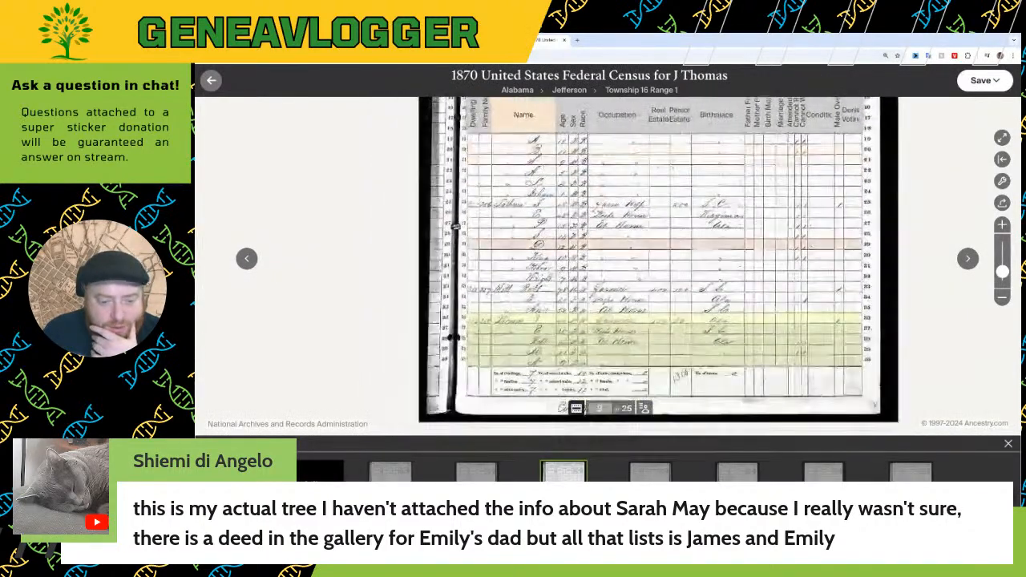
Return to the submission form and highlight the note about the 1870 census household in Lauderdale Co., Alabama
{"action": "key", "text": "alt+Tab"}
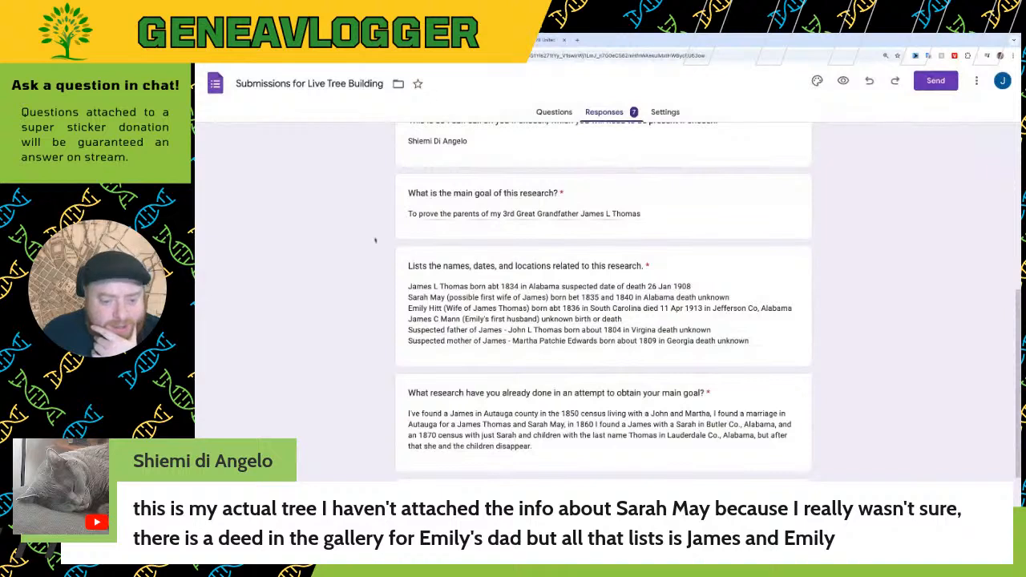
{"action": "scroll", "coordinate": [495, 434], "scroll_direction": "down", "scroll_amount": 1}
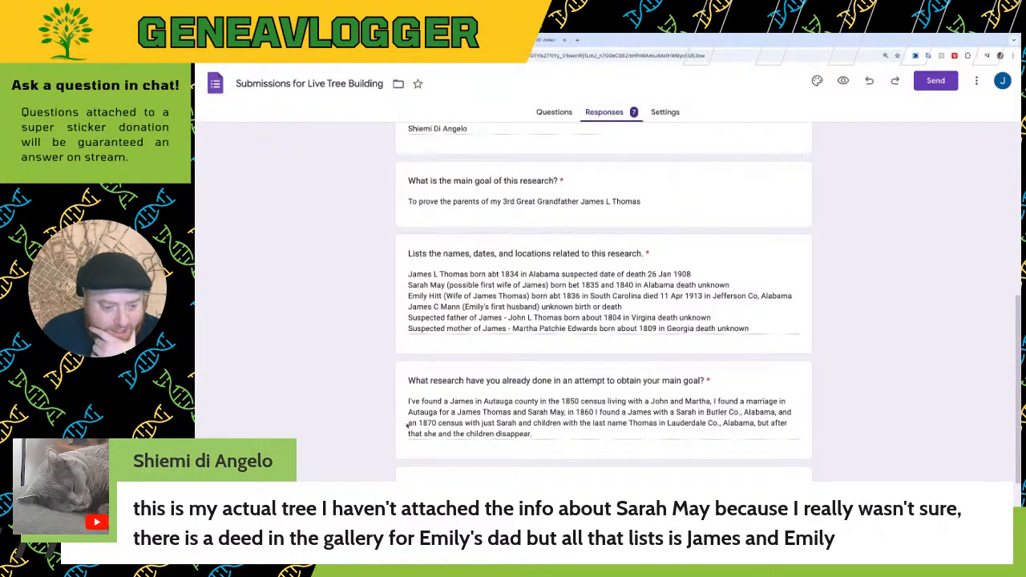
{"action": "mouse_move", "coordinate": [406, 423]}
{"action": "left_mouse_down"}
{"action": "mouse_move", "coordinate": [719, 423]}
{"action": "mouse_move", "coordinate": [407, 423]}
{"action": "left_mouse_up"}
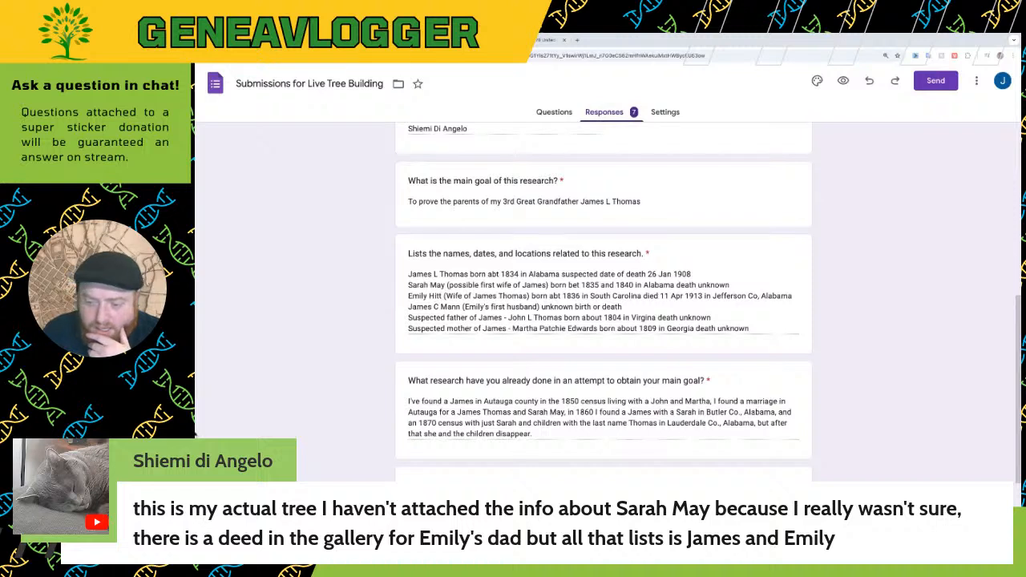
{"action": "left_click_drag", "start_coordinate": [418, 423], "coordinate": [752, 423]}
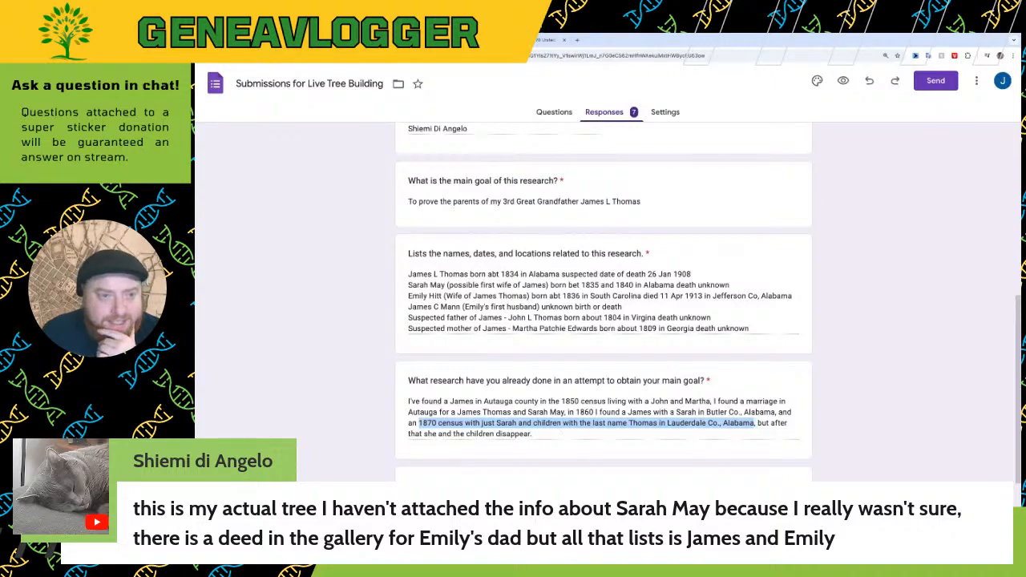
Return to the 1870 census image, examine the ancestor's household on image 3 of 25, and open its continuation on image 4
{"action": "left_click", "coordinate": [548, 40]}
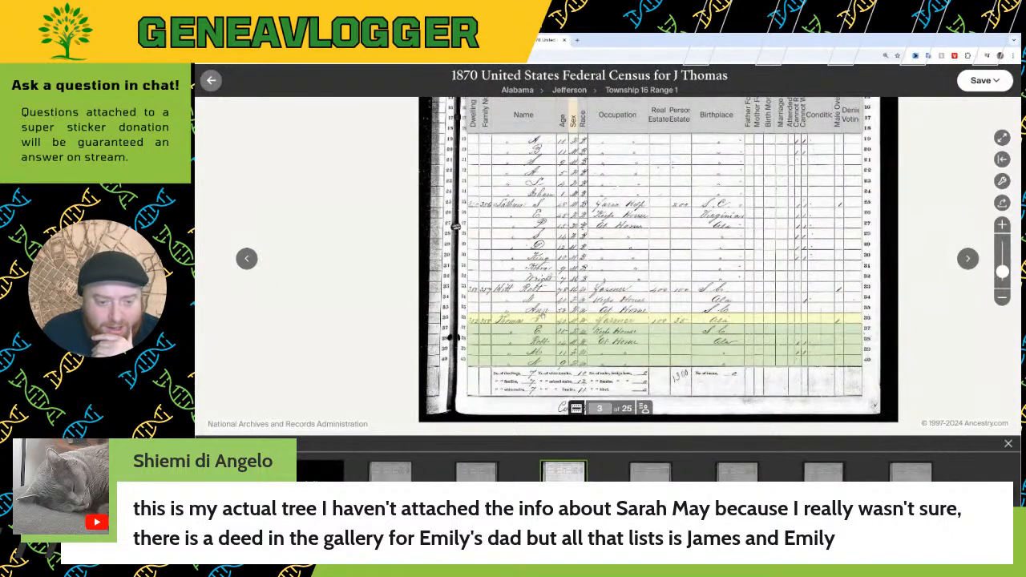
{"action": "scroll", "coordinate": [544, 319], "scroll_direction": "up", "scroll_amount": 2}
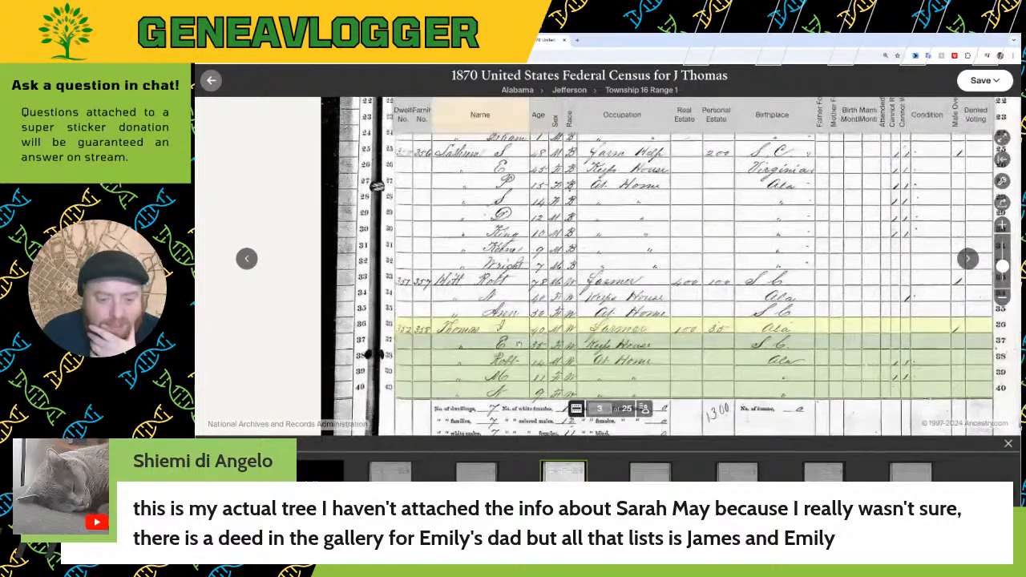
{"action": "left_click_drag", "start_coordinate": [517, 344], "coordinate": [520, 313]}
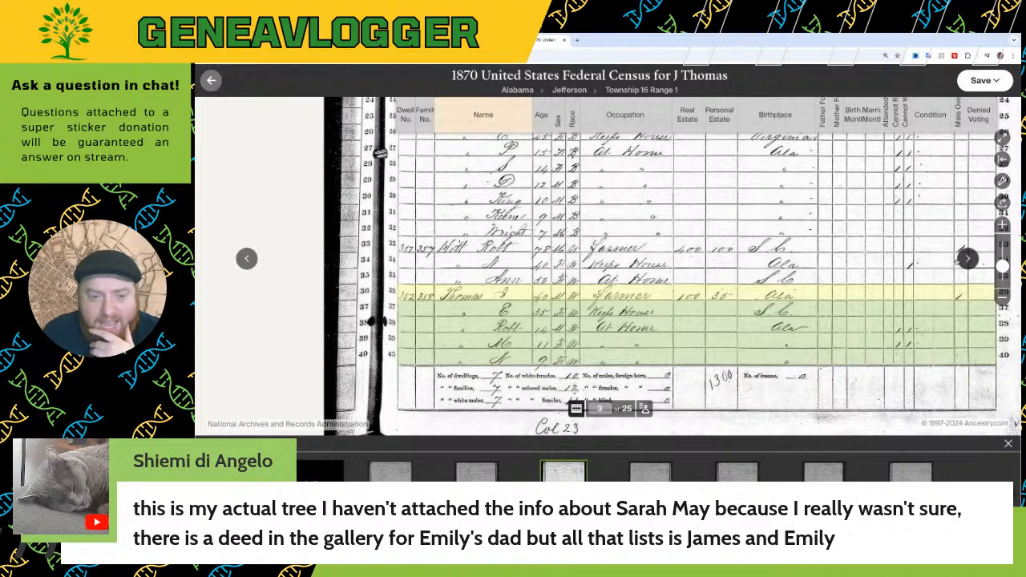
{"action": "left_click", "coordinate": [967, 258]}
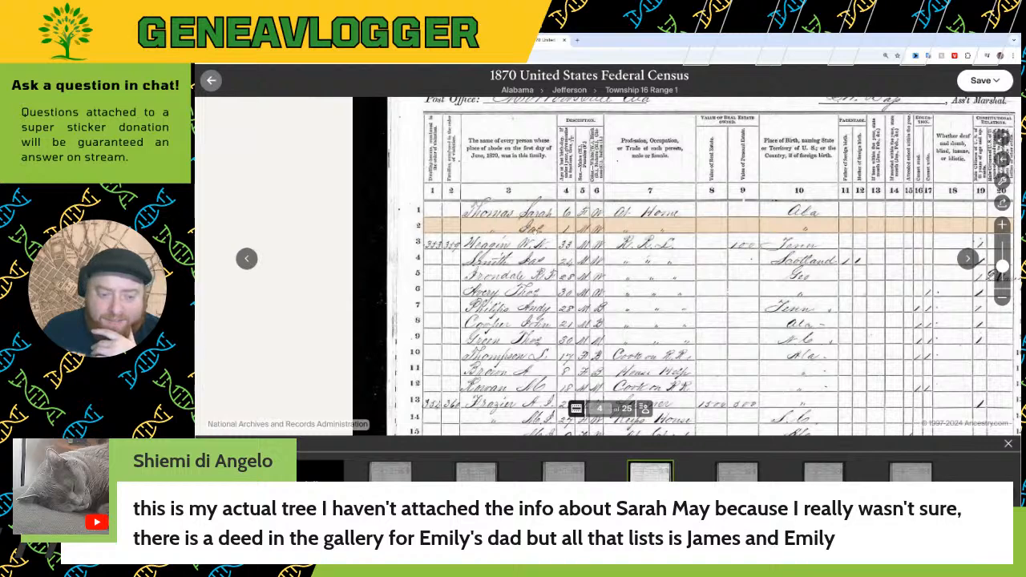
{"action": "left_click", "coordinate": [450, 41]}
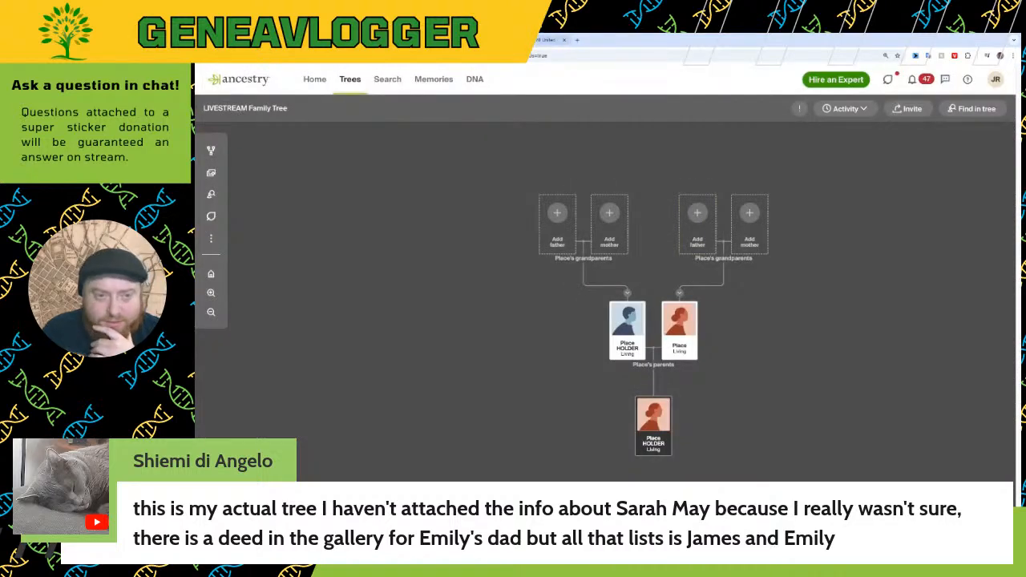
{"action": "left_click", "coordinate": [547, 40]}
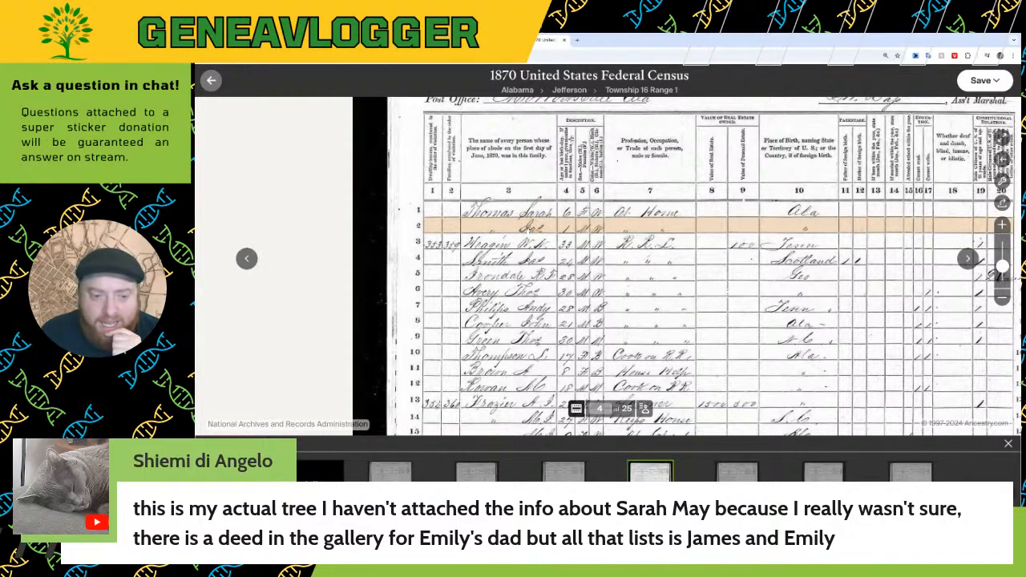
Compare images 3 and 4 of the 1870 Jefferson County census to examine the ancestor's household across both pages
{"action": "left_click", "coordinate": [247, 258]}
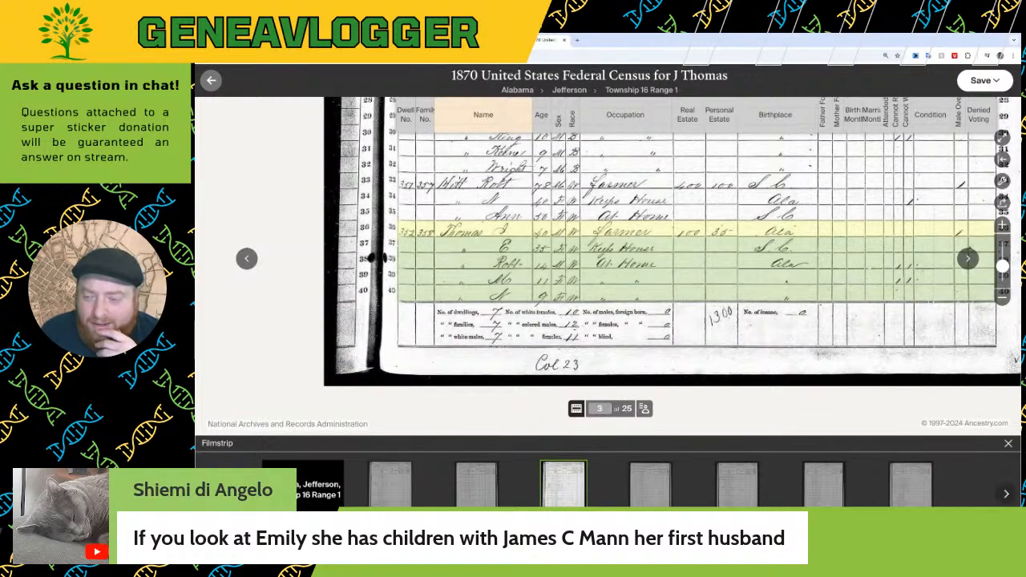
{"action": "left_click", "coordinate": [969, 258]}
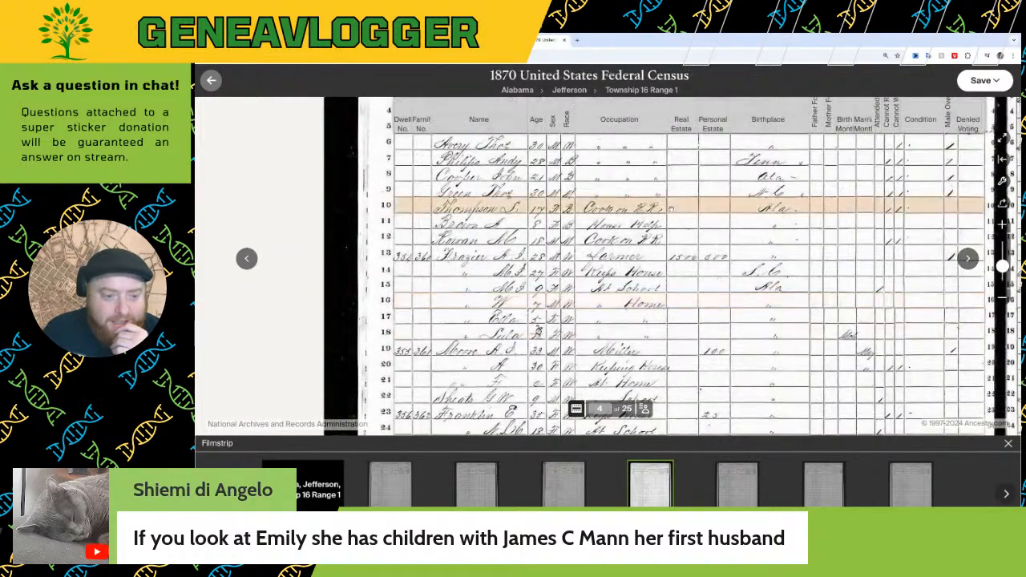
{"action": "scroll", "coordinate": [533, 352], "scroll_direction": "down", "scroll_amount": 3}
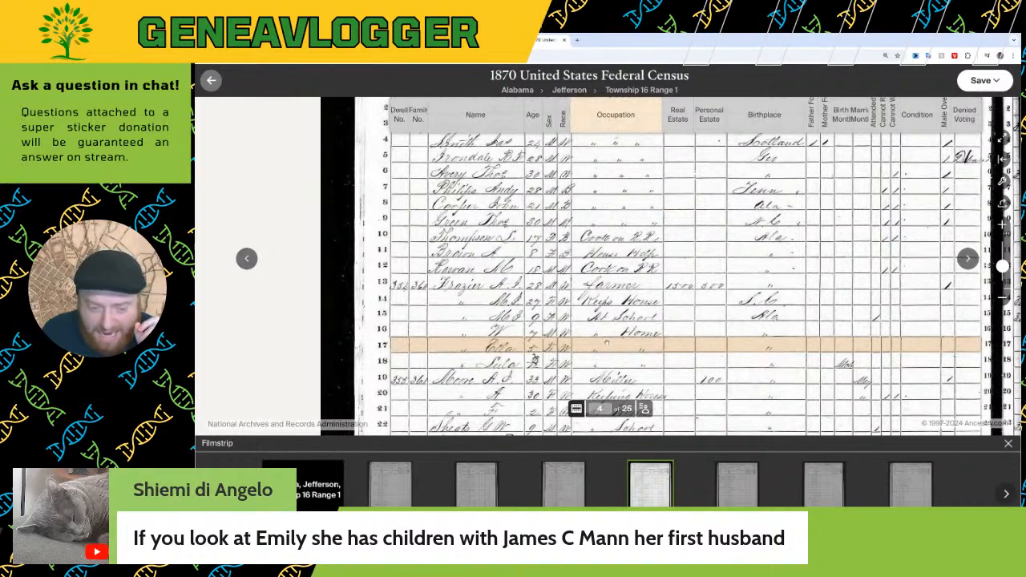
{"action": "scroll", "coordinate": [533, 353], "scroll_direction": "up", "scroll_amount": 2}
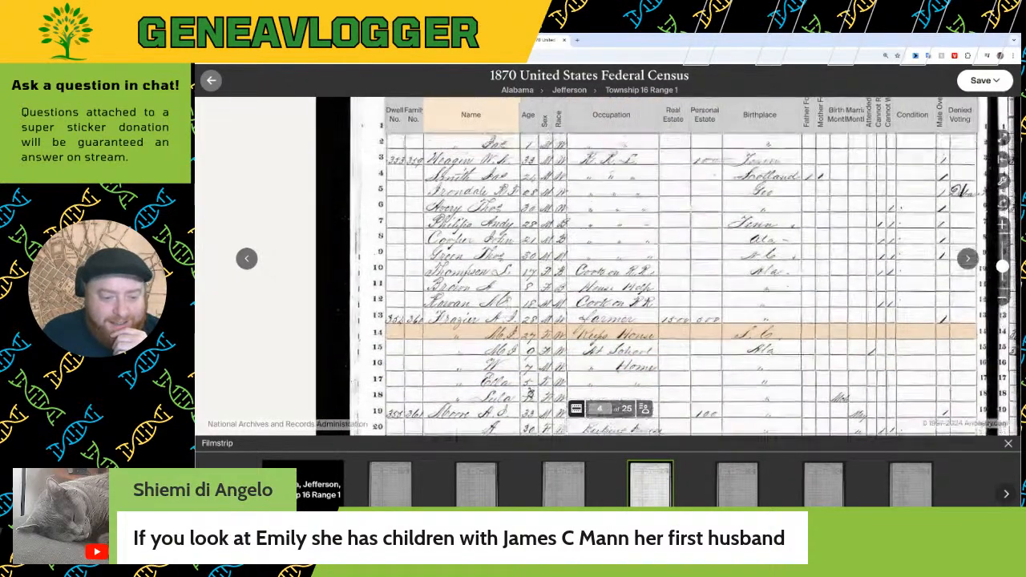
{"action": "scroll", "coordinate": [533, 352], "scroll_direction": "up", "scroll_amount": 1}
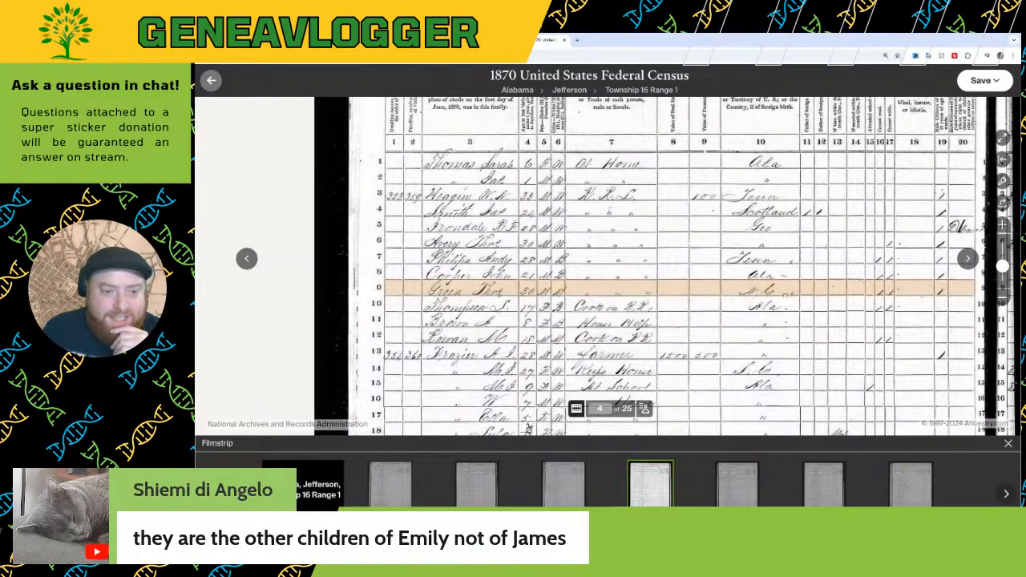
{"action": "left_click", "coordinate": [1002, 297]}
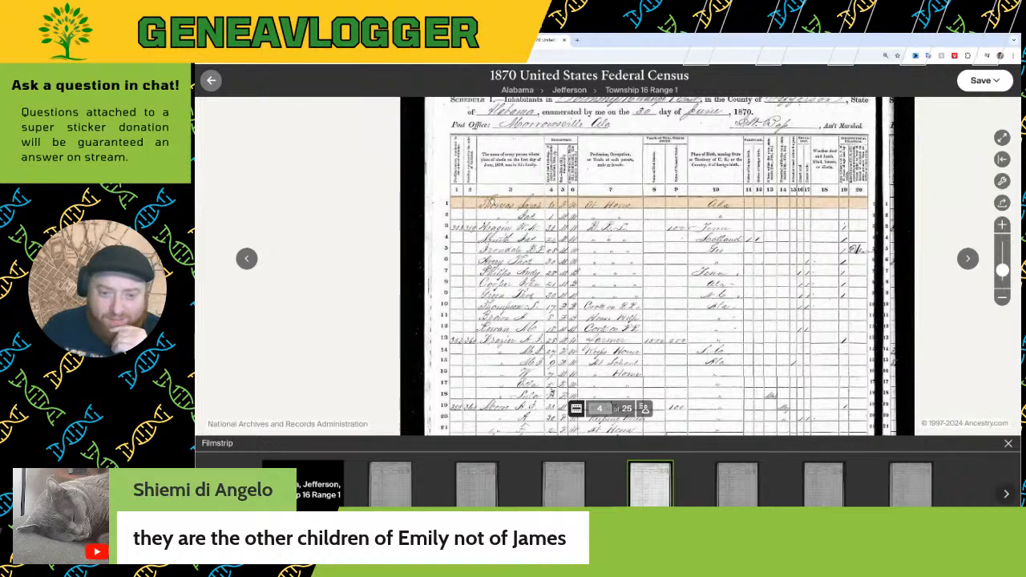
{"action": "left_click", "coordinate": [246, 258]}
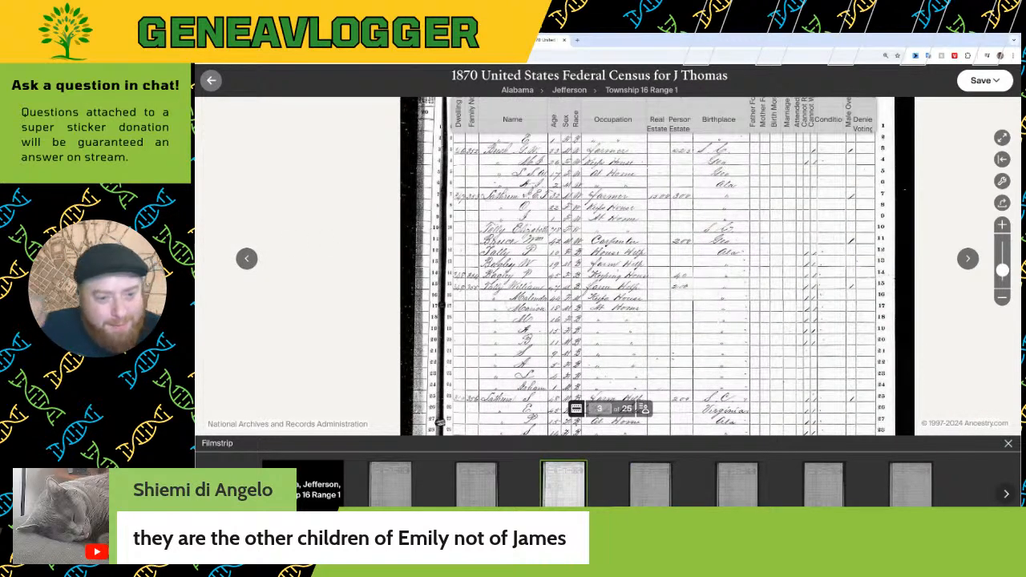
Return to the ancestor's profile and review the timeline, attached sources, parents, spouse and children
{"action": "key", "text": "ctrl+shift+Tab"}
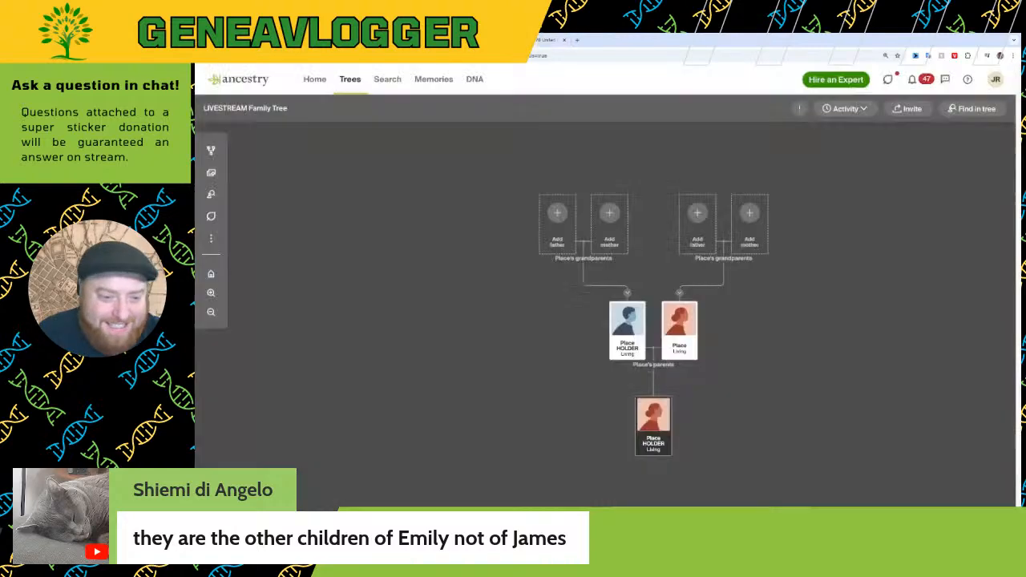
{"action": "key", "text": "ctrl+Tab"}
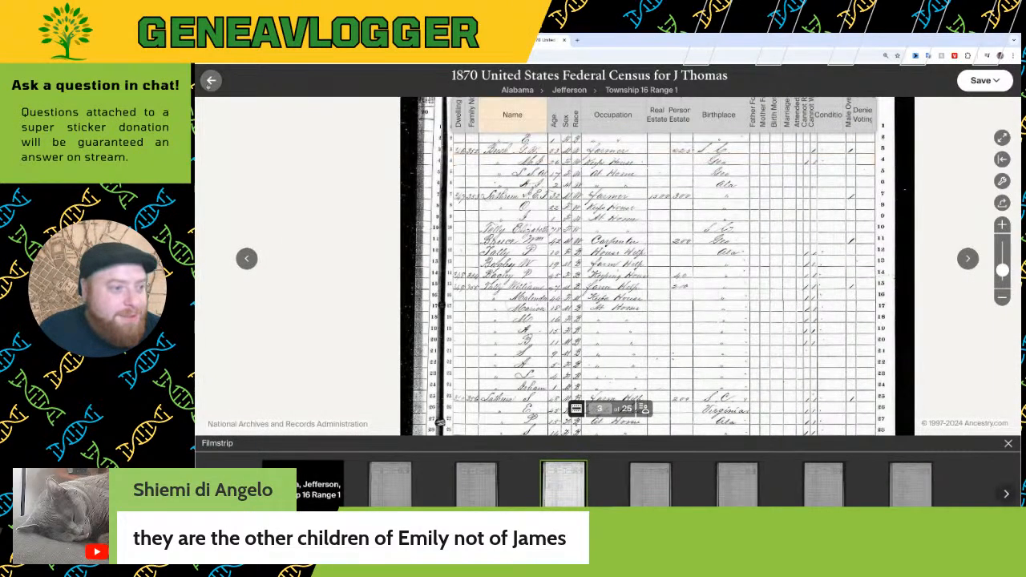
{"action": "key", "text": "ctrl+Tab"}
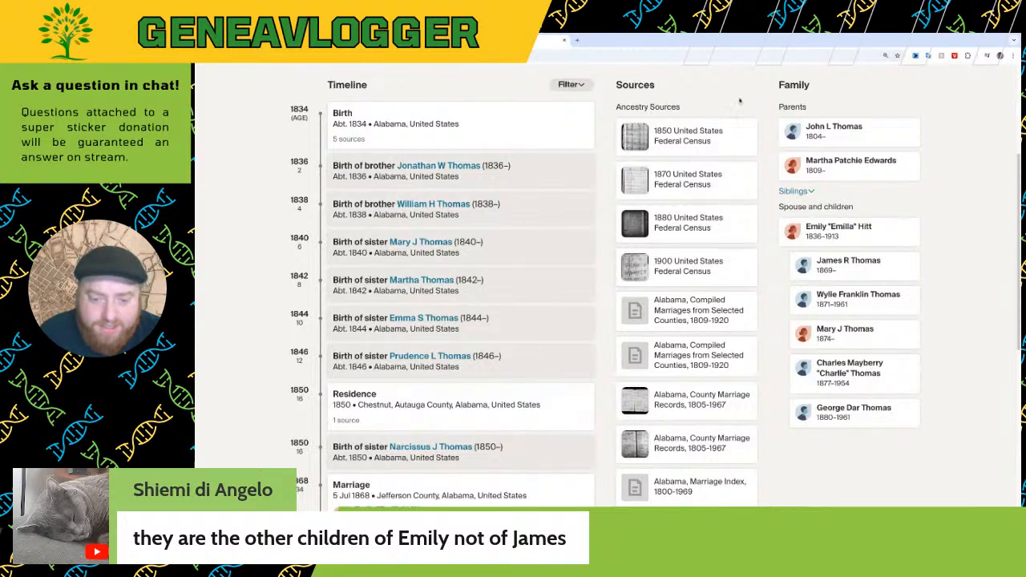
{"action": "scroll", "coordinate": [713, 457], "scroll_direction": "down", "scroll_amount": 3}
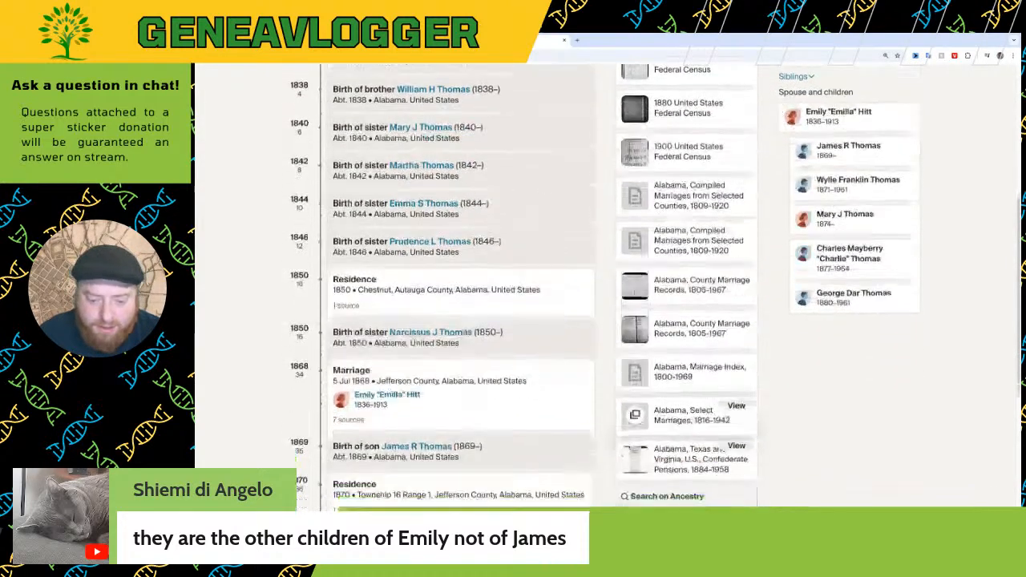
{"action": "scroll", "coordinate": [664, 457], "scroll_direction": "up", "scroll_amount": 3}
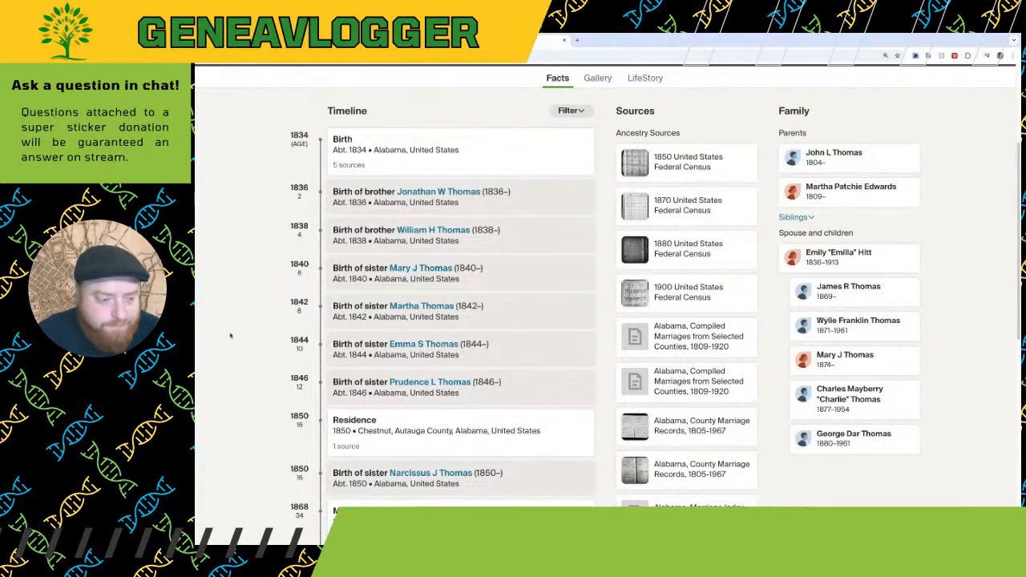
{"action": "scroll", "coordinate": [460, 379], "scroll_direction": "down", "scroll_amount": 1}
{"action": "scroll", "coordinate": [529, 376], "scroll_direction": "up", "scroll_amount": 3}
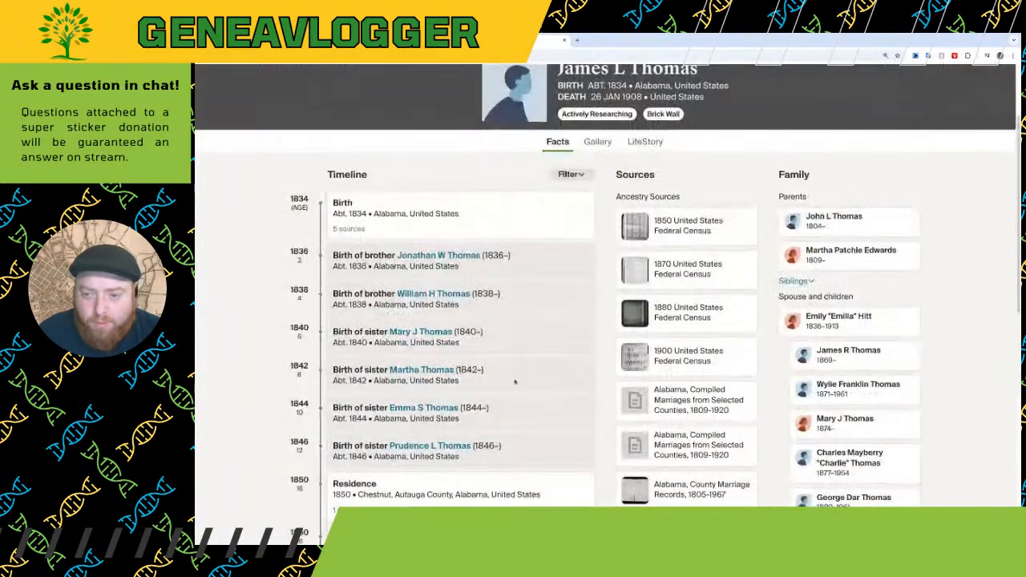
{"action": "scroll", "coordinate": [730, 320], "scroll_direction": "up", "scroll_amount": 1}
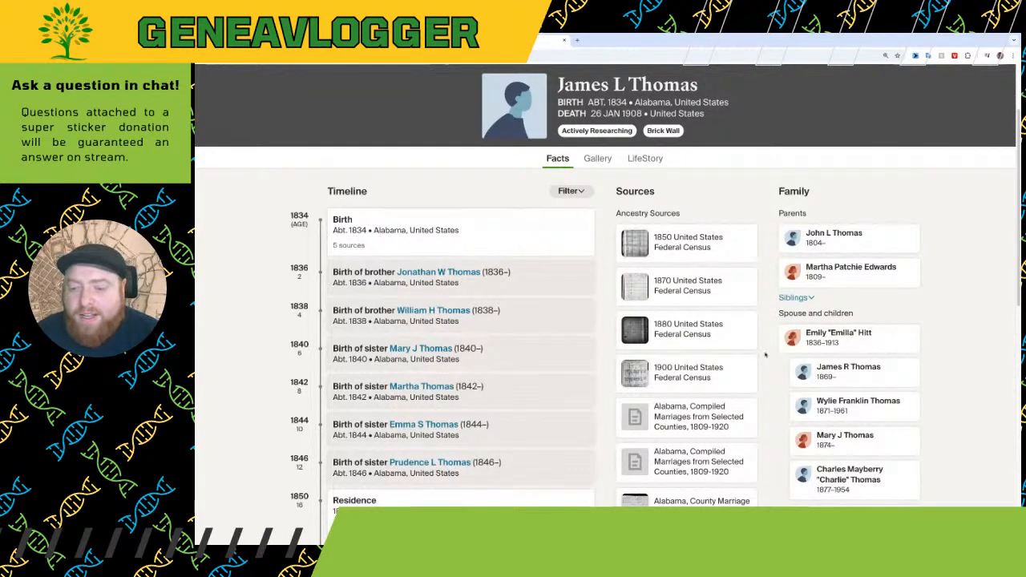
{"action": "scroll", "coordinate": [775, 385], "scroll_direction": "down", "scroll_amount": 1}
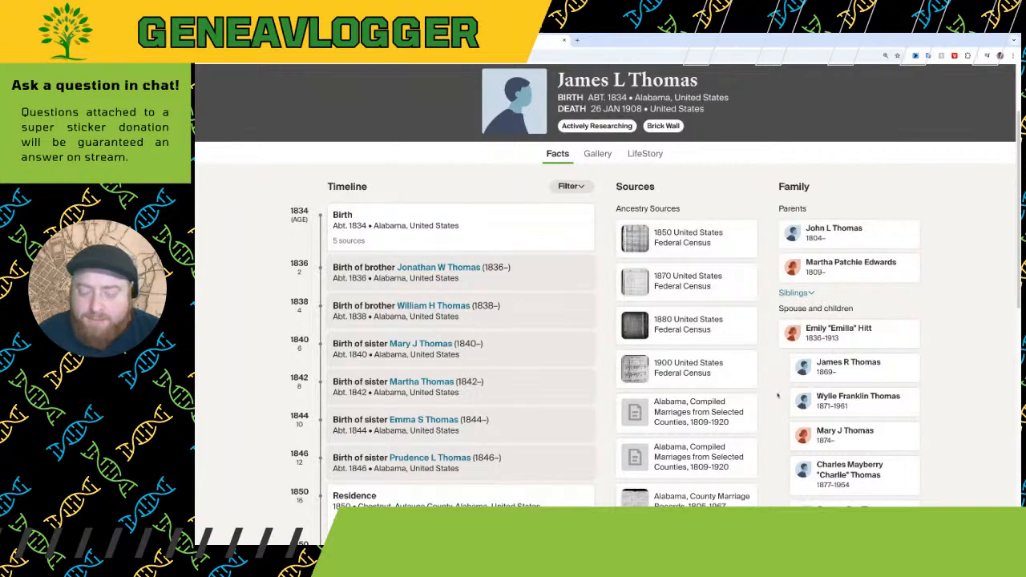
{"action": "scroll", "coordinate": [774, 388], "scroll_direction": "down", "scroll_amount": 3}
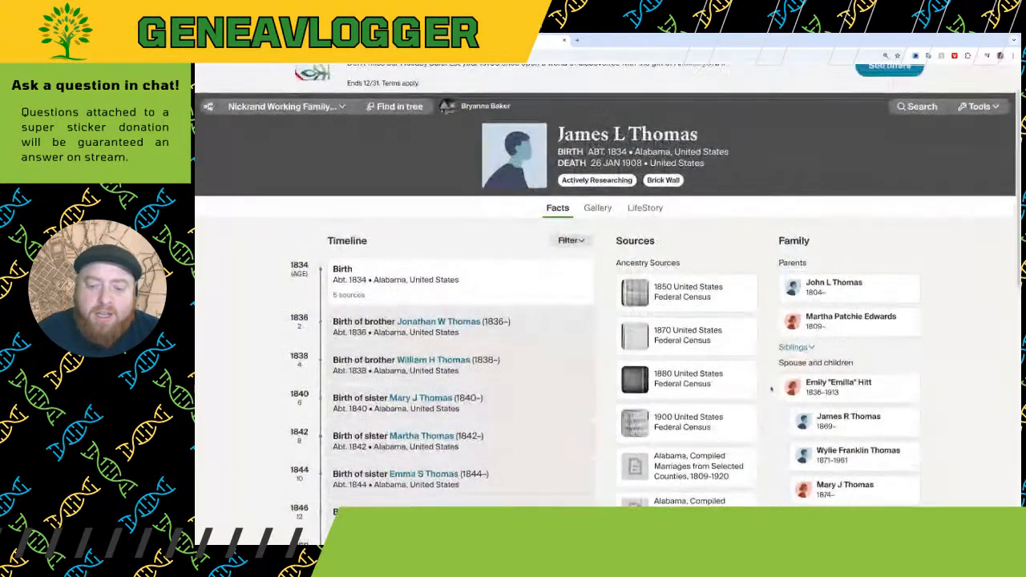
{"action": "scroll", "coordinate": [497, 95], "scroll_direction": "up", "scroll_amount": 1}
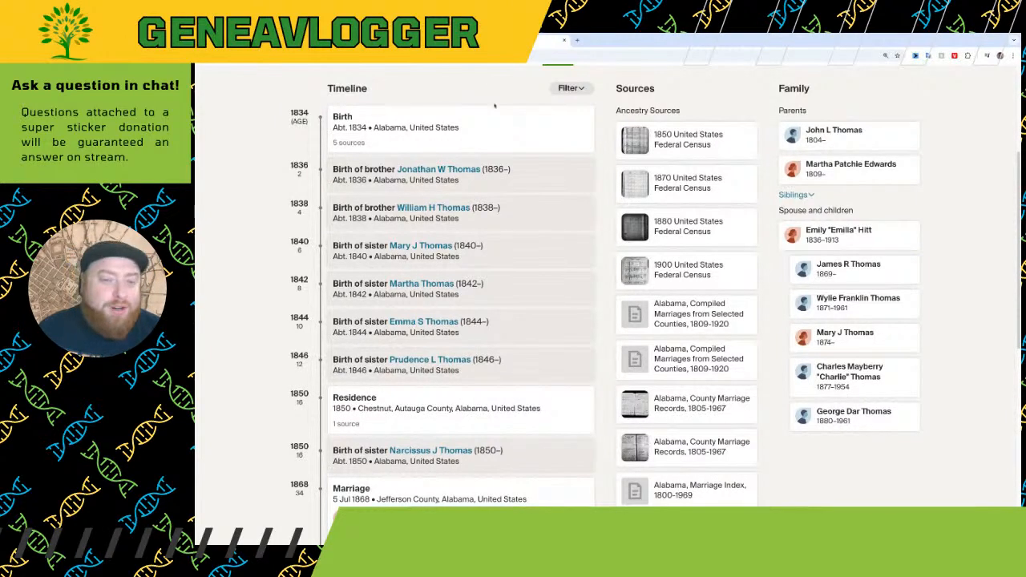
Return to the submission form and highlight the note "but after that she and the children disappear"
{"action": "key", "text": "ctrl+Tab"}
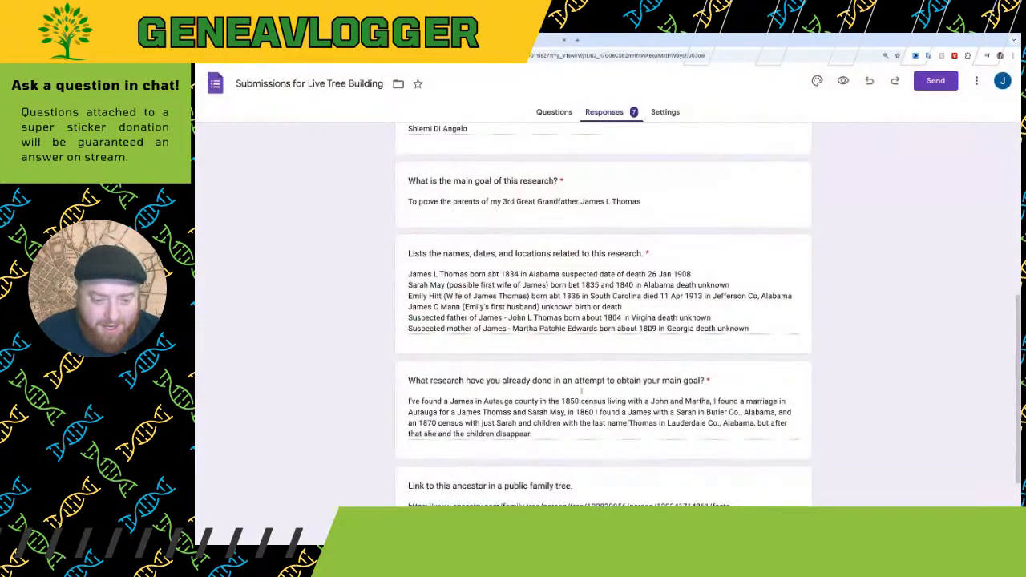
{"action": "left_click_drag", "start_coordinate": [713, 433], "coordinate": [740, 422]}
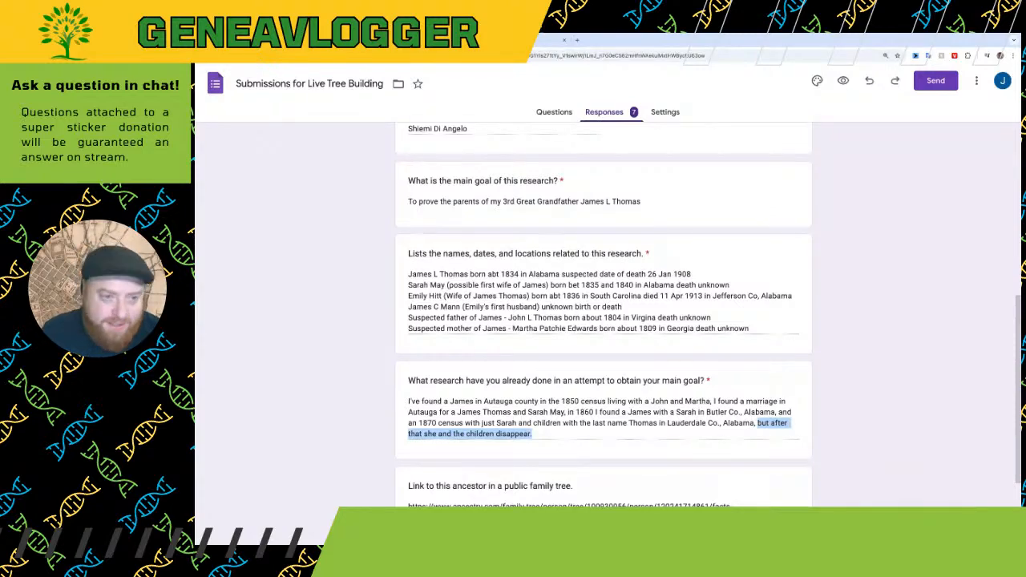
Return to the ancestor's profile and check the family section, showing the siblings list and hiding it again
{"action": "key", "text": "ctrl+Tab"}
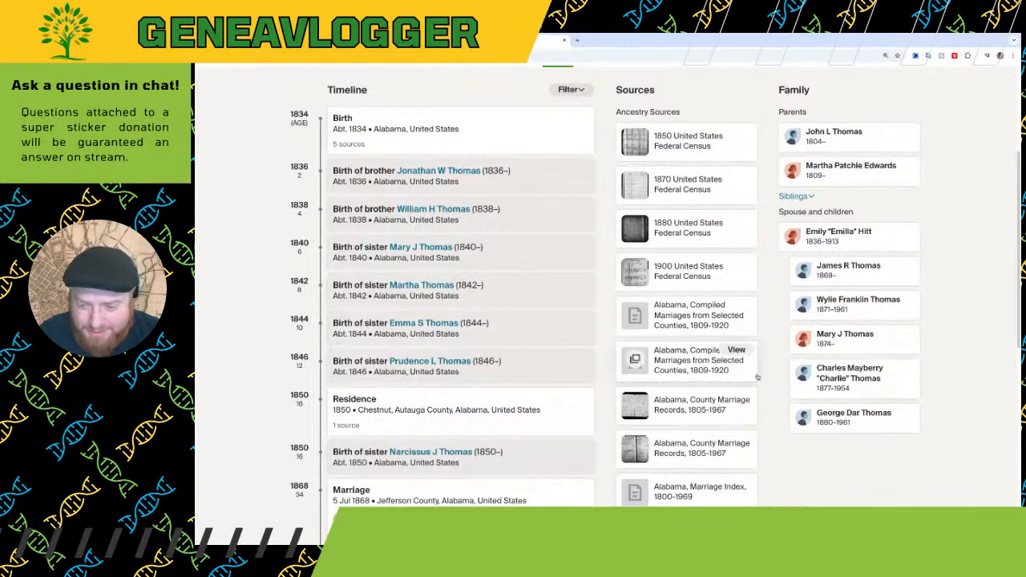
{"action": "scroll", "coordinate": [773, 383], "scroll_direction": "up", "scroll_amount": 1}
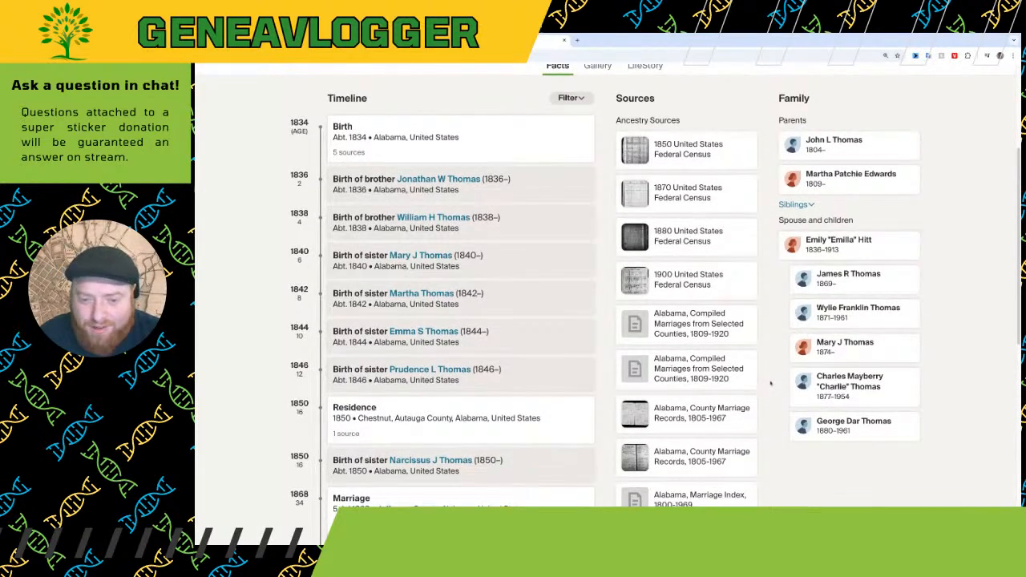
{"action": "left_click", "coordinate": [795, 205]}
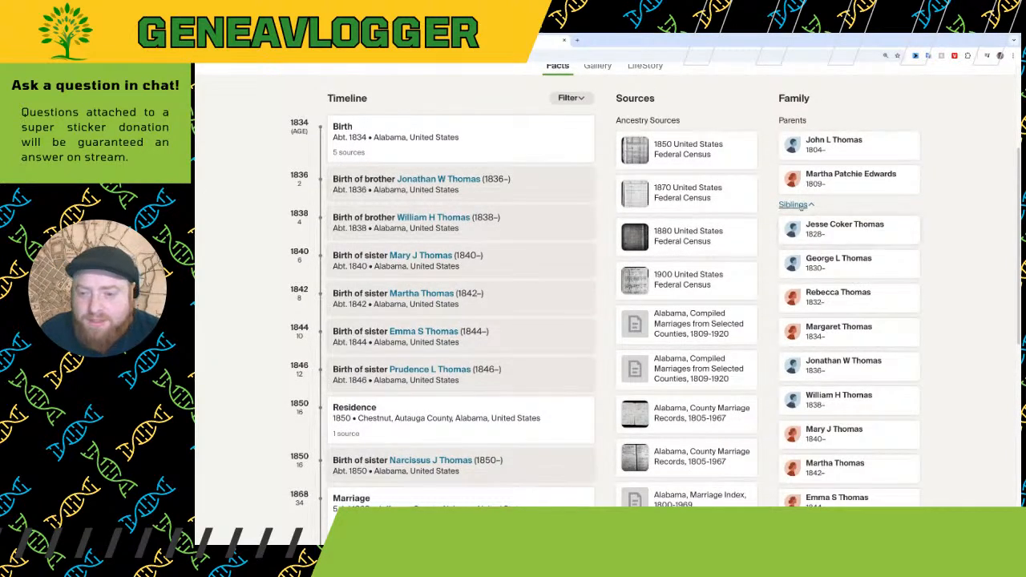
{"action": "left_click", "coordinate": [796, 204]}
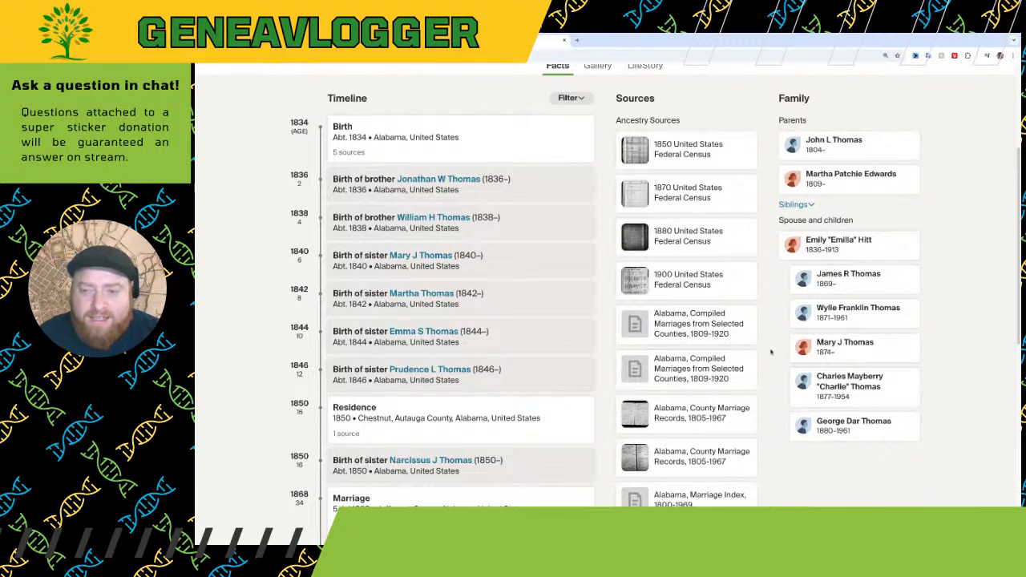
{"action": "scroll", "coordinate": [774, 363], "scroll_direction": "down", "scroll_amount": 1}
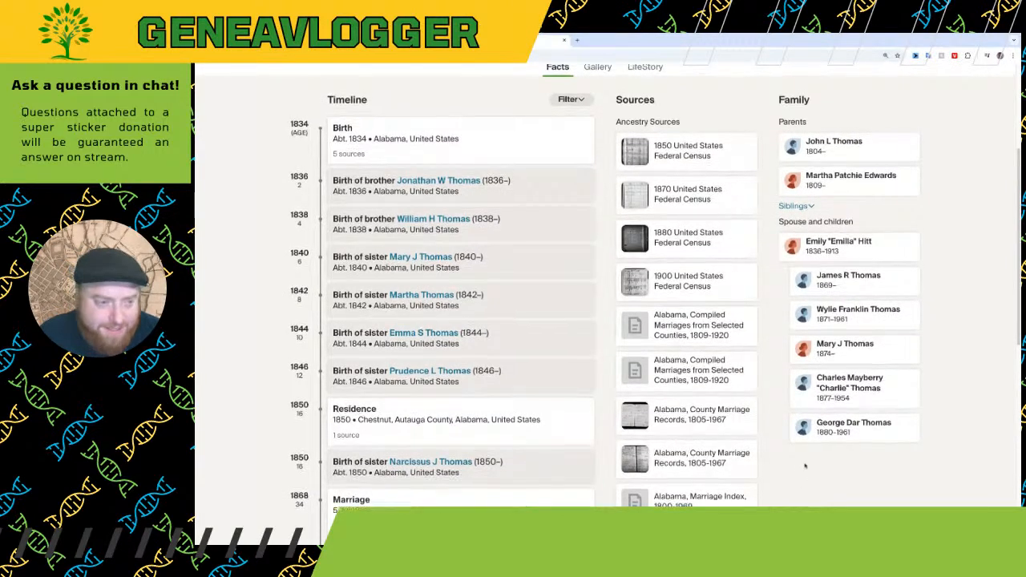
Open the submitted Nickrand Working Family Tree and refocus it on the ancestor's granddaughter in the great-grandparent generation
{"action": "scroll", "coordinate": [807, 401], "scroll_direction": "up", "scroll_amount": 3}
{"action": "left_click", "coordinate": [284, 163]}
{"action": "left_click", "coordinate": [276, 186]}
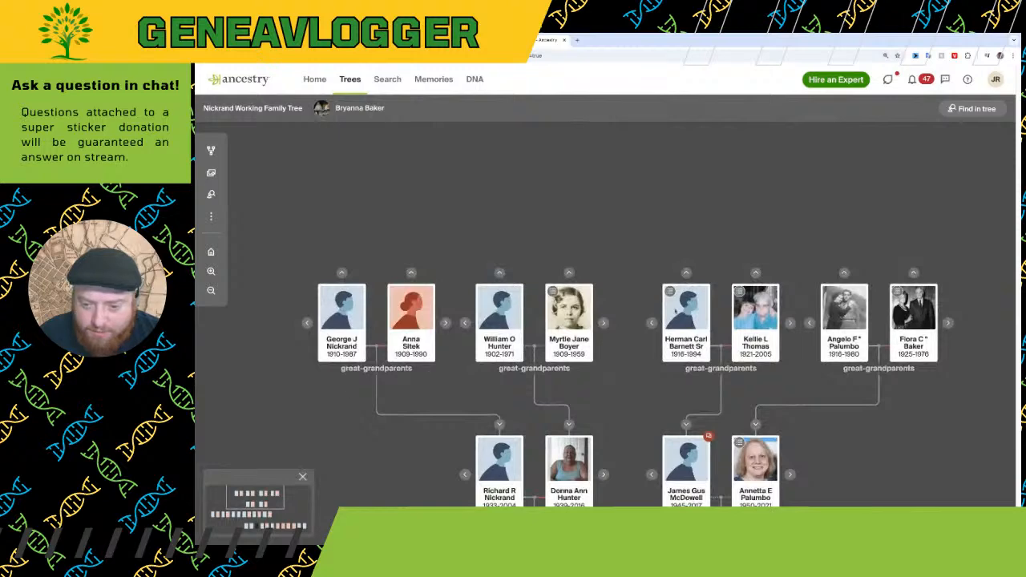
{"action": "left_click", "coordinate": [749, 327]}
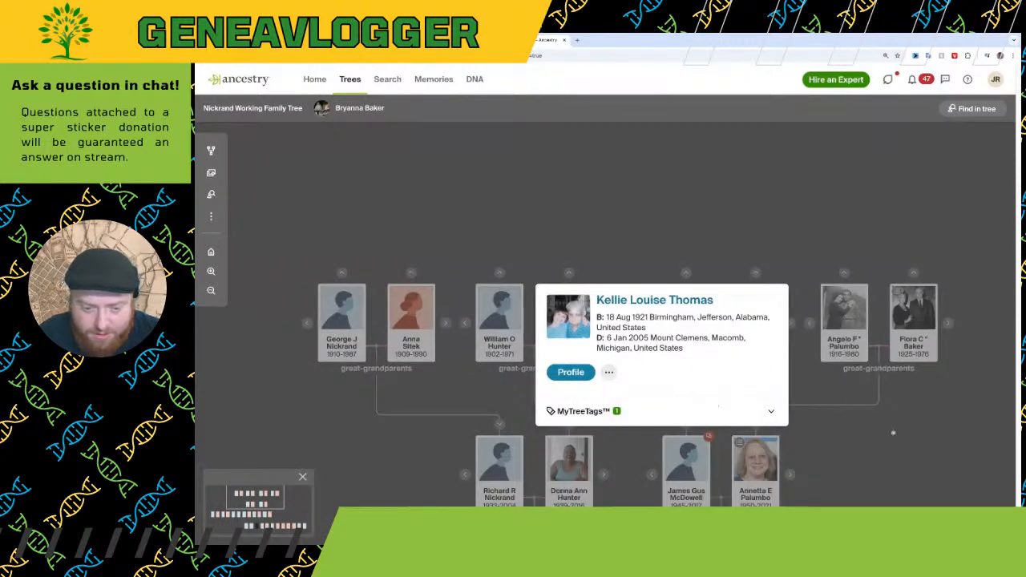
{"action": "left_click", "coordinate": [609, 372]}
{"action": "left_click", "coordinate": [621, 396]}
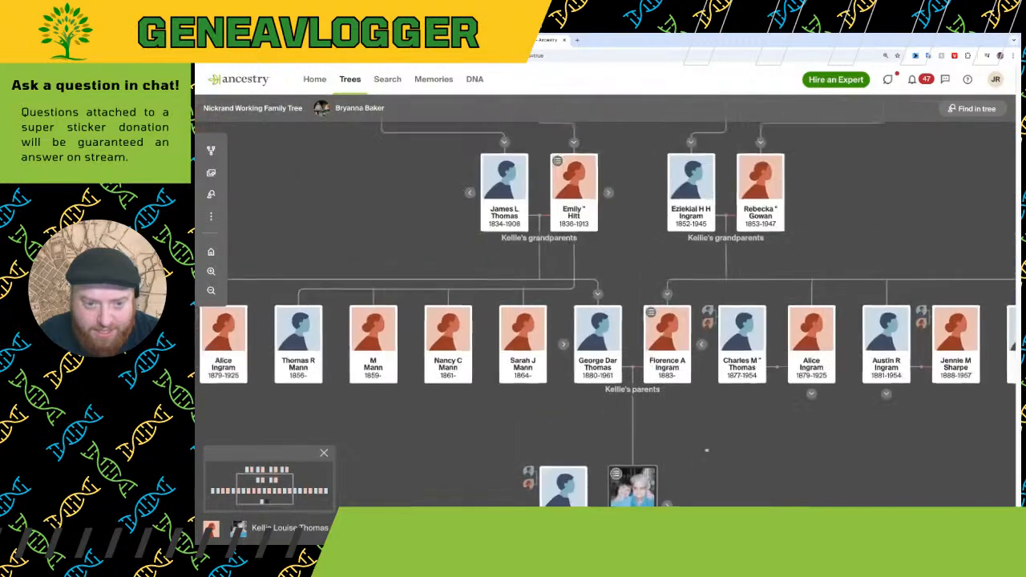
Simplify the tree by hiding the siblings and parents of the ancestor's daughter-in-law, and expand his wife's Hitt siblings
{"action": "left_click", "coordinate": [701, 343]}
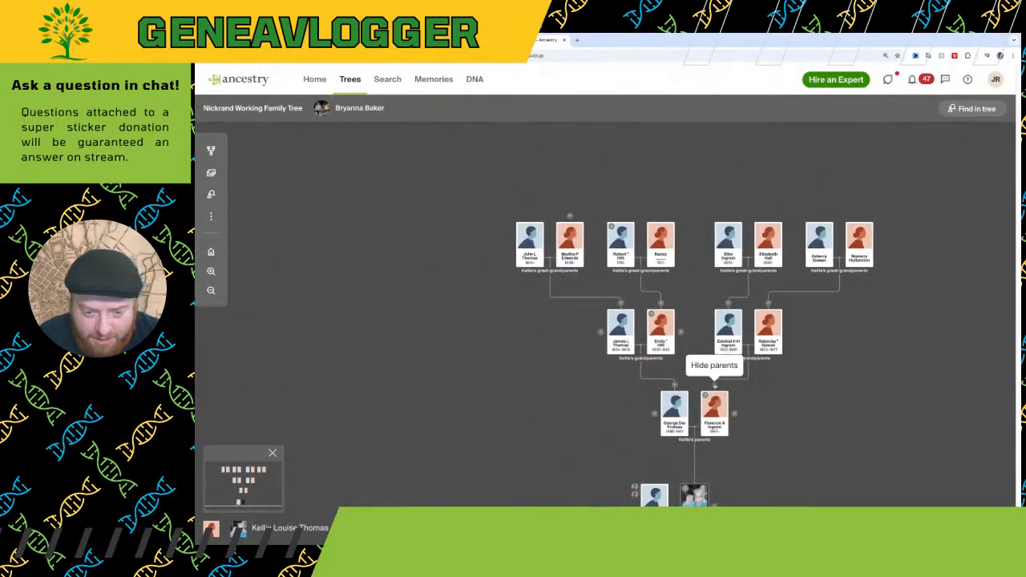
{"action": "left_click", "coordinate": [715, 385]}
{"action": "left_click", "coordinate": [660, 304]}
{"action": "left_click", "coordinate": [660, 305]}
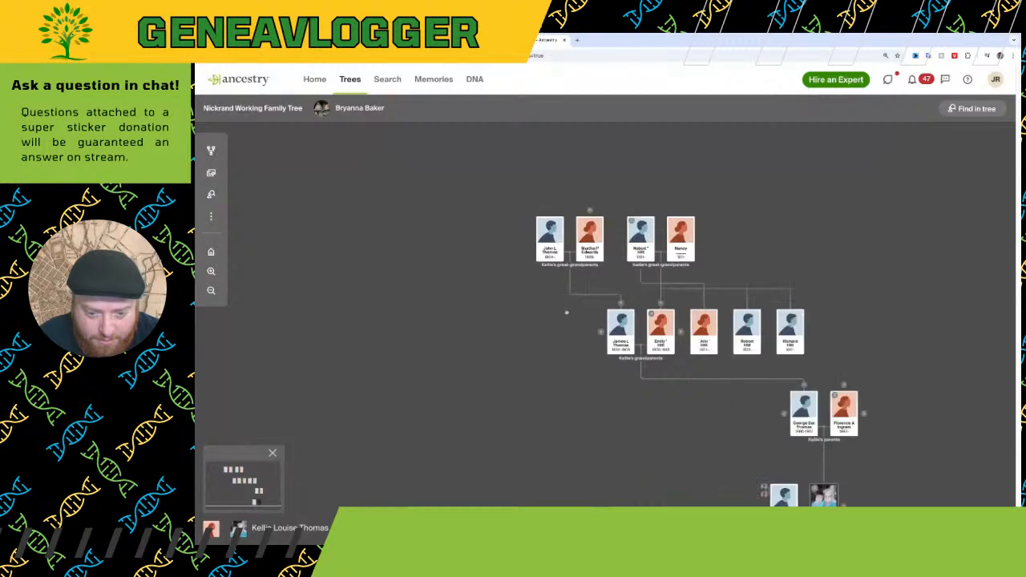
Collapse the Hitt siblings, then show the focused granddaughter's siblings and hide them again
{"action": "left_click", "coordinate": [679, 331]}
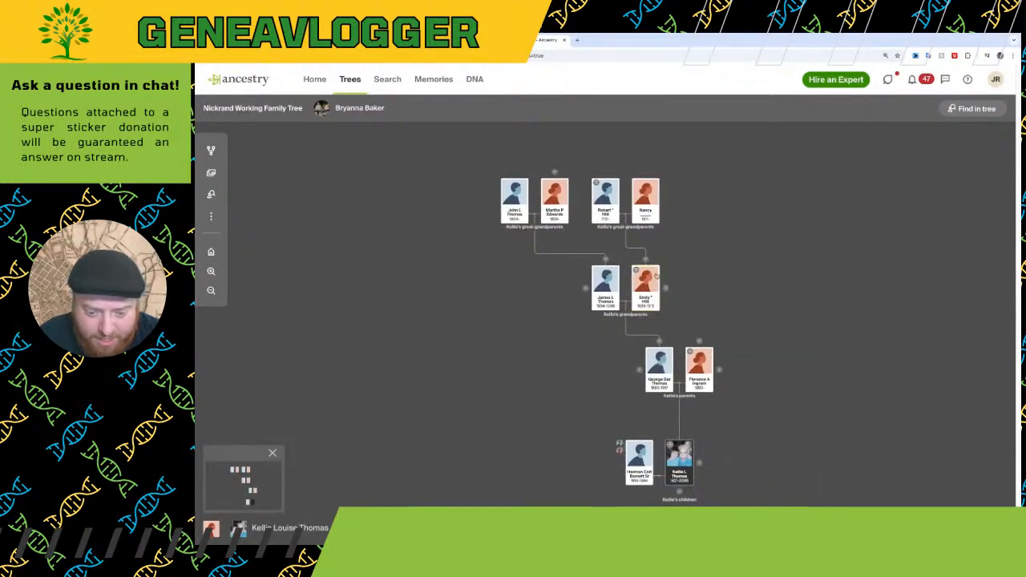
{"action": "left_click_drag", "start_coordinate": [574, 407], "coordinate": [582, 283]}
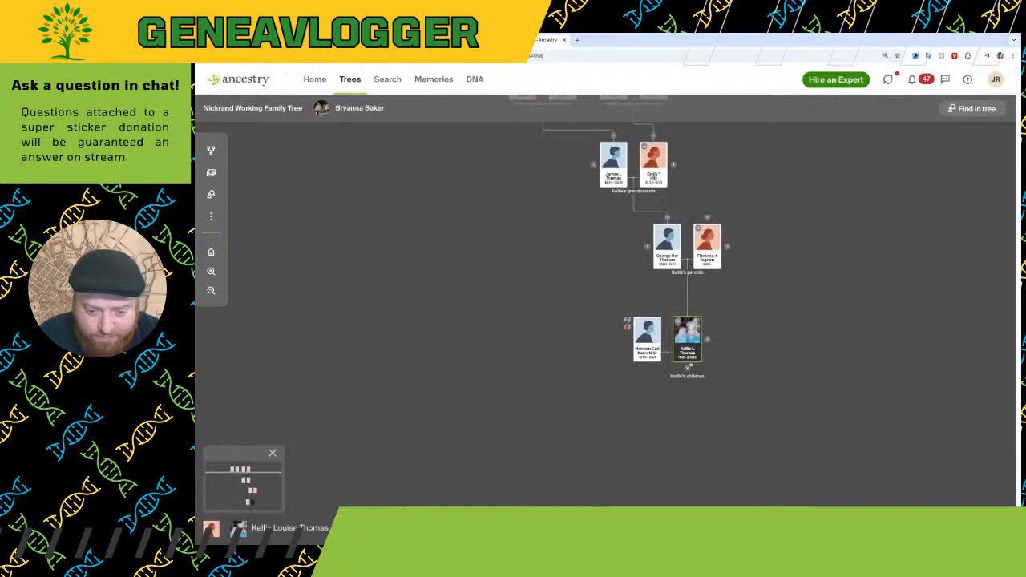
{"action": "left_click", "coordinate": [705, 339]}
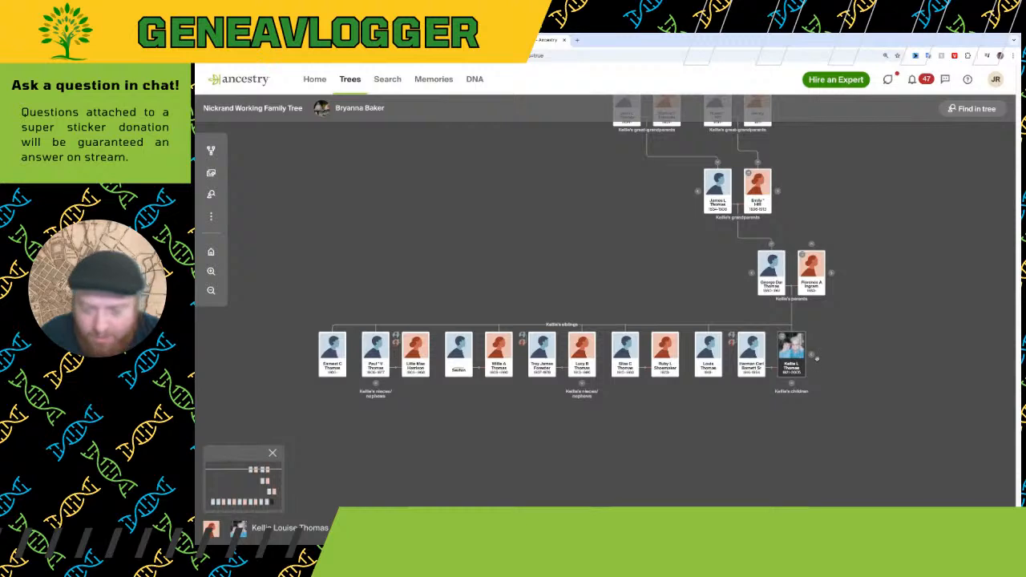
{"action": "left_click", "coordinate": [812, 355]}
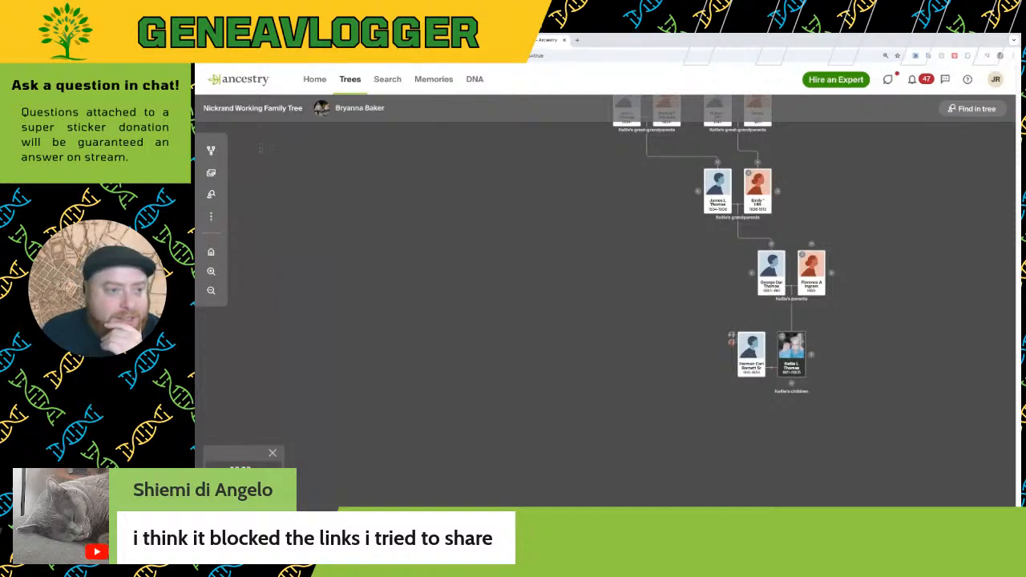
Expand the granddaughter's siblings again to examine all four generations in one view, and collapse them
{"action": "left_click", "coordinate": [377, 40]}
{"action": "left_click", "coordinate": [539, 40]}
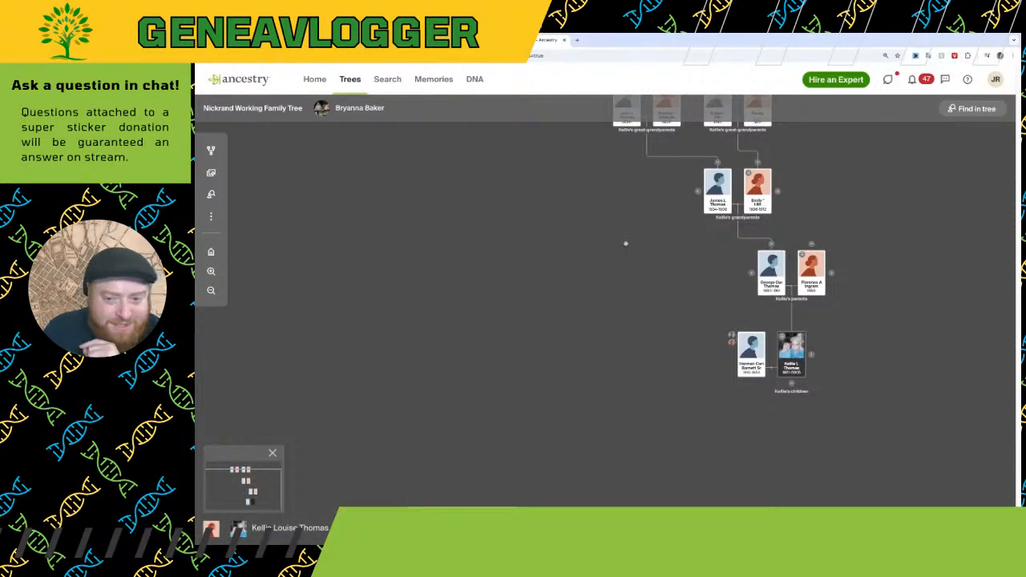
{"action": "scroll", "coordinate": [625, 241], "scroll_direction": "up", "scroll_amount": 3}
{"action": "left_click_drag", "start_coordinate": [703, 243], "coordinate": [442, 274]}
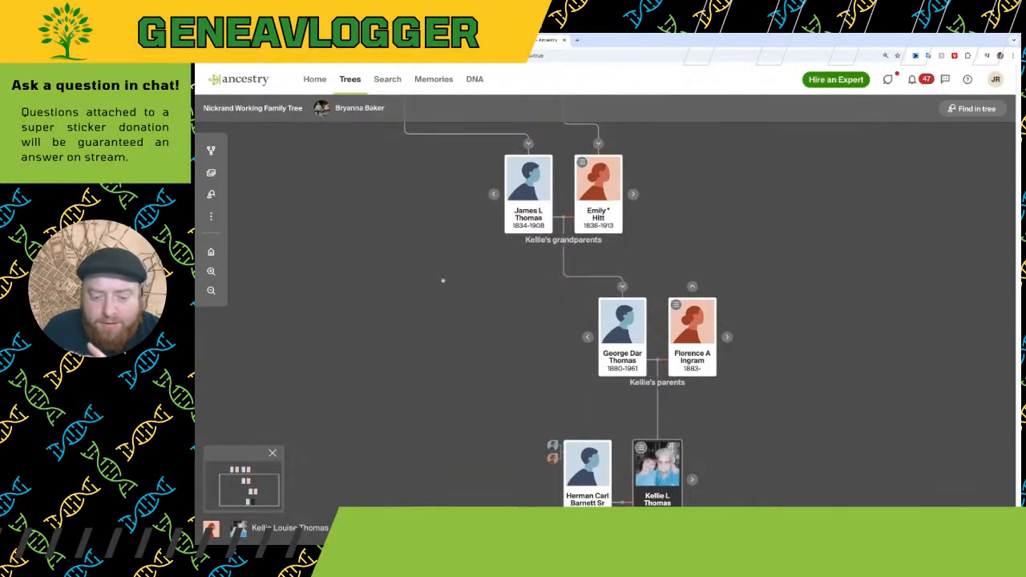
{"action": "left_click_drag", "start_coordinate": [478, 337], "coordinate": [521, 122]}
{"action": "left_click", "coordinate": [735, 266]}
{"action": "scroll", "coordinate": [531, 341], "scroll_direction": "down", "scroll_amount": 3}
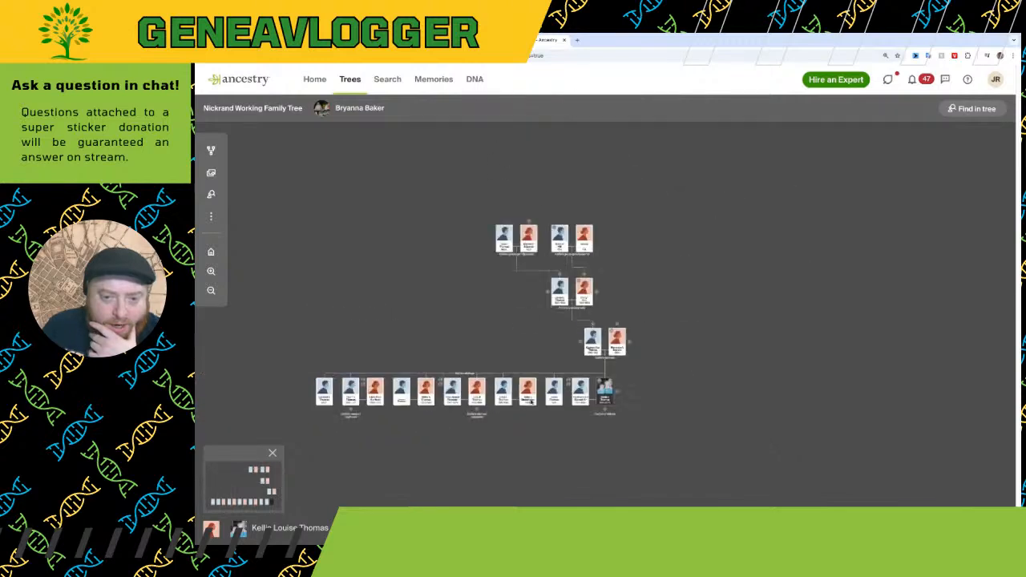
{"action": "scroll", "coordinate": [531, 320], "scroll_direction": "up", "scroll_amount": 3}
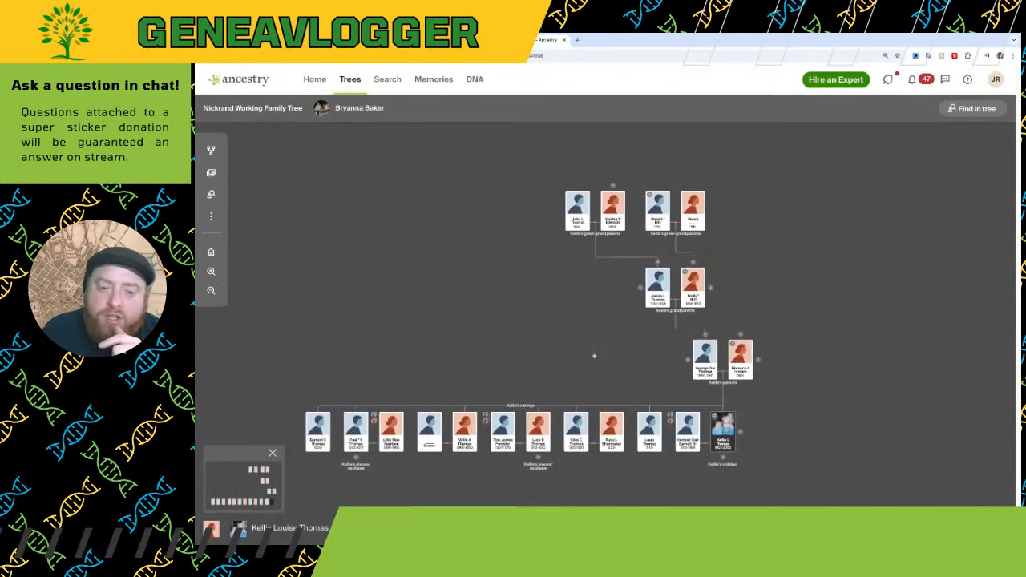
{"action": "left_click_drag", "start_coordinate": [594, 356], "coordinate": [591, 324]}
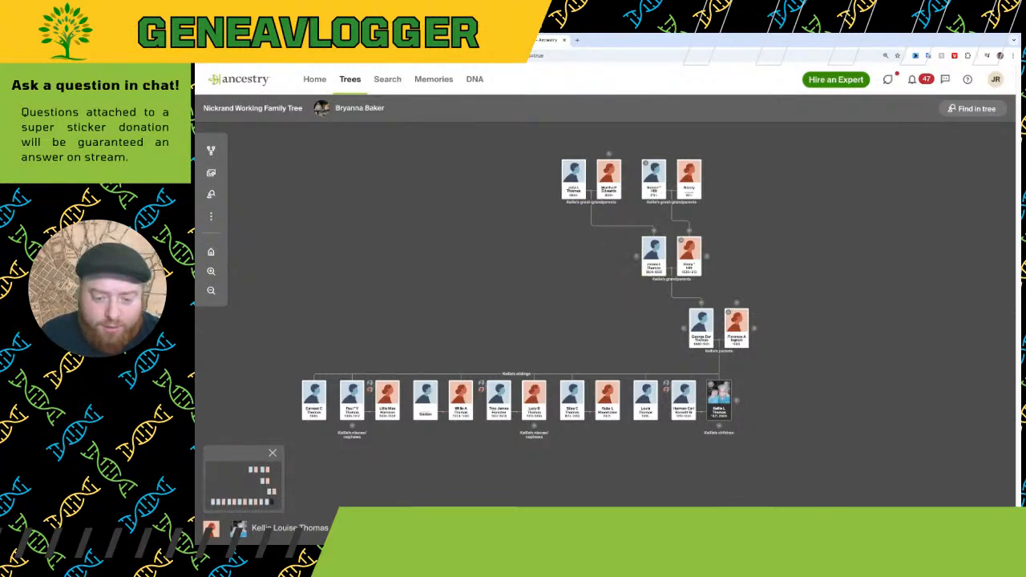
{"action": "left_click", "coordinate": [737, 400]}
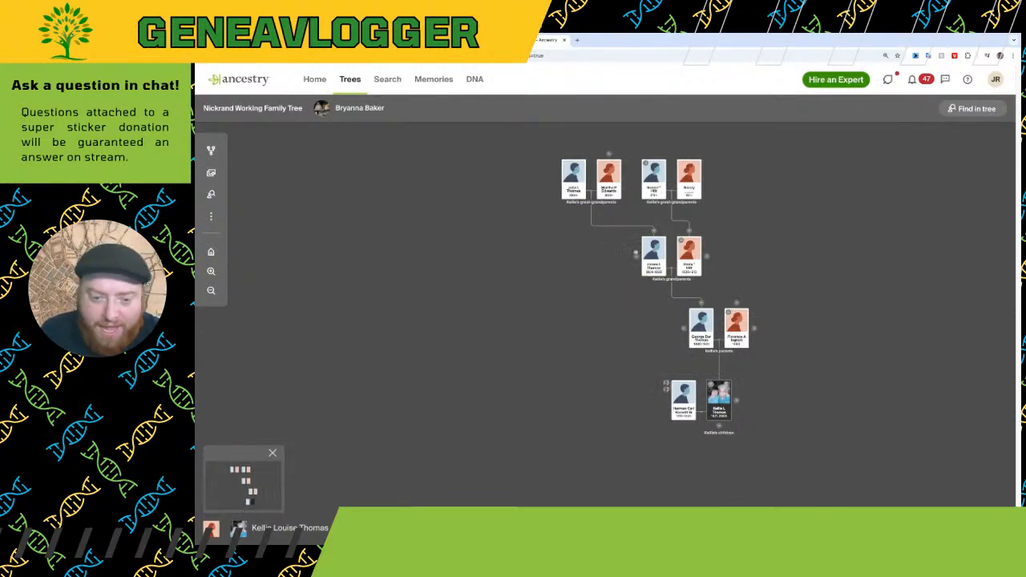
Expand the siblings of the ancestor, his granddaughter and her father so all three sibling rows show in the tree
{"action": "left_click", "coordinate": [635, 253]}
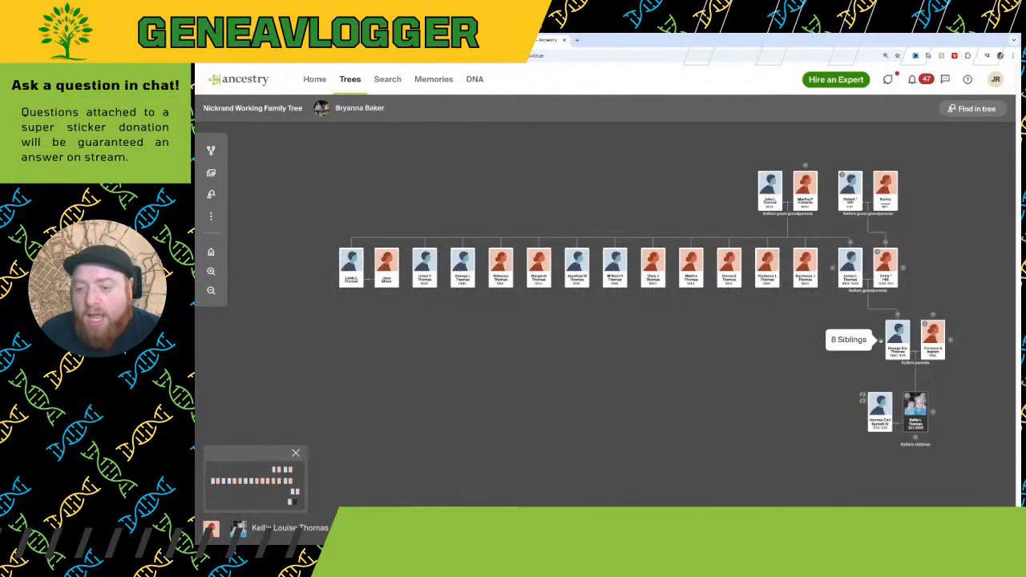
{"action": "left_click", "coordinate": [934, 412]}
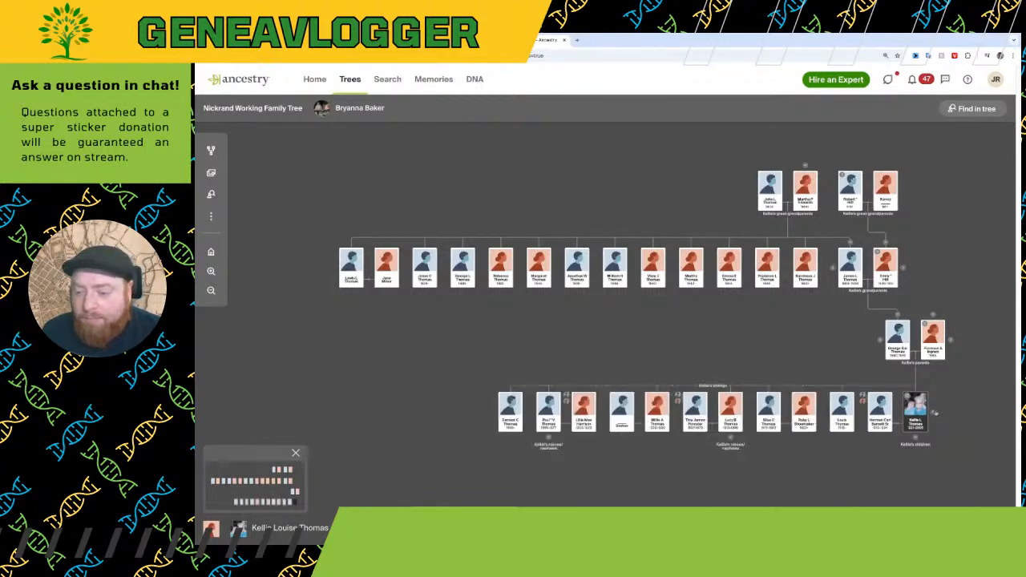
{"action": "left_click", "coordinate": [880, 339]}
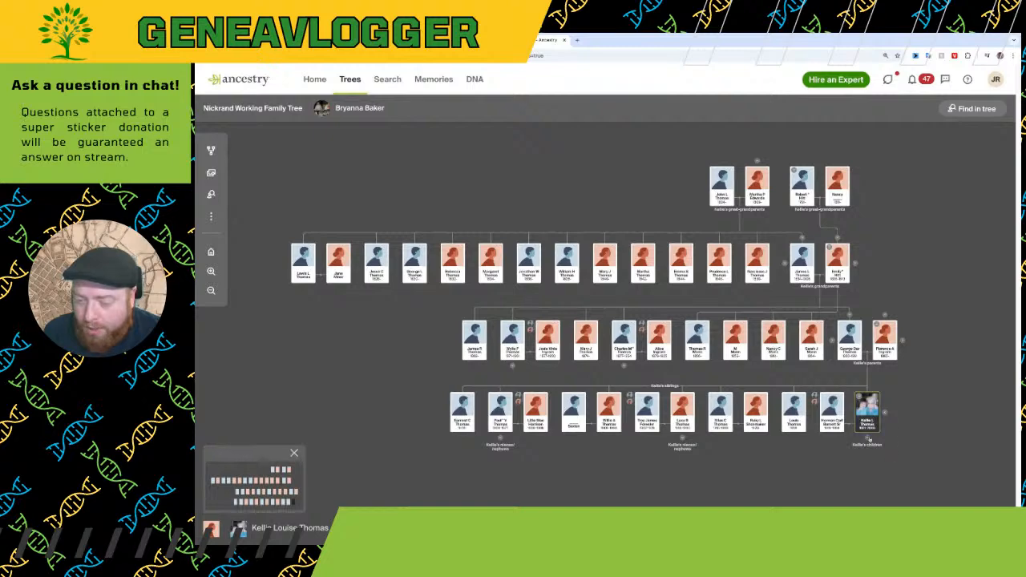
{"action": "left_click_drag", "start_coordinate": [685, 473], "coordinate": [736, 430]}
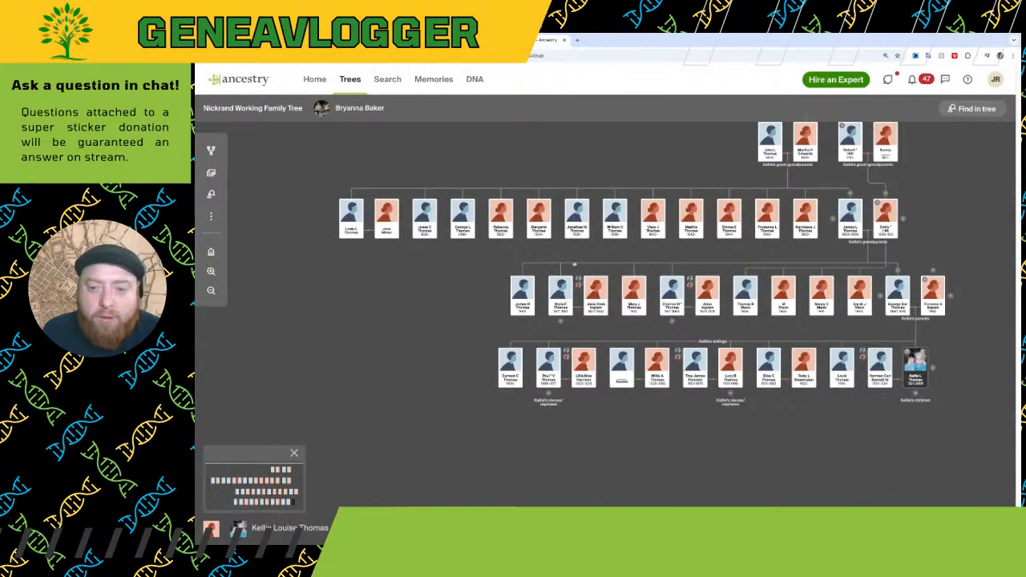
{"action": "left_click_drag", "start_coordinate": [574, 264], "coordinate": [571, 272]}
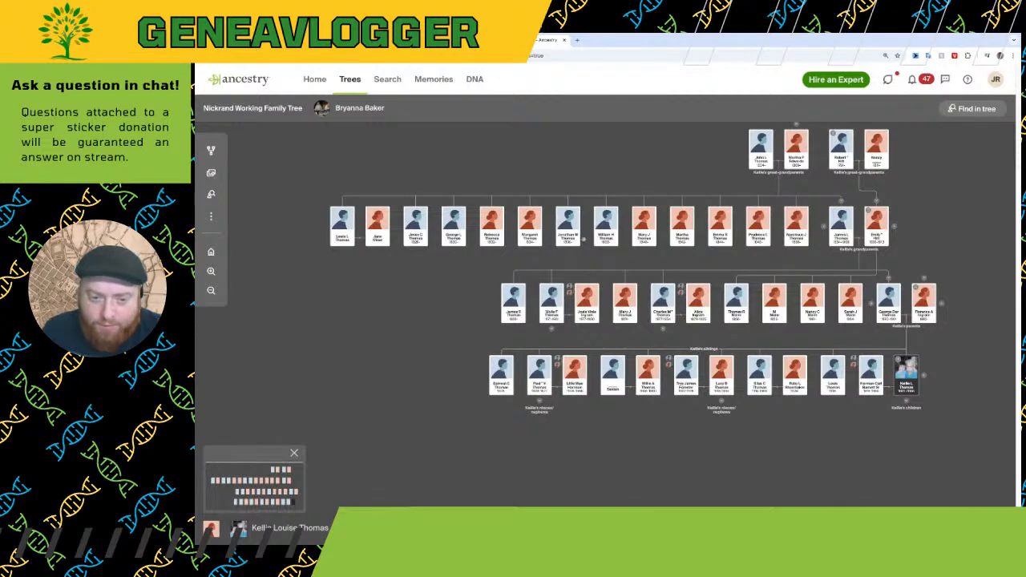
Check the info cards of the ancestor's brother at the start of the sibling row and the granddaughter's brother born in 1906
{"action": "left_click", "coordinate": [348, 226]}
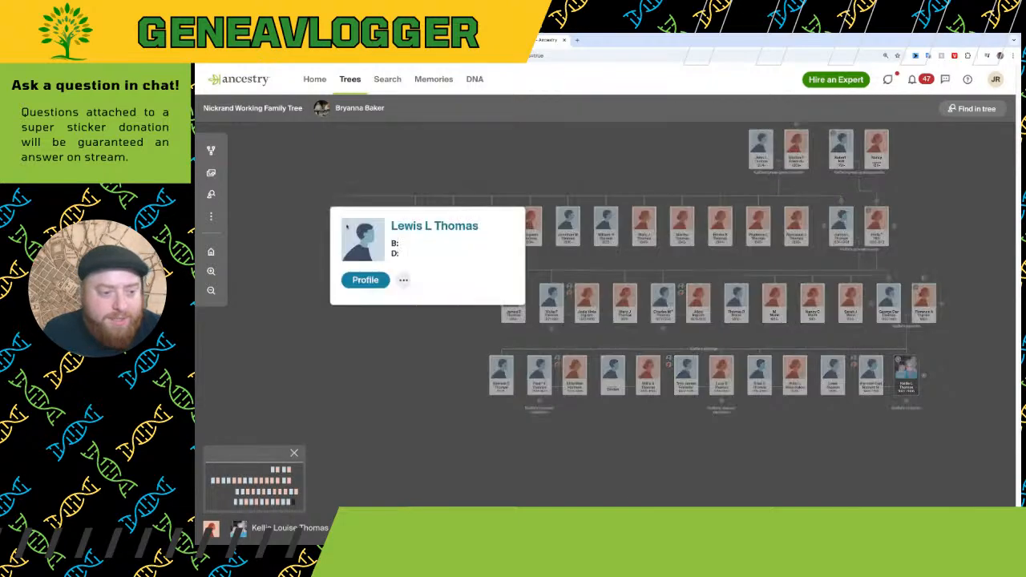
{"action": "left_click", "coordinate": [367, 390]}
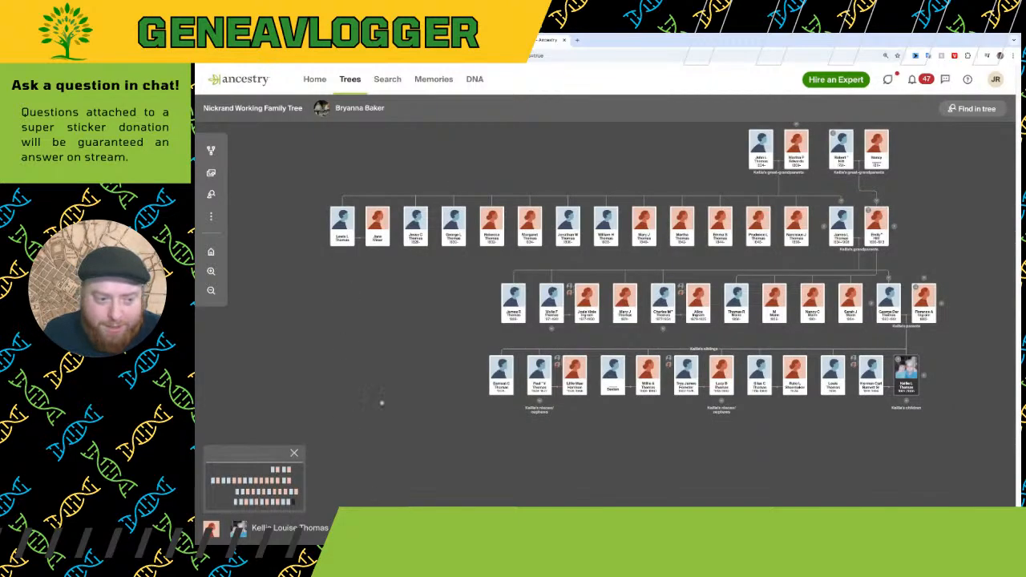
{"action": "scroll", "coordinate": [413, 420], "scroll_direction": "down", "scroll_amount": 2}
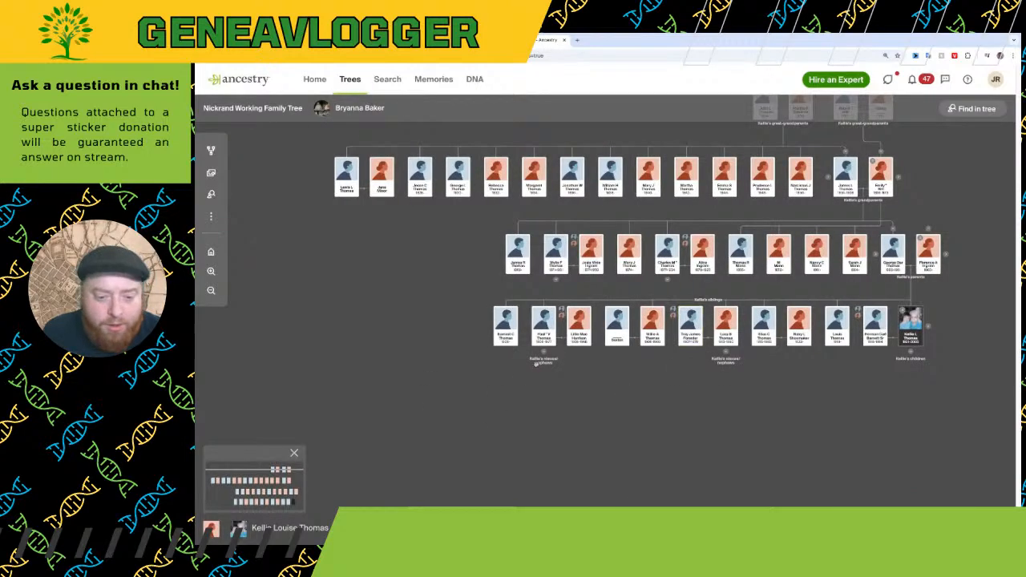
{"action": "left_click", "coordinate": [543, 324]}
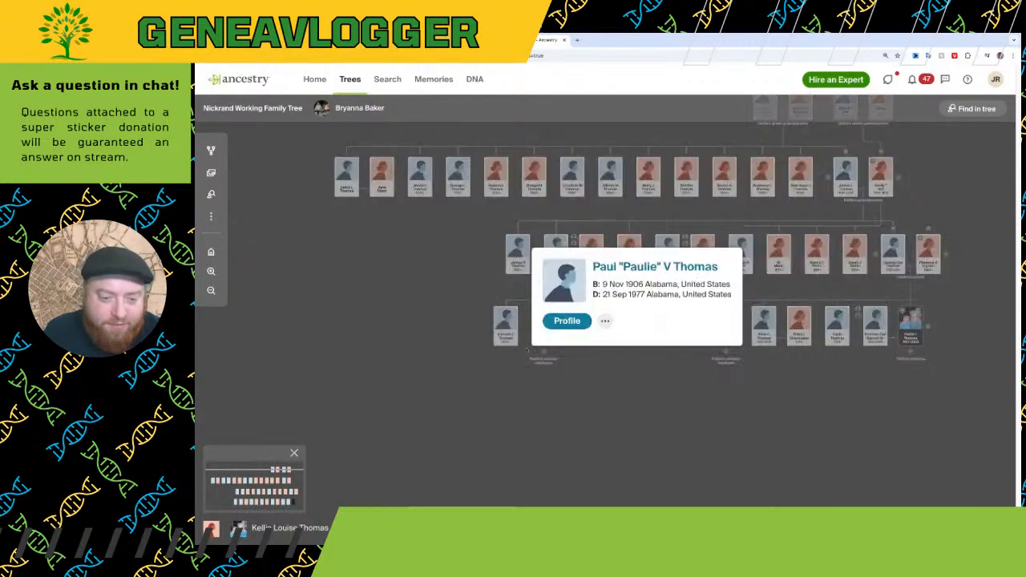
{"action": "left_click", "coordinate": [526, 405]}
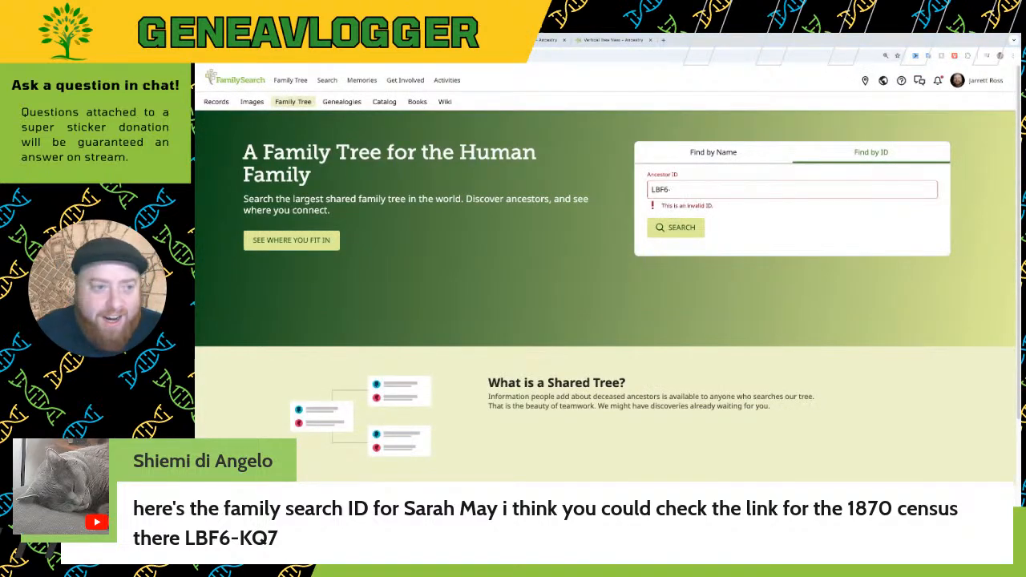
Find the ancestor's first wife in the FamilySearch tree by her ancestor ID and show the sources on her profile
{"action": "left_click", "coordinate": [770, 190]}
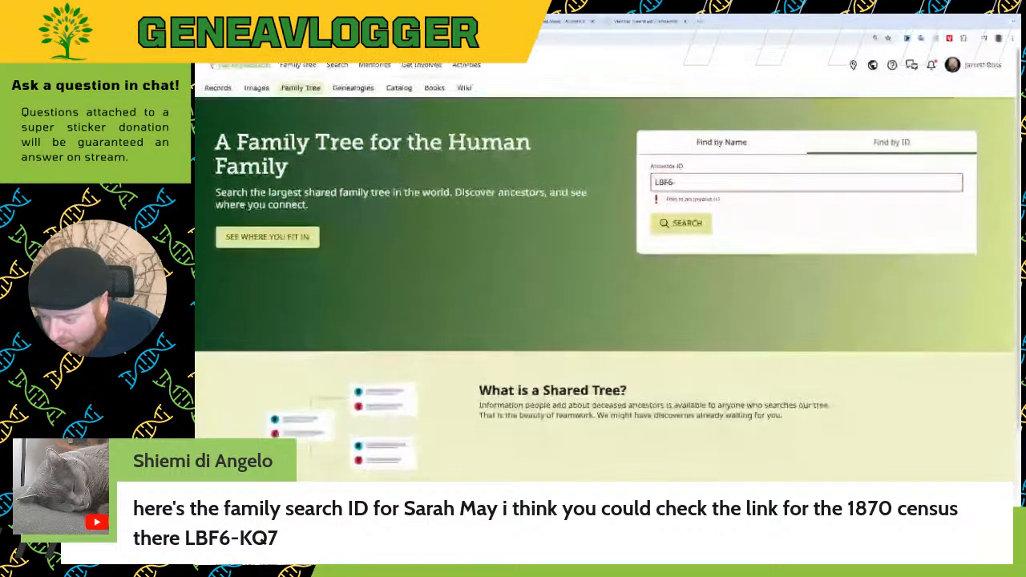
{"action": "type", "text": "KQ7"}
{"action": "left_click", "coordinate": [685, 224]}
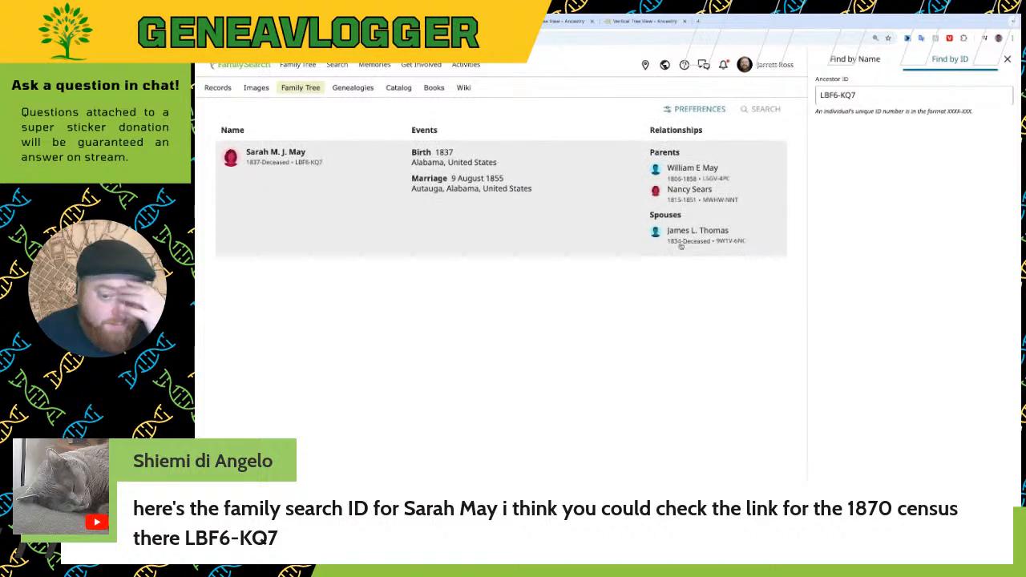
{"action": "left_click", "coordinate": [525, 249]}
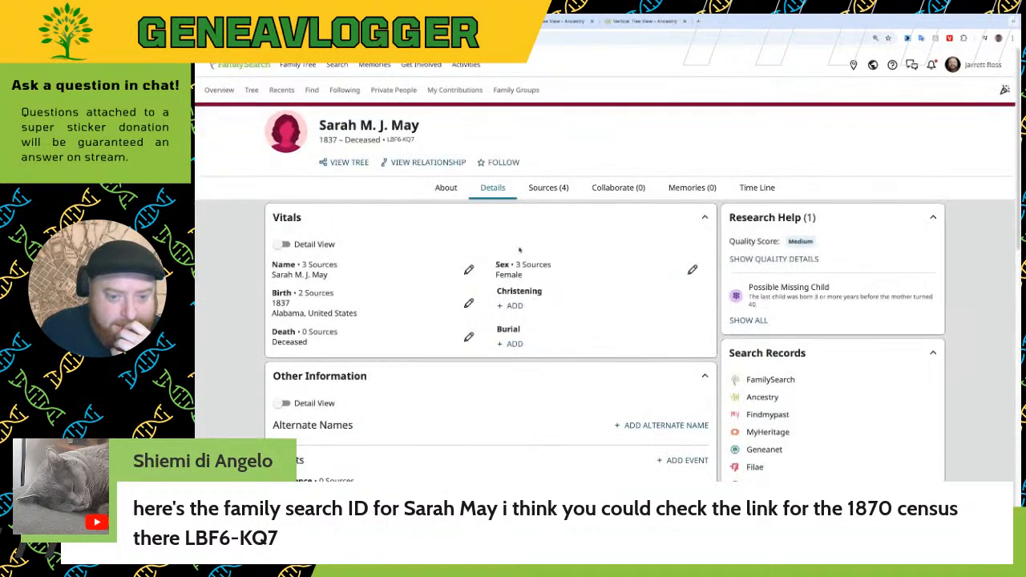
{"action": "left_click", "coordinate": [555, 191]}
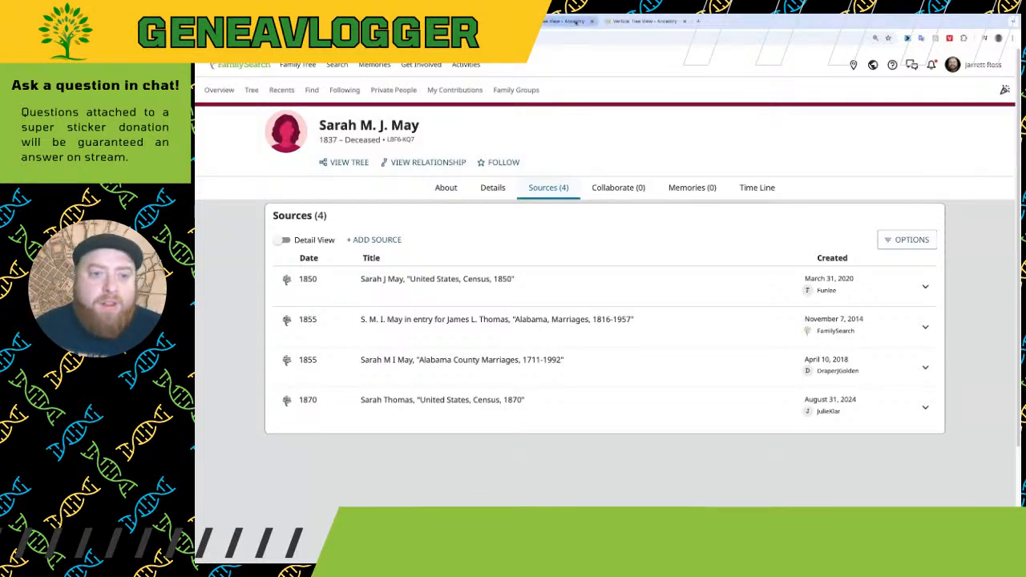
Switch back to the Nickrand Working Family Tree on Ancestry and review the expanded generations
{"action": "left_click", "coordinate": [570, 21]}
{"action": "left_click", "coordinate": [645, 21]}
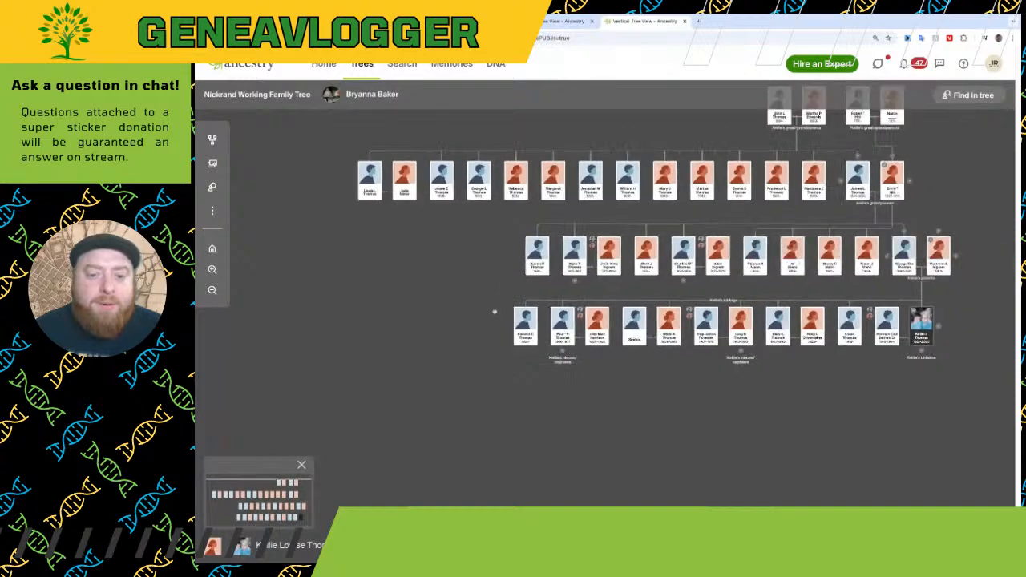
{"action": "scroll", "coordinate": [706, 371], "scroll_direction": "up", "scroll_amount": 1}
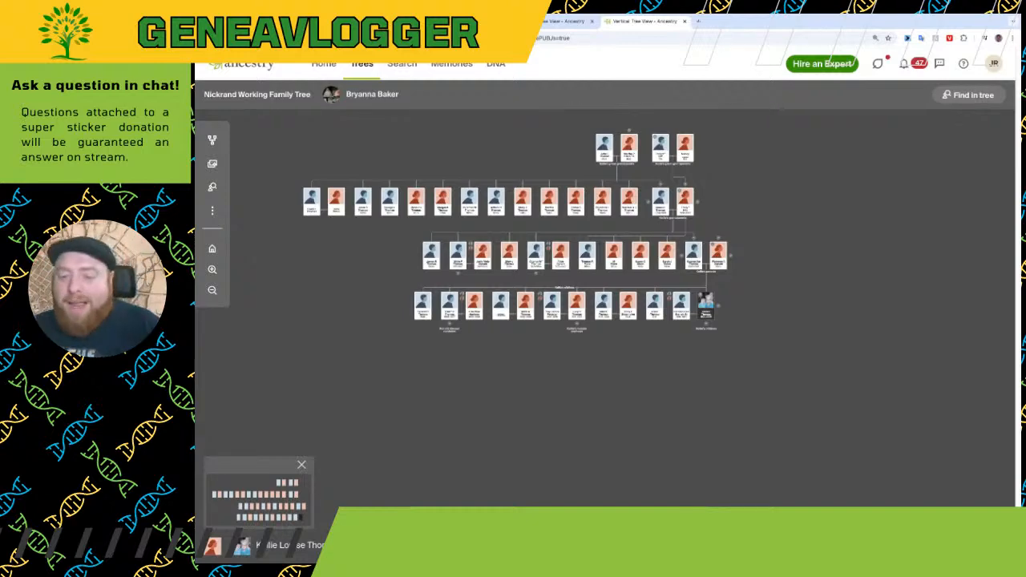
{"action": "scroll", "coordinate": [670, 363], "scroll_direction": "up", "scroll_amount": 3}
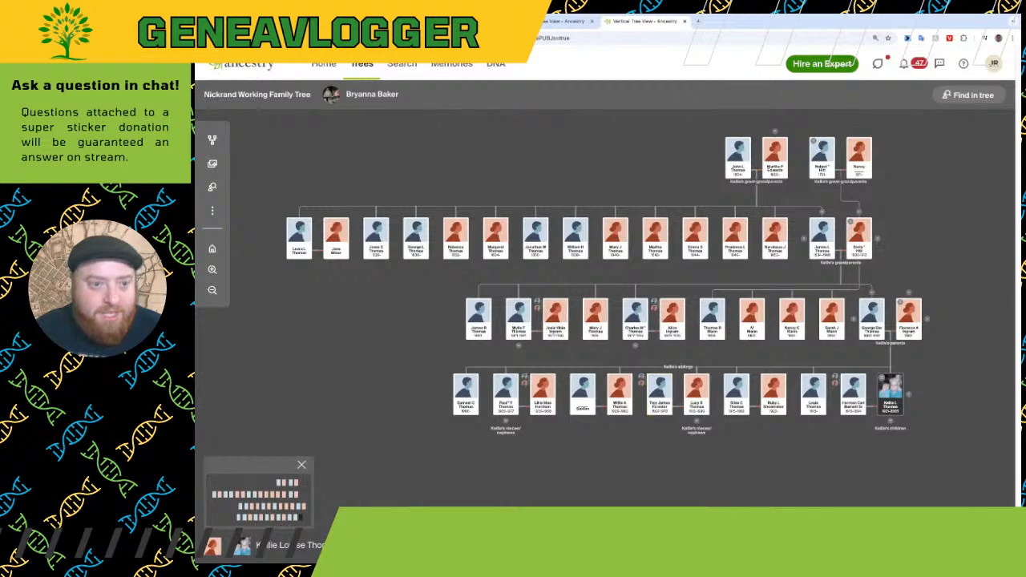
Return to the first wife's FamilySearch sources, open the attached 1870 census record and review the other people on it
{"action": "key", "text": "alt+Tab"}
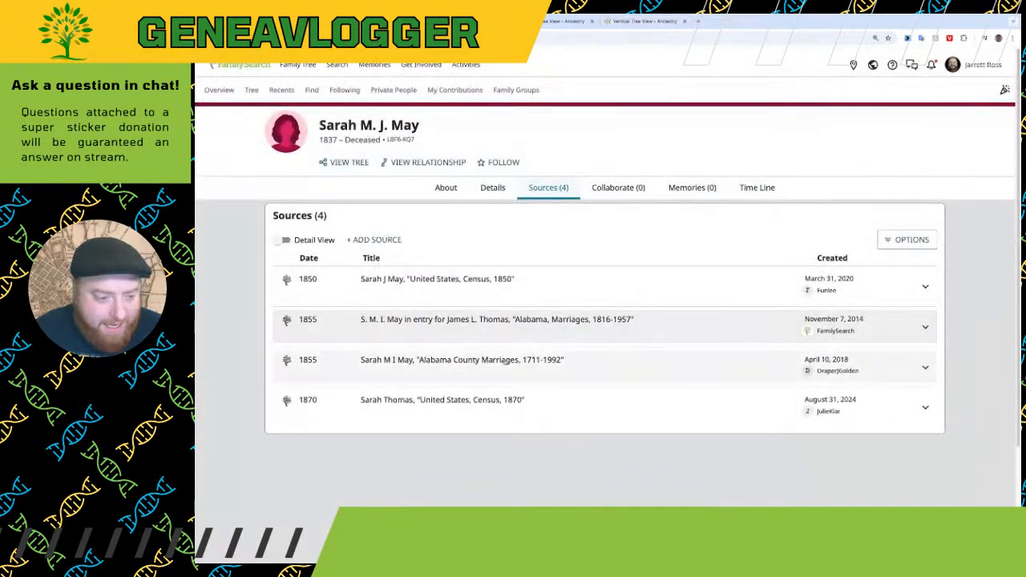
{"action": "left_click", "coordinate": [442, 408]}
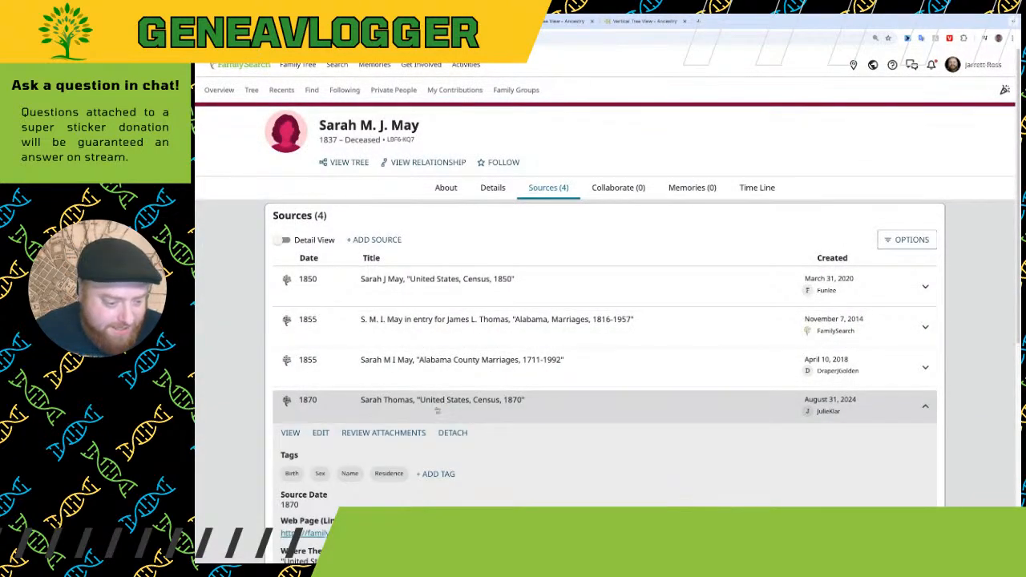
{"action": "scroll", "coordinate": [443, 417], "scroll_direction": "down", "scroll_amount": 1}
{"action": "left_click", "coordinate": [442, 432]}
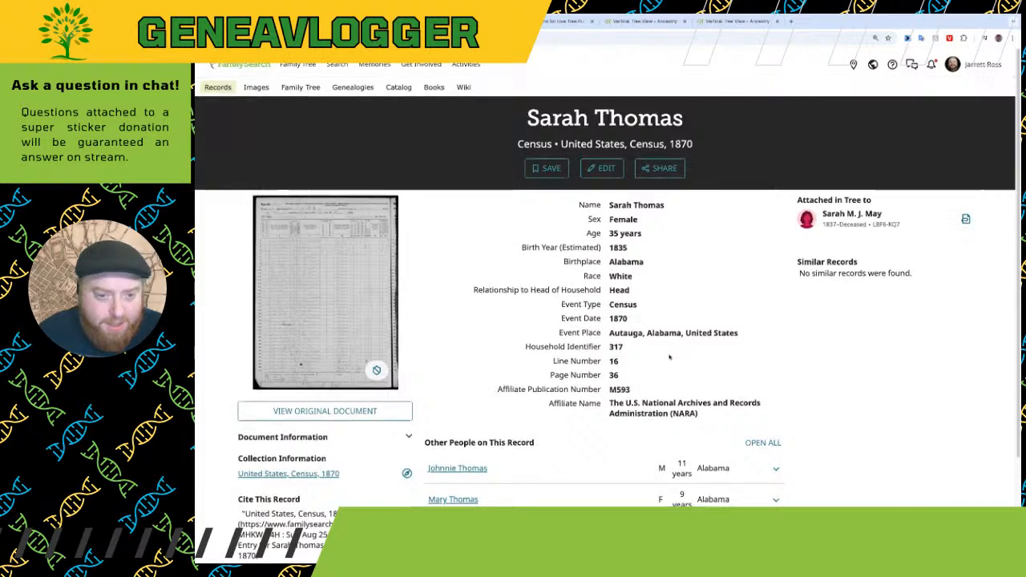
{"action": "scroll", "coordinate": [673, 354], "scroll_direction": "down", "scroll_amount": 1}
{"action": "scroll", "coordinate": [499, 425], "scroll_direction": "down", "scroll_amount": 1}
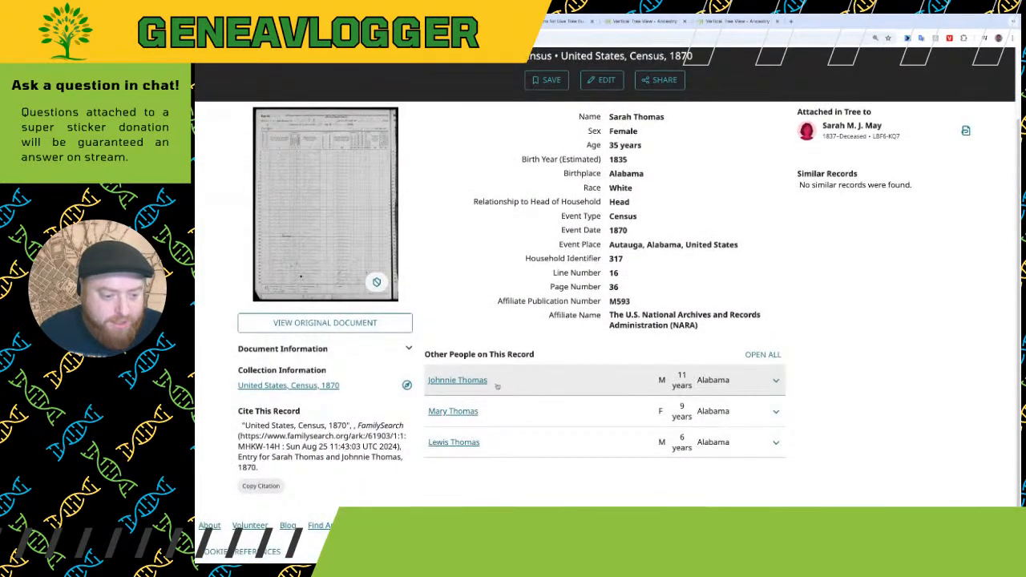
Open the original 1870 Autauga census page and examine the Thomas household entries on lines 14 to 17
{"action": "left_click", "coordinate": [341, 254]}
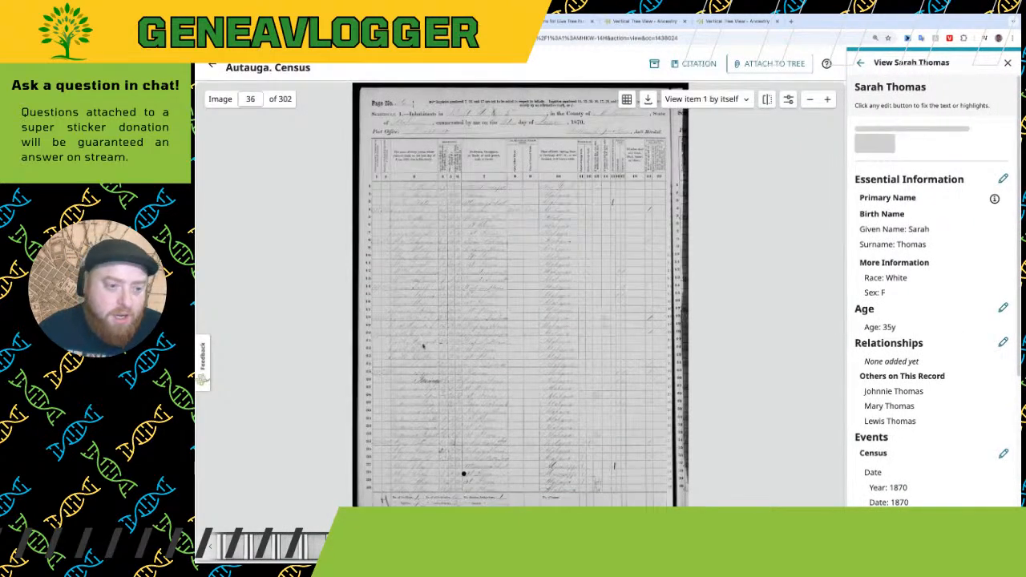
{"action": "scroll", "coordinate": [423, 345], "scroll_direction": "up", "scroll_amount": 3}
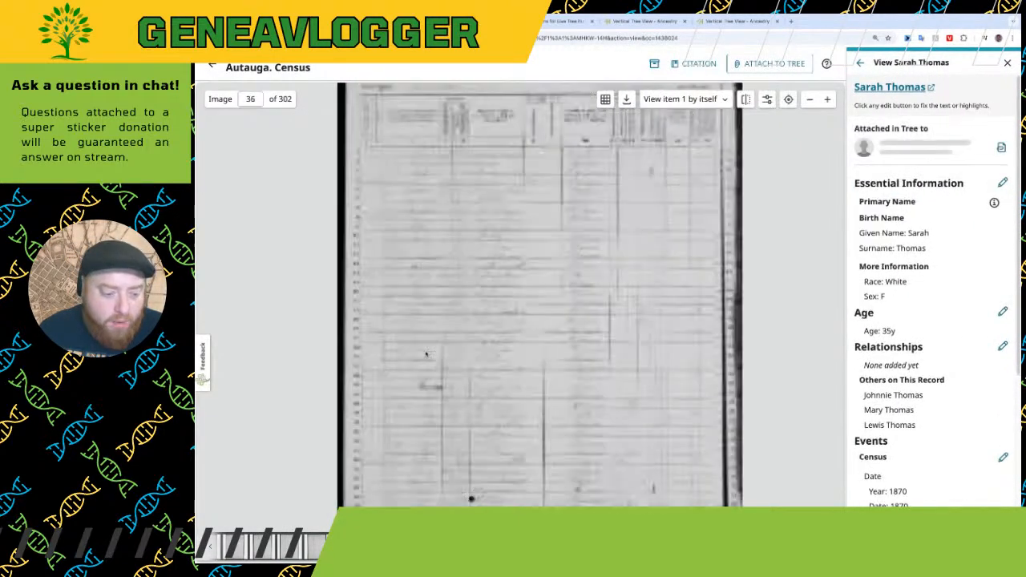
{"action": "scroll", "coordinate": [424, 352], "scroll_direction": "up", "scroll_amount": 1}
{"action": "scroll", "coordinate": [422, 351], "scroll_direction": "up", "scroll_amount": 5}
{"action": "scroll", "coordinate": [432, 298], "scroll_direction": "down", "scroll_amount": 4}
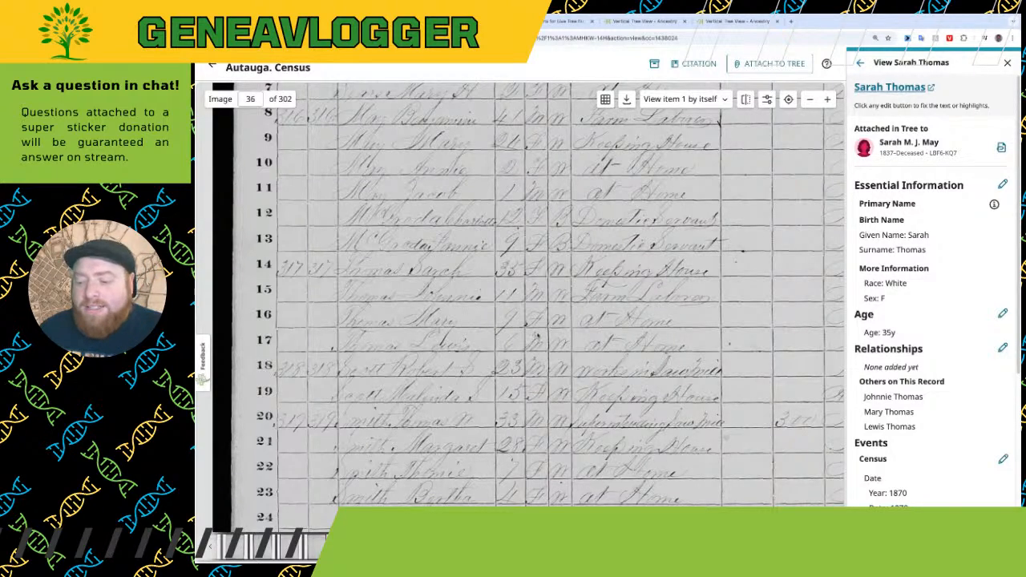
{"action": "left_click_drag", "start_coordinate": [533, 336], "coordinate": [422, 336]}
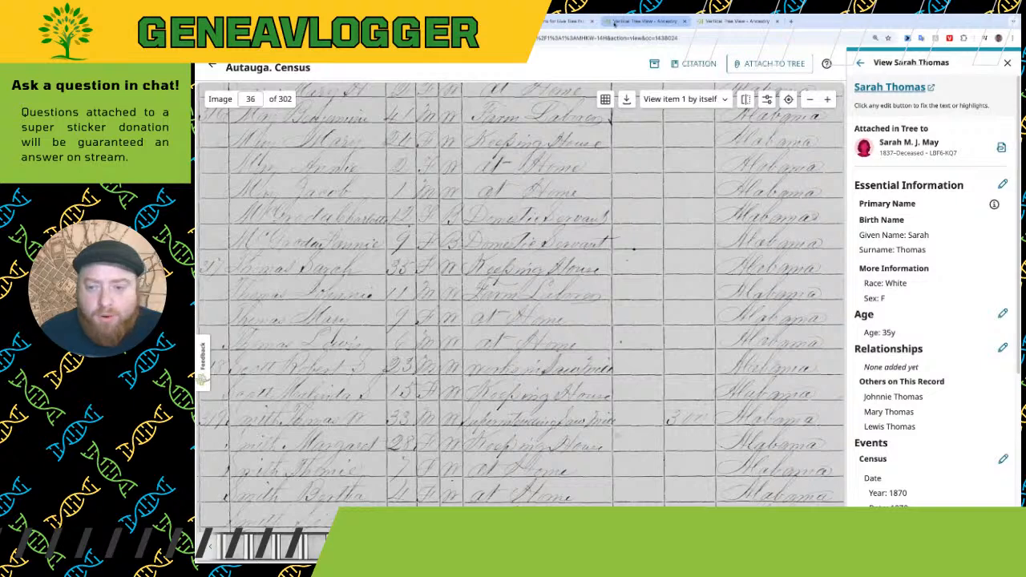
Open the Ancestry record search and enter the eldest 1870 Thomas child's name with birth year 1859, limited to plus or minus 5 years
{"action": "left_click", "coordinate": [616, 22]}
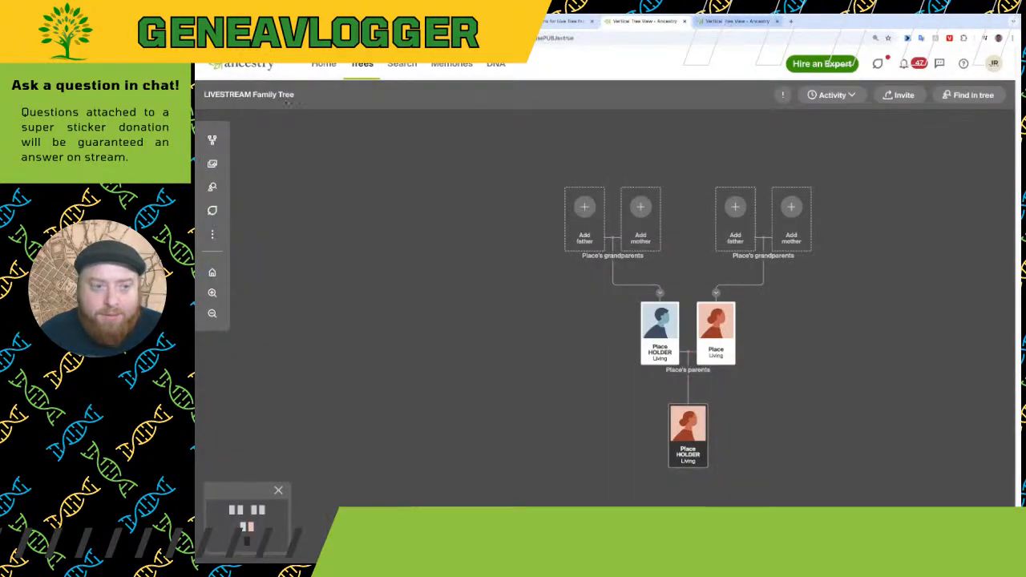
{"action": "mouse_move", "coordinate": [401, 63]}
{"action": "left_click", "coordinate": [405, 101]}
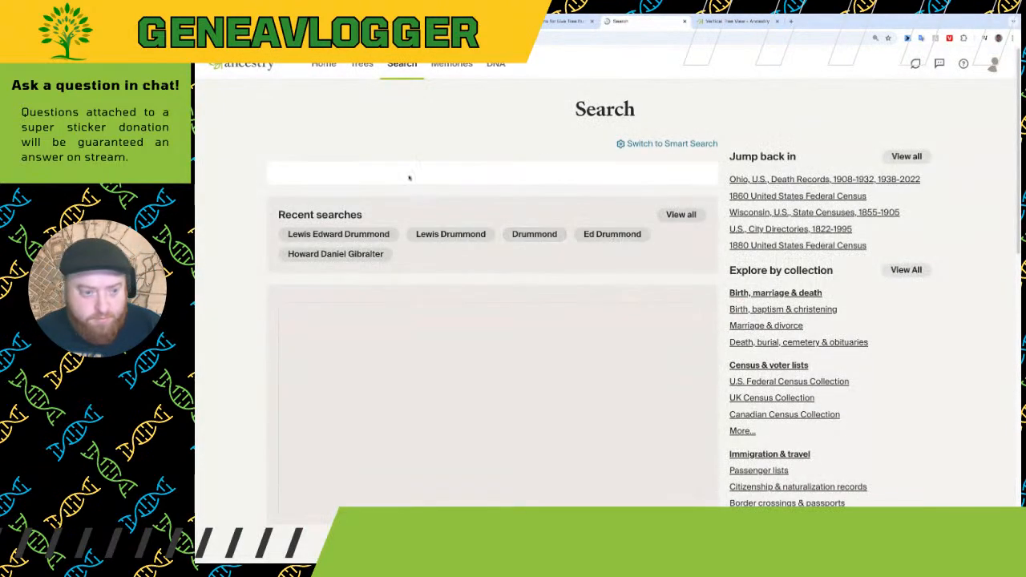
{"action": "left_click", "coordinate": [399, 193]}
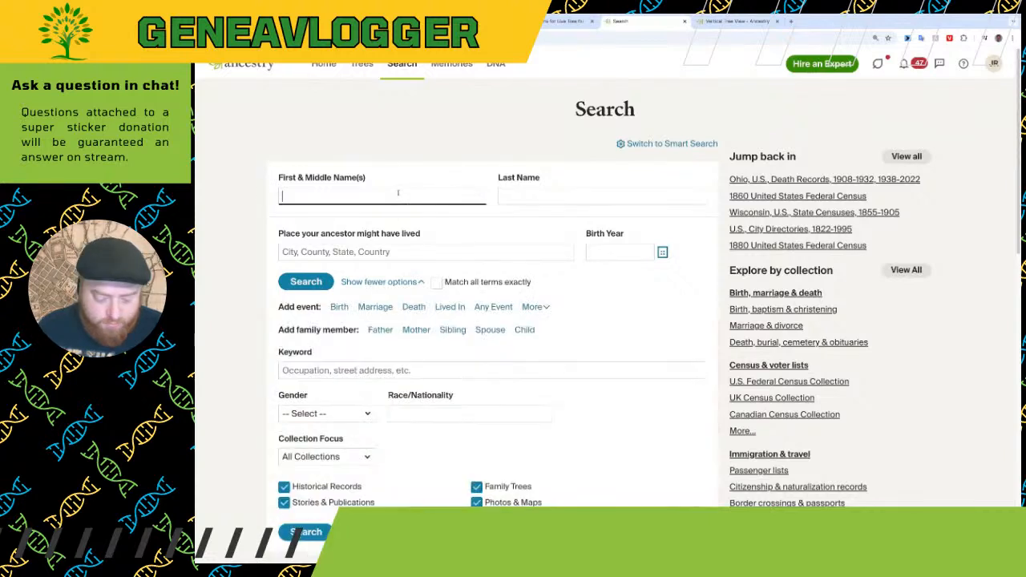
{"action": "type", "text": "John"}
{"action": "key", "text": "Tab"}
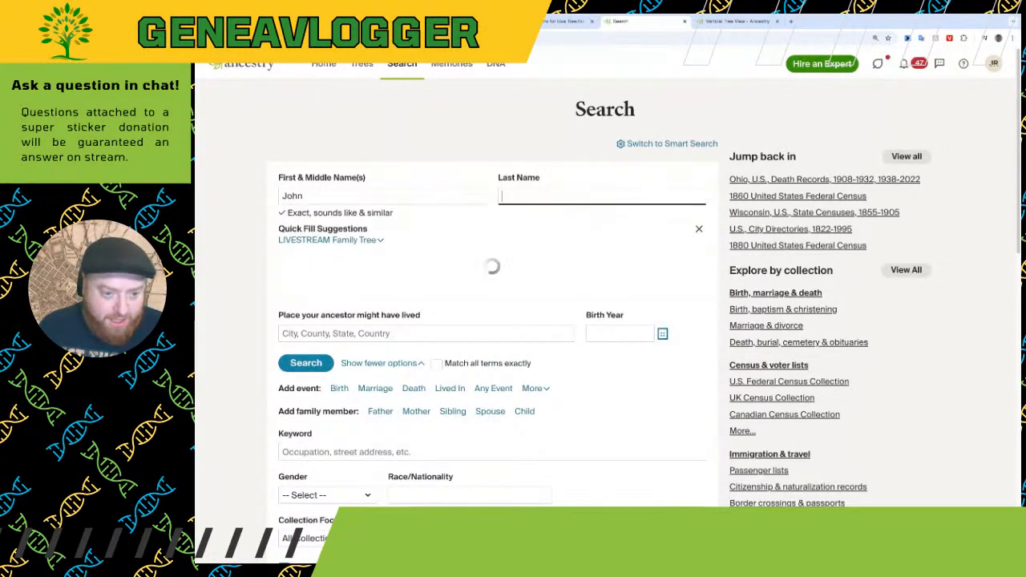
{"action": "type", "text": "Thomas"}
{"action": "left_click", "coordinate": [352, 196]}
{"action": "type", "text": "nie"}
{"action": "left_click", "coordinate": [623, 333]}
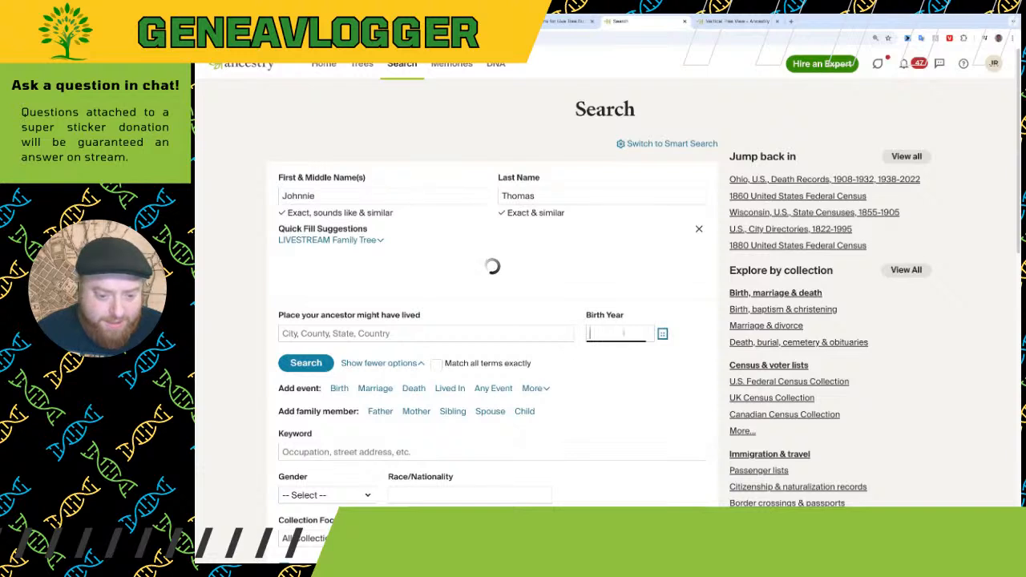
{"action": "type", "text": "1859"}
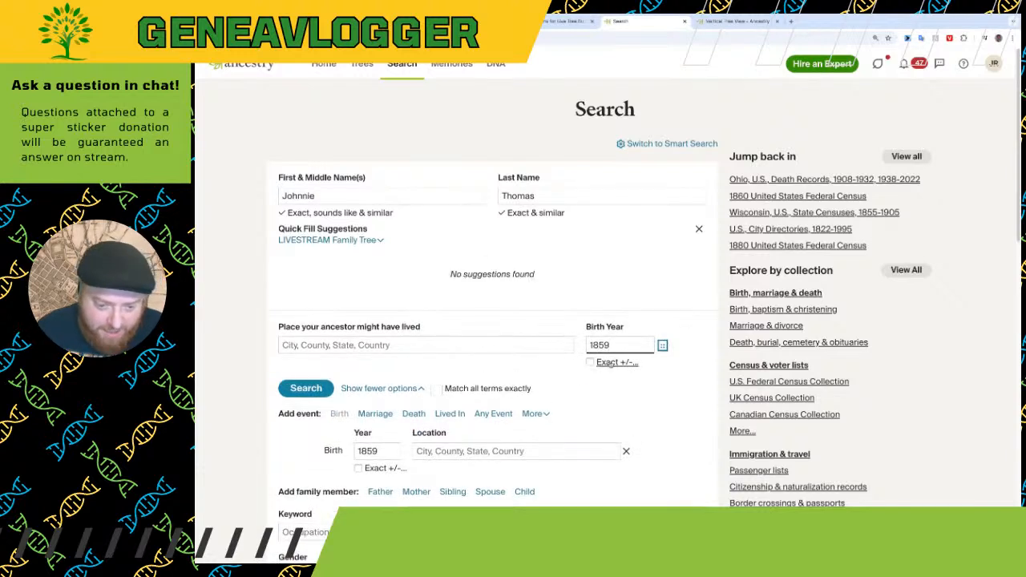
{"action": "left_click", "coordinate": [591, 362]}
{"action": "left_click", "coordinate": [473, 339]}
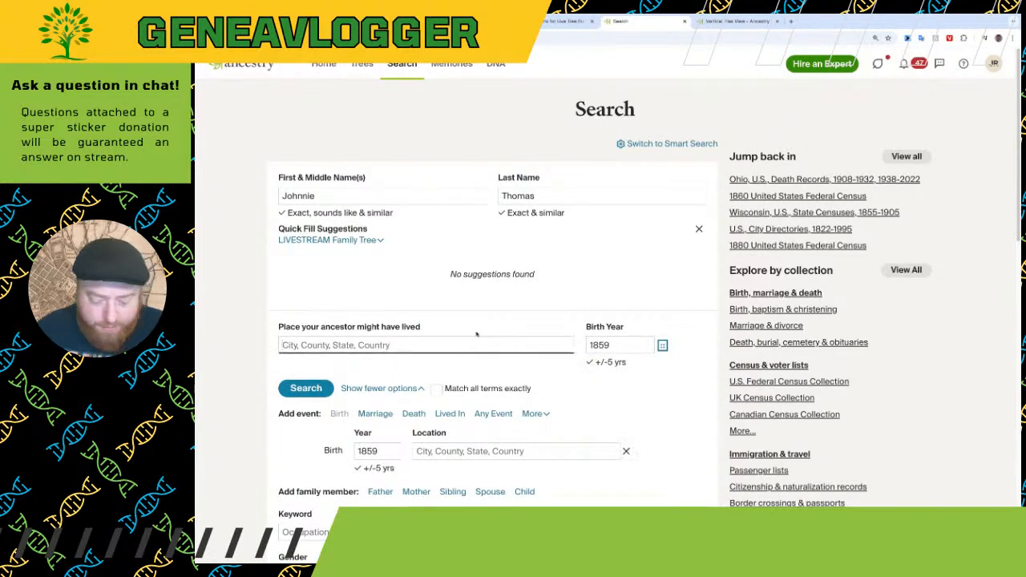
{"action": "type", "text": "Alabam"}
{"action": "key", "text": "BackSpace"}
{"action": "key", "text": "BackSpace"}
{"action": "key", "text": "BackSpace"}
{"action": "key", "text": "BackSpace"}
{"action": "key", "text": "BackSpace"}
{"action": "key", "text": "BackSpace"}
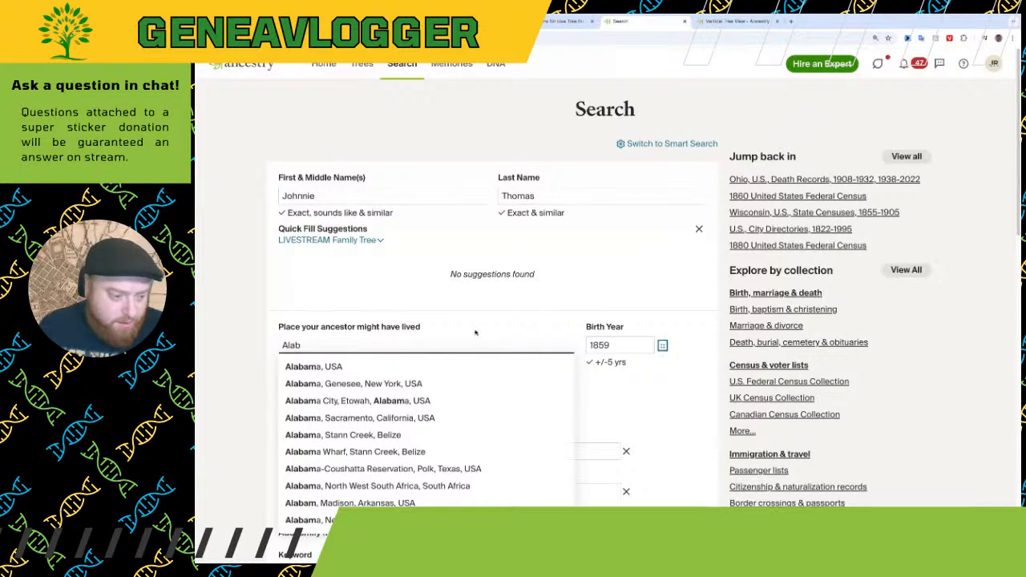
Set the birth location to exactly Alabama, USA and search all records for the child
{"action": "left_click", "coordinate": [465, 451]}
{"action": "type", "text": "Alabama"}
{"action": "left_click", "coordinate": [449, 473]}
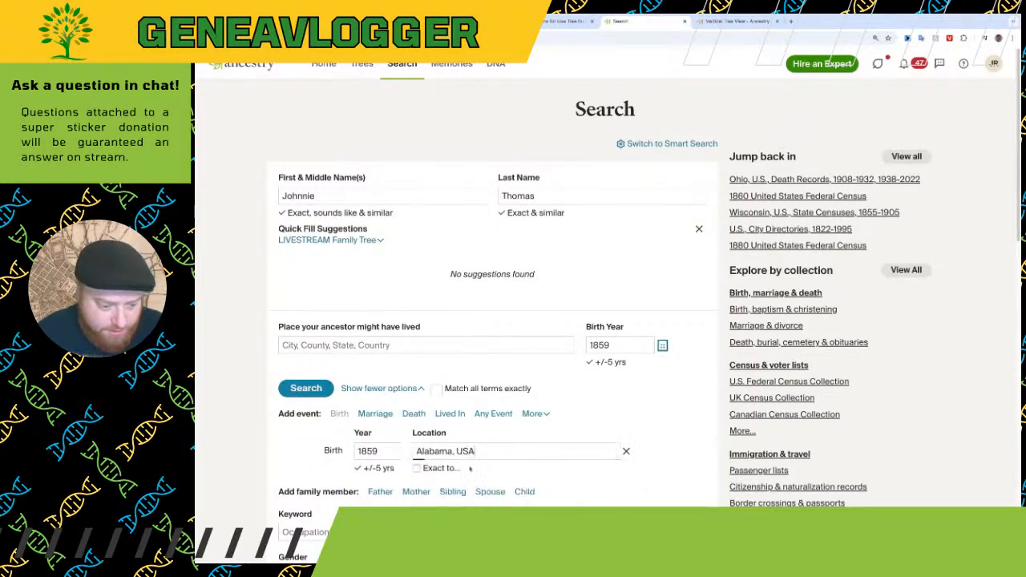
{"action": "left_click", "coordinate": [417, 469]}
{"action": "left_click", "coordinate": [306, 389]}
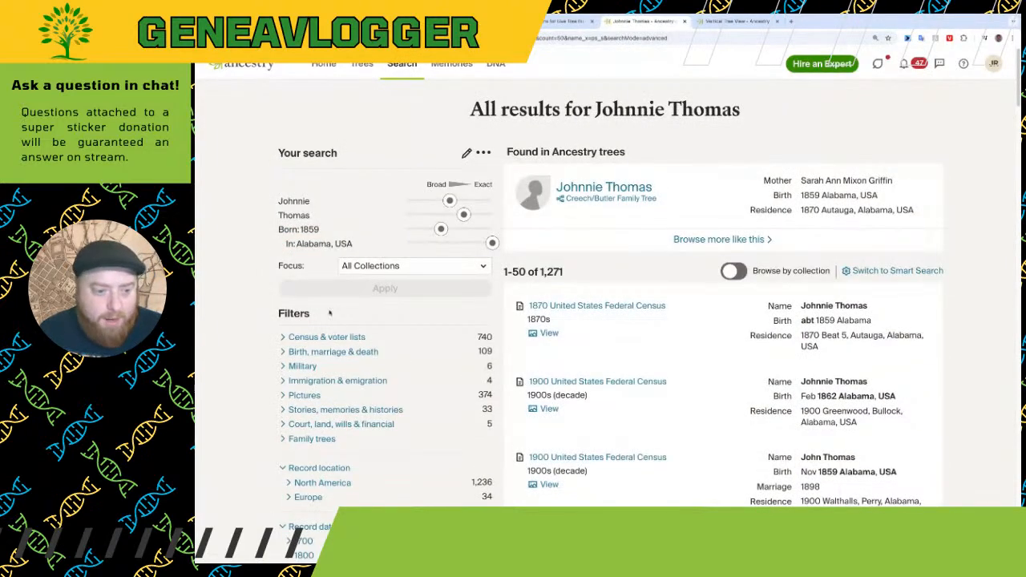
Narrow the search to the exact surname, a stricter first-name match and a tighter range around the 1859 birth year
{"action": "left_click", "coordinate": [483, 215]}
{"action": "left_click", "coordinate": [470, 200]}
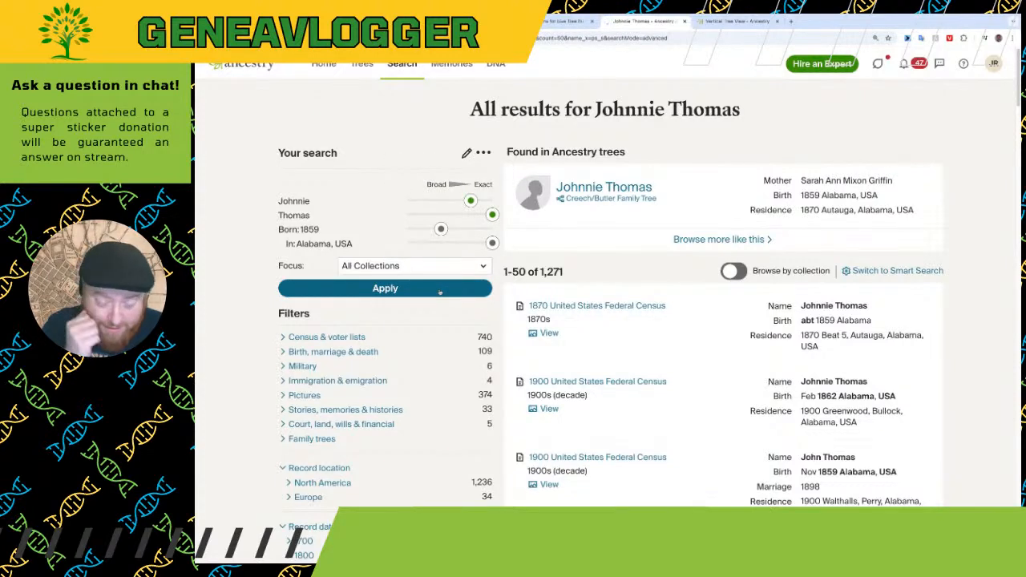
{"action": "left_click", "coordinate": [440, 290]}
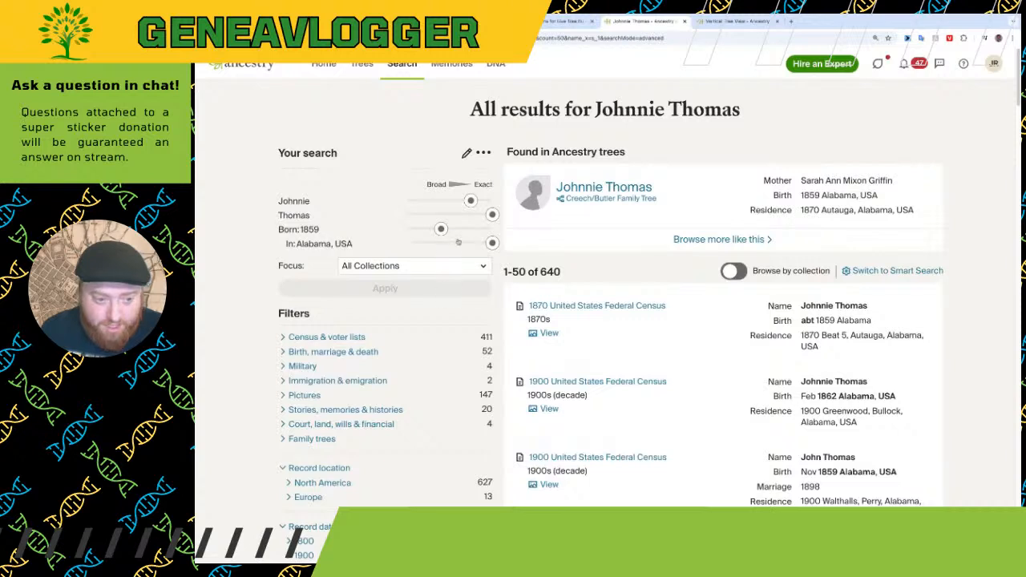
{"action": "left_click", "coordinate": [458, 229]}
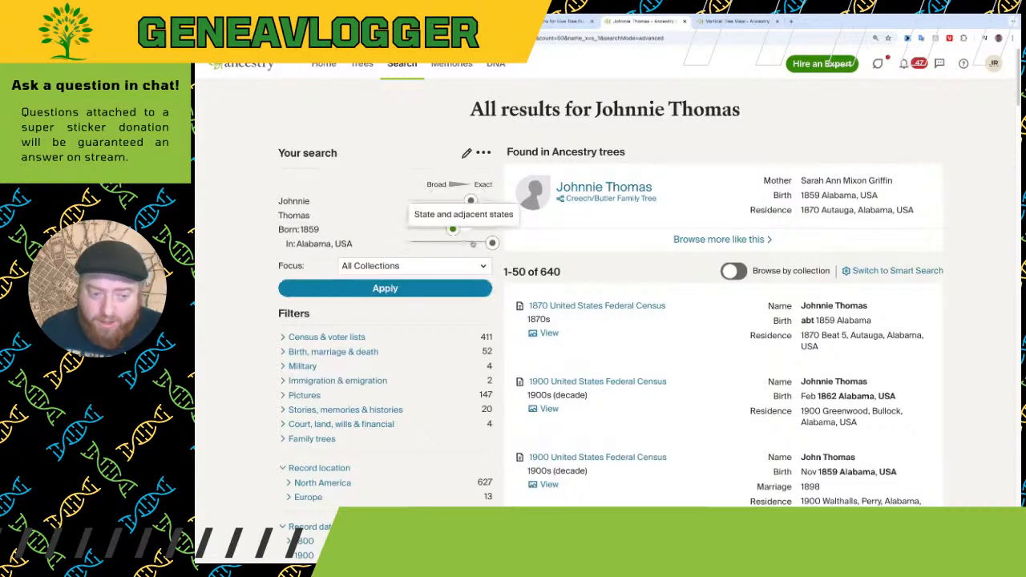
{"action": "left_click", "coordinate": [473, 294]}
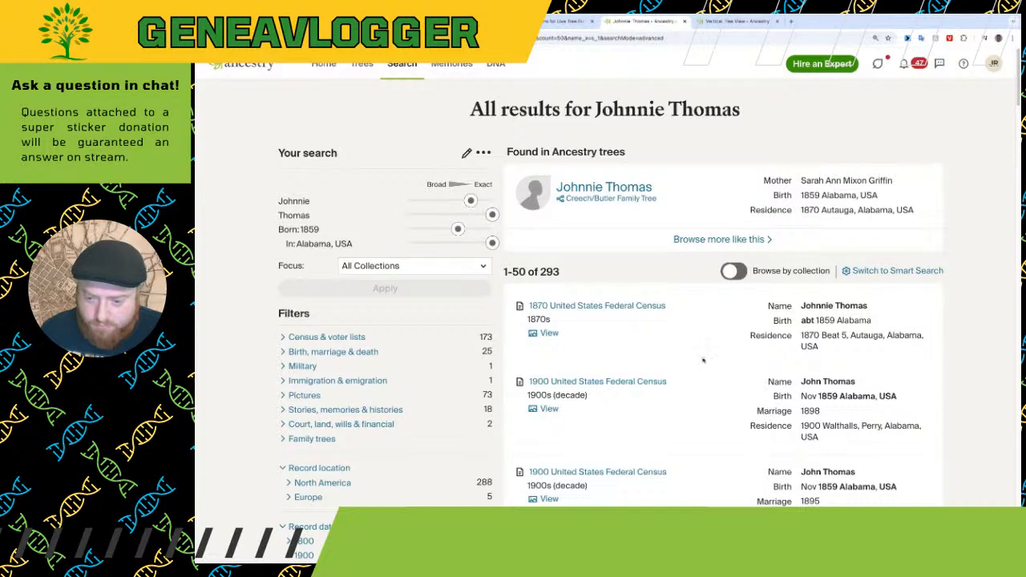
Open the child's matching profile in the Creech/Butler Family Tree and check the listed siblings
{"action": "scroll", "coordinate": [709, 361], "scroll_direction": "down", "scroll_amount": 1}
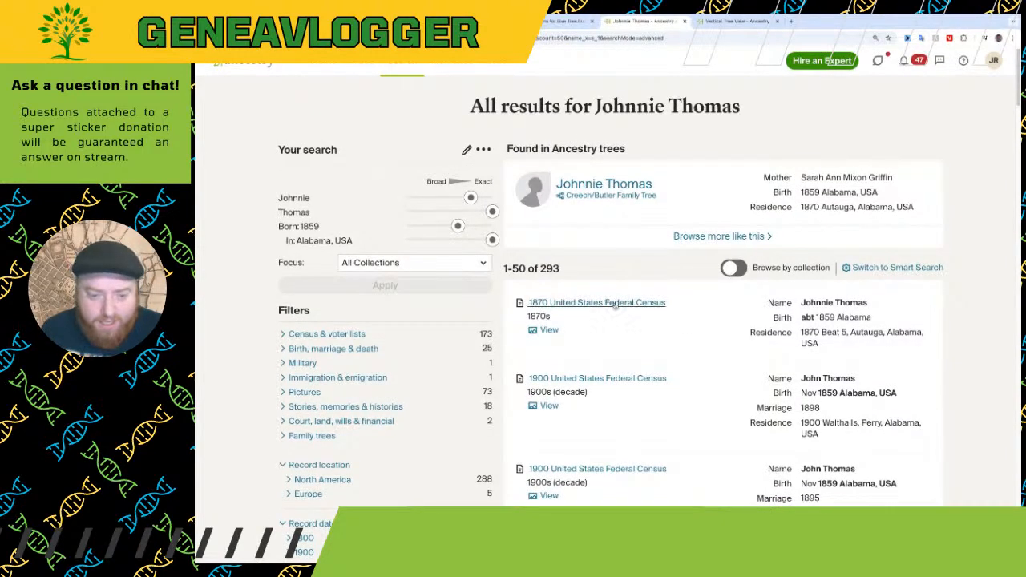
{"action": "mouse_move", "coordinate": [619, 306]}
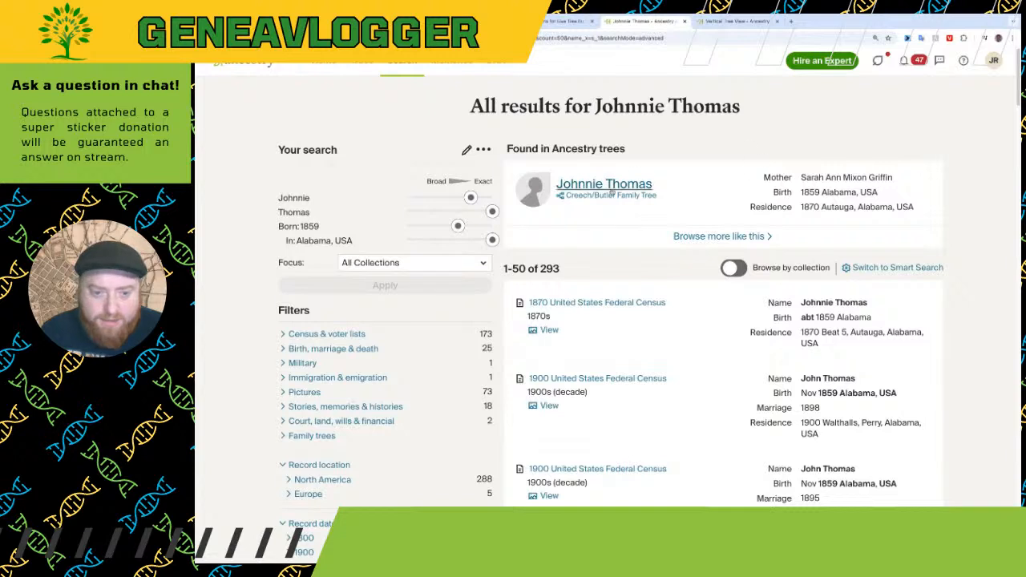
{"action": "left_click", "coordinate": [613, 189]}
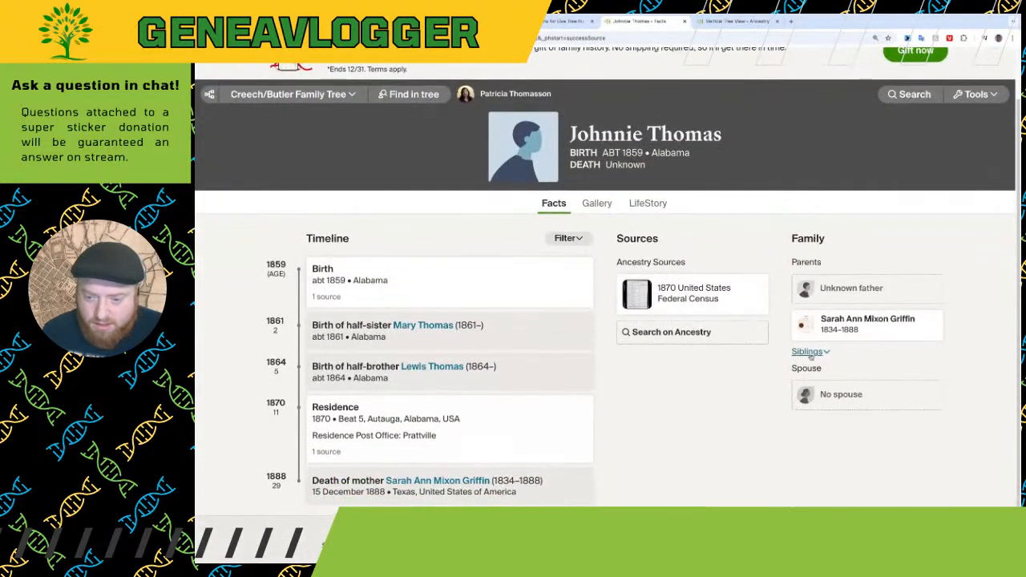
{"action": "left_click", "coordinate": [808, 351]}
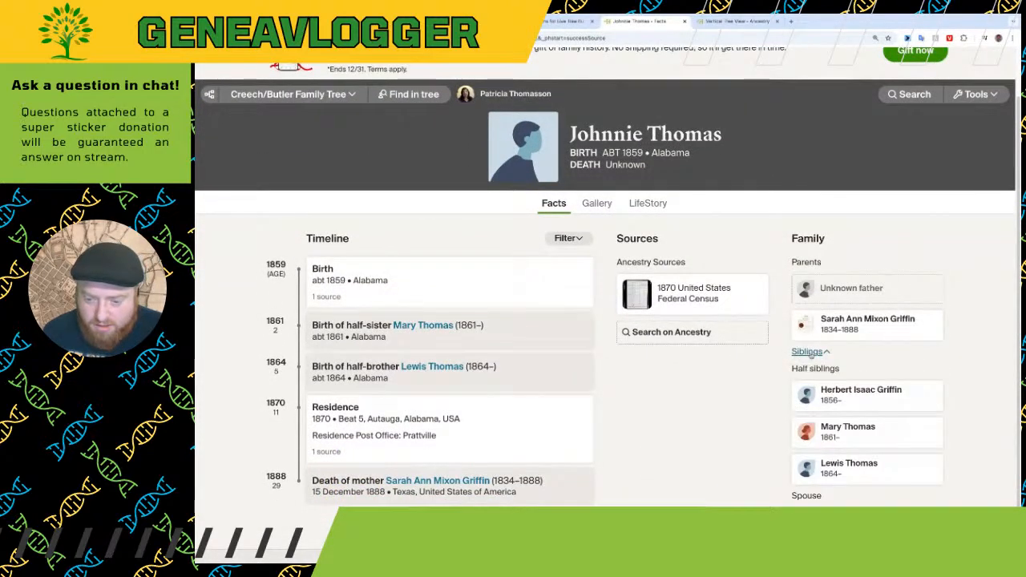
{"action": "left_click", "coordinate": [808, 352]}
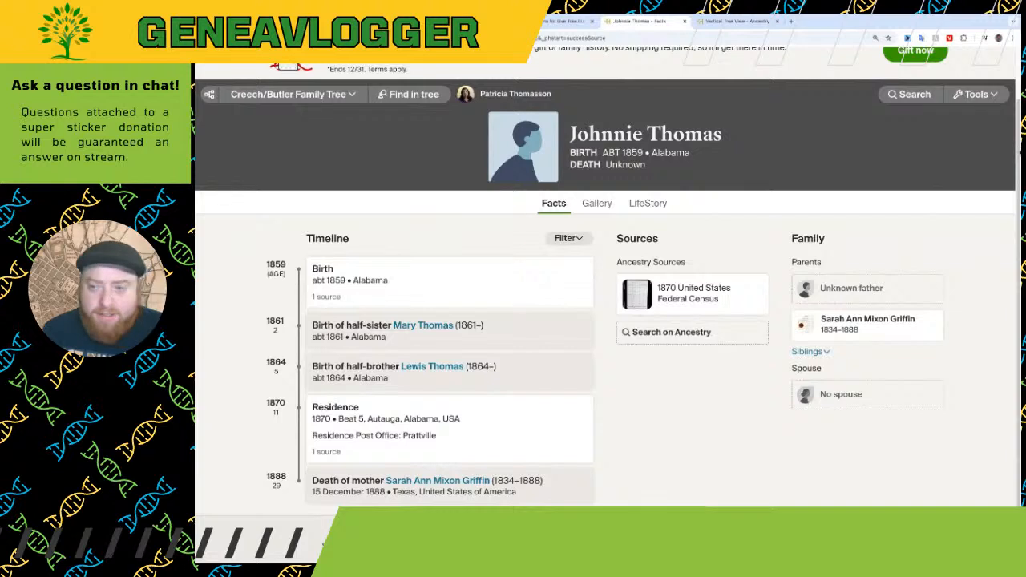
View the child in the Creech/Butler Family Tree and hide the children of the Mixon daughter born in 1838
{"action": "left_click", "coordinate": [975, 94]}
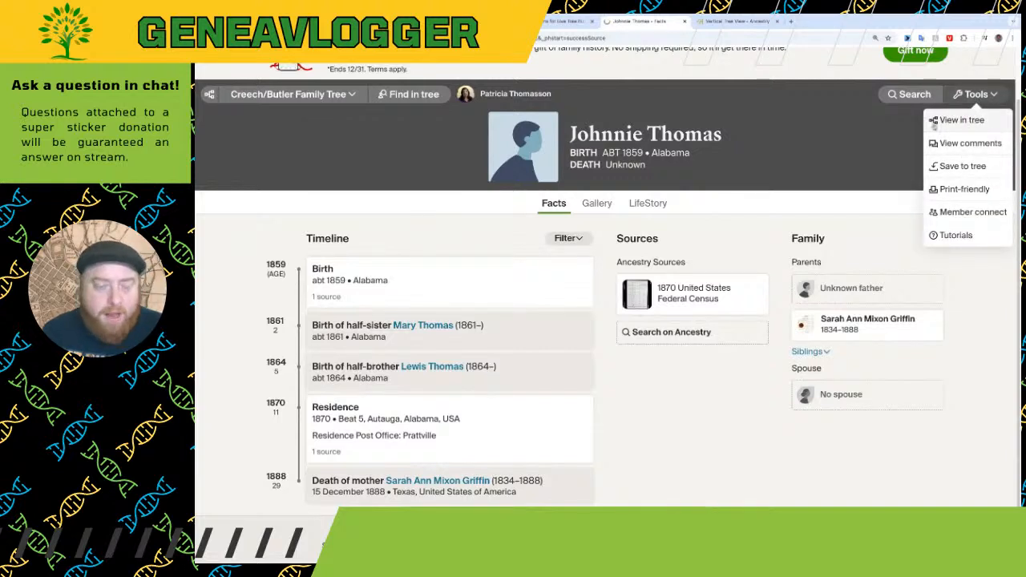
{"action": "left_click", "coordinate": [935, 122]}
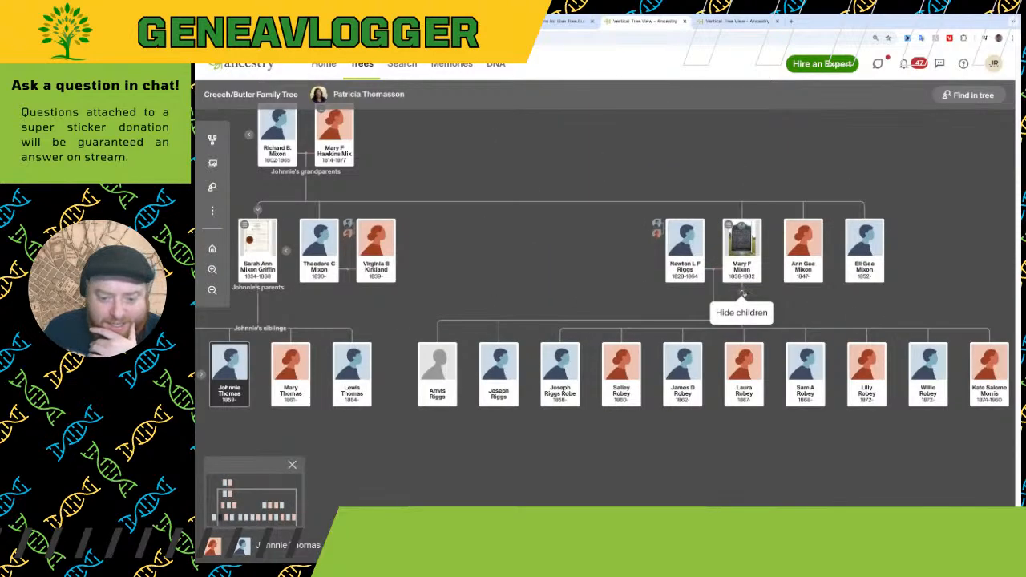
{"action": "left_click_drag", "start_coordinate": [742, 296], "coordinate": [709, 303]}
{"action": "left_click", "coordinate": [705, 301]}
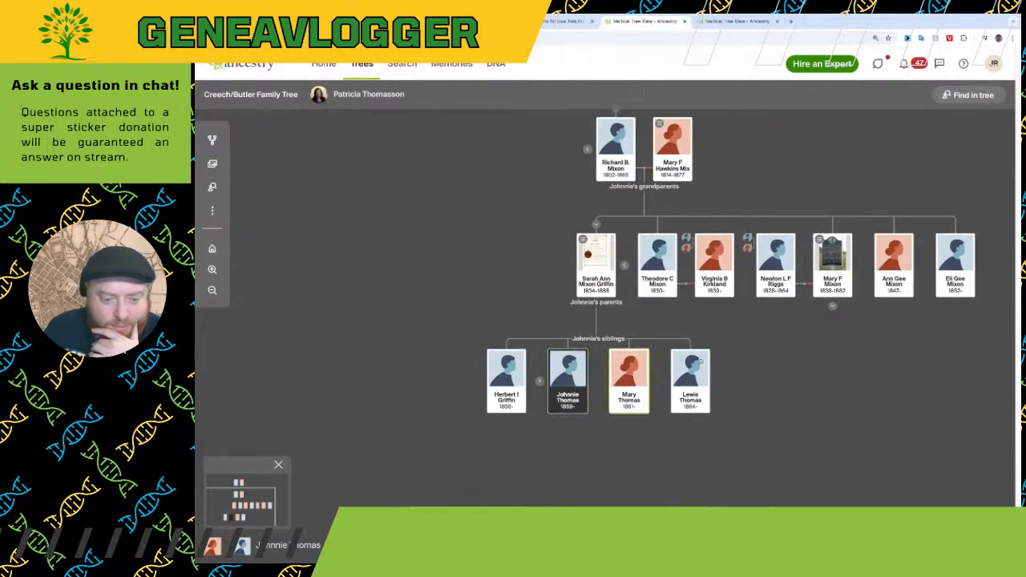
Check the child and siblings in the tree, and open the profile of their listed mother
{"action": "left_click", "coordinate": [582, 383]}
{"action": "left_click", "coordinate": [650, 423]}
{"action": "left_click", "coordinate": [632, 377]}
{"action": "left_click", "coordinate": [595, 265]}
{"action": "left_click", "coordinate": [596, 264]}
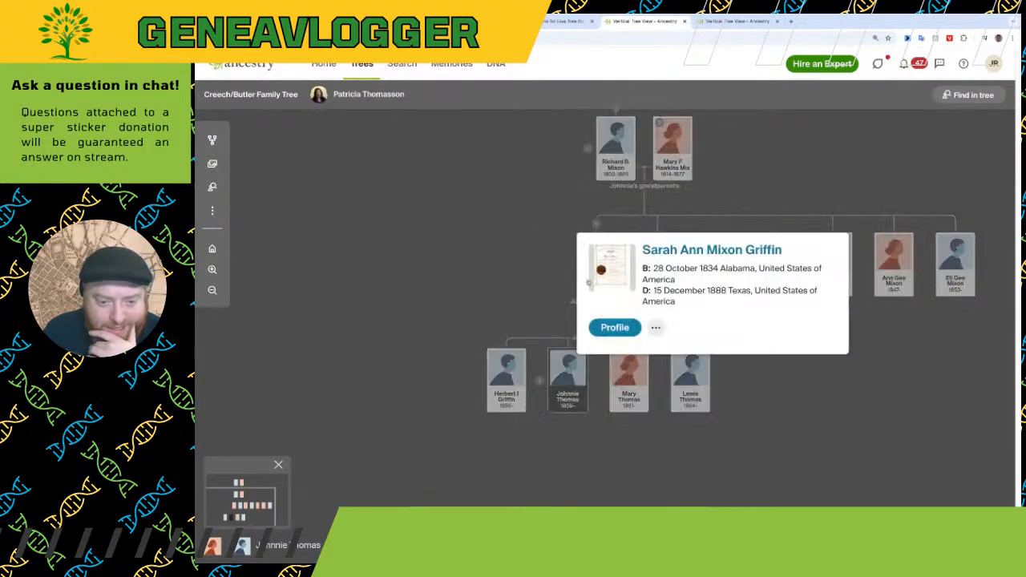
{"action": "left_click", "coordinate": [615, 328]}
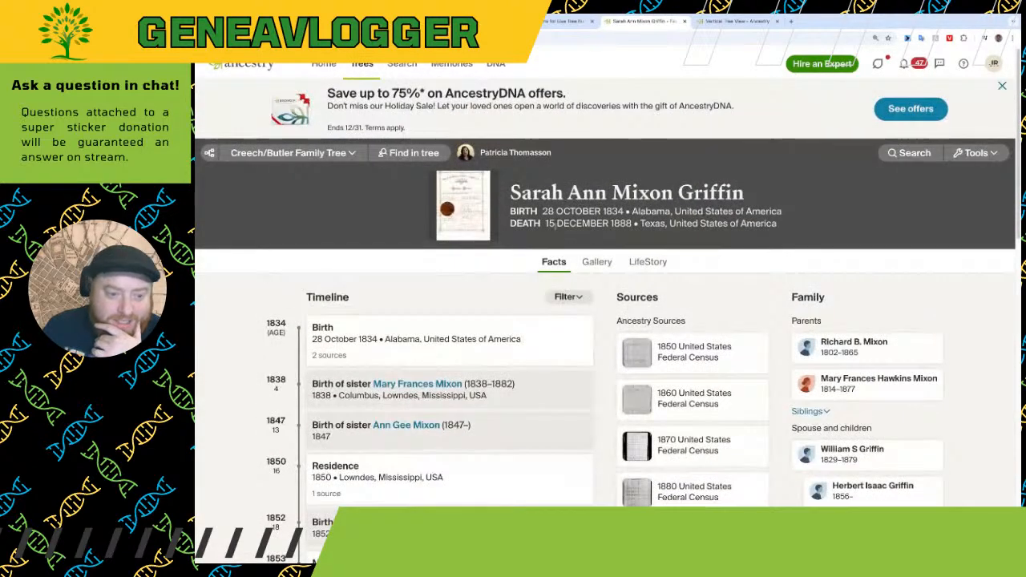
Open the mother's 1880 United States Federal Census source and examine the original Lamar, Texas page for her household
{"action": "scroll", "coordinate": [750, 245], "scroll_direction": "down", "scroll_amount": 2}
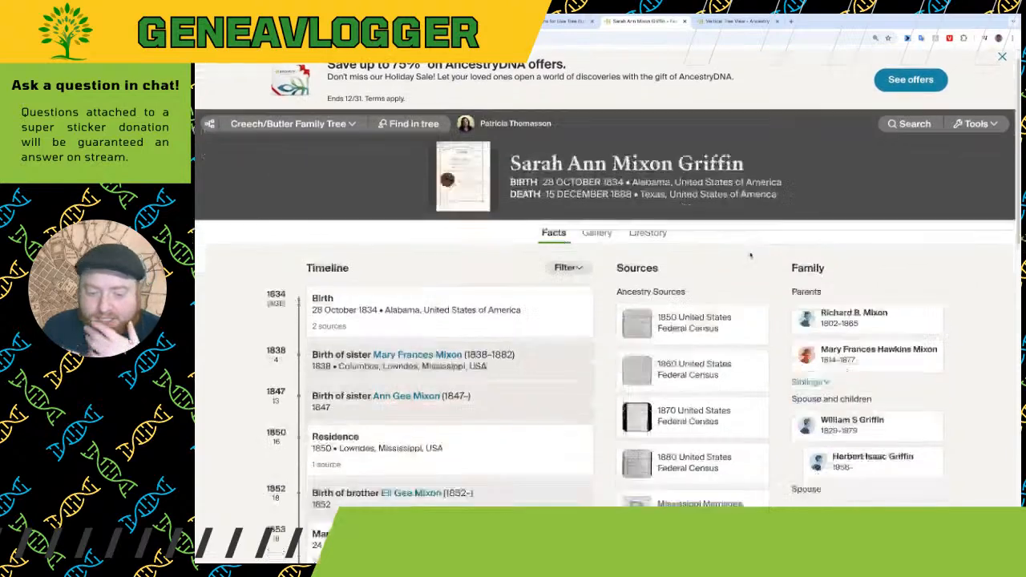
{"action": "left_click", "coordinate": [753, 420]}
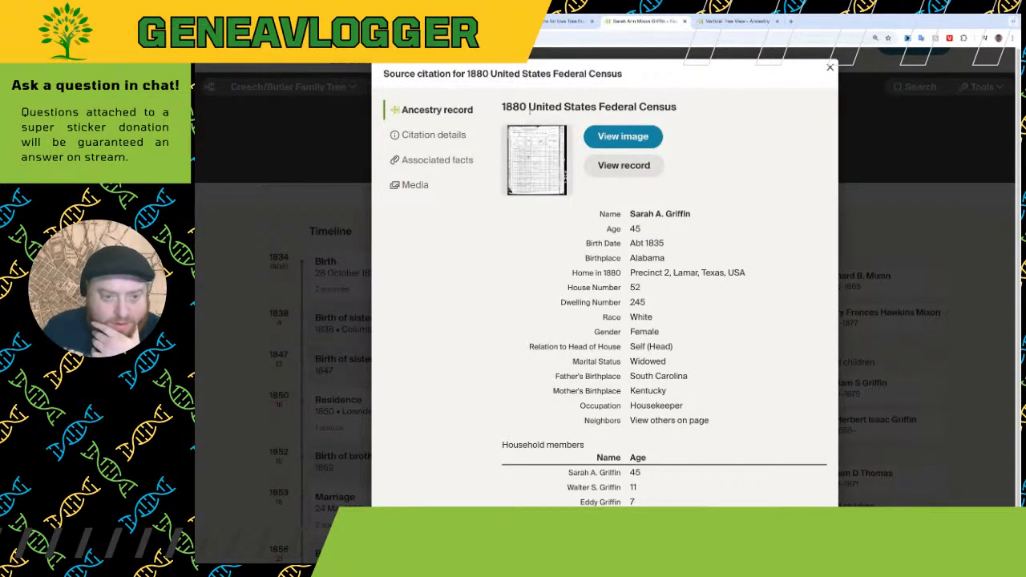
{"action": "left_click", "coordinate": [534, 162]}
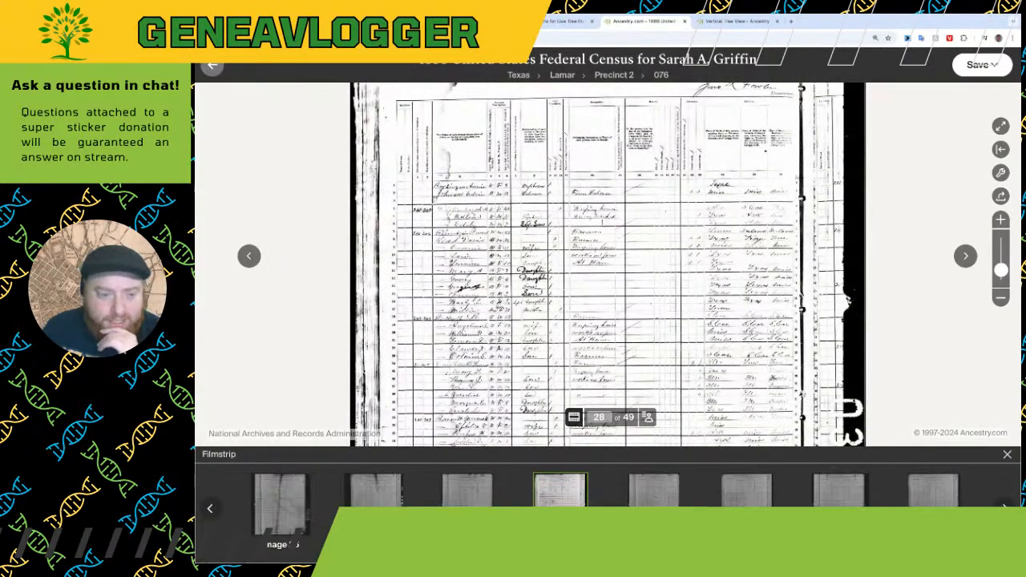
{"action": "left_click_drag", "start_coordinate": [380, 356], "coordinate": [444, 281]}
{"action": "left_click_drag", "start_coordinate": [503, 354], "coordinate": [501, 311]}
{"action": "scroll", "coordinate": [561, 321], "scroll_direction": "up", "scroll_amount": 3}
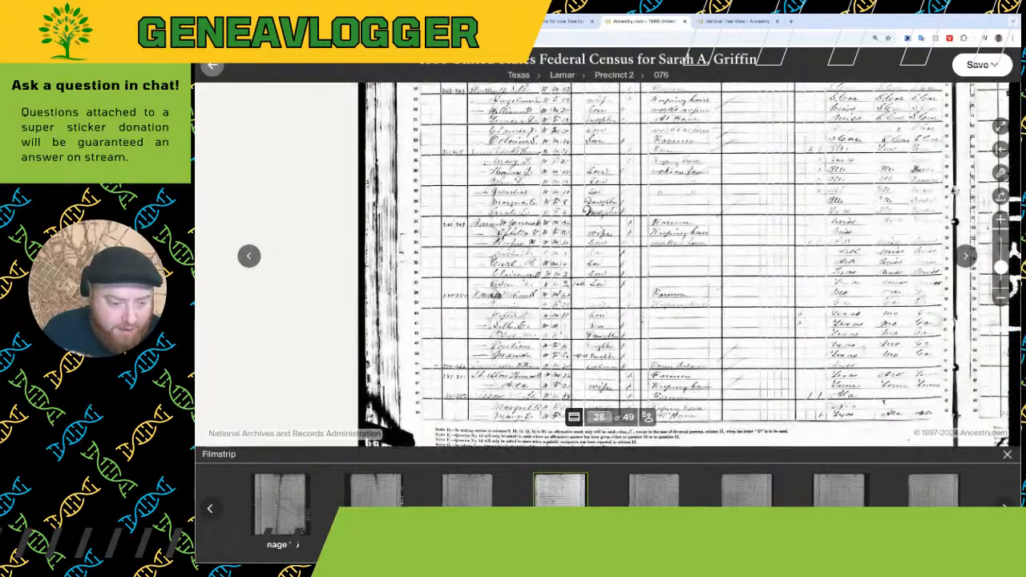
{"action": "left_click_drag", "start_coordinate": [652, 327], "coordinate": [655, 428]}
{"action": "left_click_drag", "start_coordinate": [651, 280], "coordinate": [657, 418]}
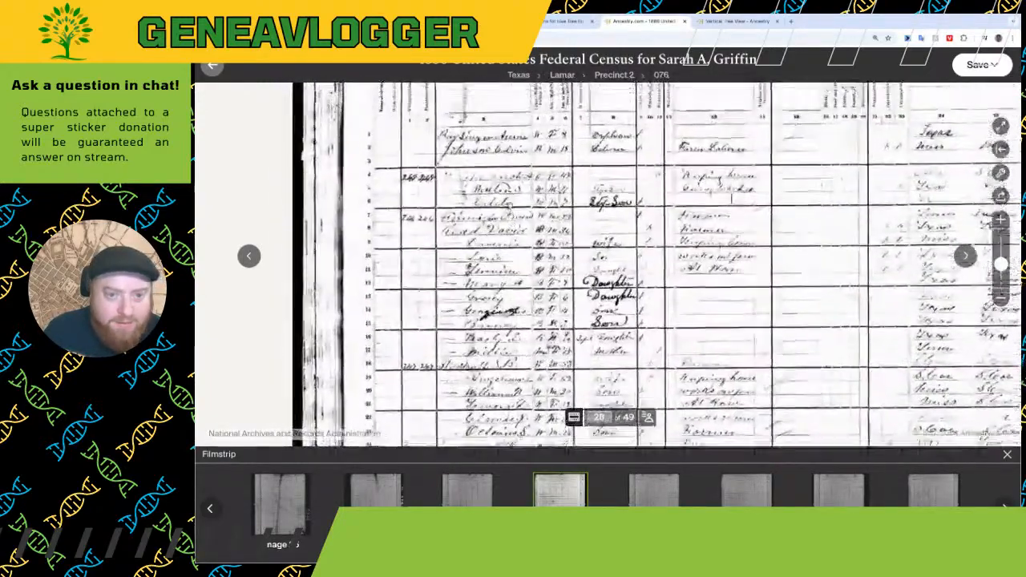
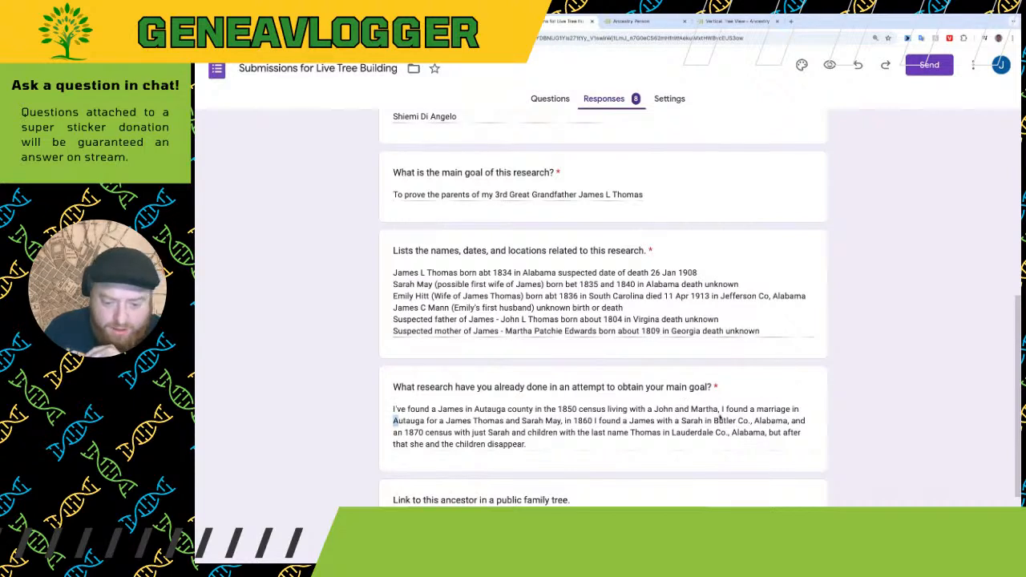
Highlight the Autauga marriage note in the submission, and examine the original document of the first wife's 1855 Alabama County Marriages source on FamilySearch
{"action": "left_click_drag", "start_coordinate": [722, 409], "coordinate": [561, 421]}
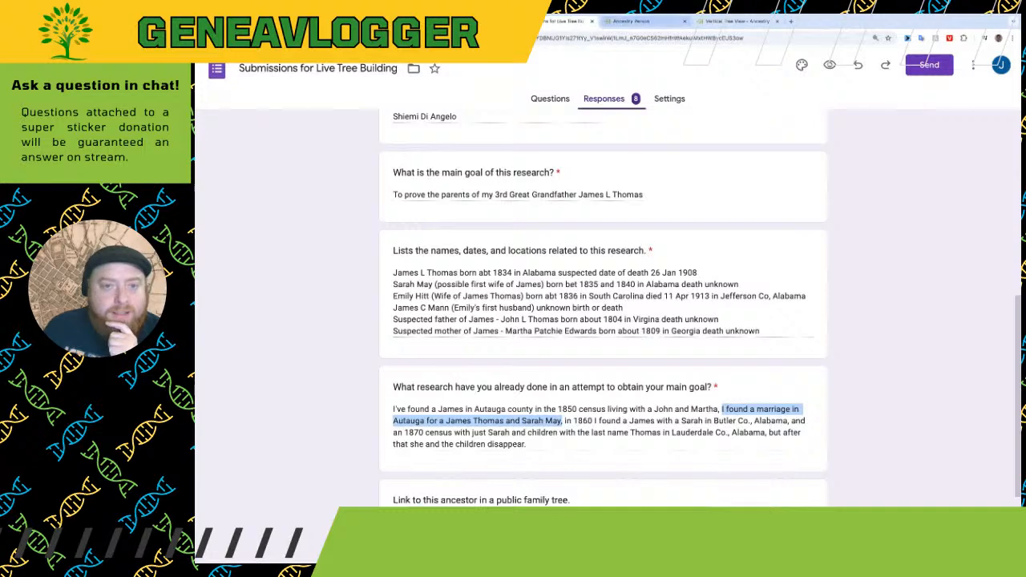
{"action": "left_click", "coordinate": [645, 21]}
{"action": "left_click", "coordinate": [503, 280]}
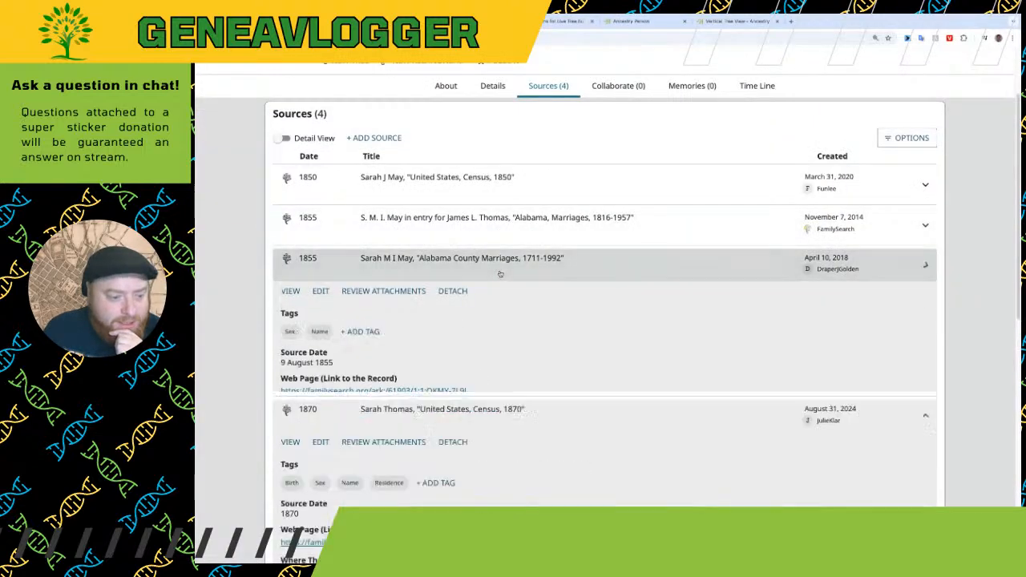
{"action": "scroll", "coordinate": [562, 291], "scroll_direction": "down", "scroll_amount": 4}
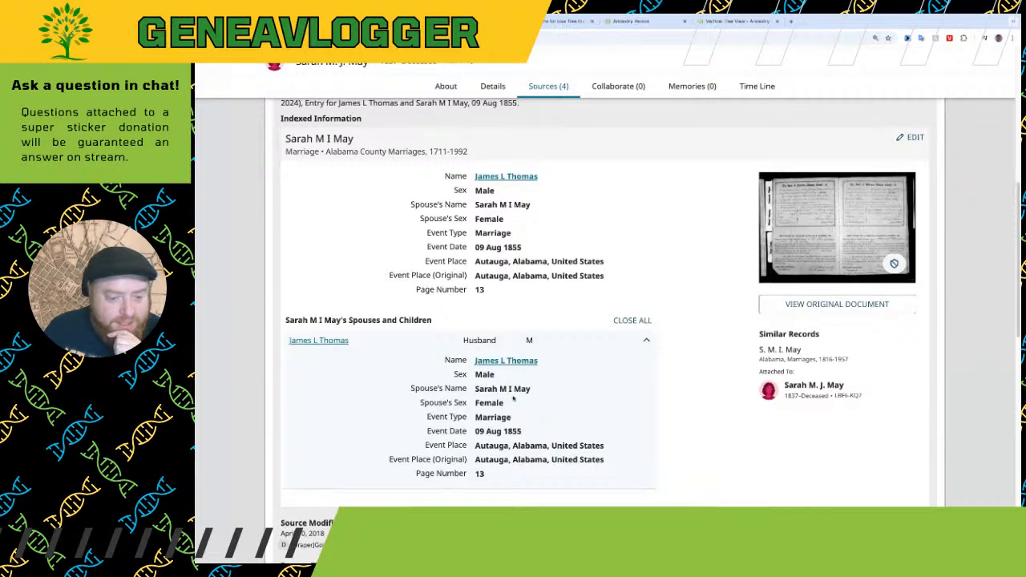
{"action": "left_click", "coordinate": [811, 245]}
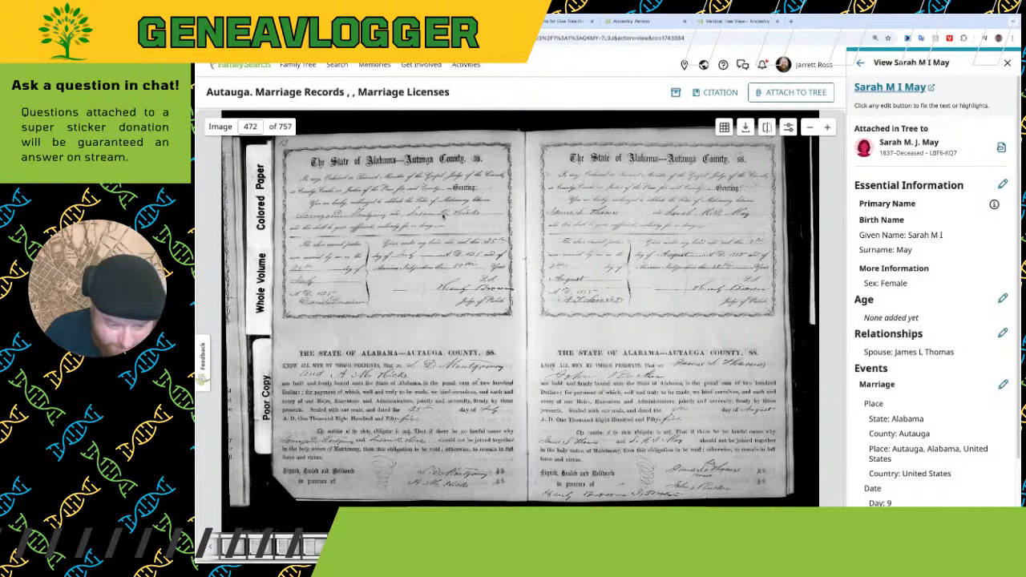
{"action": "scroll", "coordinate": [674, 200], "scroll_direction": "up", "scroll_amount": 3}
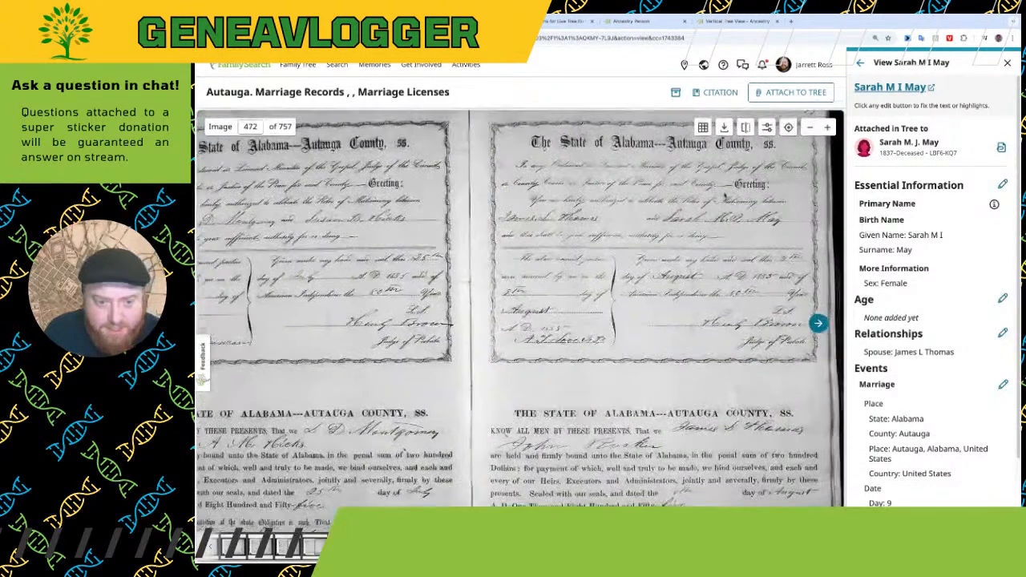
Examine the couple's August 1855 Autauga County marriage license and the marriage bond below it, including the bondsman and signatures
{"action": "scroll", "coordinate": [603, 226], "scroll_direction": "up", "scroll_amount": 3}
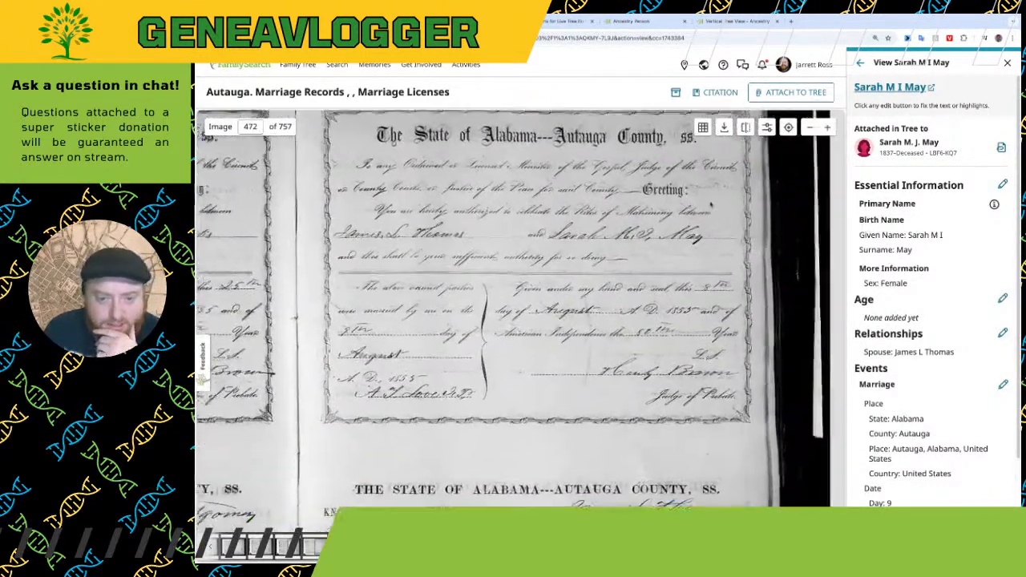
{"action": "mouse_move", "coordinate": [562, 321]}
{"action": "left_mouse_down"}
{"action": "mouse_move", "coordinate": [555, 266]}
{"action": "mouse_move", "coordinate": [570, 336]}
{"action": "left_mouse_up"}
{"action": "left_click_drag", "start_coordinate": [533, 501], "coordinate": [563, 320]}
{"action": "left_click_drag", "start_coordinate": [582, 392], "coordinate": [572, 286]}
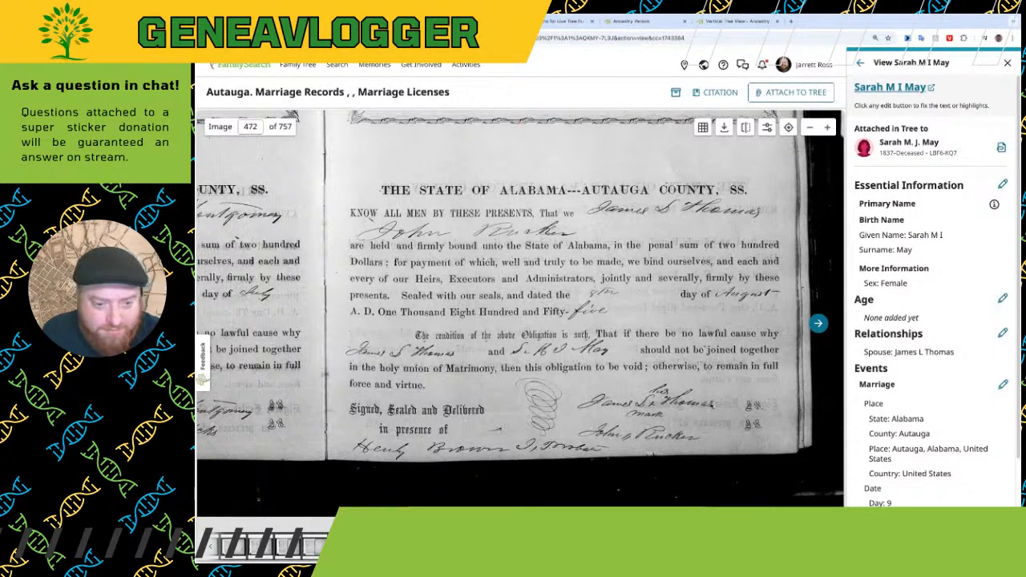
{"action": "scroll", "coordinate": [680, 324], "scroll_direction": "up", "scroll_amount": 5}
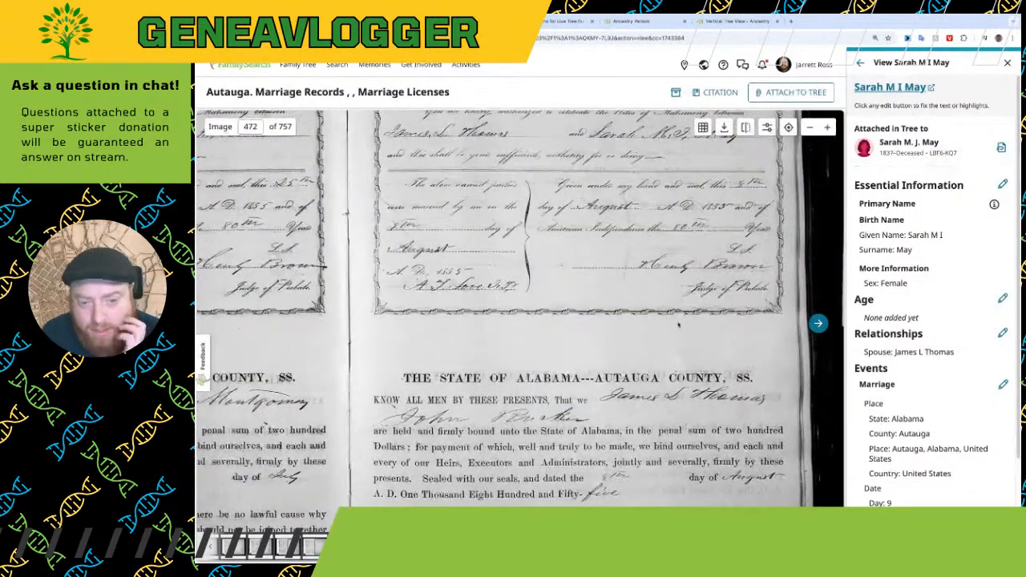
{"action": "left_click_drag", "start_coordinate": [680, 324], "coordinate": [668, 388]}
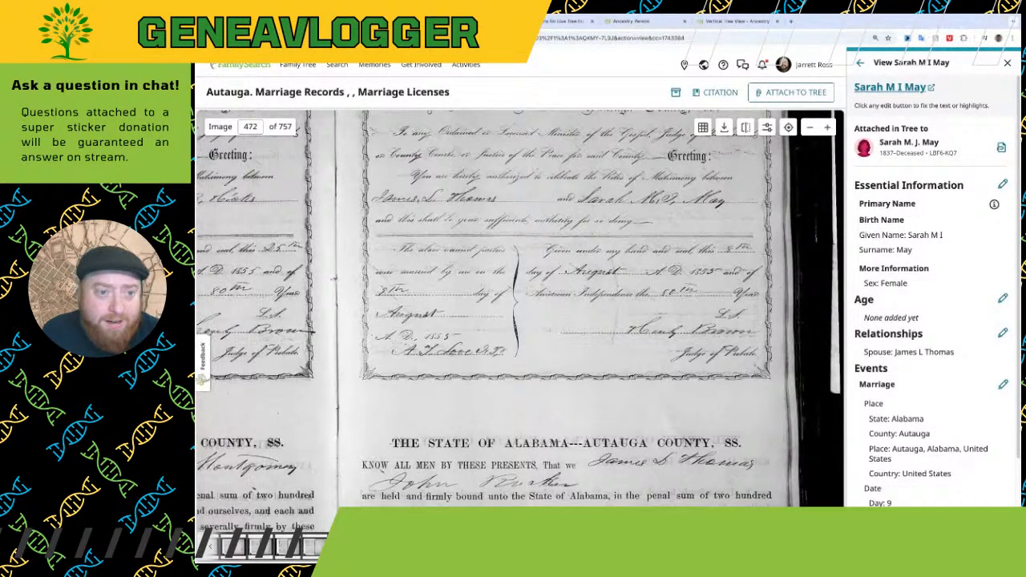
Compare the supposed mother's Ancestry profile and the 1870 Autauga census page with the 1855 marriage license
{"action": "left_click", "coordinate": [718, 24]}
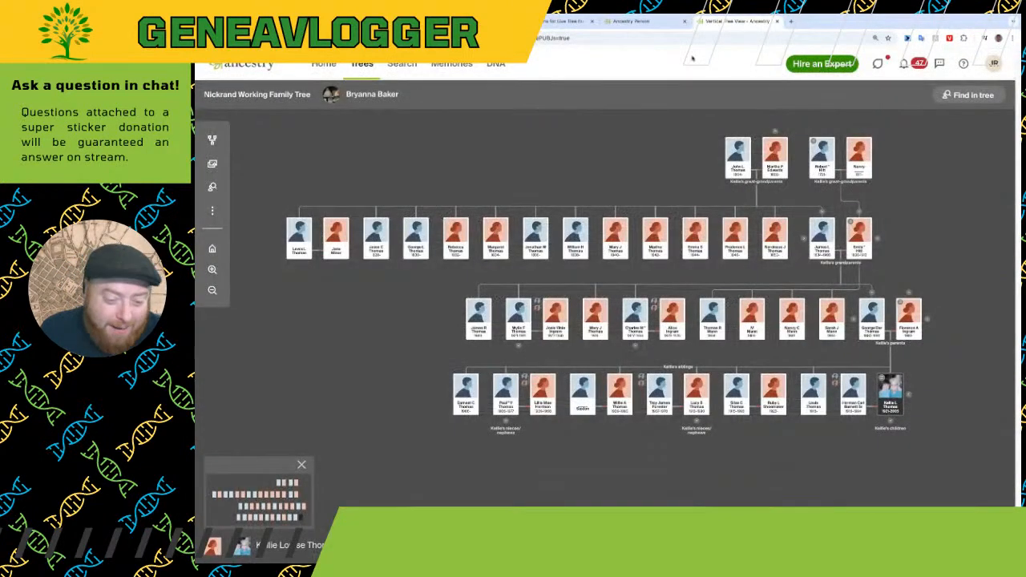
{"action": "left_click", "coordinate": [631, 21]}
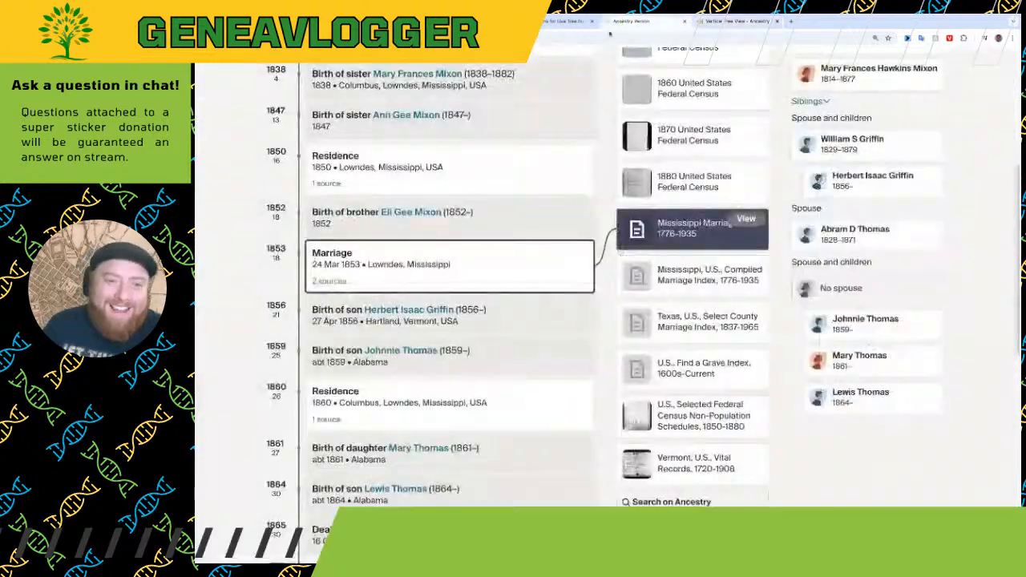
{"action": "scroll", "coordinate": [641, 253], "scroll_direction": "up", "scroll_amount": 3}
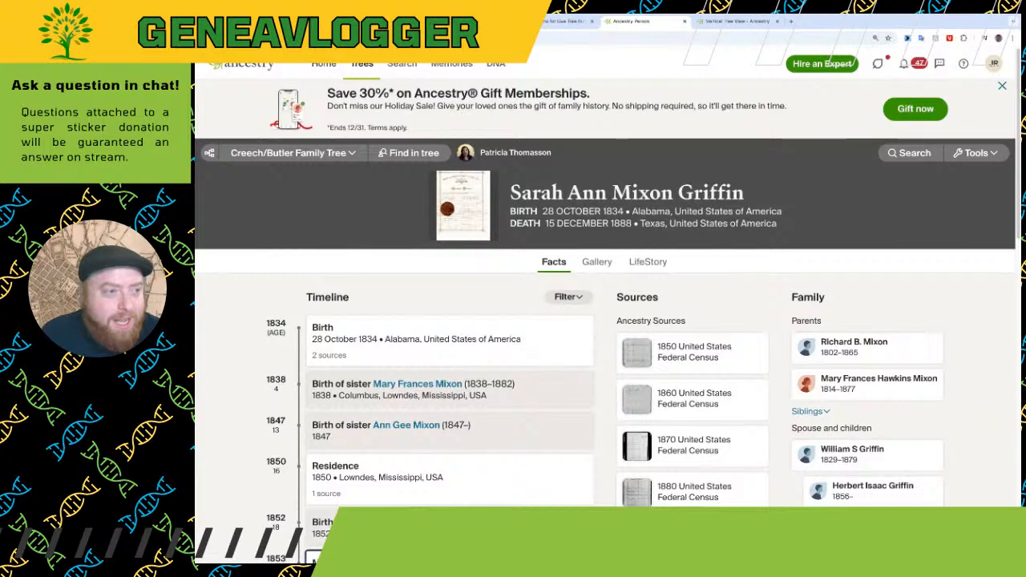
{"action": "left_click", "coordinate": [322, 22]}
{"action": "left_click", "coordinate": [374, 22]}
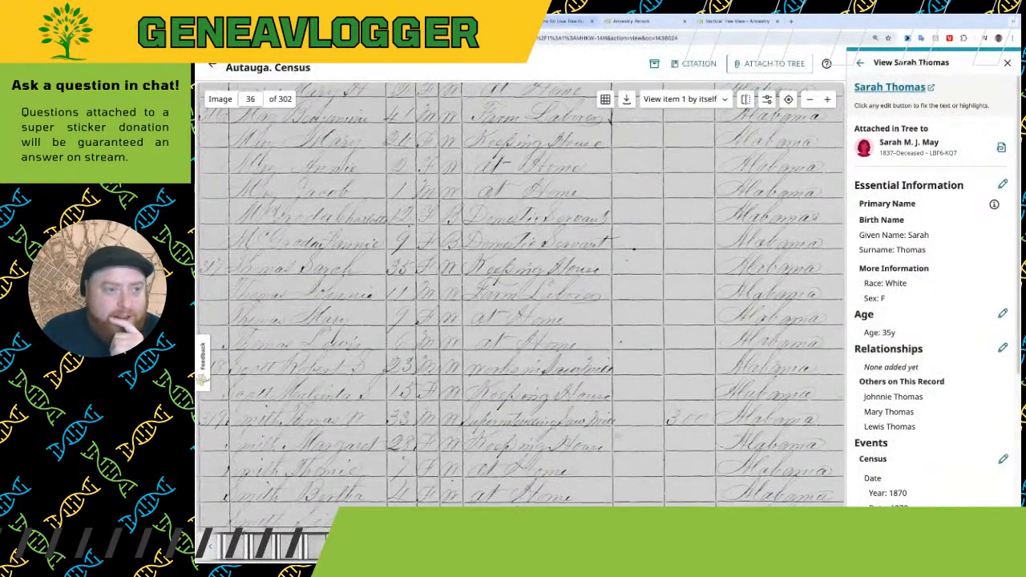
{"action": "left_click", "coordinate": [322, 22]}
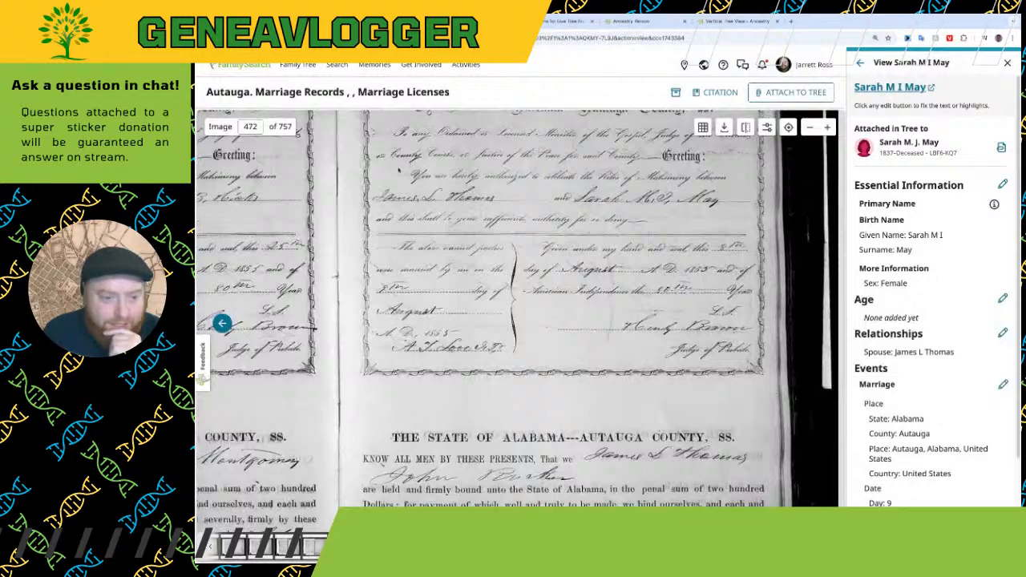
{"action": "scroll", "coordinate": [406, 165], "scroll_direction": "down", "scroll_amount": 1}
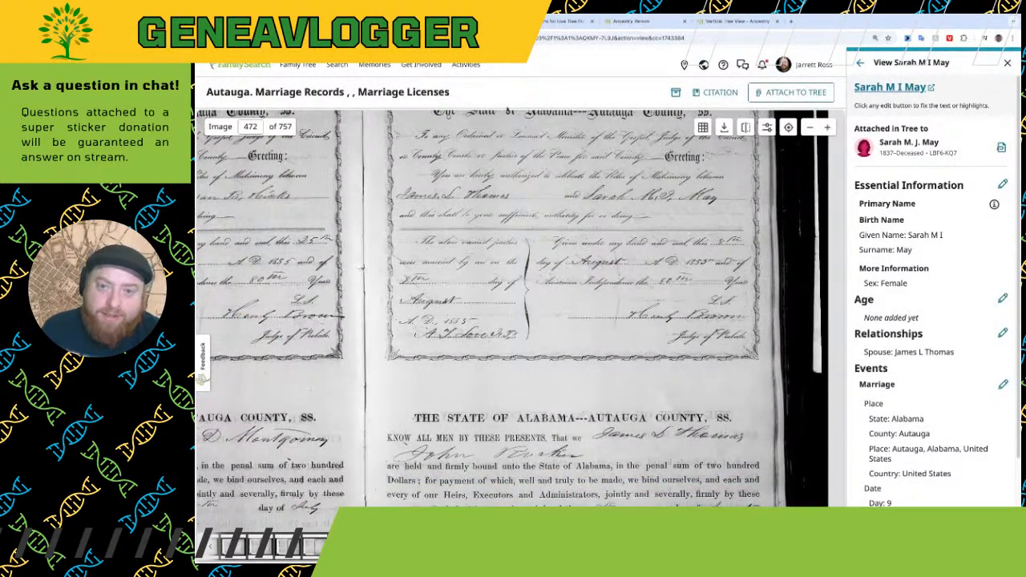
Return to the Ancestry search results for the child born in 1859 in Alabama and check the name and birth-year match settings
{"action": "left_click", "coordinate": [641, 22]}
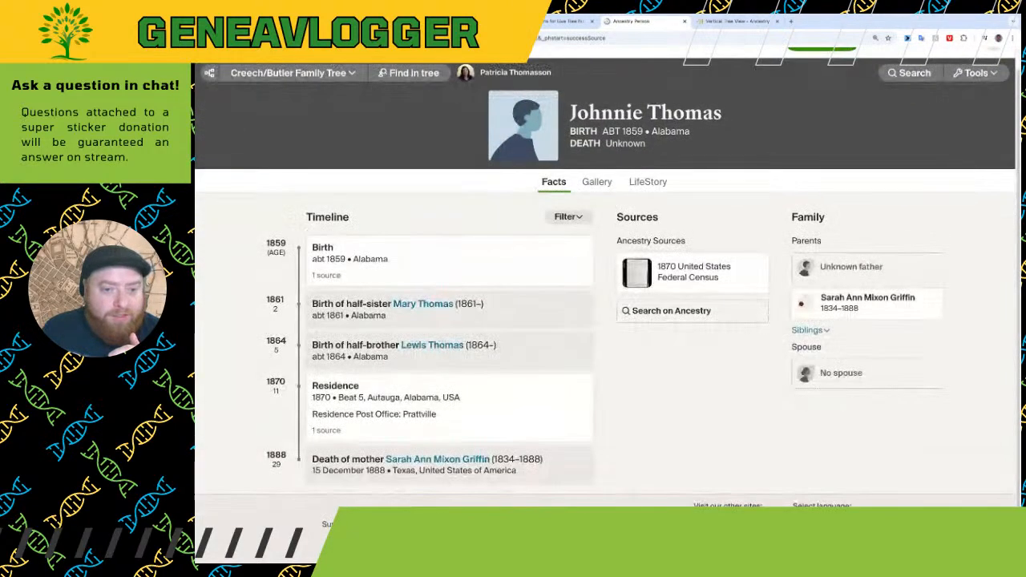
{"action": "key", "text": "alt+Left"}
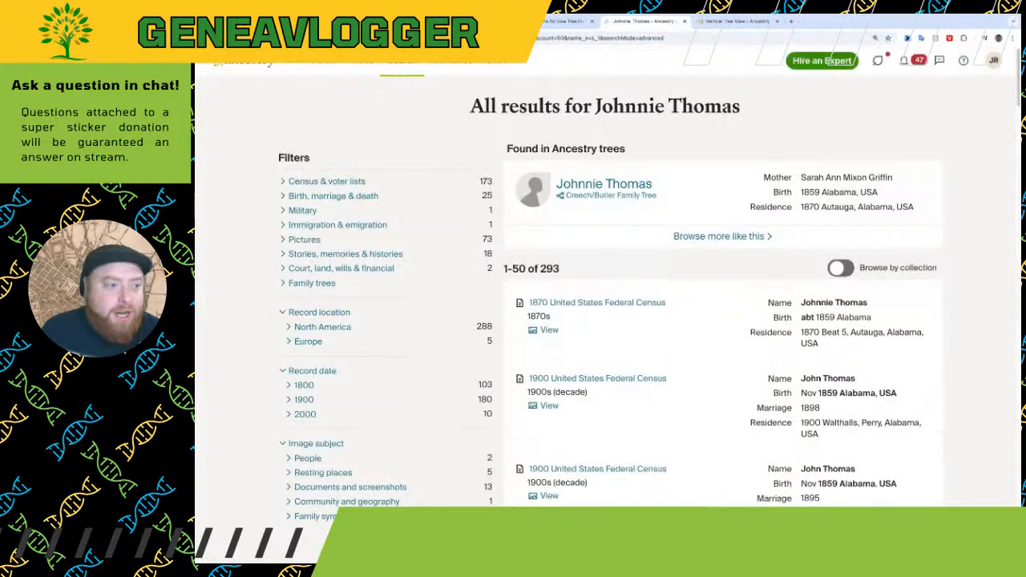
{"action": "scroll", "coordinate": [469, 246], "scroll_direction": "down", "scroll_amount": 1}
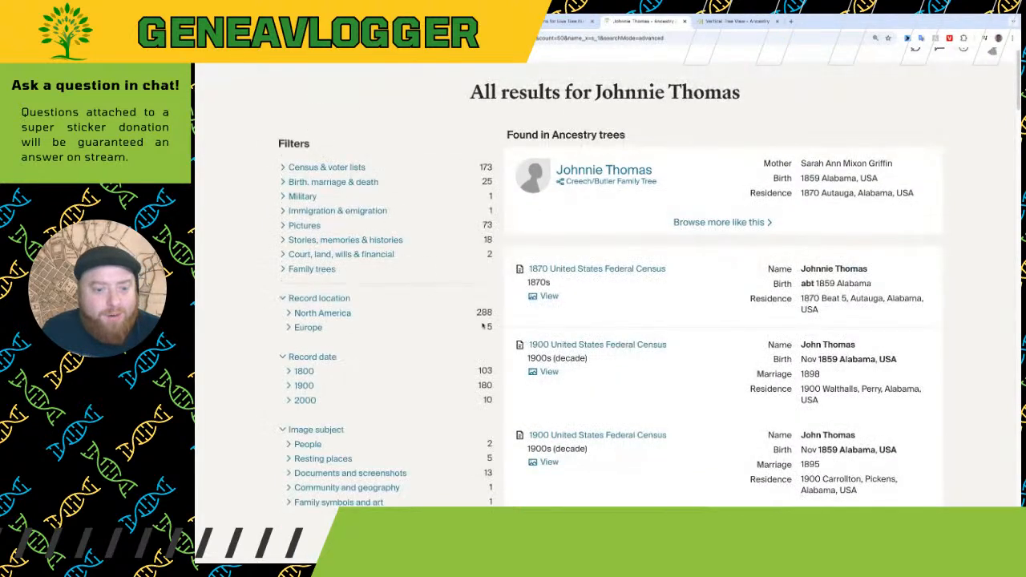
{"action": "mouse_move", "coordinate": [472, 184]}
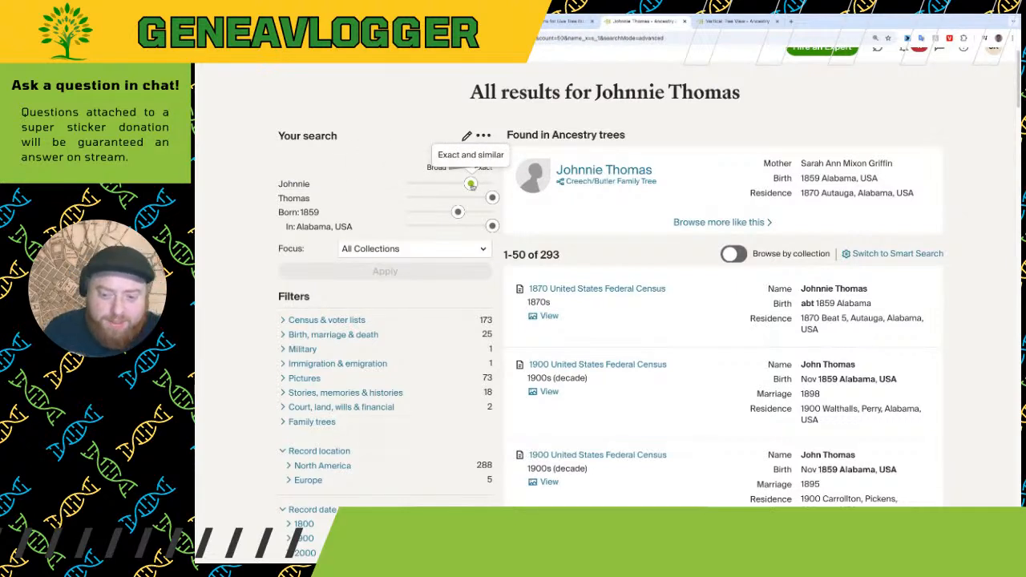
{"action": "mouse_move", "coordinate": [457, 212]}
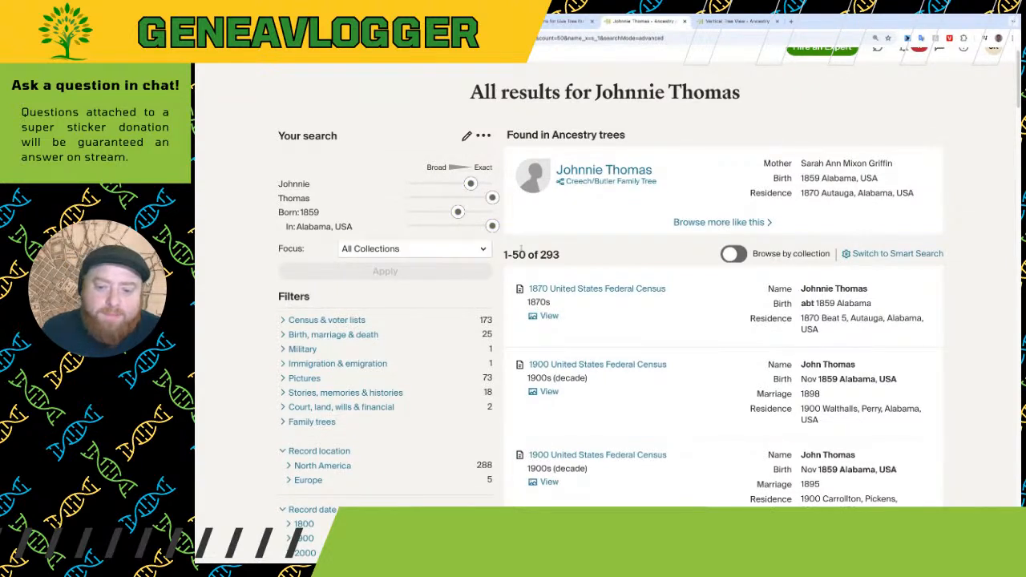
{"action": "scroll", "coordinate": [676, 300], "scroll_direction": "down", "scroll_amount": 2}
{"action": "scroll", "coordinate": [675, 301], "scroll_direction": "up", "scroll_amount": 2}
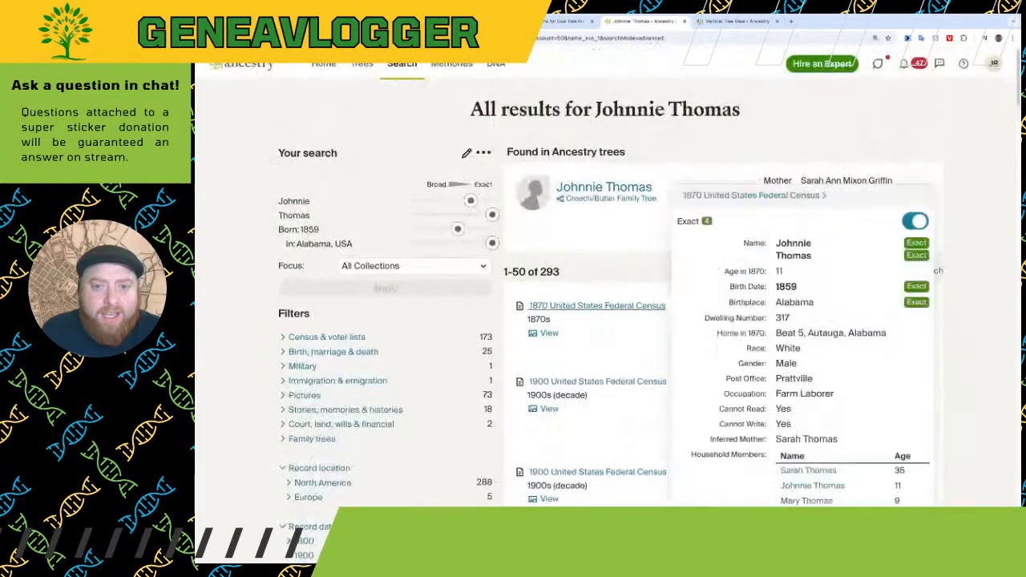
Go back to the first wife's FamilySearch sources, collapse the Alabama County Marriages source, and open her profile overview
{"action": "left_click", "coordinate": [713, 25]}
{"action": "left_click", "coordinate": [459, 22]}
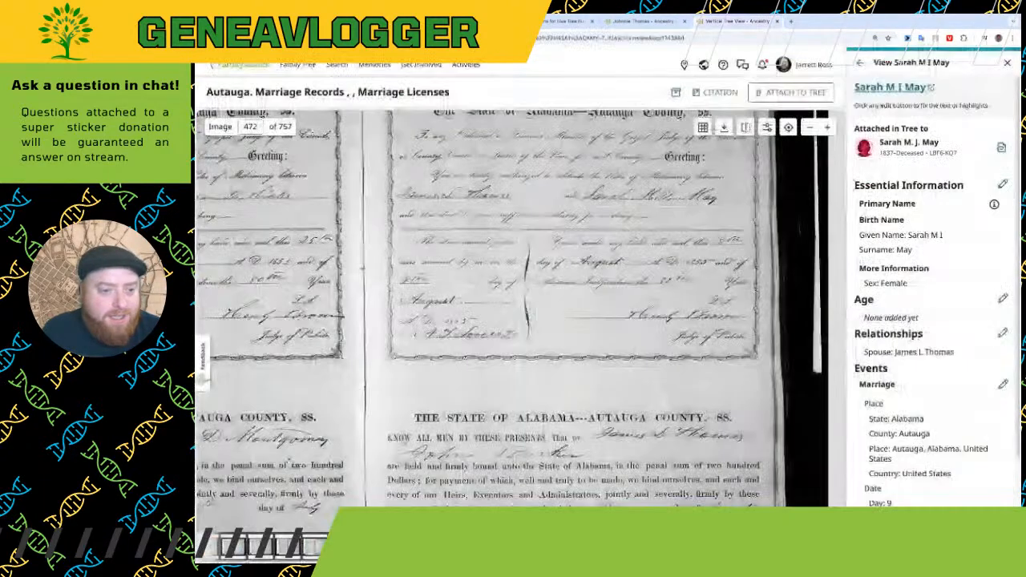
{"action": "key", "text": "super+Left"}
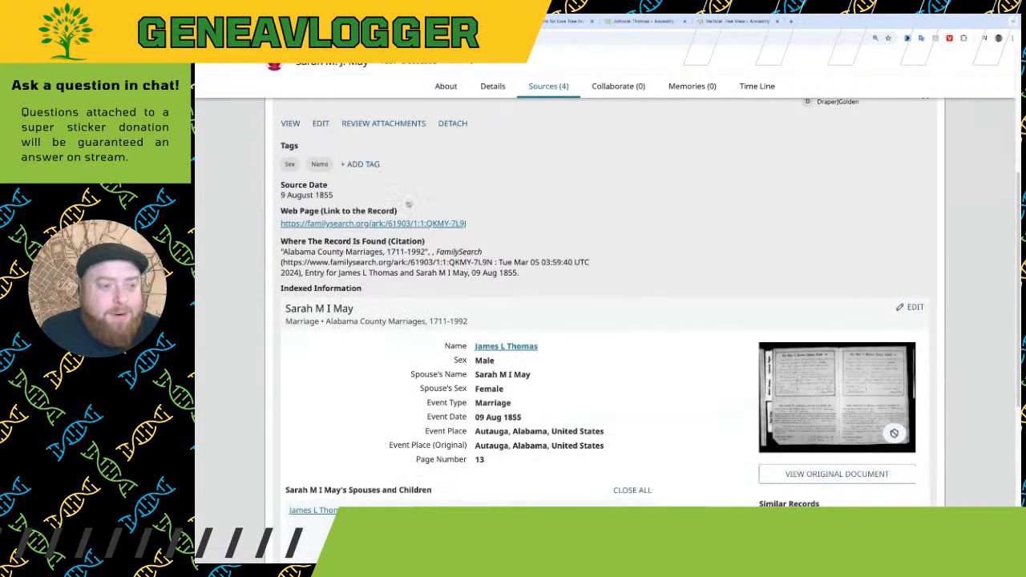
{"action": "scroll", "coordinate": [525, 275], "scroll_direction": "up", "scroll_amount": 3}
{"action": "left_click", "coordinate": [534, 365]}
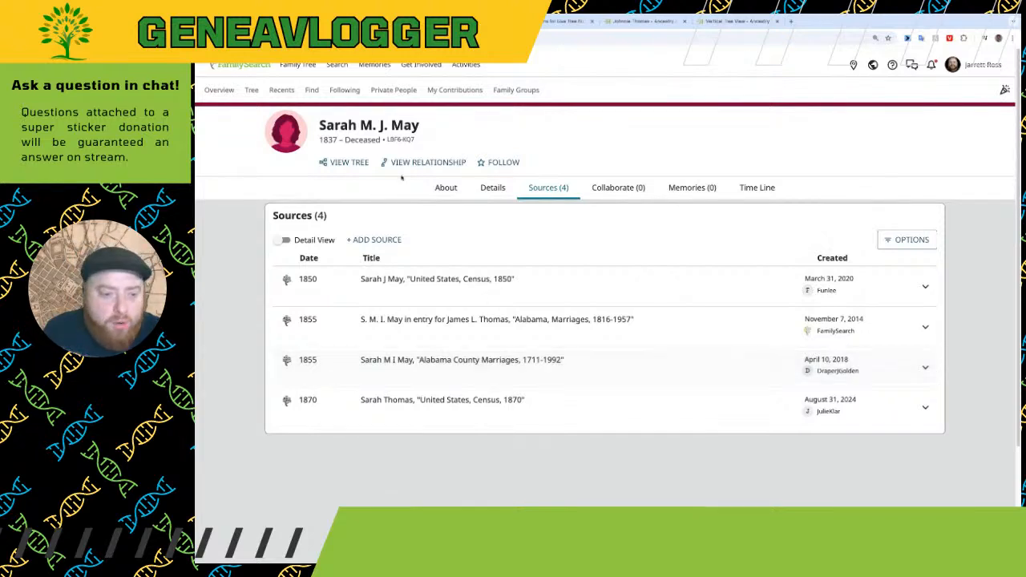
{"action": "left_click", "coordinate": [441, 188]}
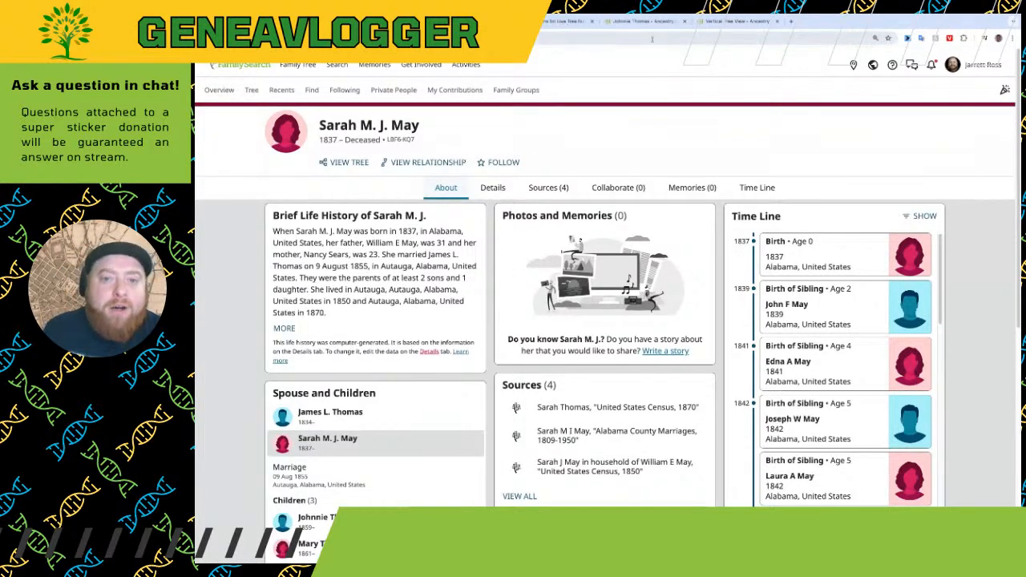
Compare the first wife's FamilySearch profile with the Creech/Butler tree entry in the Ancestry results, highlighting the mother listed there
{"action": "left_click", "coordinate": [736, 21]}
{"action": "left_click", "coordinate": [641, 21]}
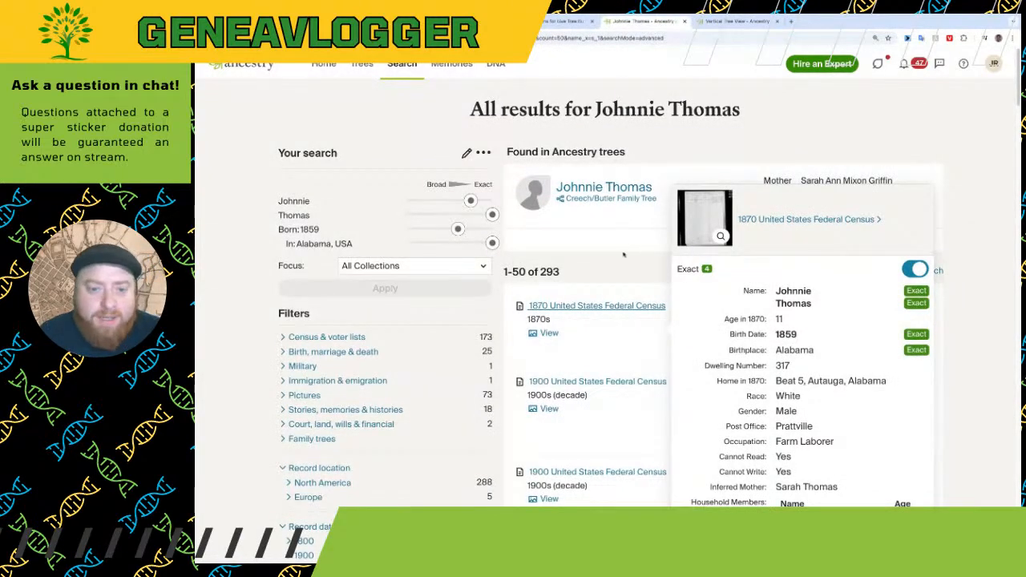
{"action": "key", "text": "ctrl+shift+Tab"}
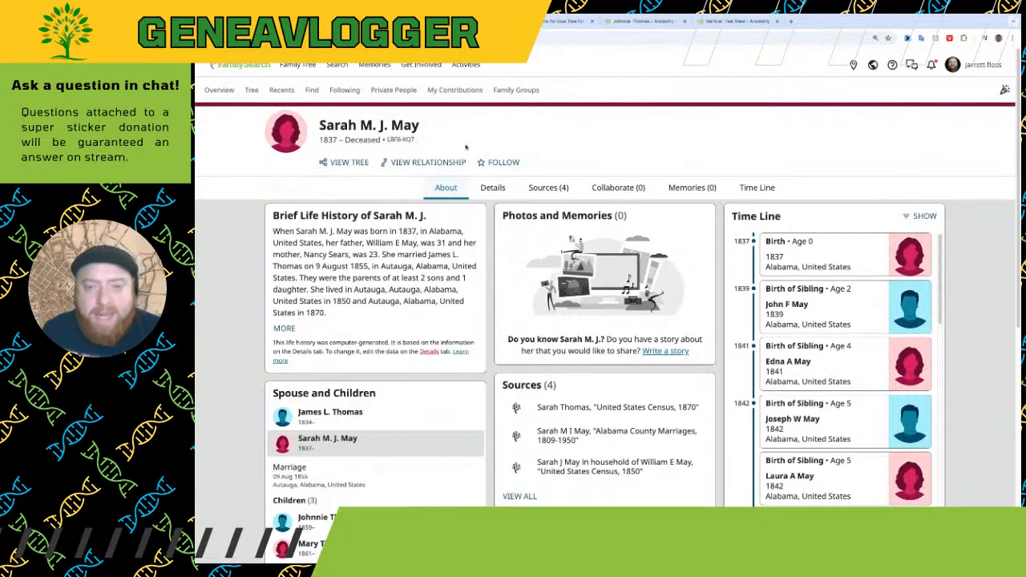
{"action": "left_click", "coordinate": [725, 21]}
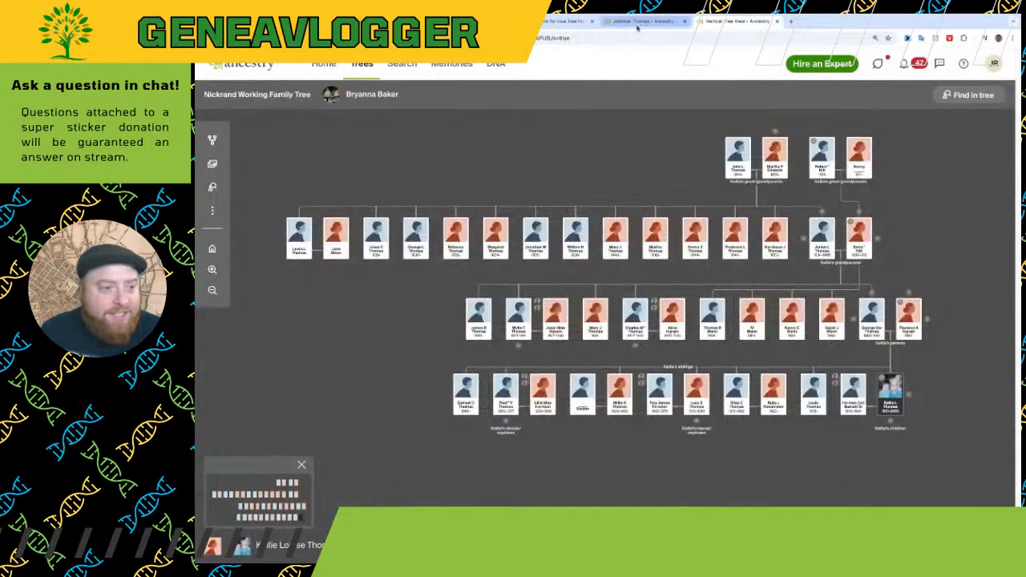
{"action": "left_click", "coordinate": [645, 21]}
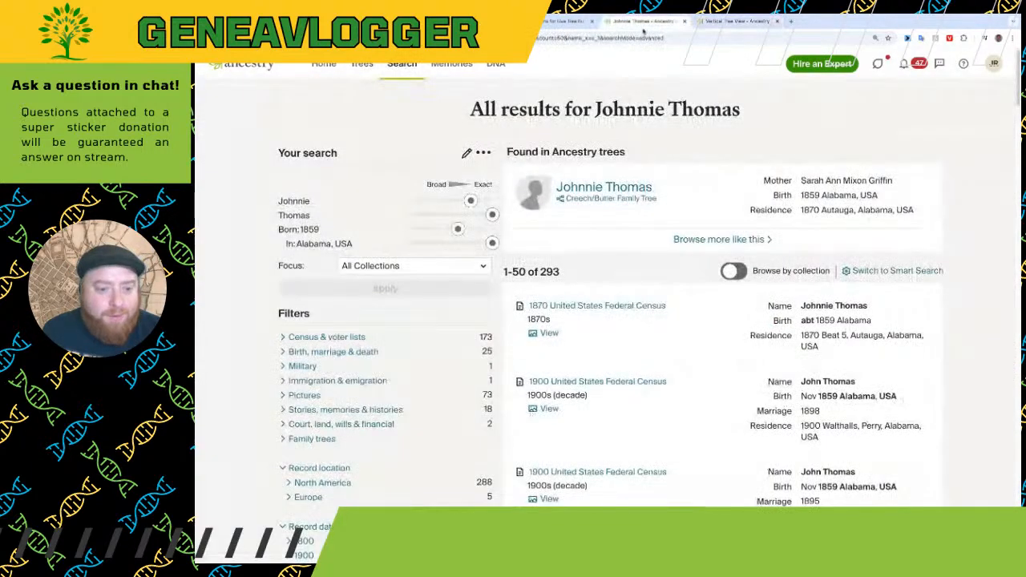
{"action": "left_click_drag", "start_coordinate": [800, 181], "coordinate": [893, 181]}
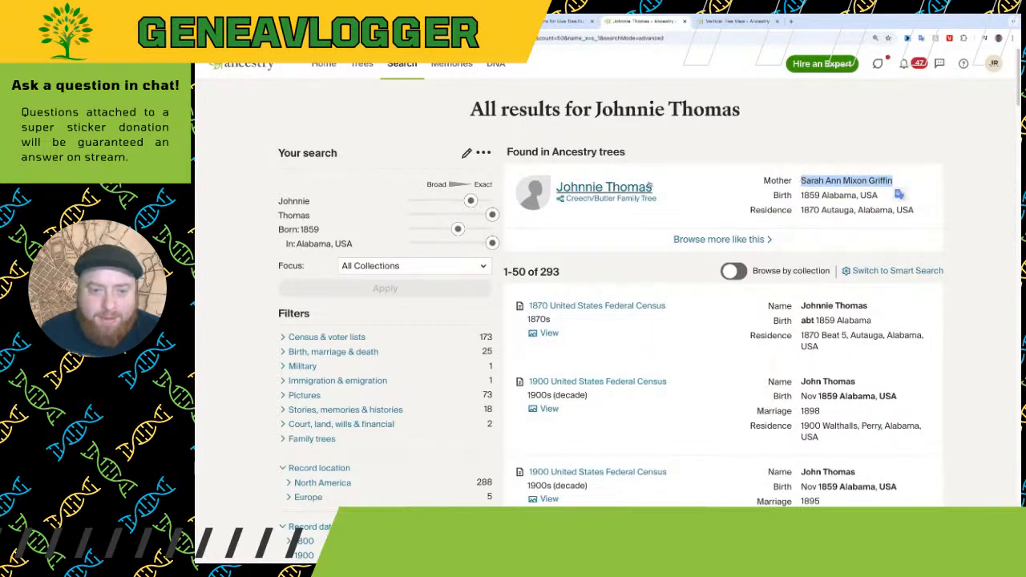
{"action": "left_click", "coordinate": [832, 190]}
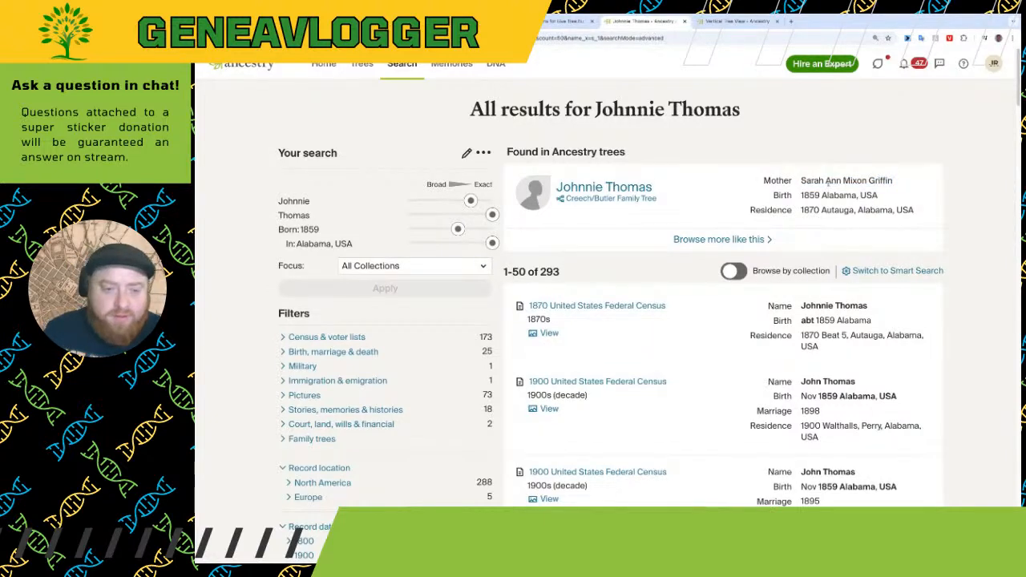
{"action": "left_click", "coordinate": [473, 22]}
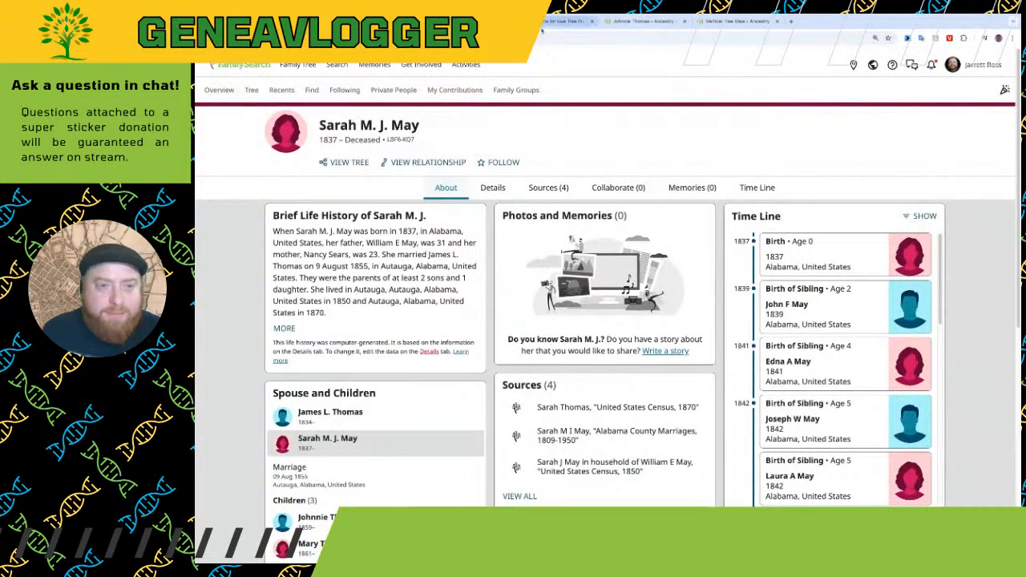
{"action": "left_click", "coordinate": [613, 23]}
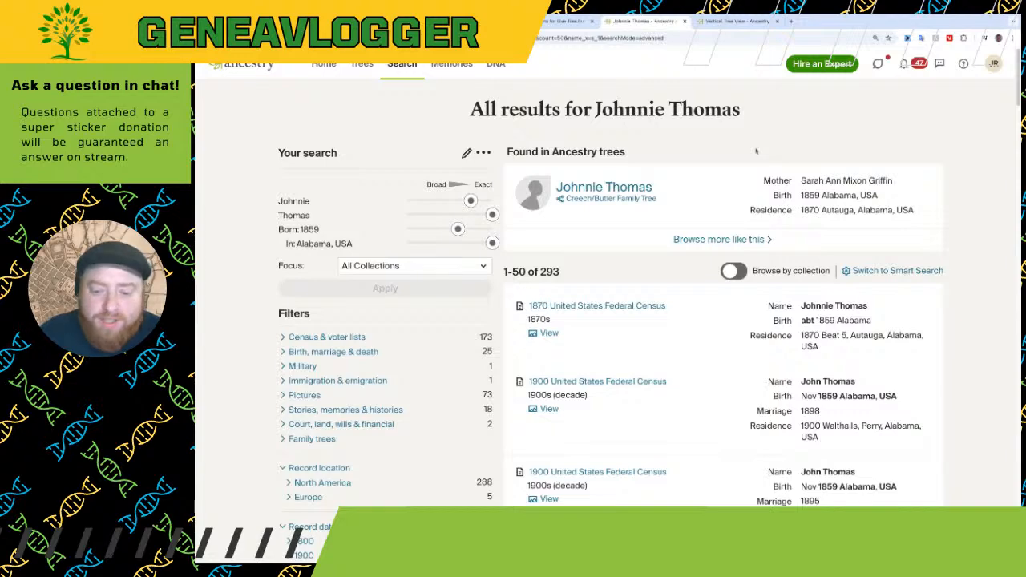
Examine the 1900 United States Federal Census results for the child's name, highlighting the Carrollton and Prattville candidates born in 1859
{"action": "scroll", "coordinate": [746, 151], "scroll_direction": "down", "scroll_amount": 3}
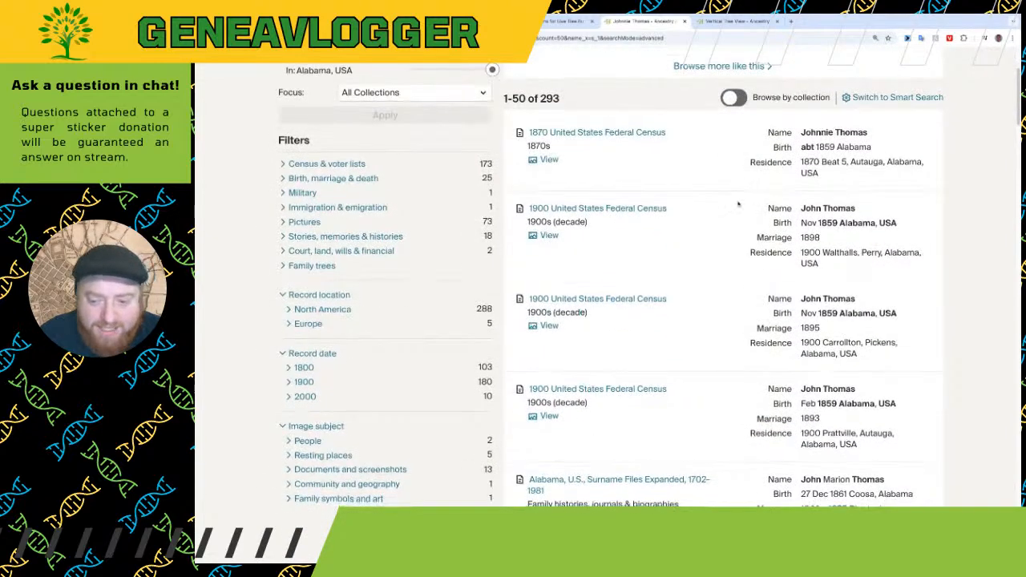
{"action": "mouse_move", "coordinate": [653, 210]}
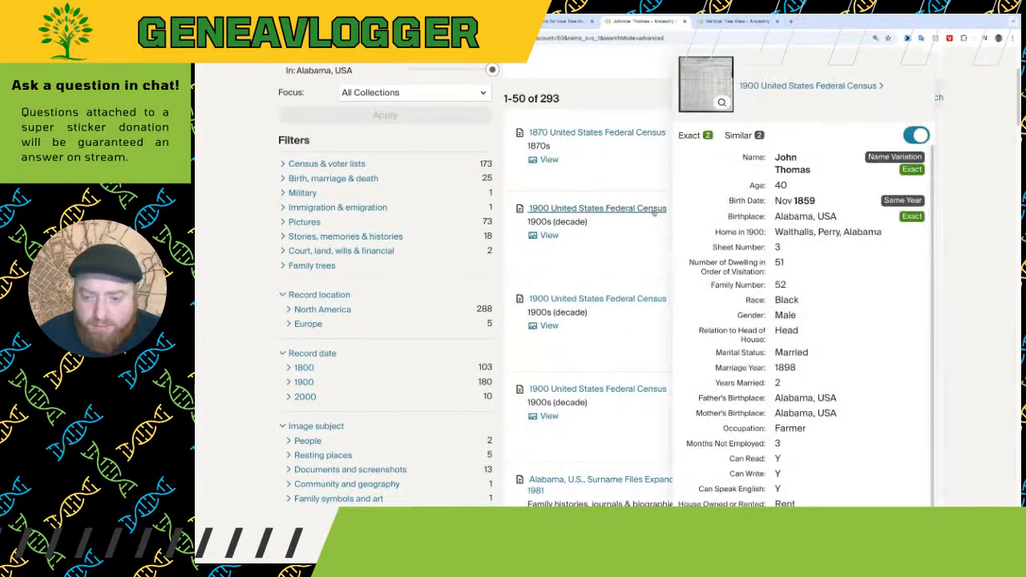
{"action": "scroll", "coordinate": [721, 280], "scroll_direction": "down", "scroll_amount": 1}
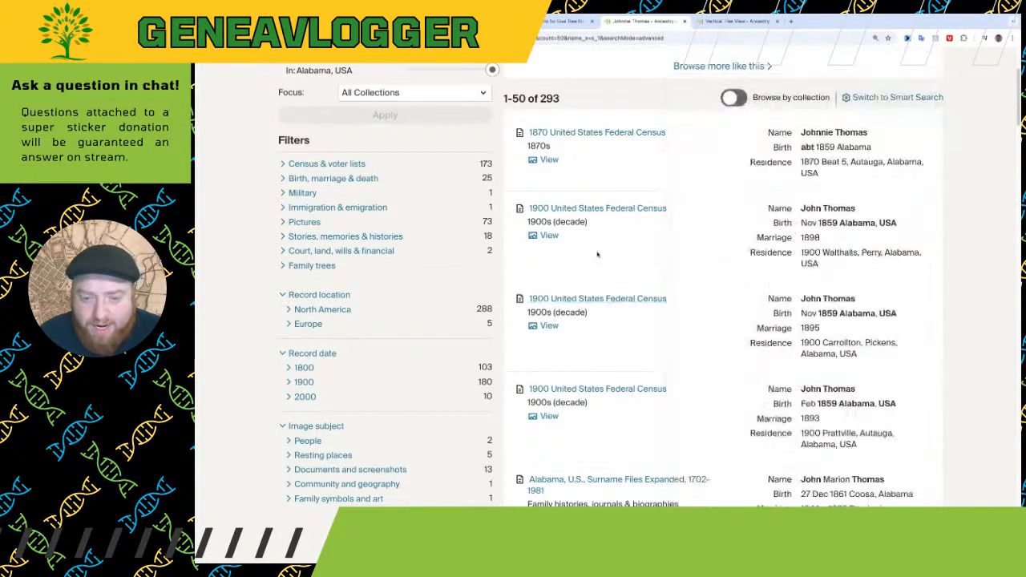
{"action": "scroll", "coordinate": [649, 262], "scroll_direction": "down", "scroll_amount": 5}
{"action": "scroll", "coordinate": [802, 184], "scroll_direction": "up", "scroll_amount": 3}
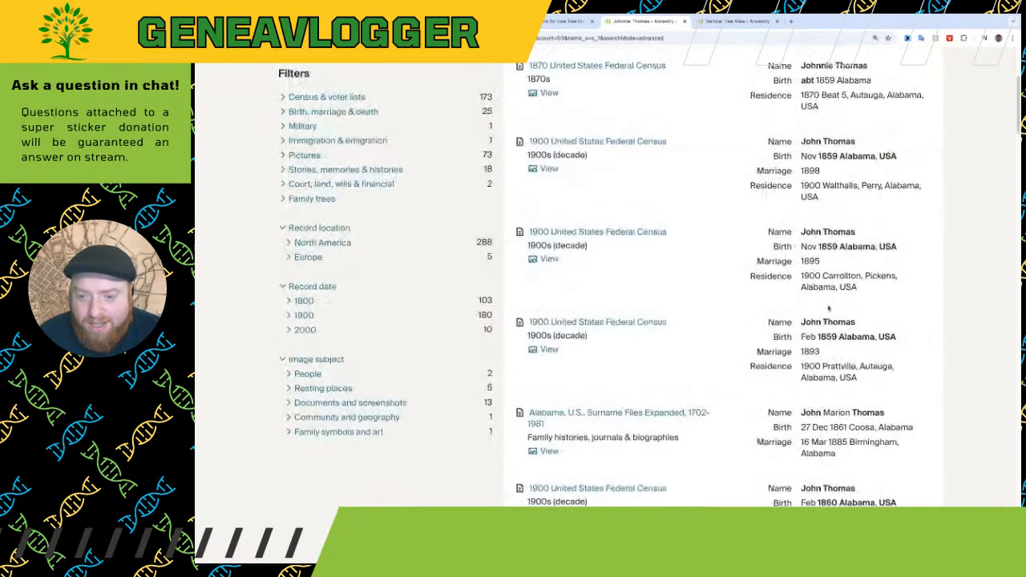
{"action": "left_click_drag", "start_coordinate": [801, 156], "coordinate": [896, 156]}
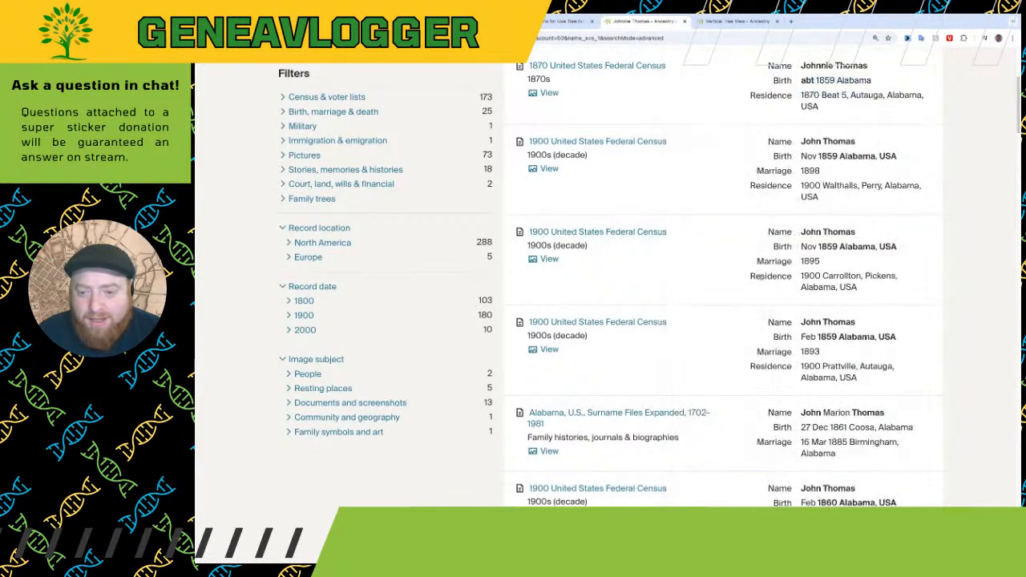
{"action": "left_click_drag", "start_coordinate": [800, 231], "coordinate": [897, 248]}
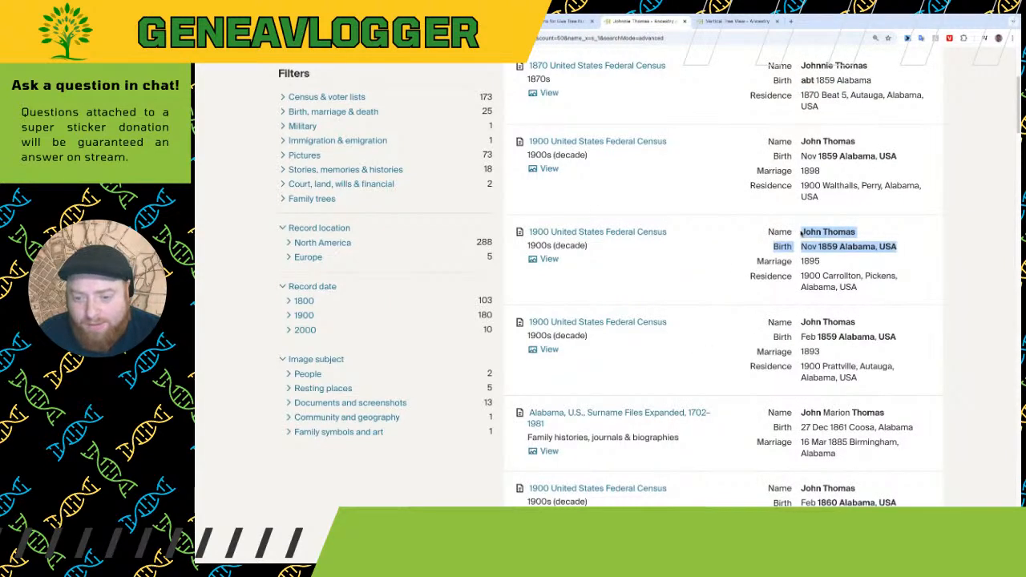
{"action": "left_click", "coordinate": [905, 249]}
{"action": "left_click_drag", "start_coordinate": [800, 322], "coordinate": [896, 337]}
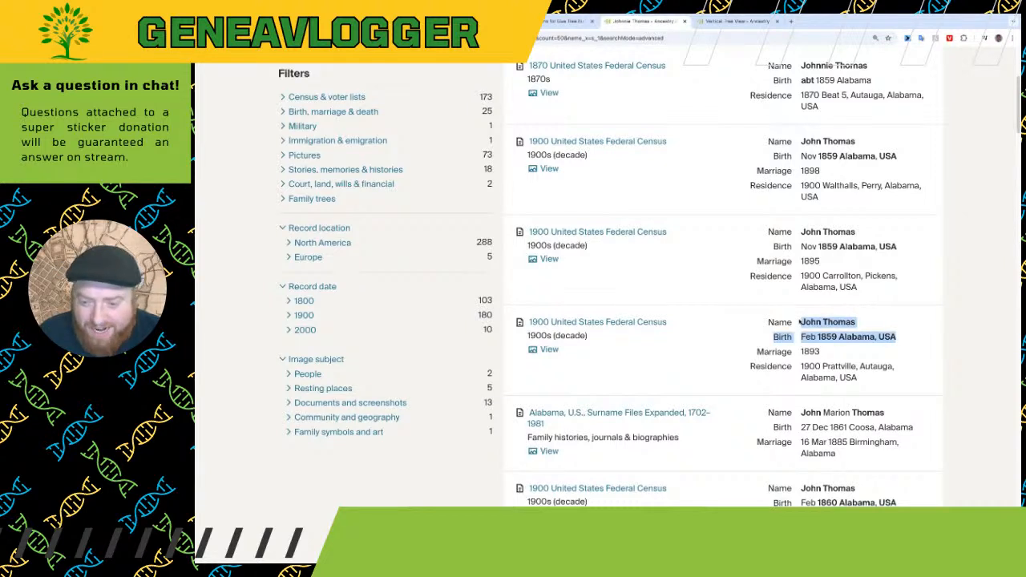
Filter the Ancestry search results to Census & Voter Lists records dated 1900
{"action": "scroll", "coordinate": [776, 416], "scroll_direction": "down", "scroll_amount": 1}
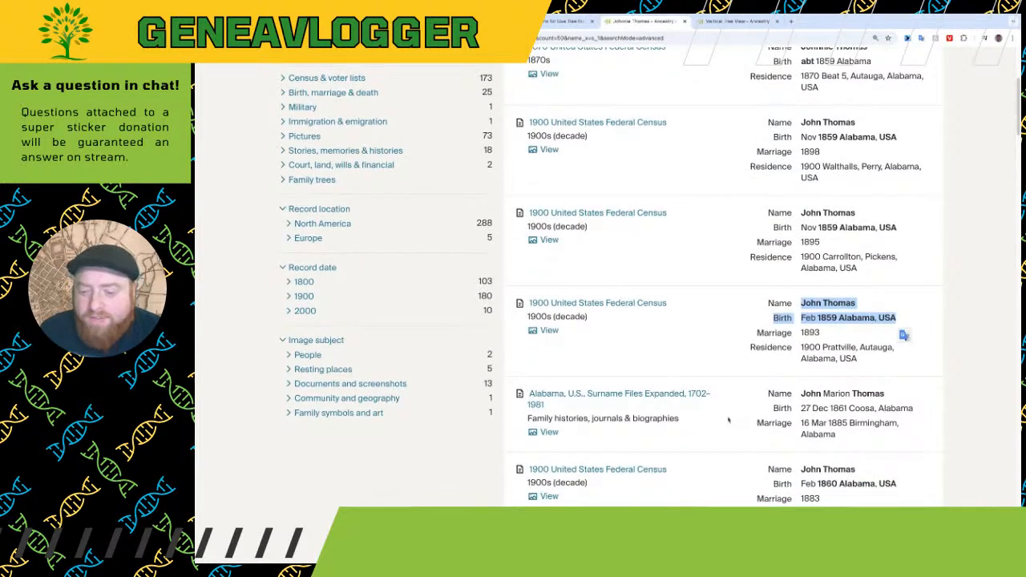
{"action": "scroll", "coordinate": [722, 432], "scroll_direction": "up", "scroll_amount": 2}
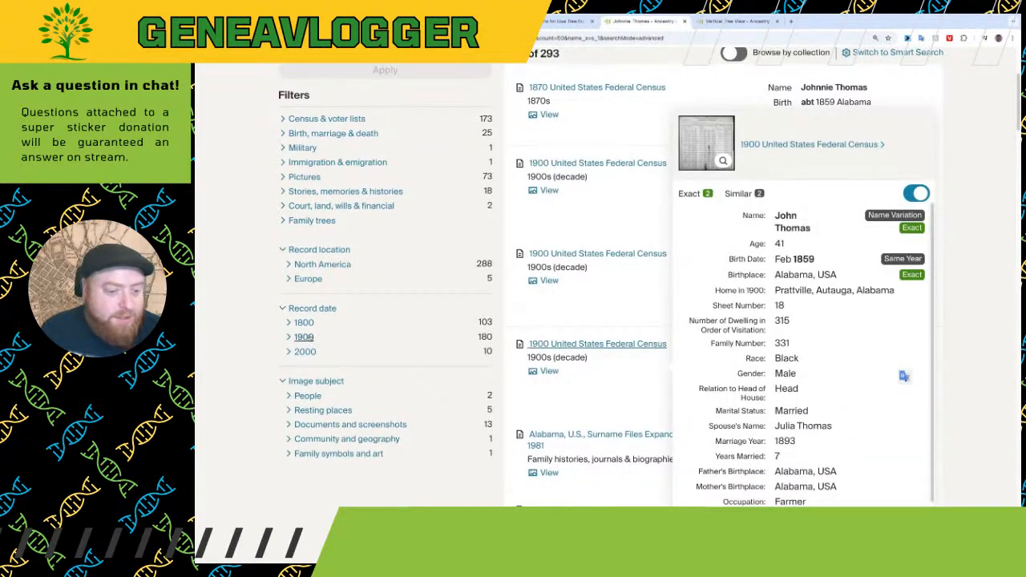
{"action": "left_click", "coordinate": [305, 337]}
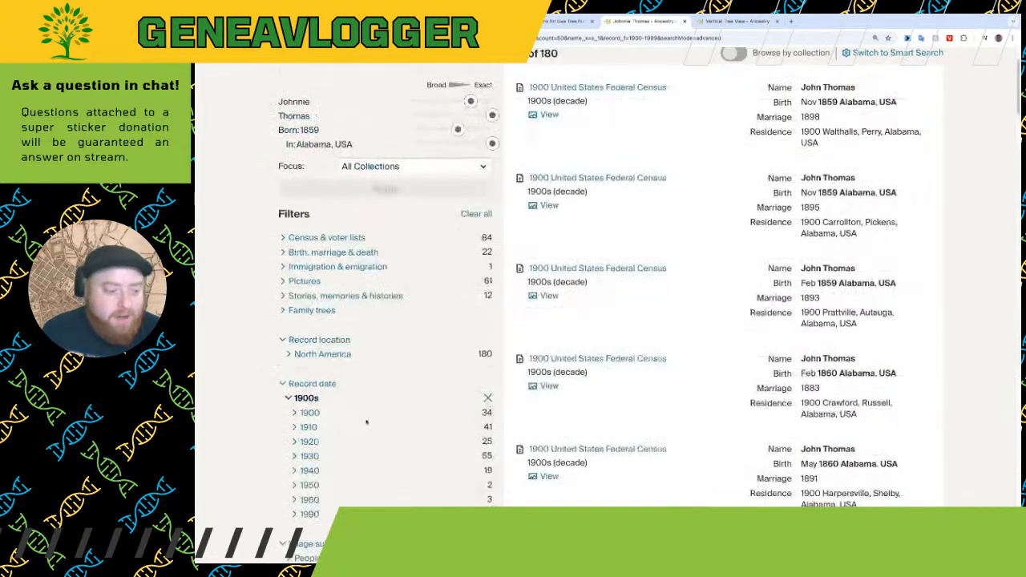
{"action": "left_click", "coordinate": [309, 411]}
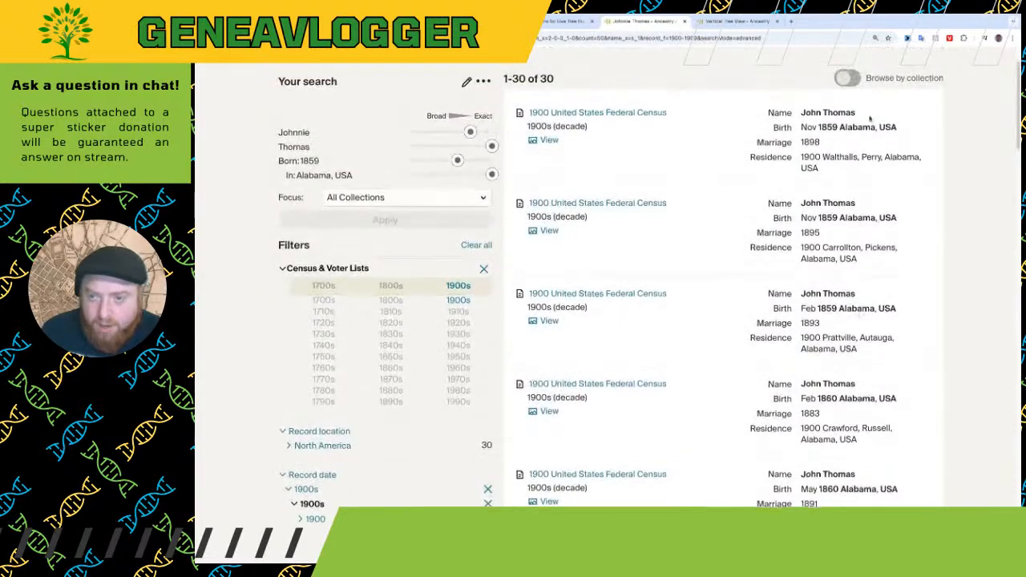
Examine the filtered 1900 United States Federal Census results, comparing the candidates' birth dates, marriage years and Alabama residences
{"action": "scroll", "coordinate": [882, 327], "scroll_direction": "down", "scroll_amount": 5}
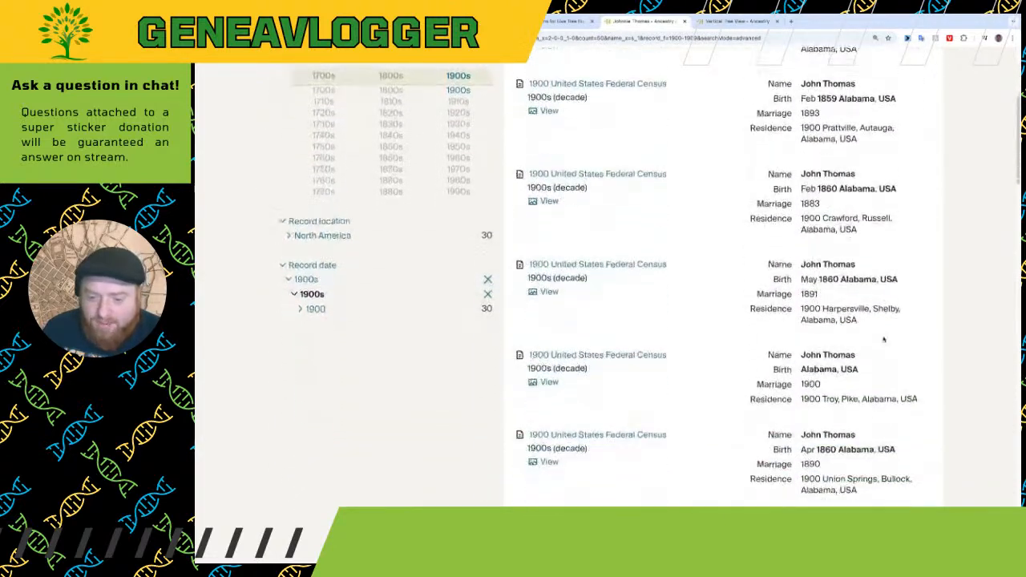
{"action": "scroll", "coordinate": [884, 337], "scroll_direction": "down", "scroll_amount": 4}
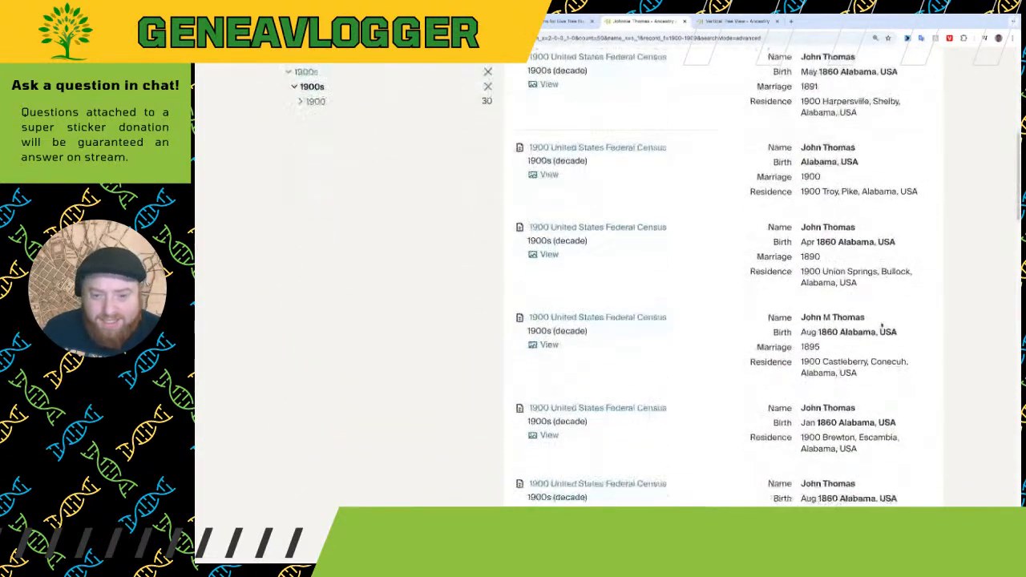
{"action": "scroll", "coordinate": [872, 293], "scroll_direction": "down", "scroll_amount": 7}
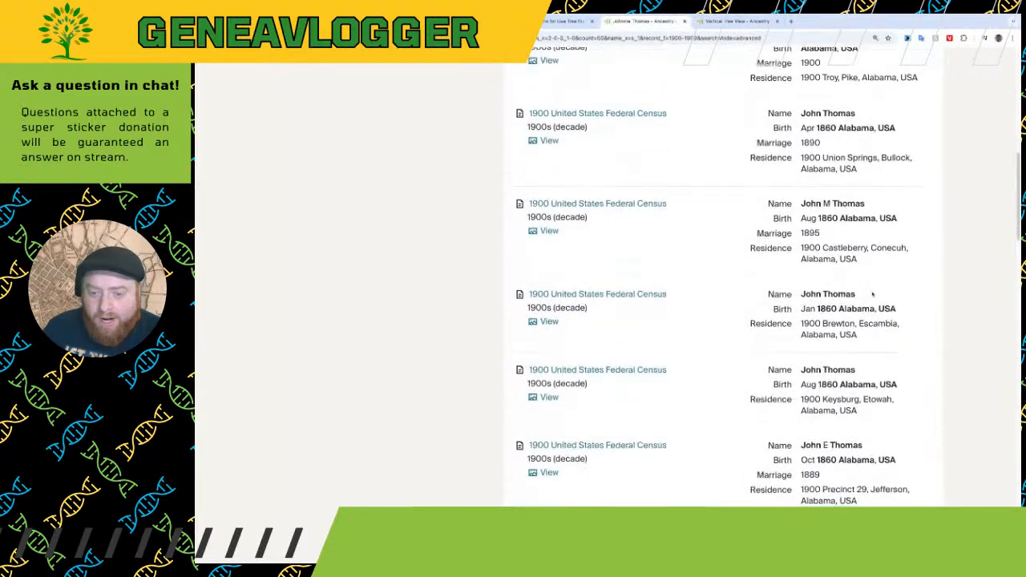
{"action": "scroll", "coordinate": [881, 311], "scroll_direction": "down", "scroll_amount": 1}
{"action": "scroll", "coordinate": [845, 300], "scroll_direction": "up", "scroll_amount": 3}
{"action": "scroll", "coordinate": [845, 301], "scroll_direction": "up", "scroll_amount": 6}
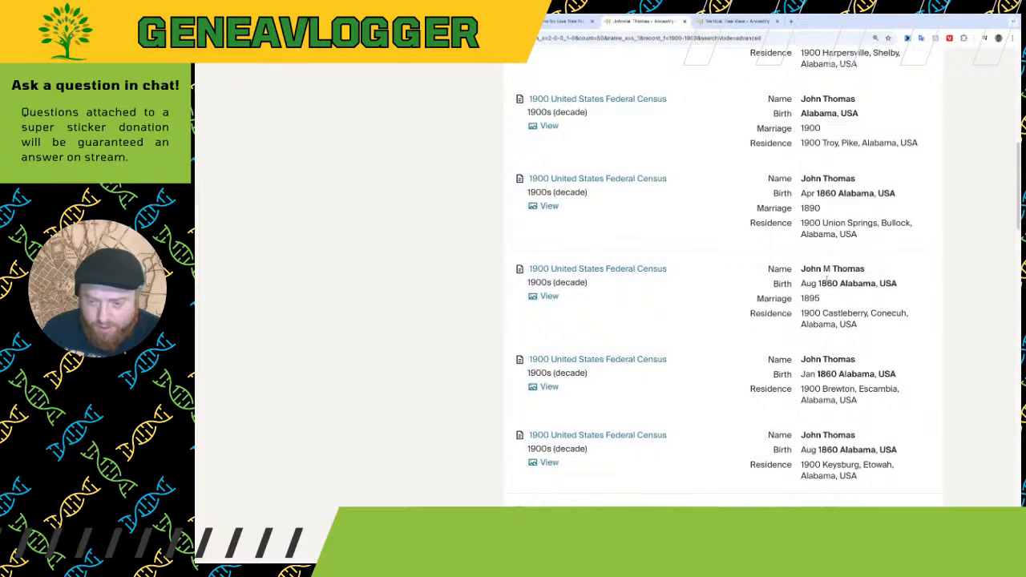
{"action": "scroll", "coordinate": [828, 275], "scroll_direction": "up", "scroll_amount": 3}
{"action": "scroll", "coordinate": [721, 281], "scroll_direction": "up", "scroll_amount": 6}
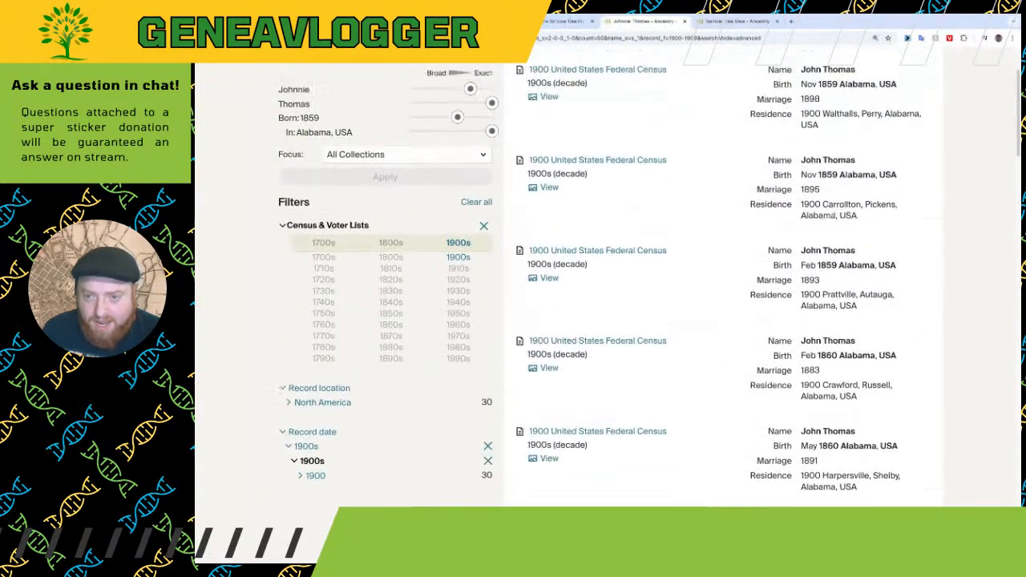
{"action": "scroll", "coordinate": [837, 215], "scroll_direction": "up", "scroll_amount": 2}
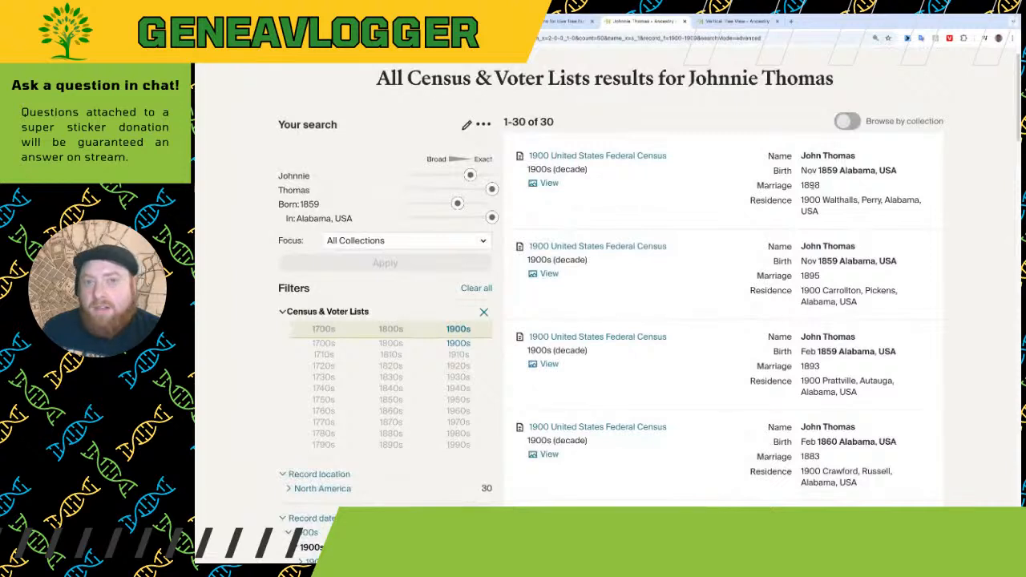